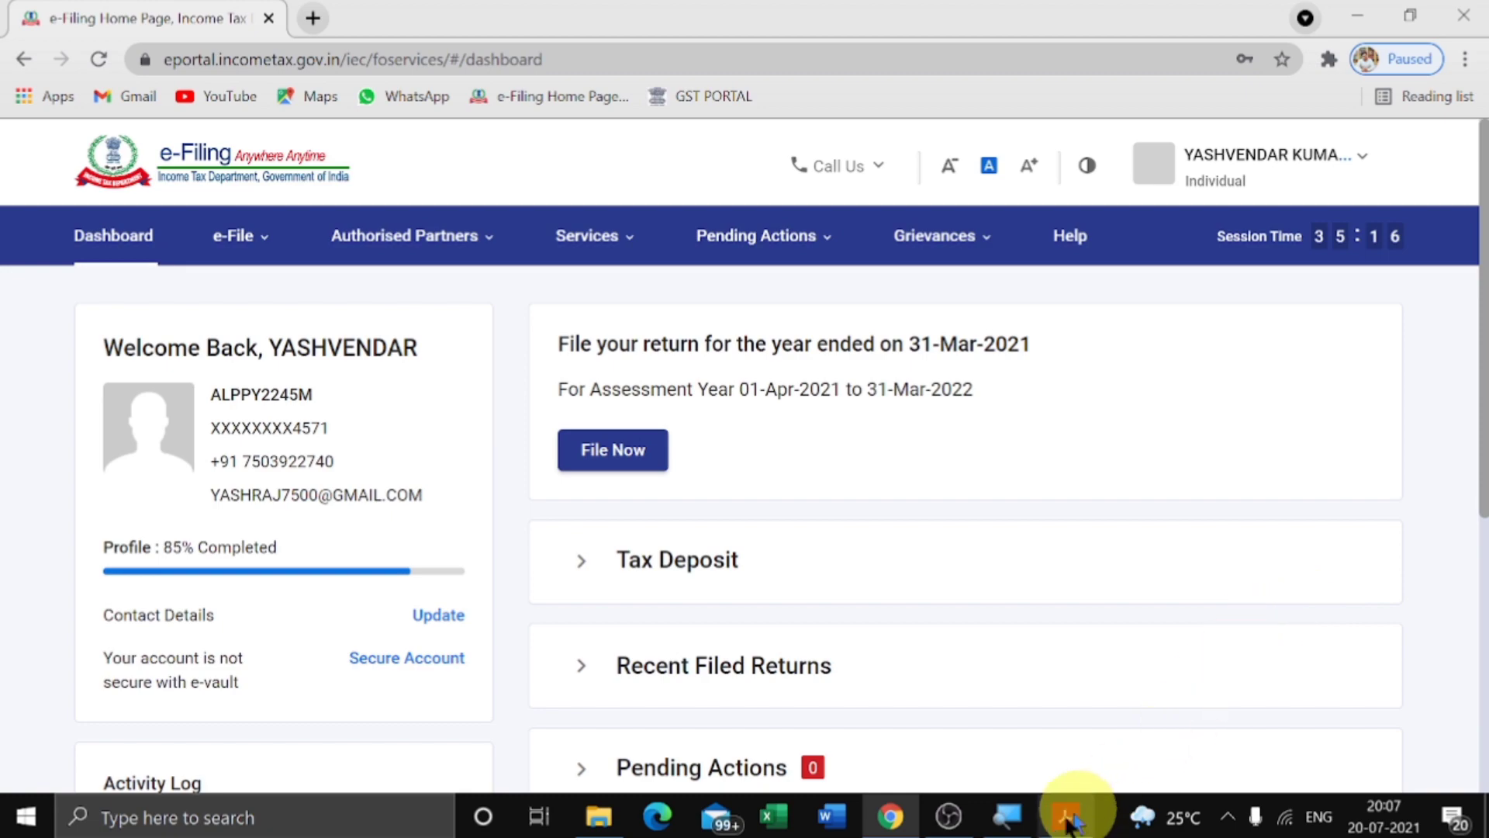
Step: Switch to Adobe Reader Touch and look through Part A of Form No. 16, including the verification and notes
{"action": "left_click", "coordinate": [1067, 810]}
{"action": "scroll", "coordinate": [1039, 564], "scroll_direction": "down", "scroll_amount": 1}
{"action": "scroll", "coordinate": [1039, 564], "scroll_direction": "down", "scroll_amount": 15}
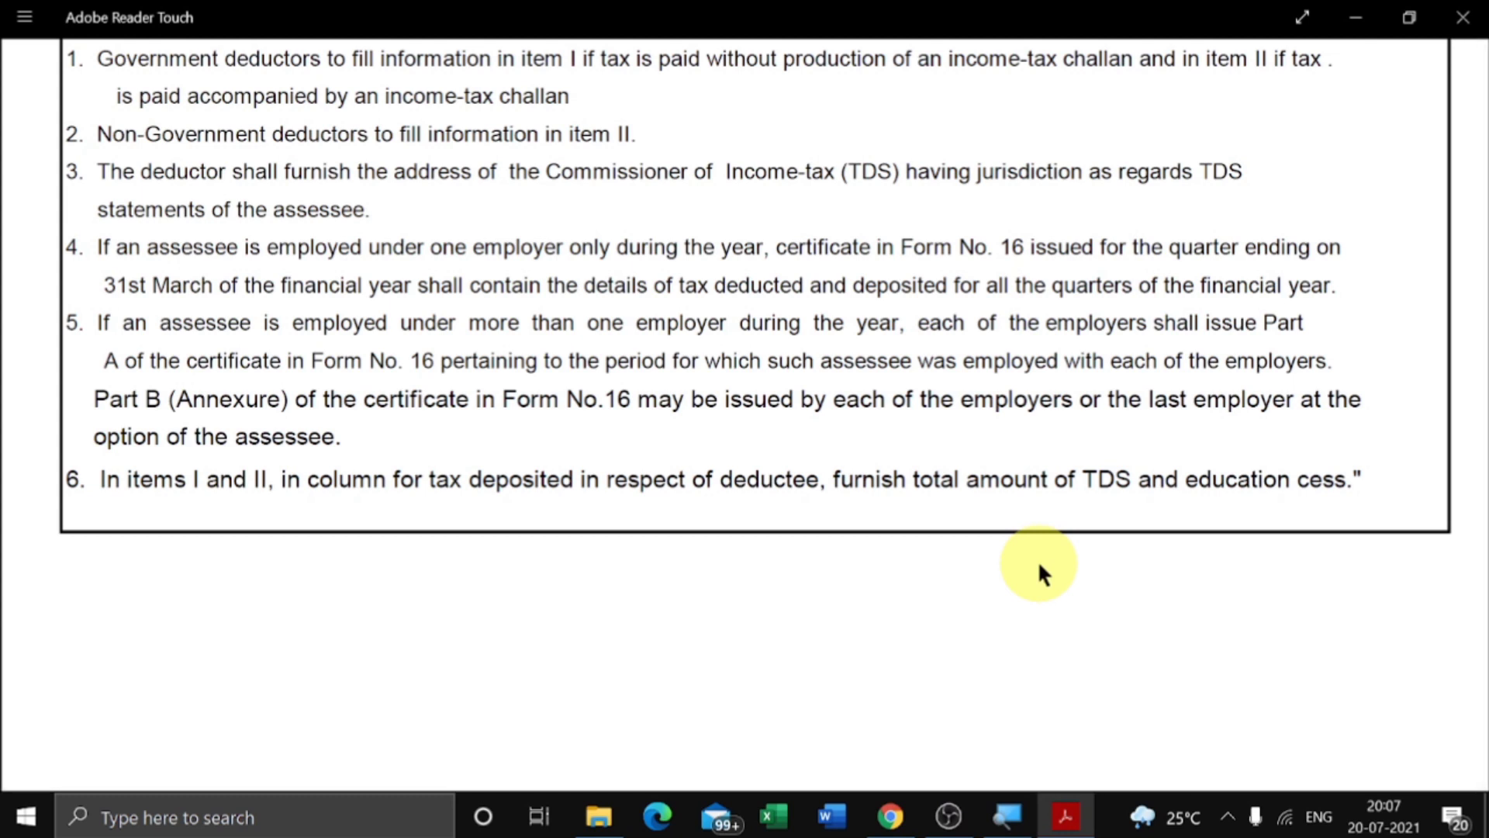
{"action": "scroll", "coordinate": [1039, 563], "scroll_direction": "down", "scroll_amount": 6}
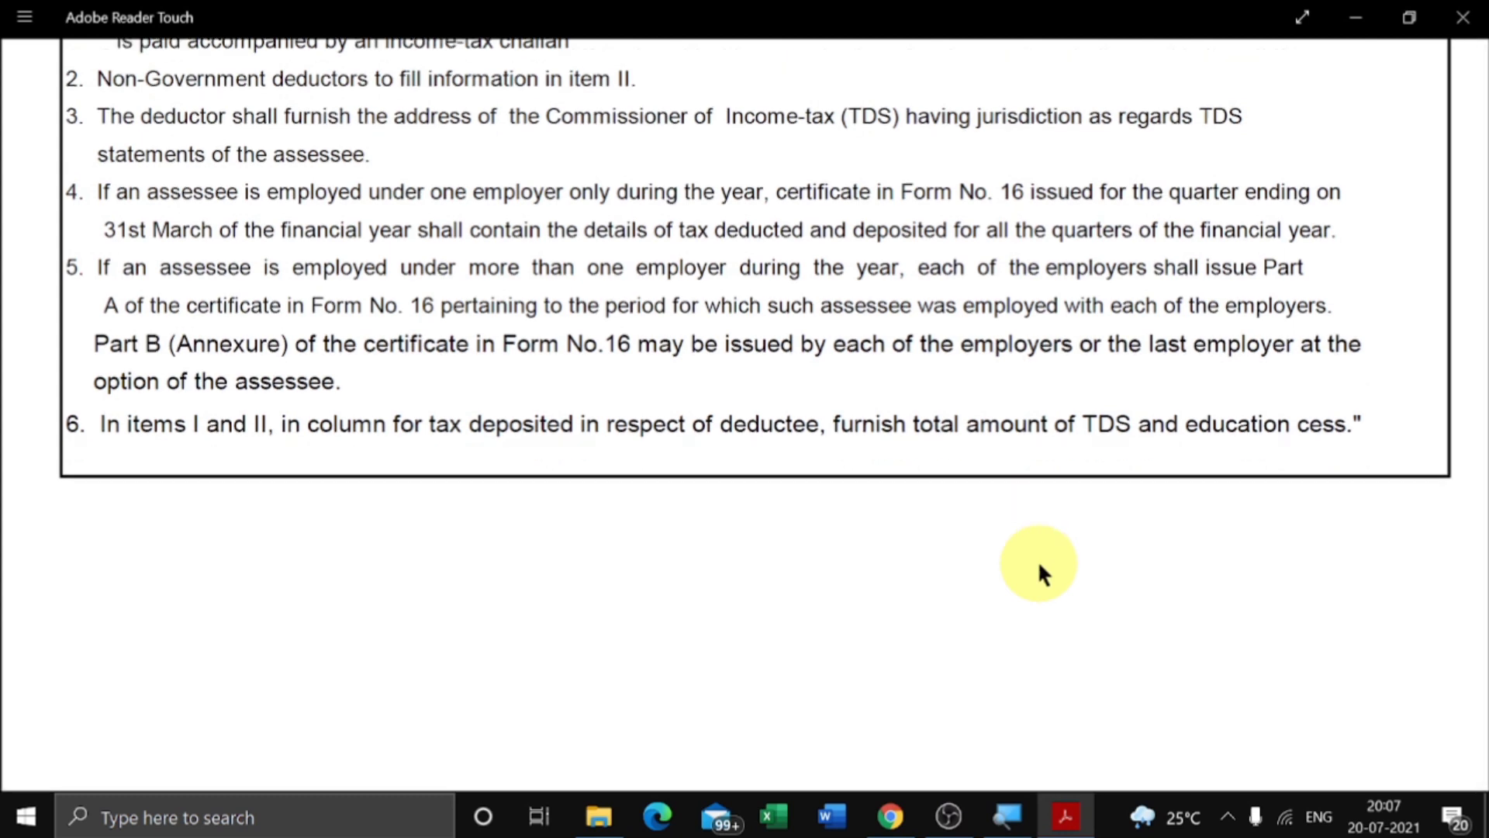
{"action": "scroll", "coordinate": [1039, 566], "scroll_direction": "up", "scroll_amount": 6}
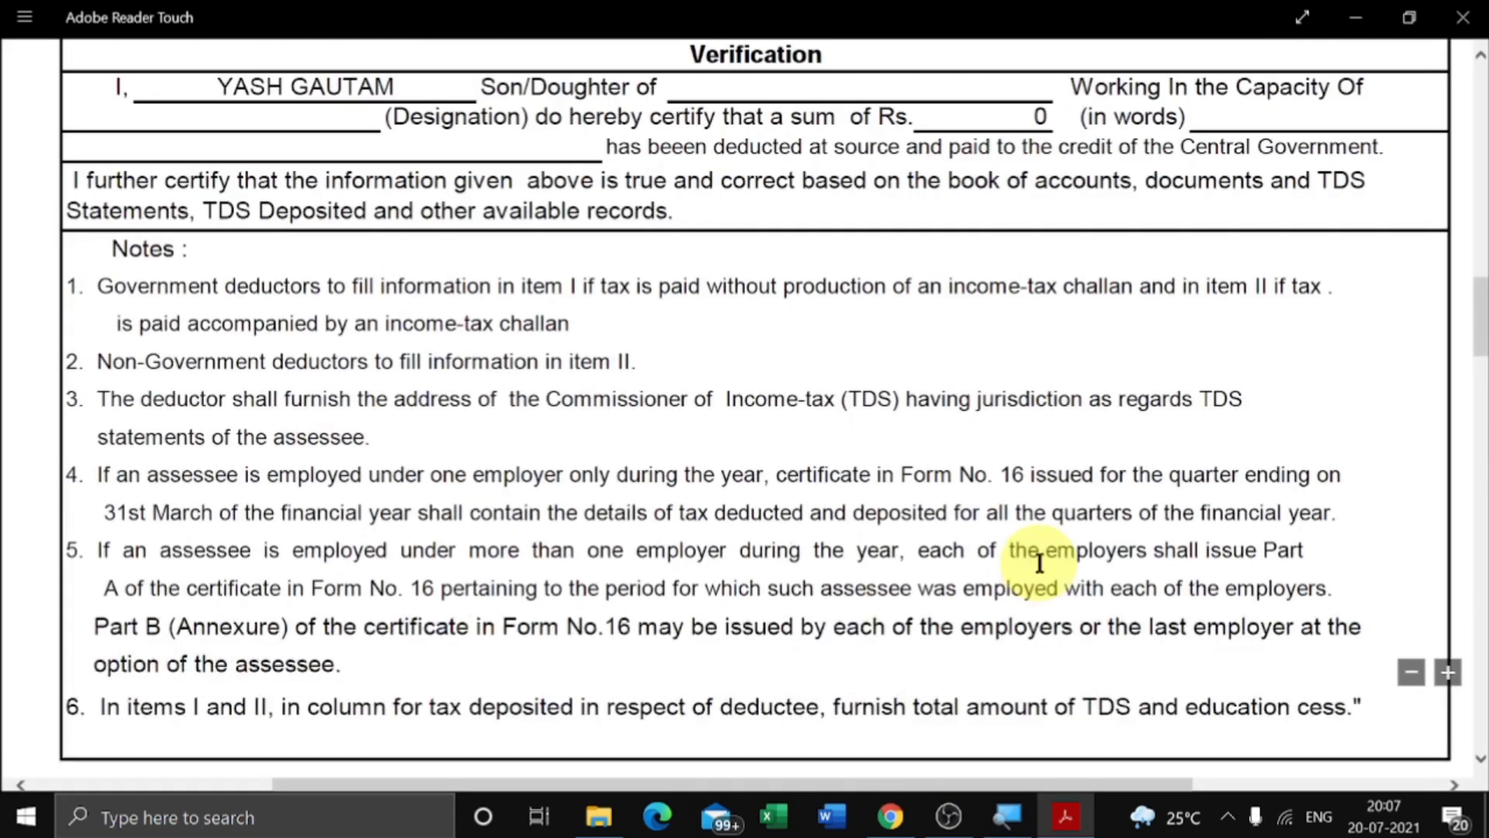
{"action": "scroll", "coordinate": [1039, 564], "scroll_direction": "down", "scroll_amount": 3}
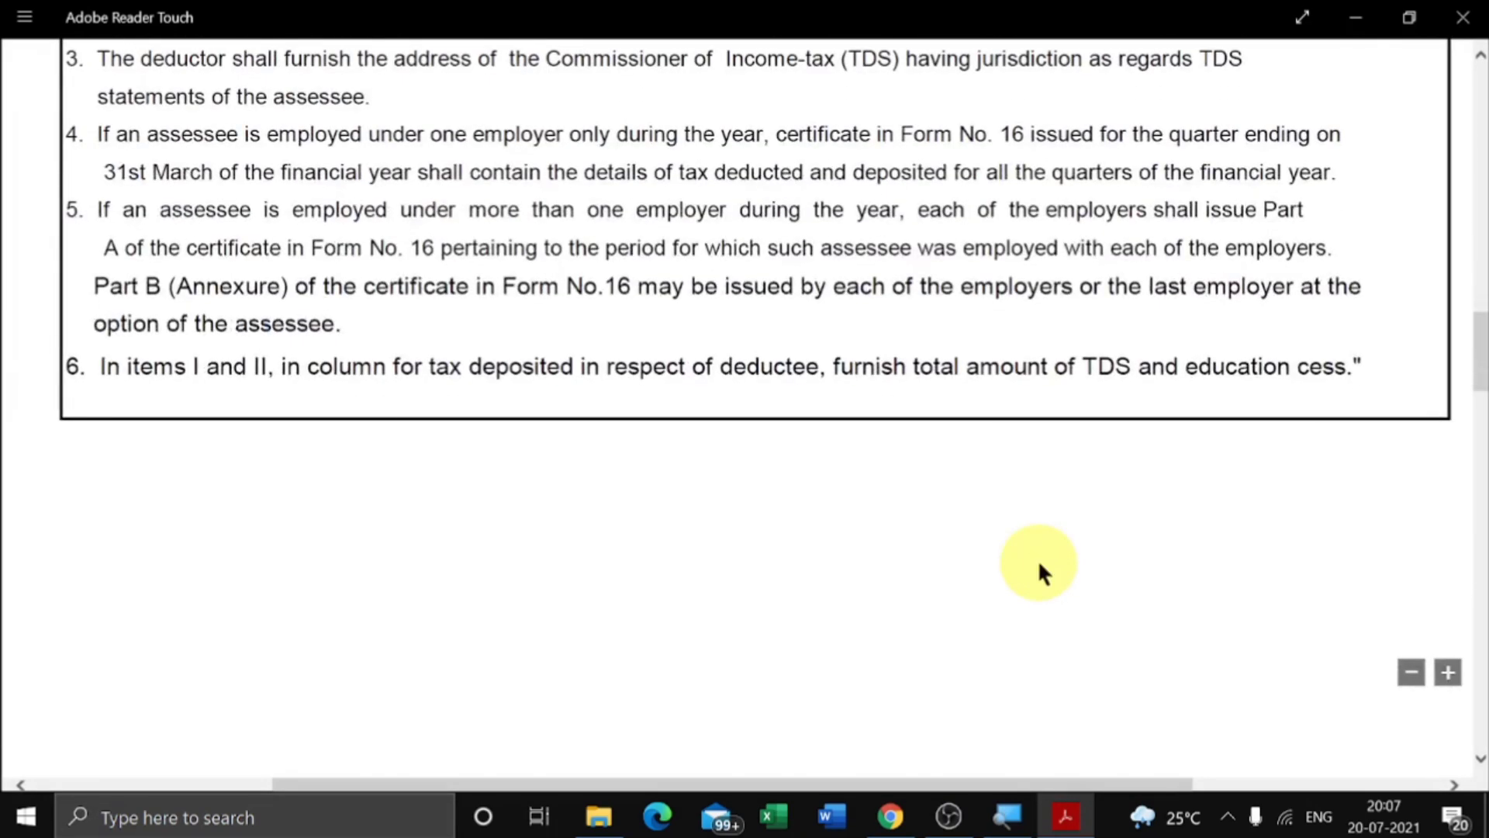
{"action": "scroll", "coordinate": [1037, 559], "scroll_direction": "up", "scroll_amount": 20}
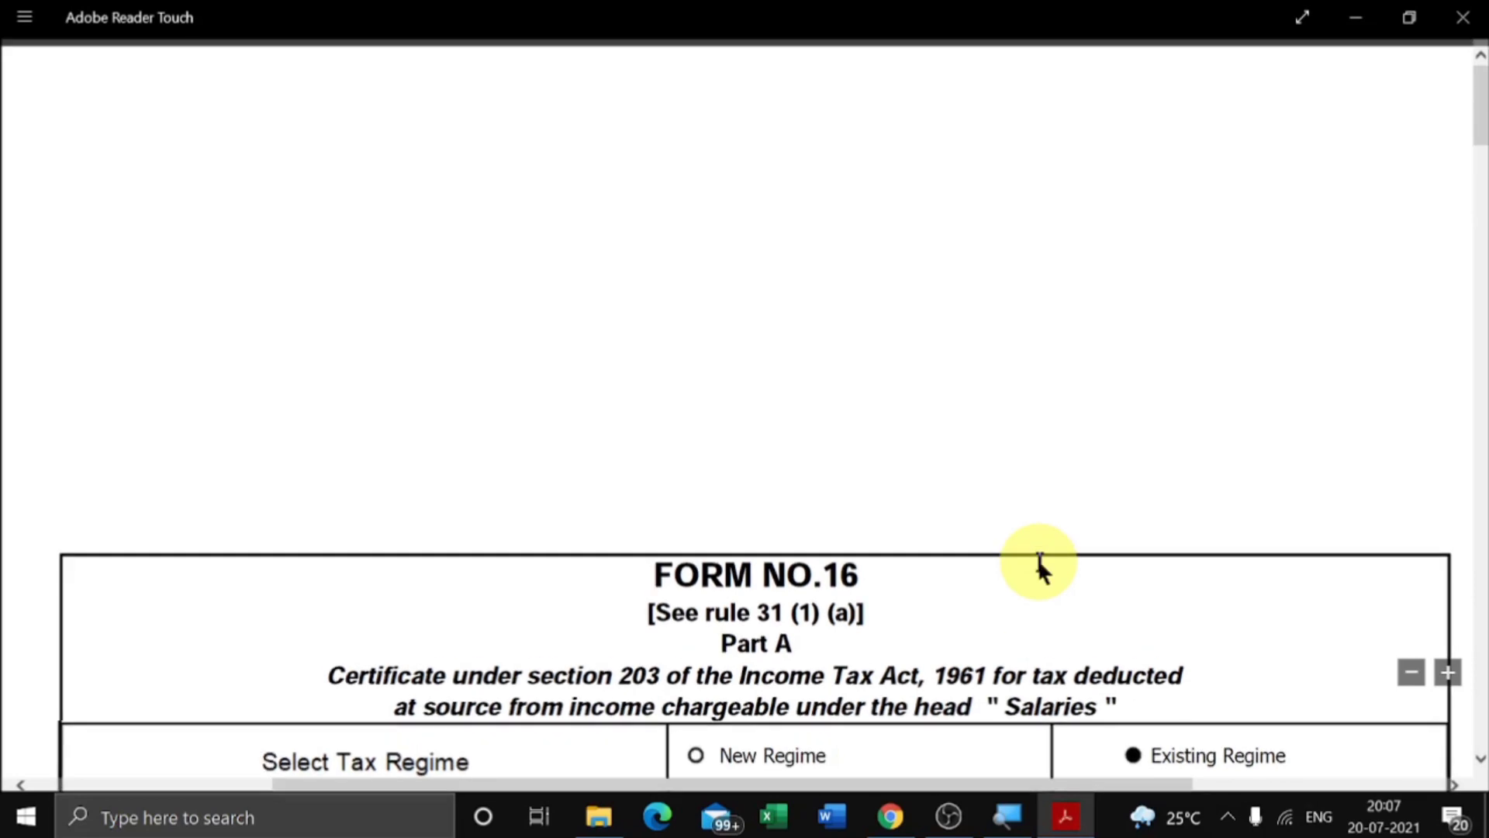
Step: Examine Part B of Form 16, covering gross salary, standard deduction, gross total income and the Chapter VIA deductions
{"action": "scroll", "coordinate": [1036, 557], "scroll_direction": "down", "scroll_amount": 6}
{"action": "scroll", "coordinate": [1039, 561], "scroll_direction": "down", "scroll_amount": 18}
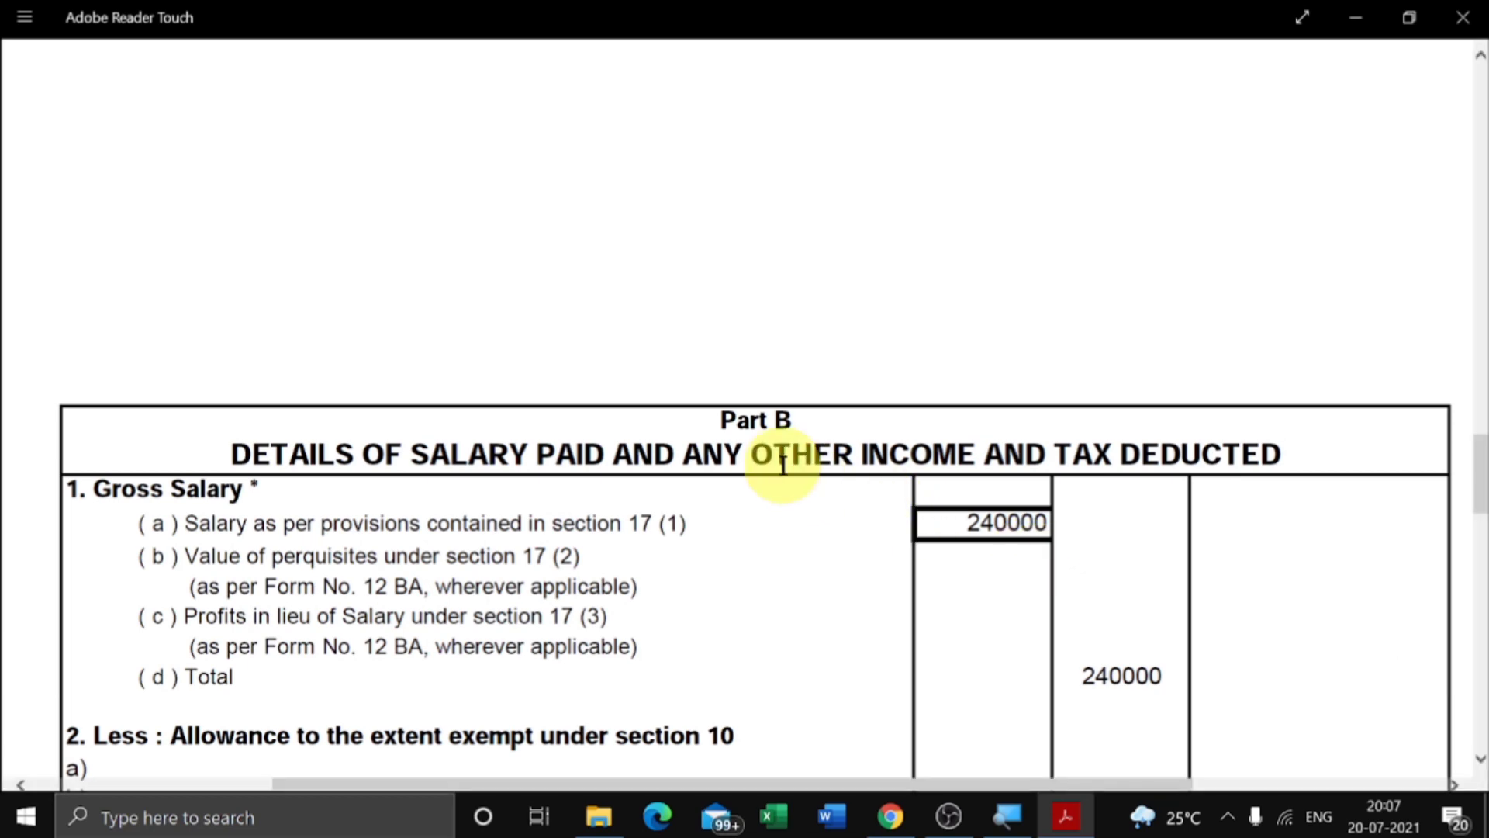
{"action": "scroll", "coordinate": [786, 451], "scroll_direction": "down", "scroll_amount": 15}
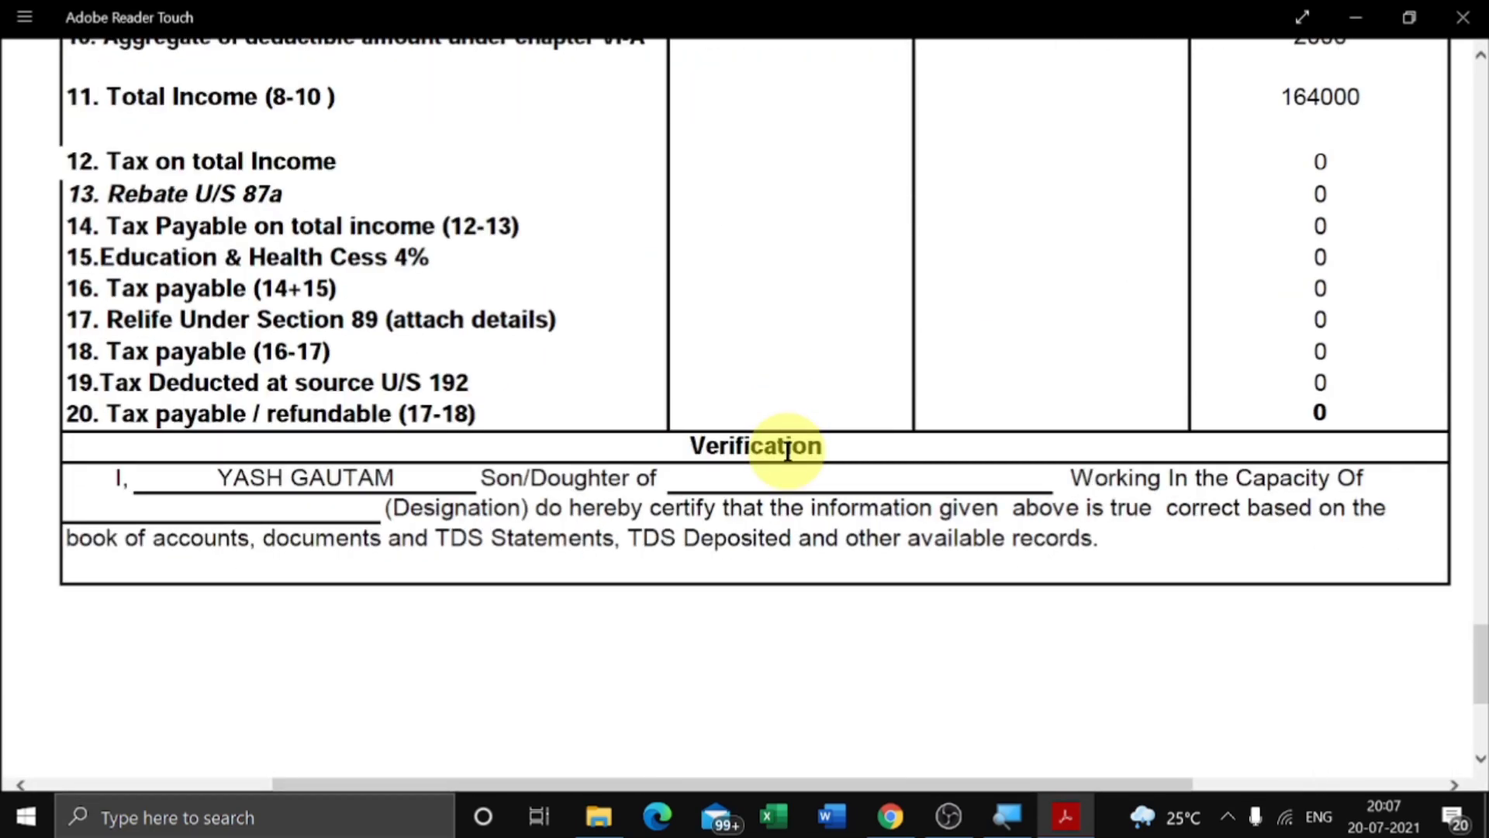
{"action": "scroll", "coordinate": [787, 452], "scroll_direction": "up", "scroll_amount": 8}
{"action": "scroll", "coordinate": [788, 454], "scroll_direction": "up", "scroll_amount": 5}
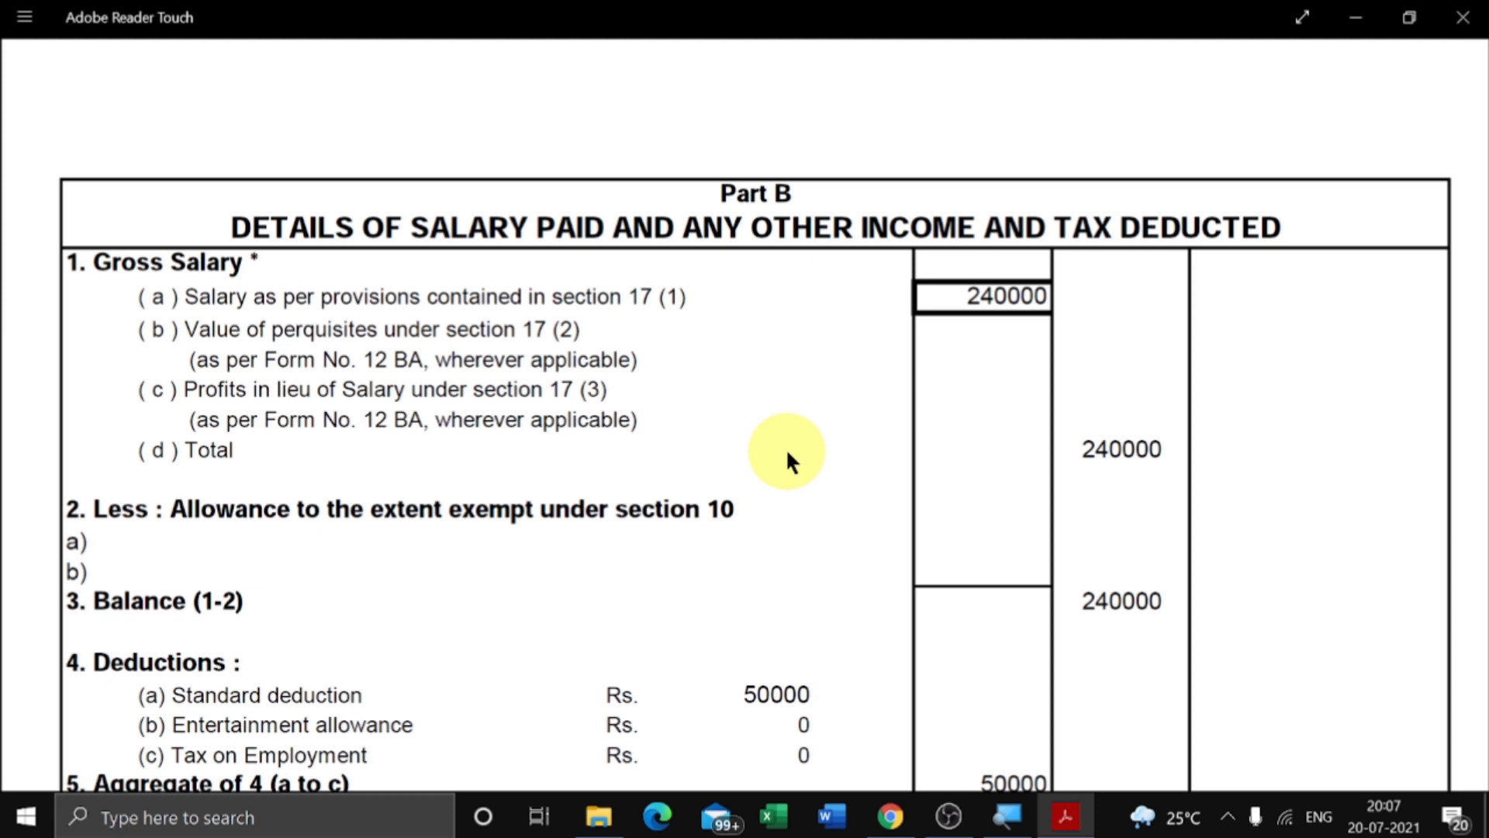
{"action": "scroll", "coordinate": [787, 456], "scroll_direction": "down", "scroll_amount": 2}
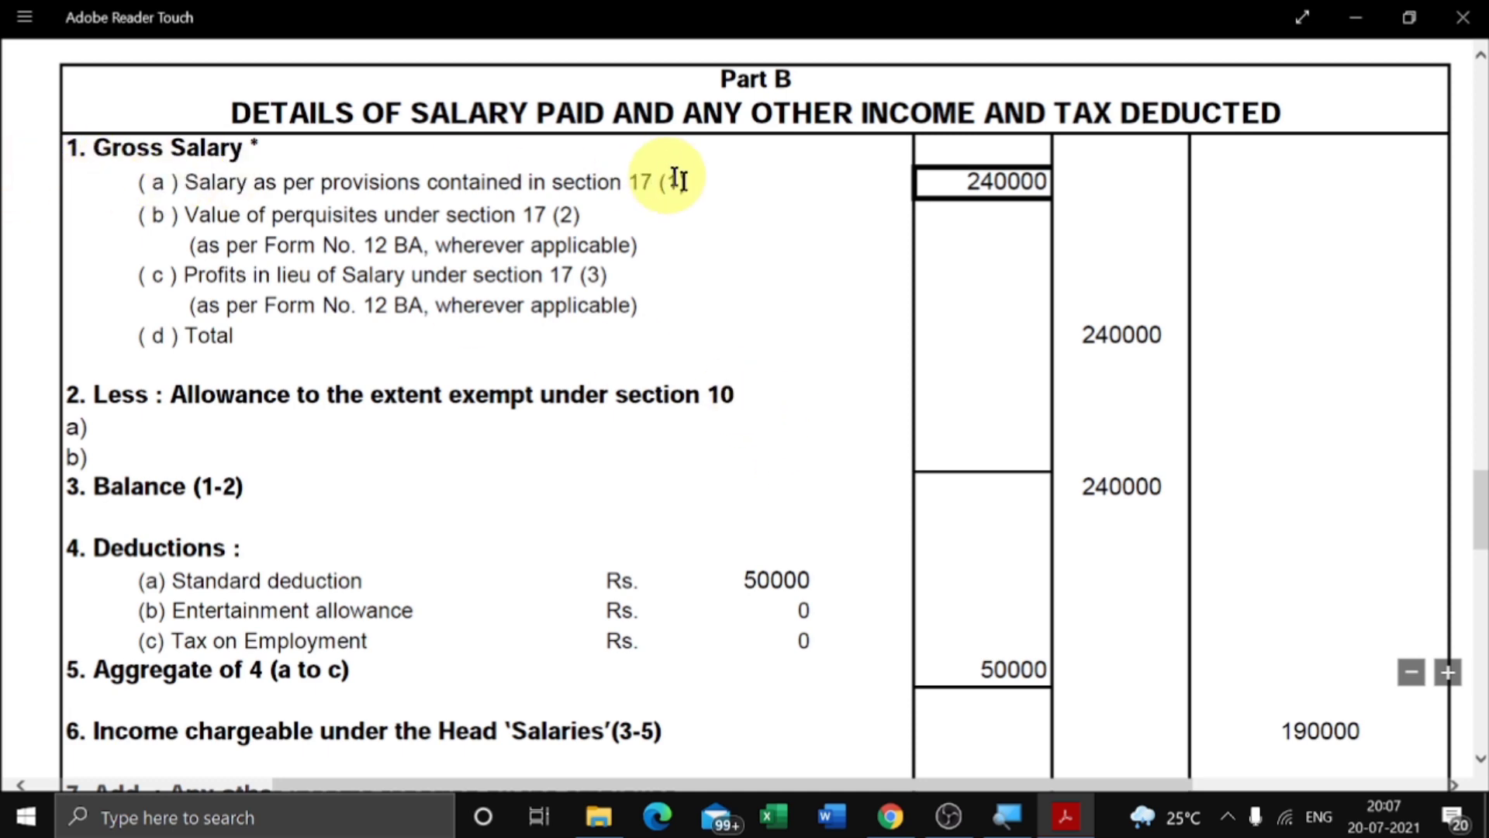
{"action": "scroll", "coordinate": [1011, 405], "scroll_direction": "down", "scroll_amount": 3}
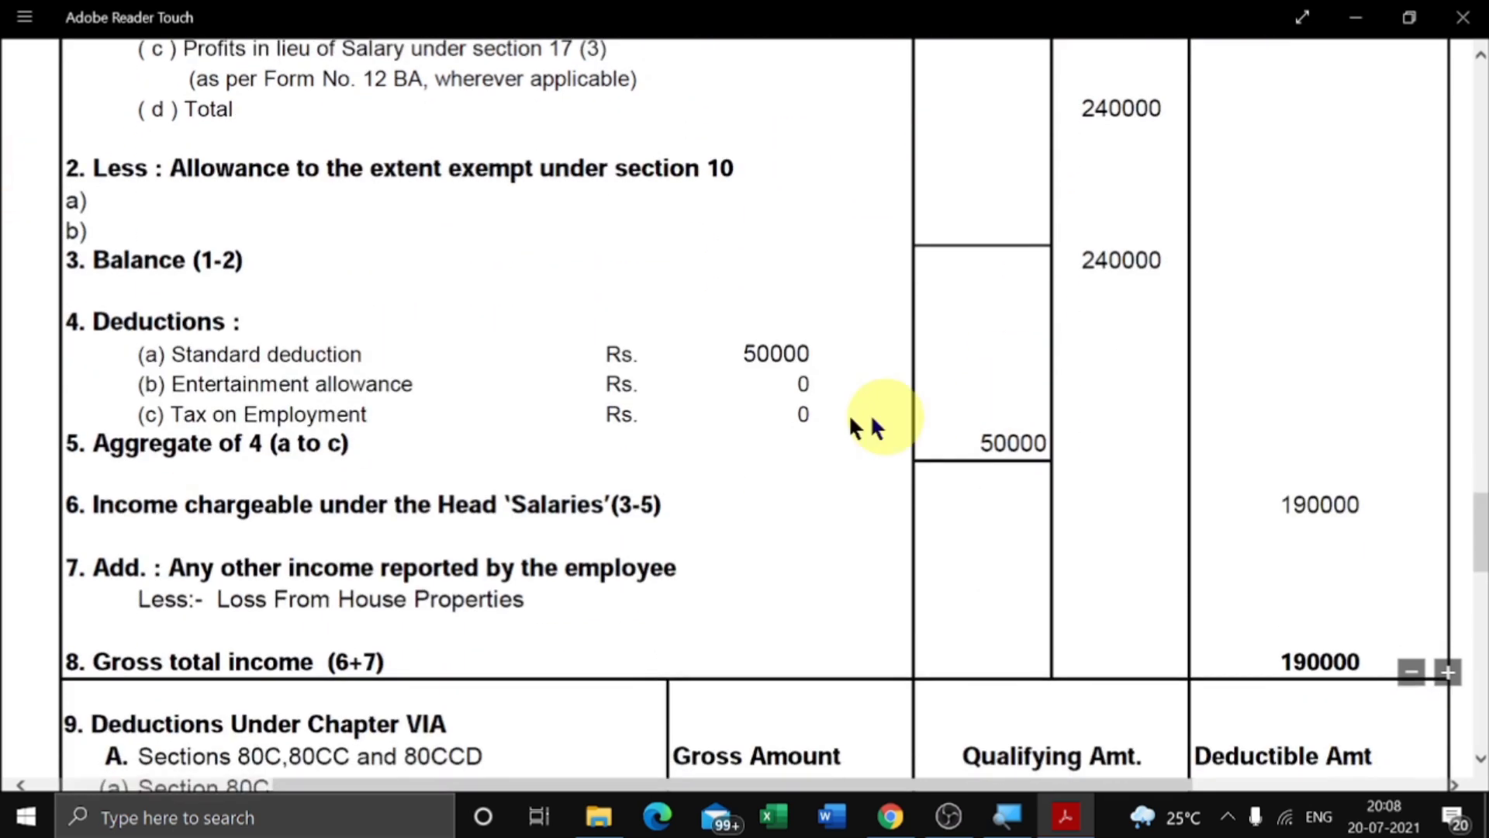
{"action": "scroll", "coordinate": [993, 430], "scroll_direction": "down", "scroll_amount": 3}
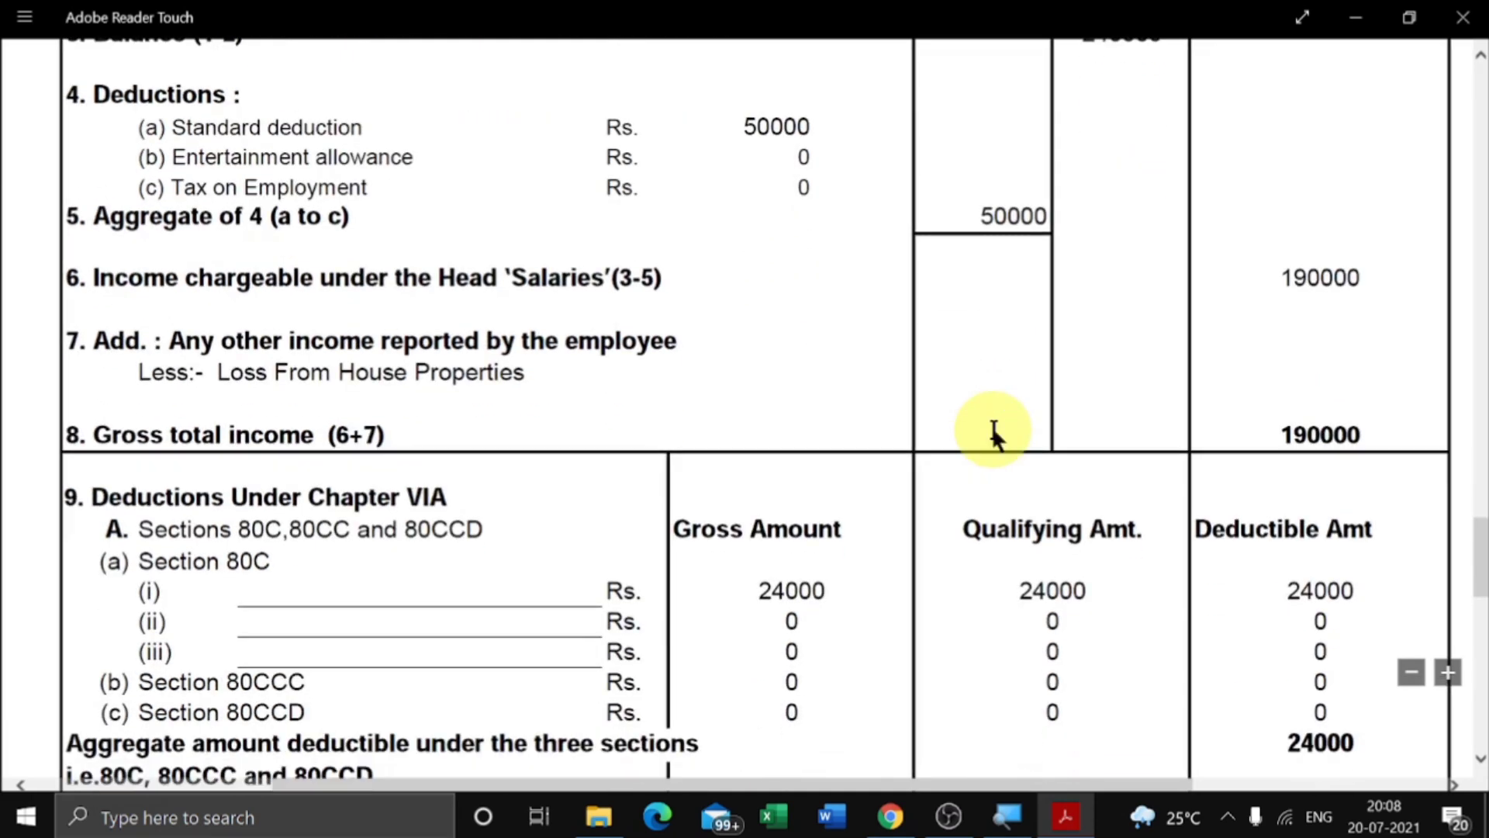
{"action": "scroll", "coordinate": [993, 430], "scroll_direction": "down", "scroll_amount": 3}
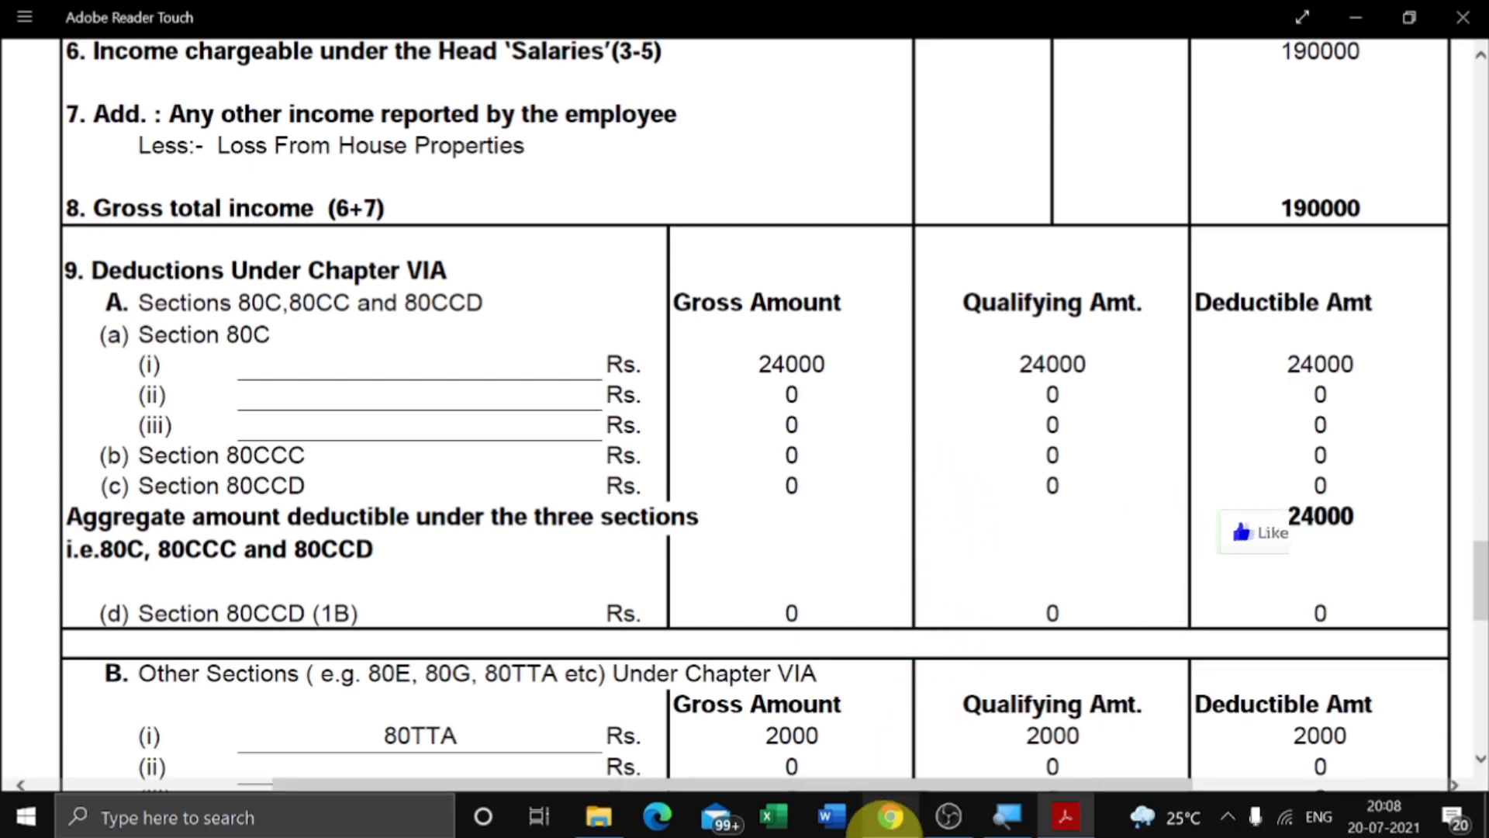
Step: Switch to the e-Filing portal in Chrome and start filing the income tax return for assessment year 2021-22 (Current A.Y.)
{"action": "left_click", "coordinate": [892, 811]}
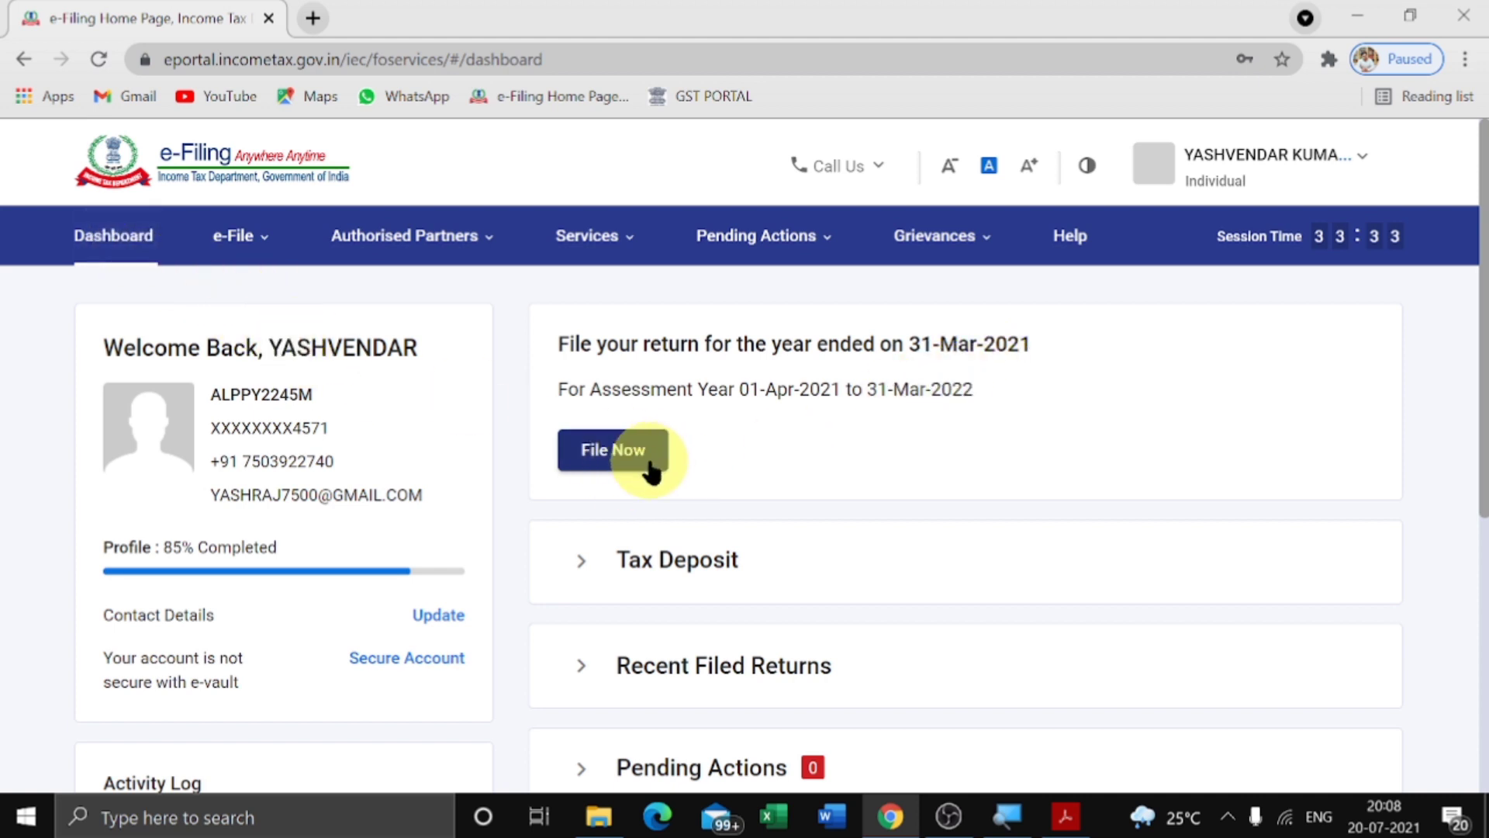
{"action": "left_click", "coordinate": [620, 456]}
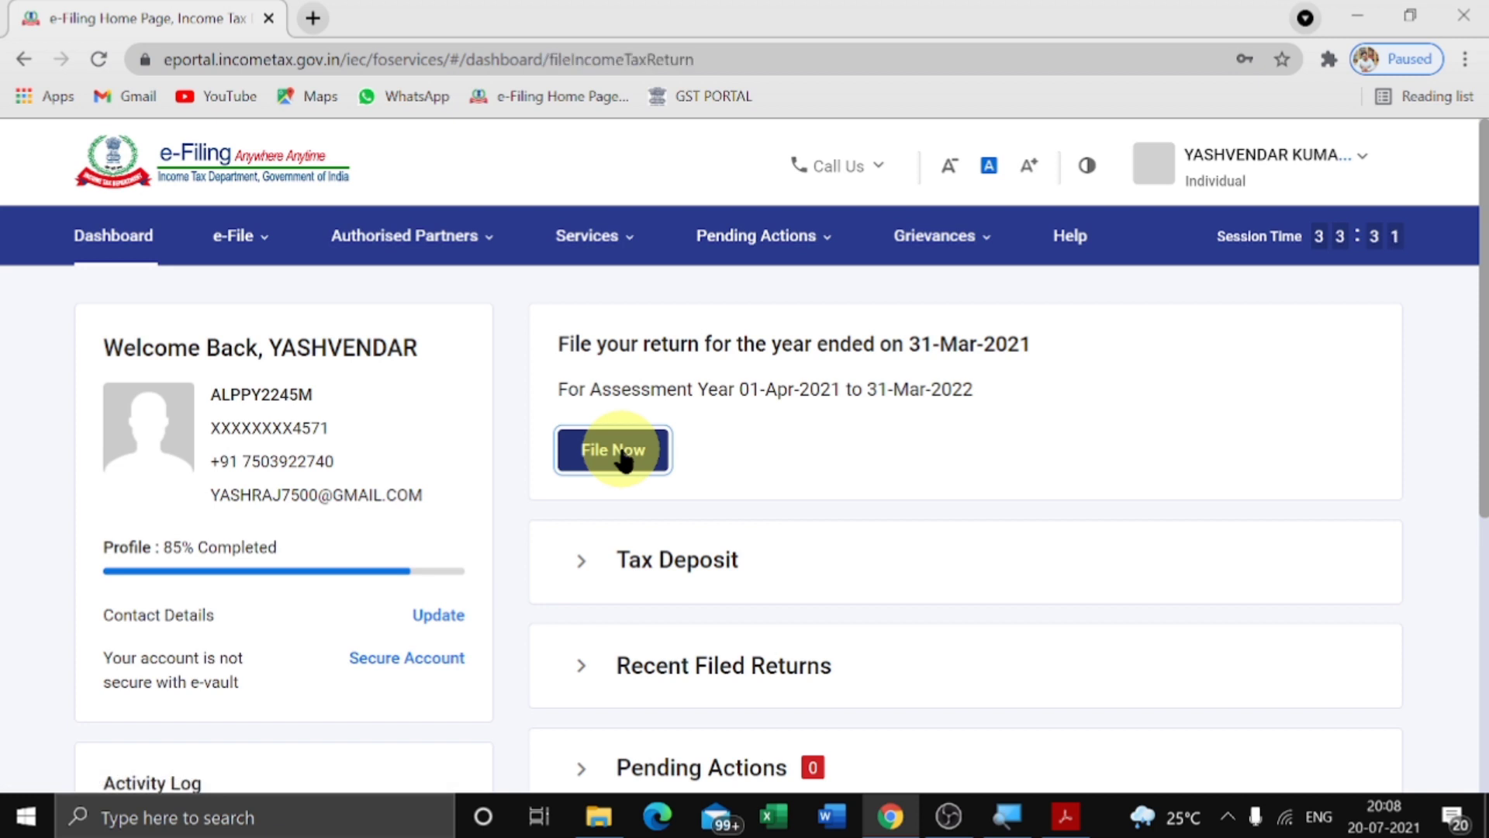
{"action": "scroll", "coordinate": [621, 450], "scroll_direction": "down", "scroll_amount": 1}
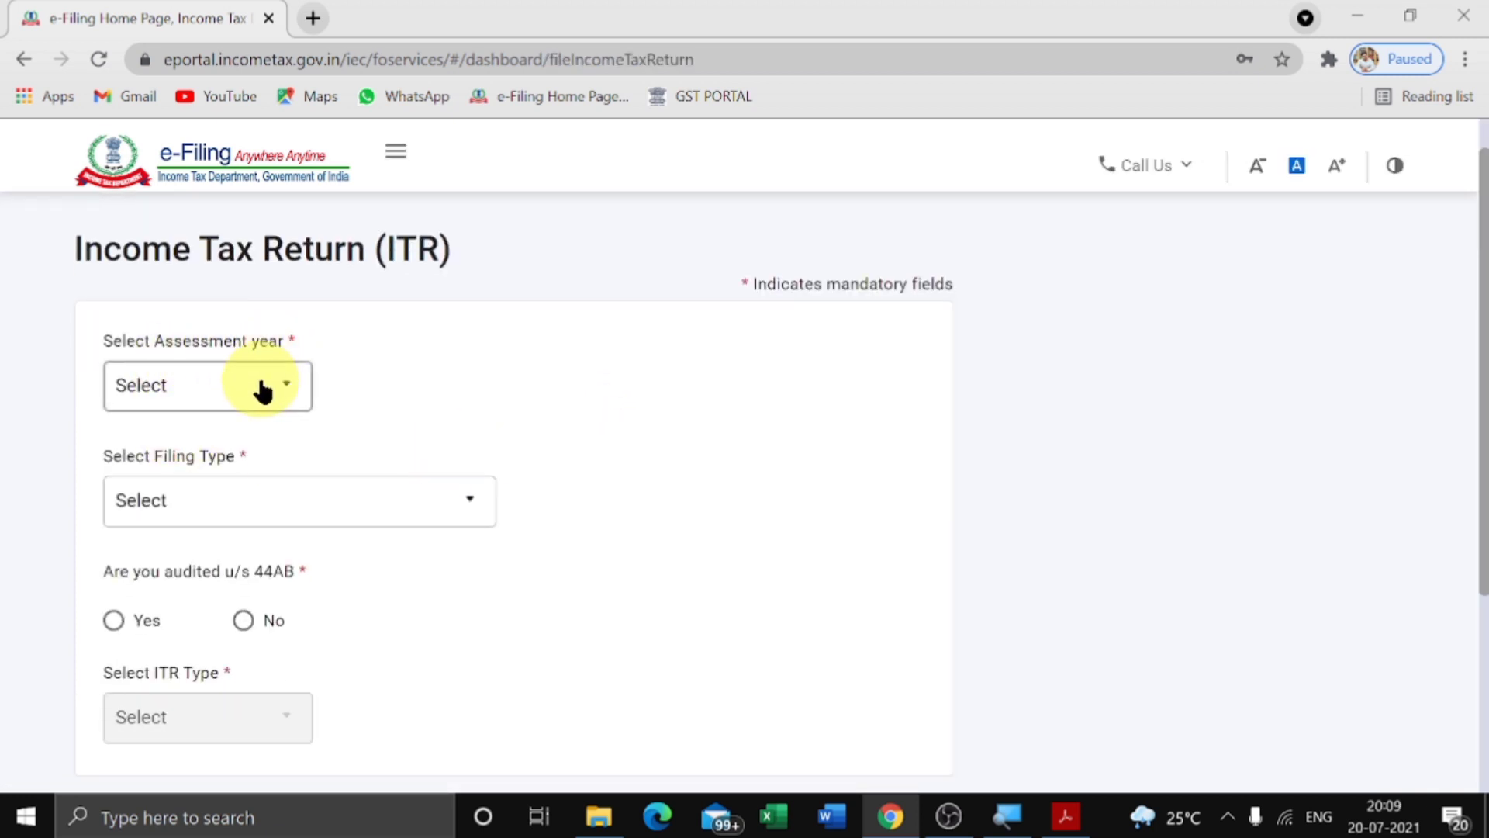
{"action": "left_click", "coordinate": [261, 380]}
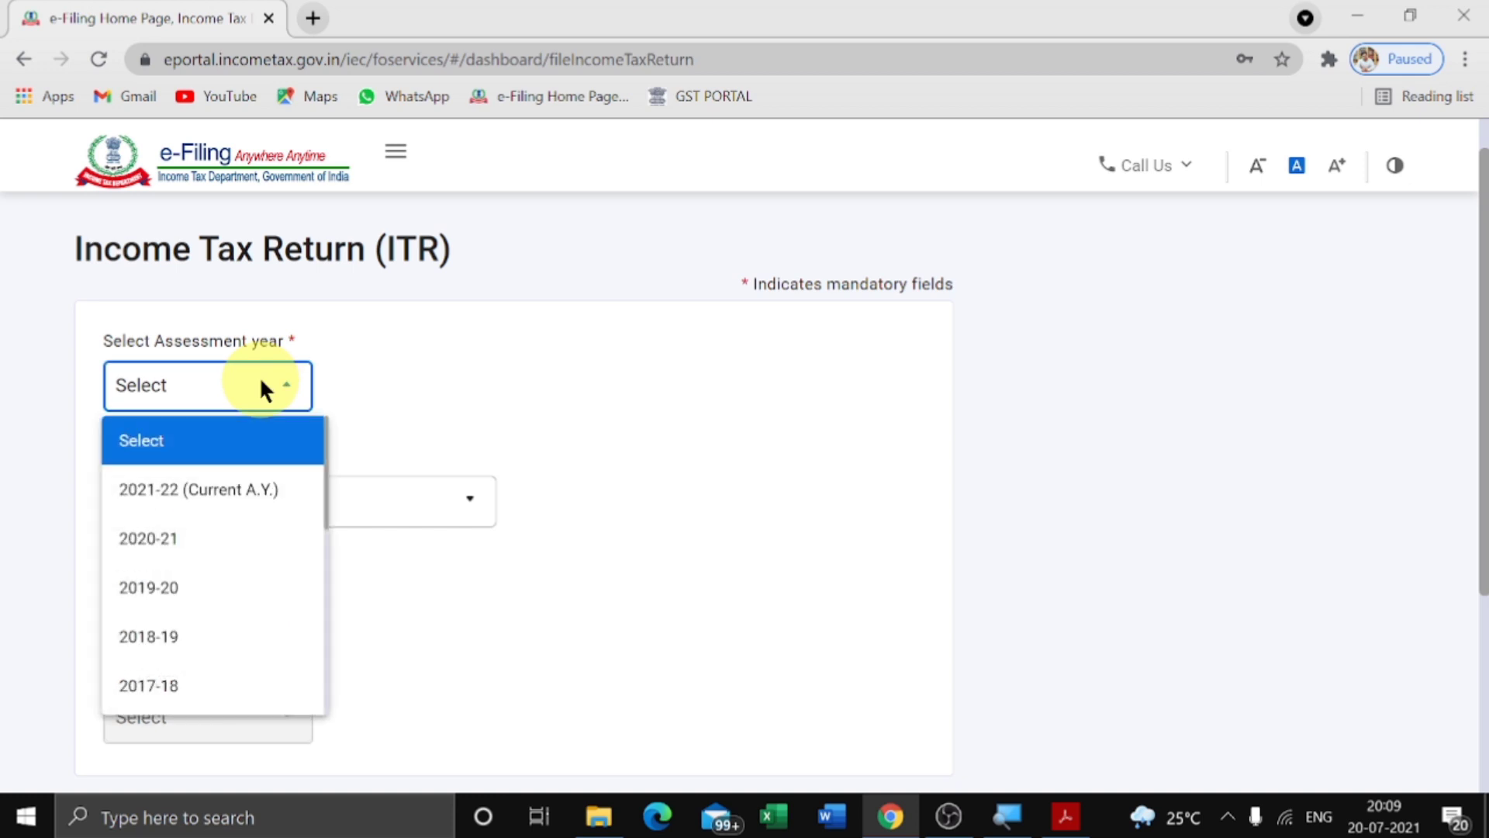
{"action": "left_click", "coordinate": [253, 490]}
{"action": "scroll", "coordinate": [233, 458], "scroll_direction": "down", "scroll_amount": 1}
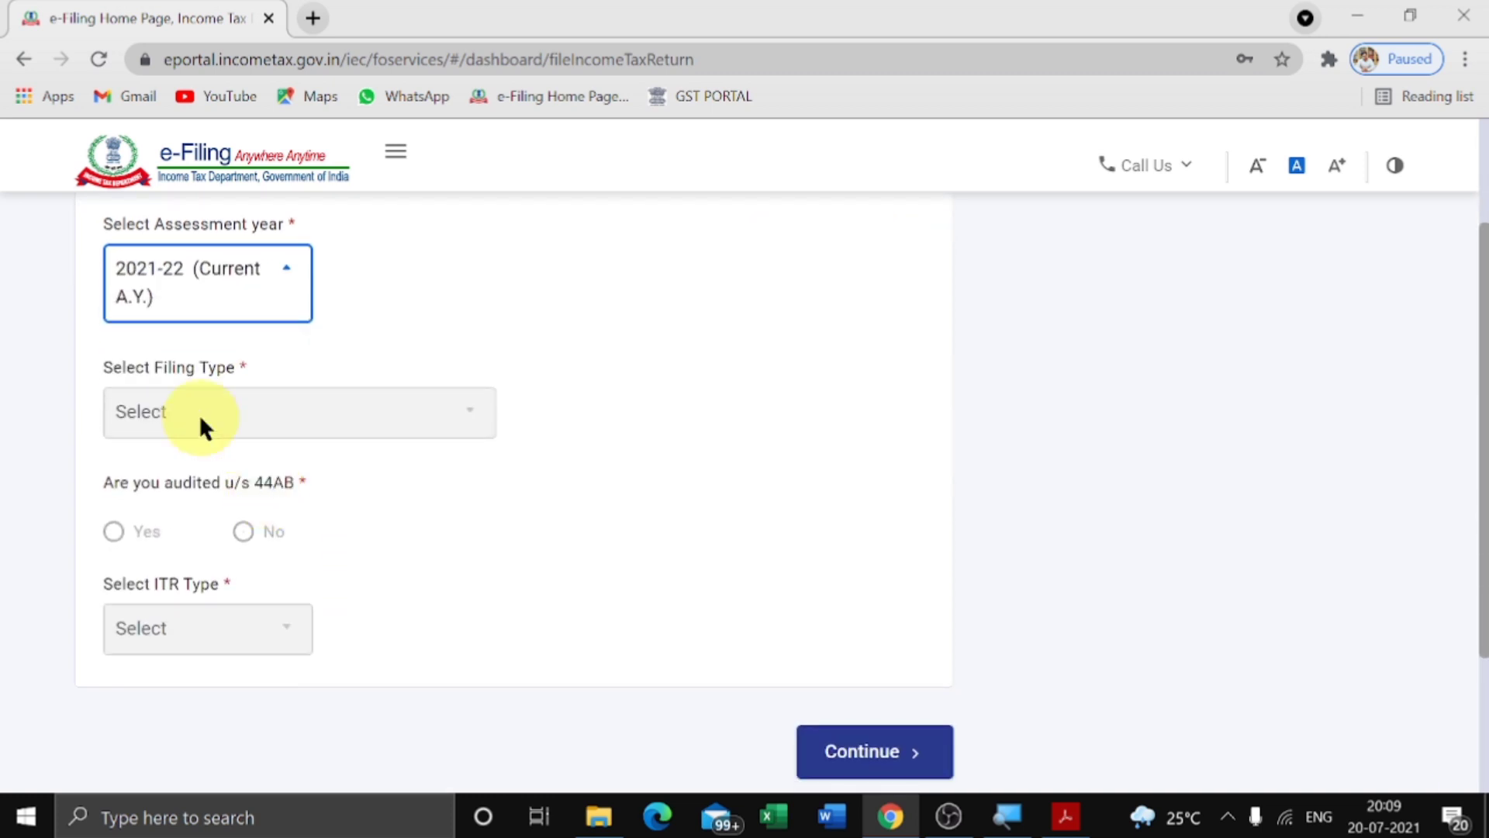
{"action": "left_click", "coordinate": [922, 766]}
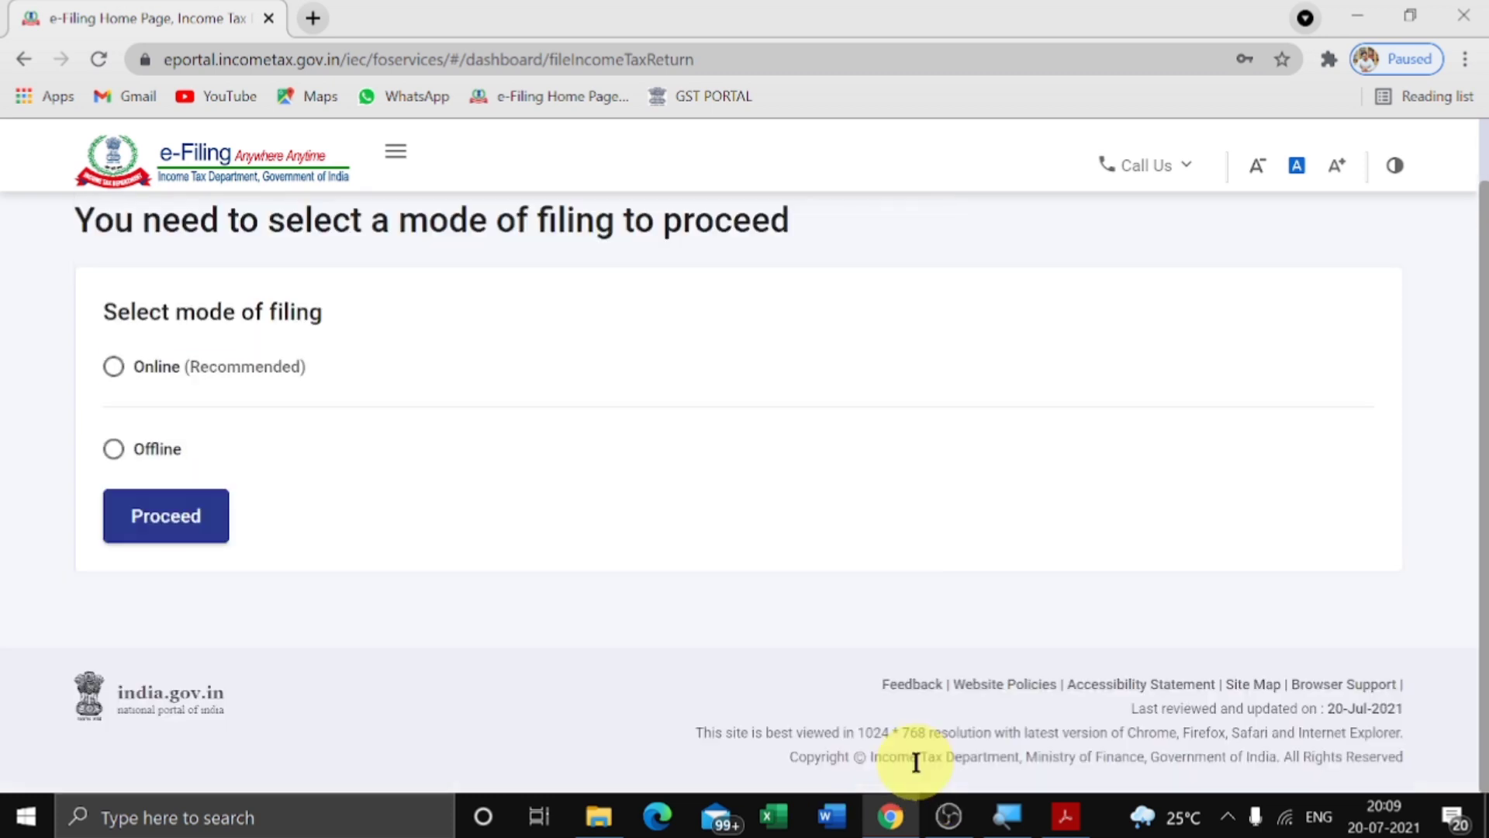
Step: Choose the Online mode of filing and start a new filing instead of resuming the saved ITR-4 draft
{"action": "left_click", "coordinate": [113, 368]}
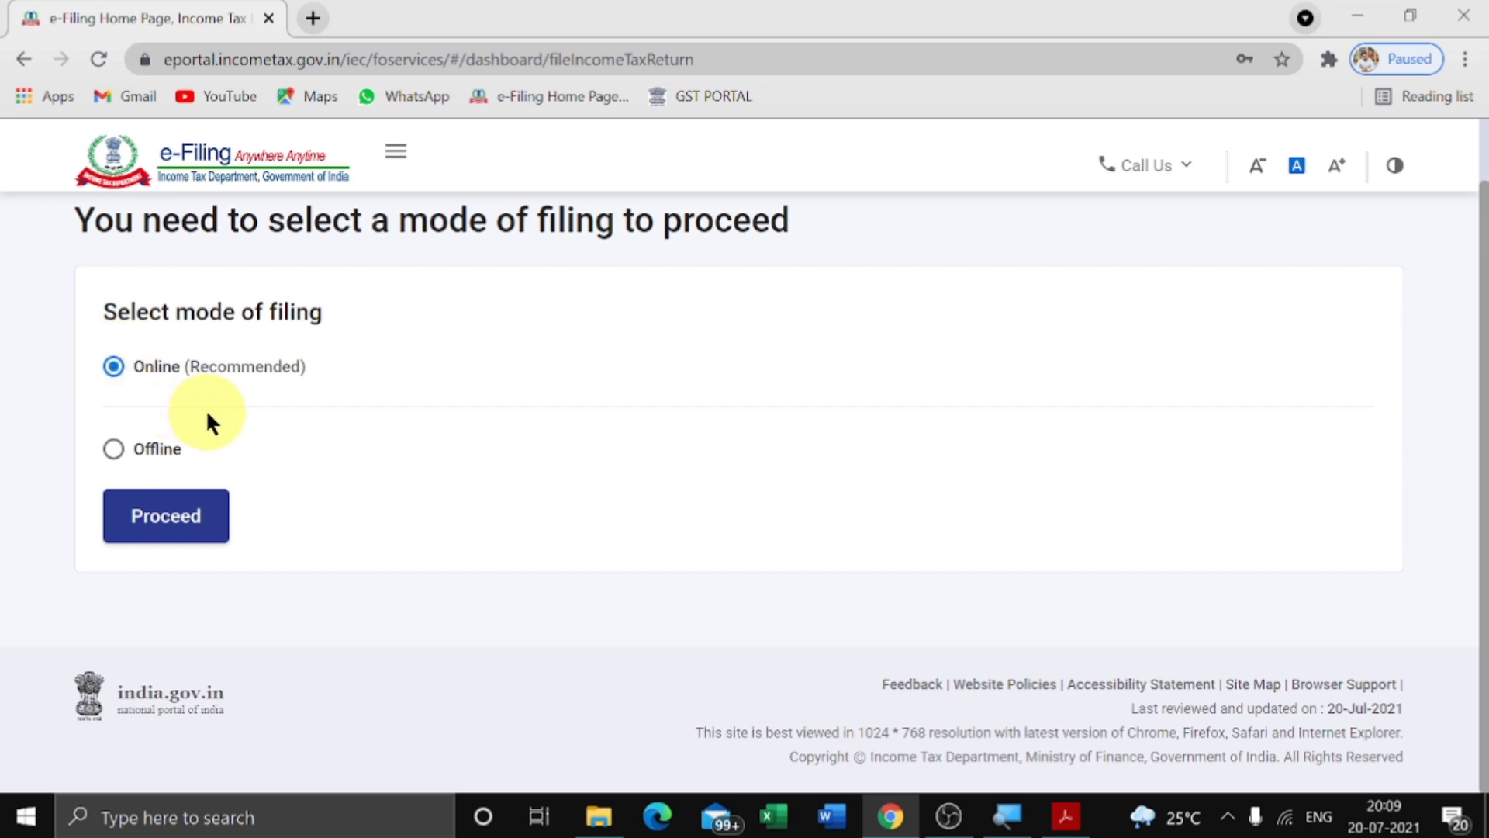
{"action": "left_click", "coordinate": [193, 514]}
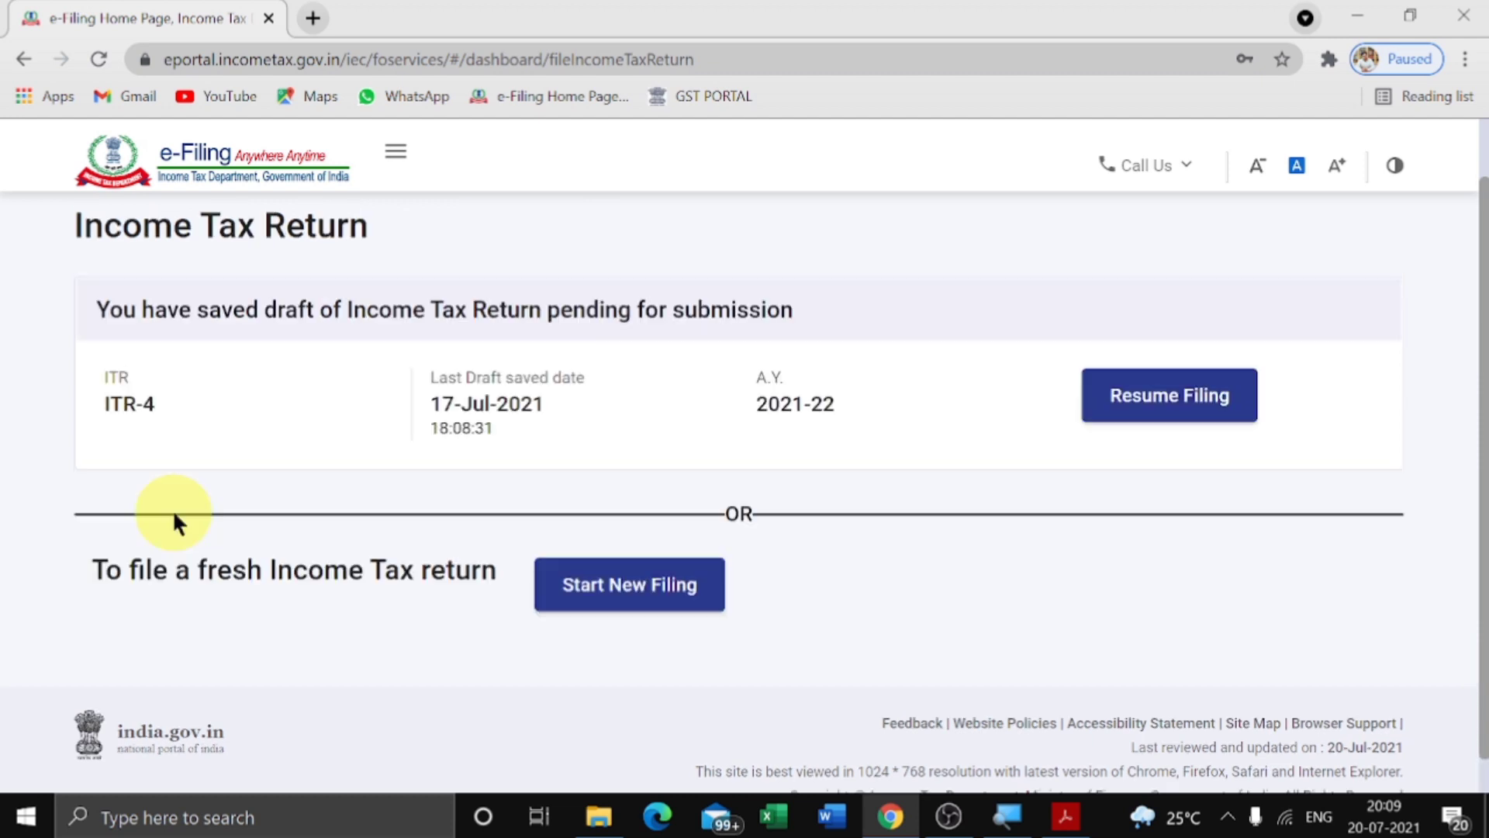
{"action": "left_click", "coordinate": [634, 599]}
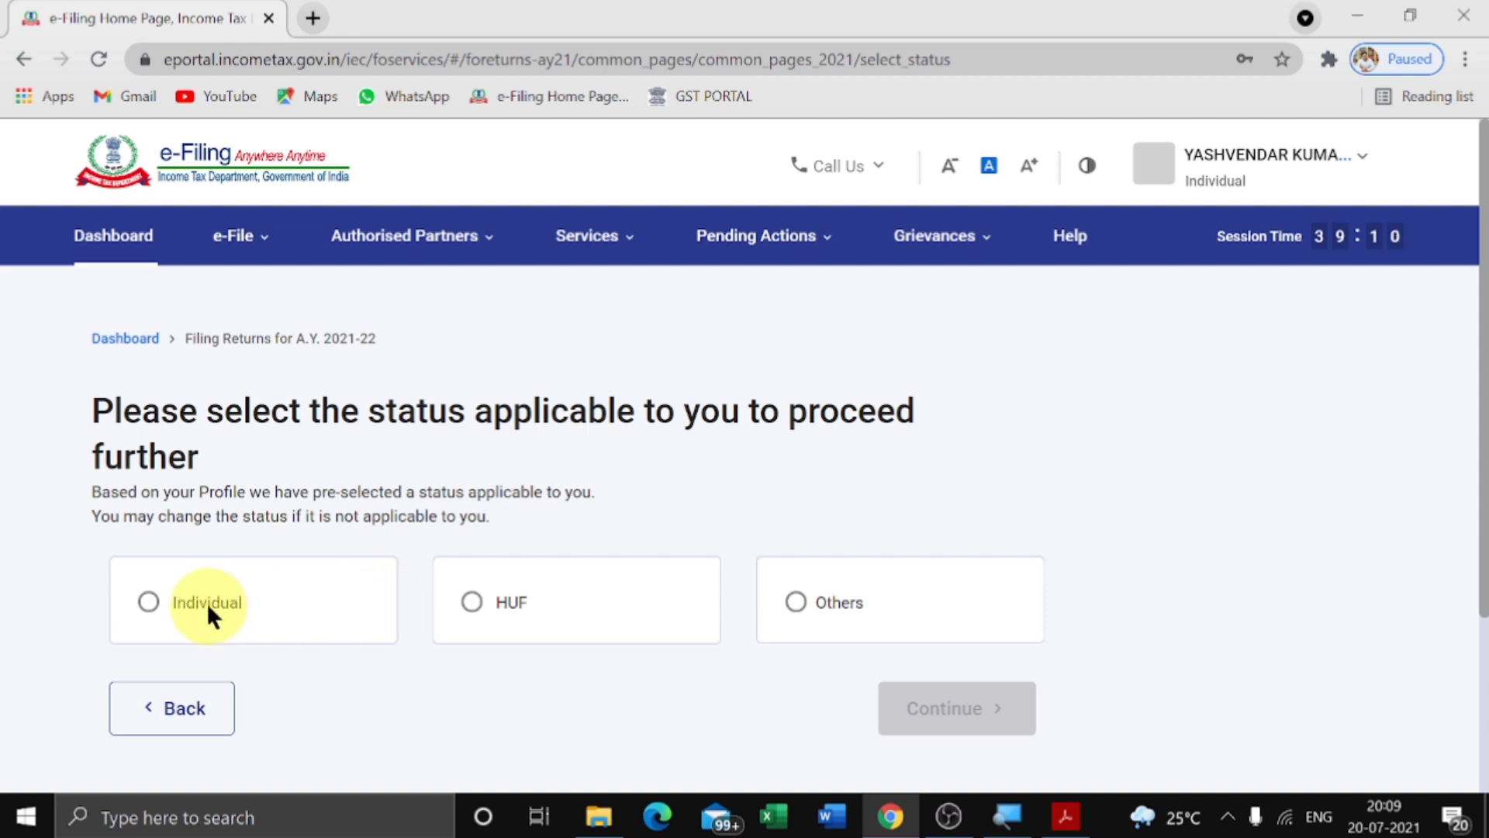
Step: Set the applicable status to Individual and proceed with the ITR-1 form
{"action": "left_click", "coordinate": [150, 603]}
{"action": "left_click", "coordinate": [935, 707]}
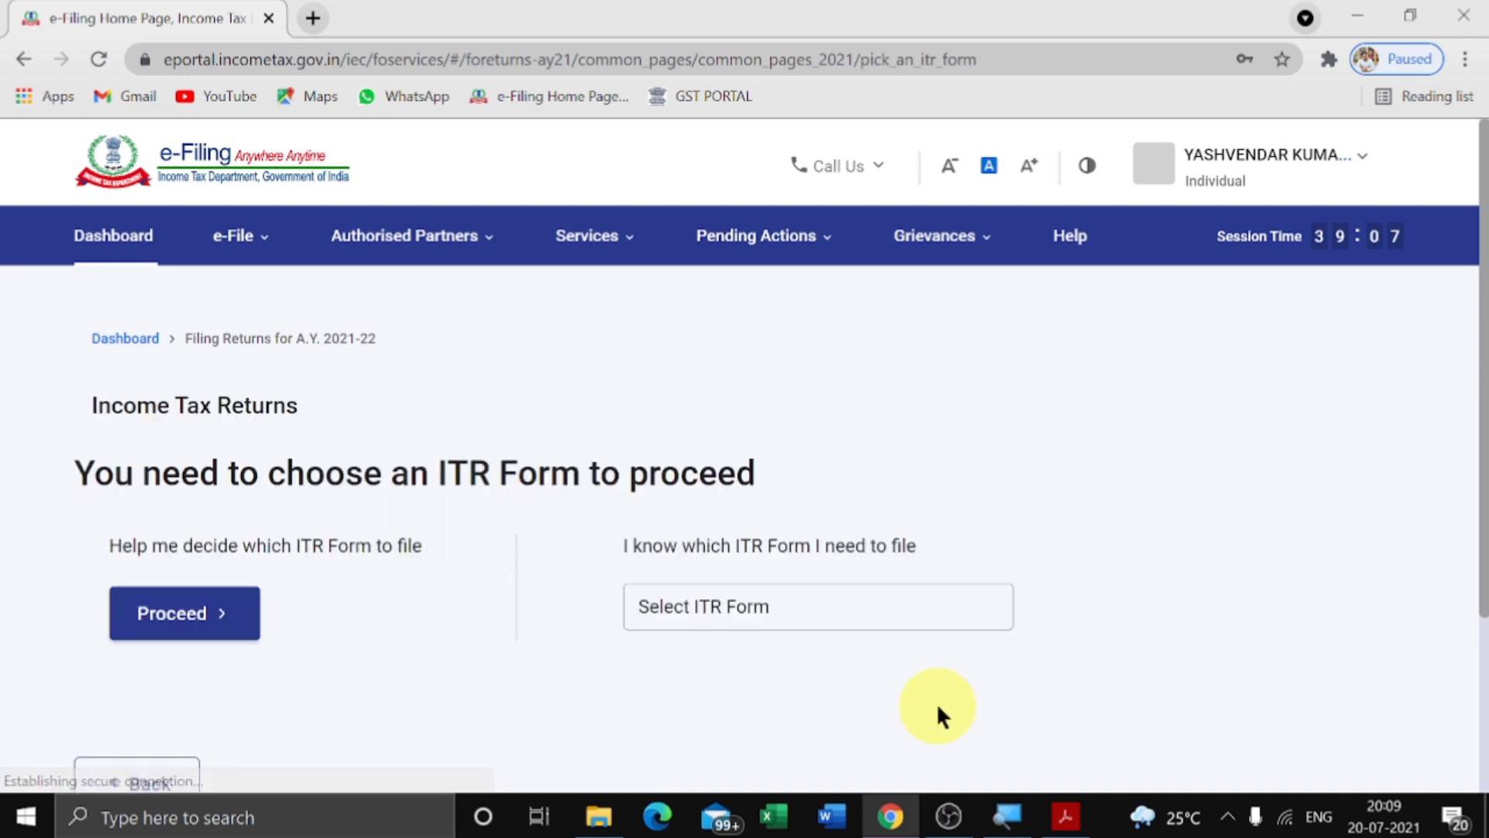
{"action": "scroll", "coordinate": [634, 667], "scroll_direction": "down", "scroll_amount": 3}
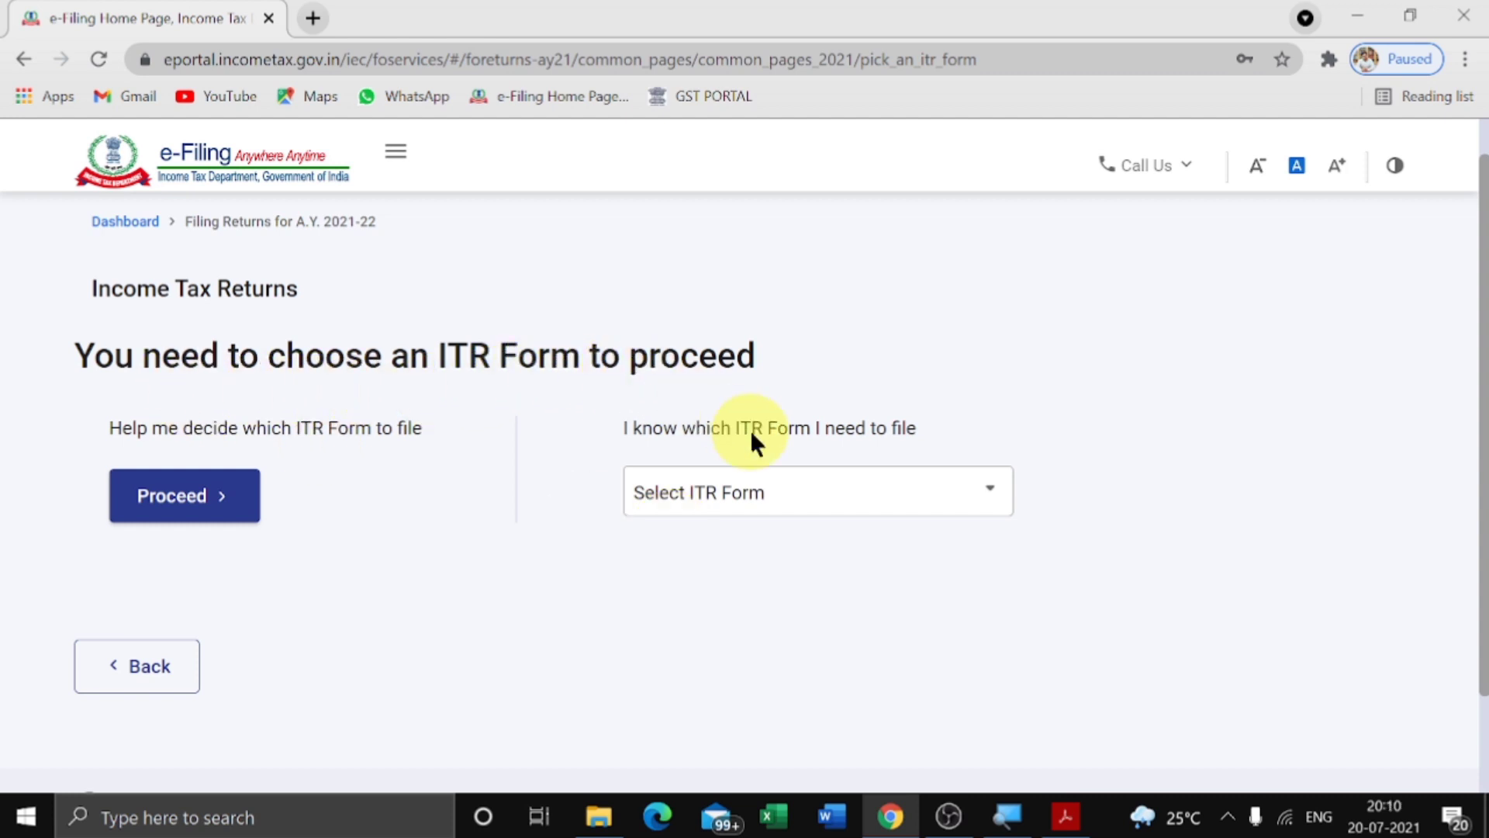
{"action": "left_click", "coordinate": [776, 493]}
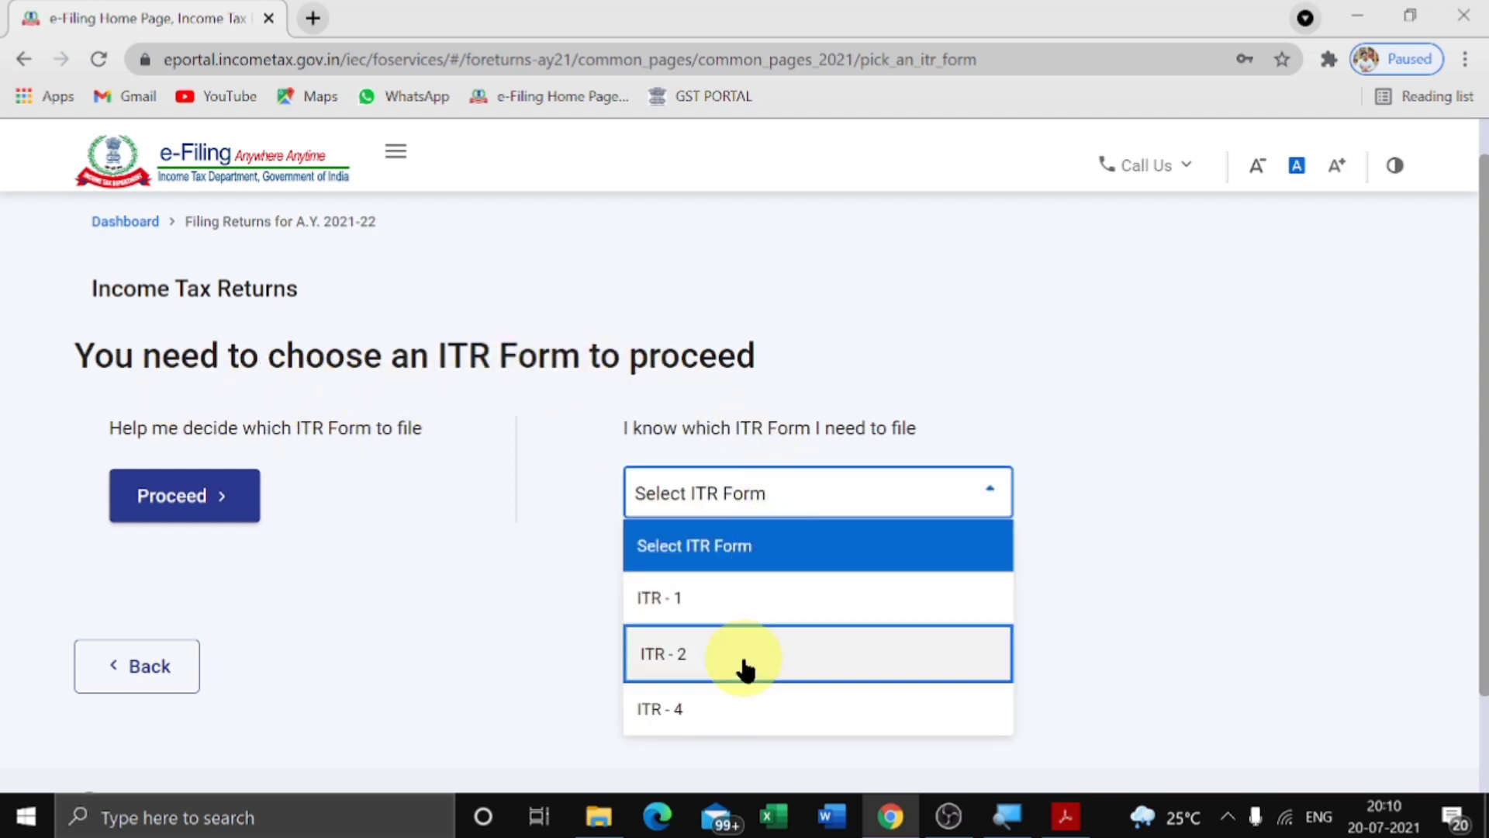
{"action": "left_click", "coordinate": [751, 611]}
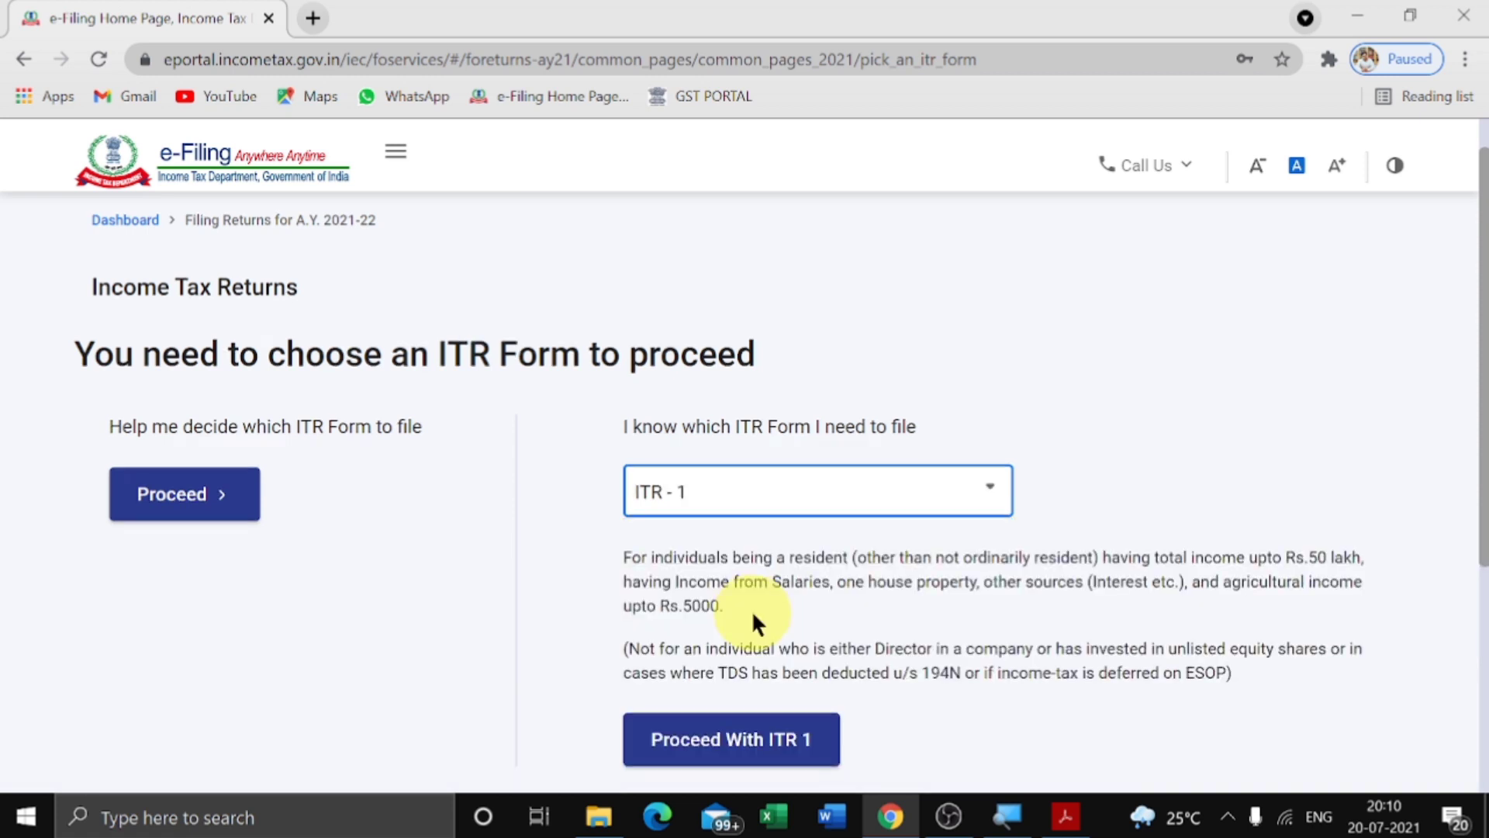
{"action": "scroll", "coordinate": [756, 620], "scroll_direction": "down", "scroll_amount": 3}
{"action": "left_click", "coordinate": [739, 521]}
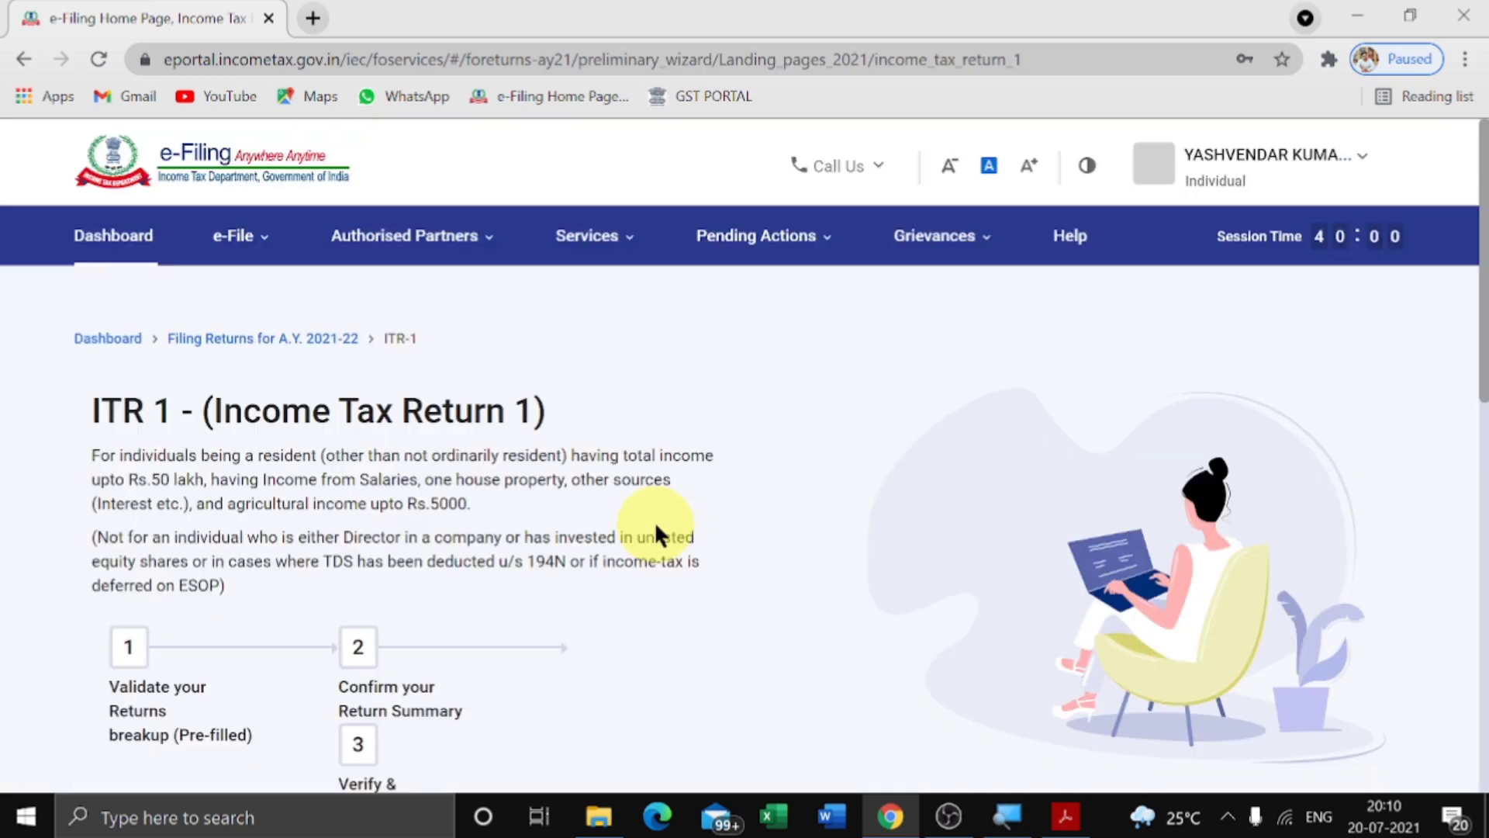
Step: Get started with the ITR-1 return and submit Others as the reason for filing
{"action": "scroll", "coordinate": [654, 521], "scroll_direction": "down", "scroll_amount": 3}
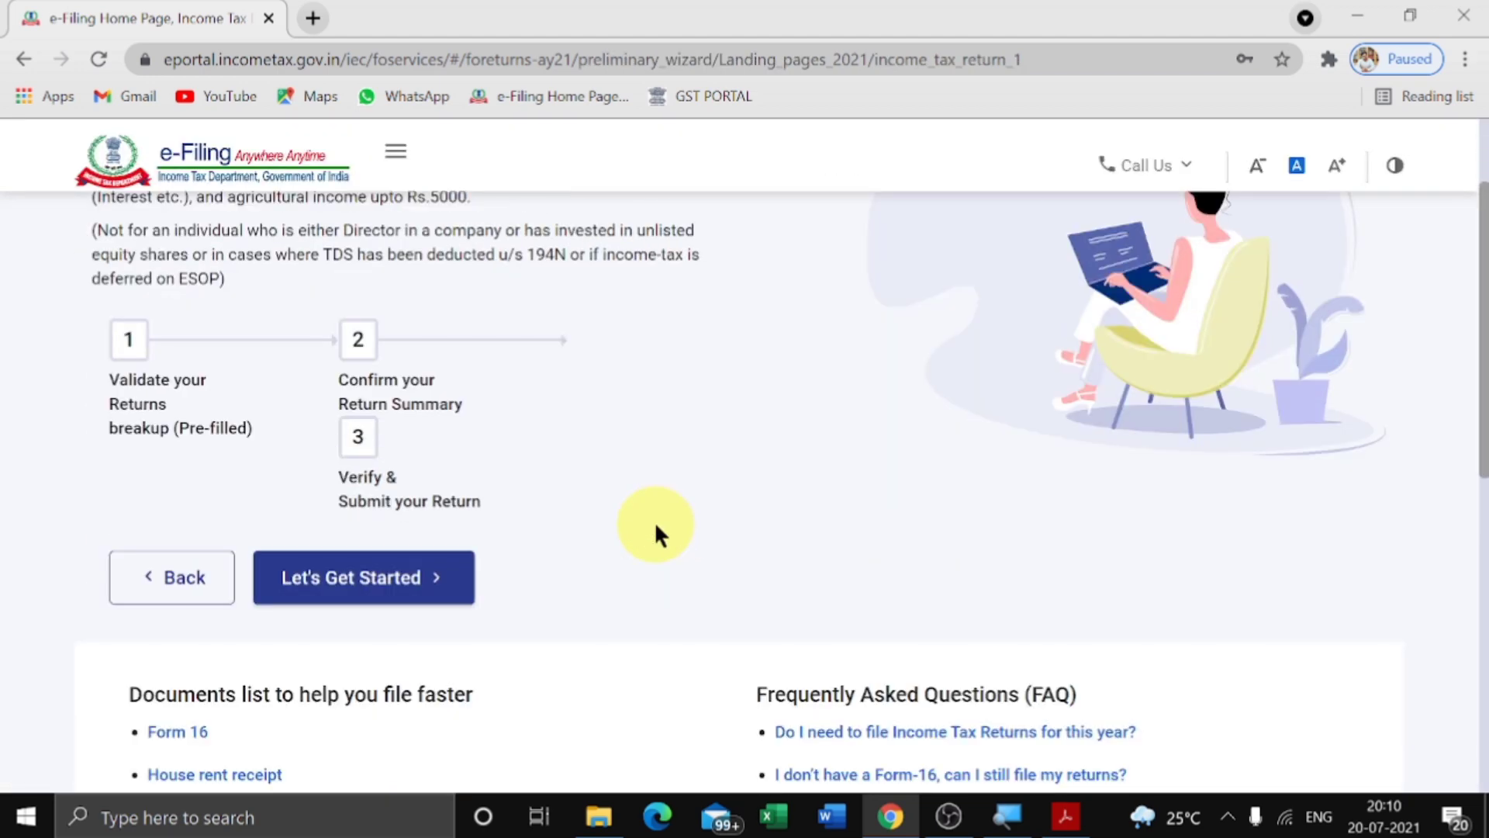
{"action": "left_click", "coordinate": [415, 601]}
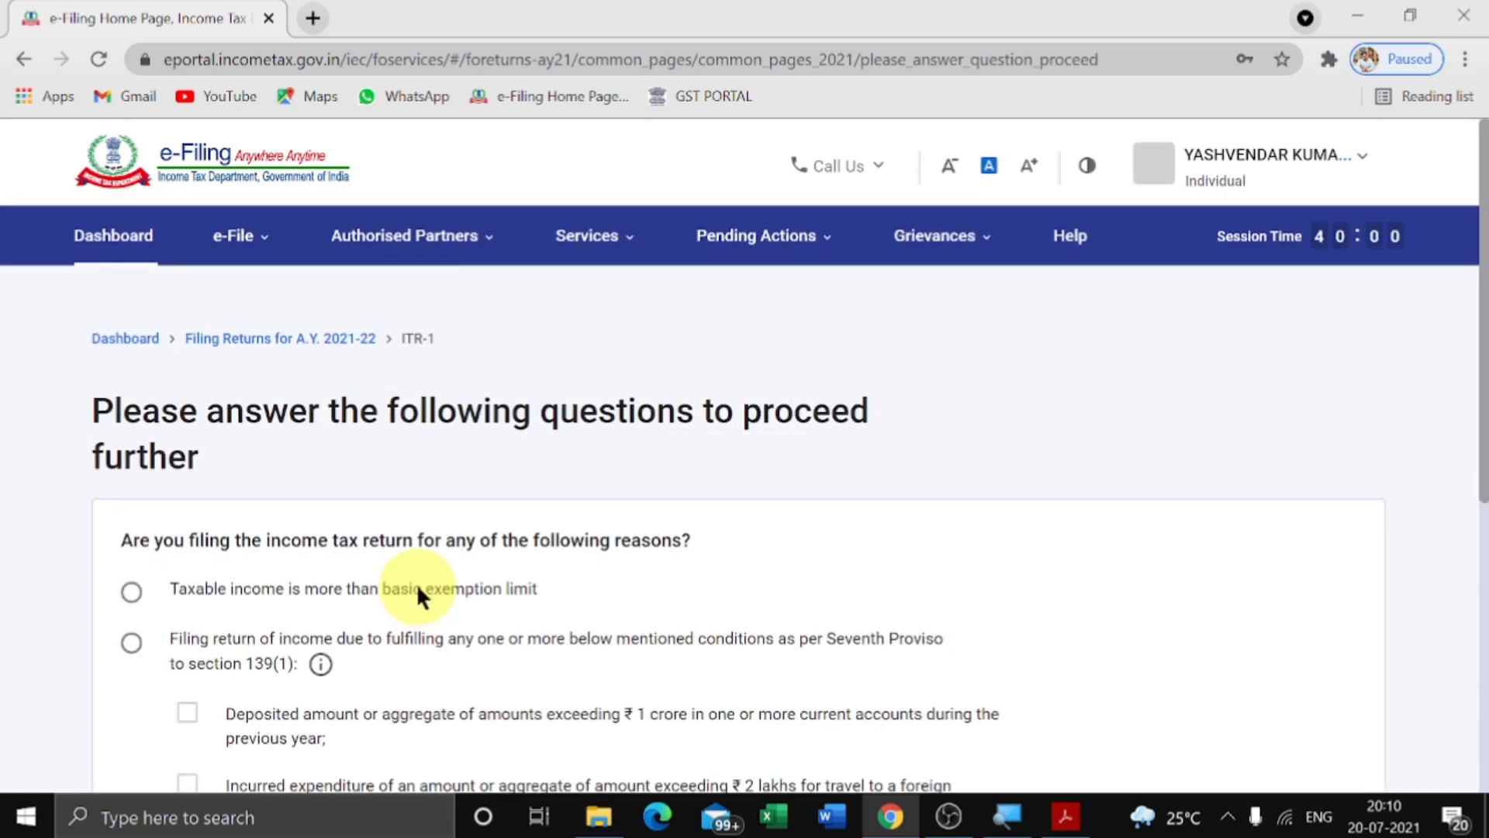
{"action": "scroll", "coordinate": [417, 583], "scroll_direction": "down", "scroll_amount": 3}
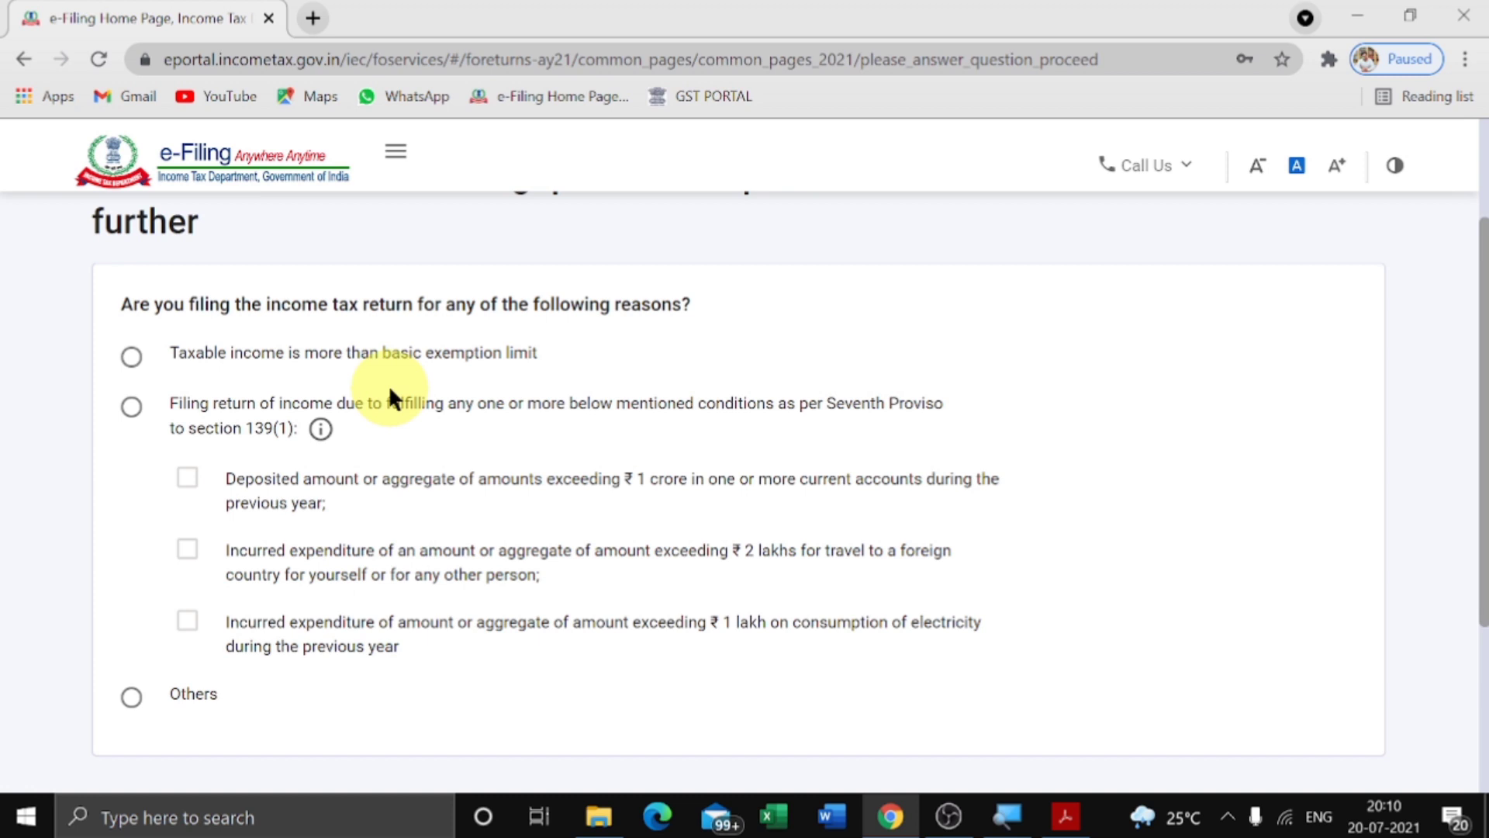
{"action": "left_click", "coordinate": [134, 358]}
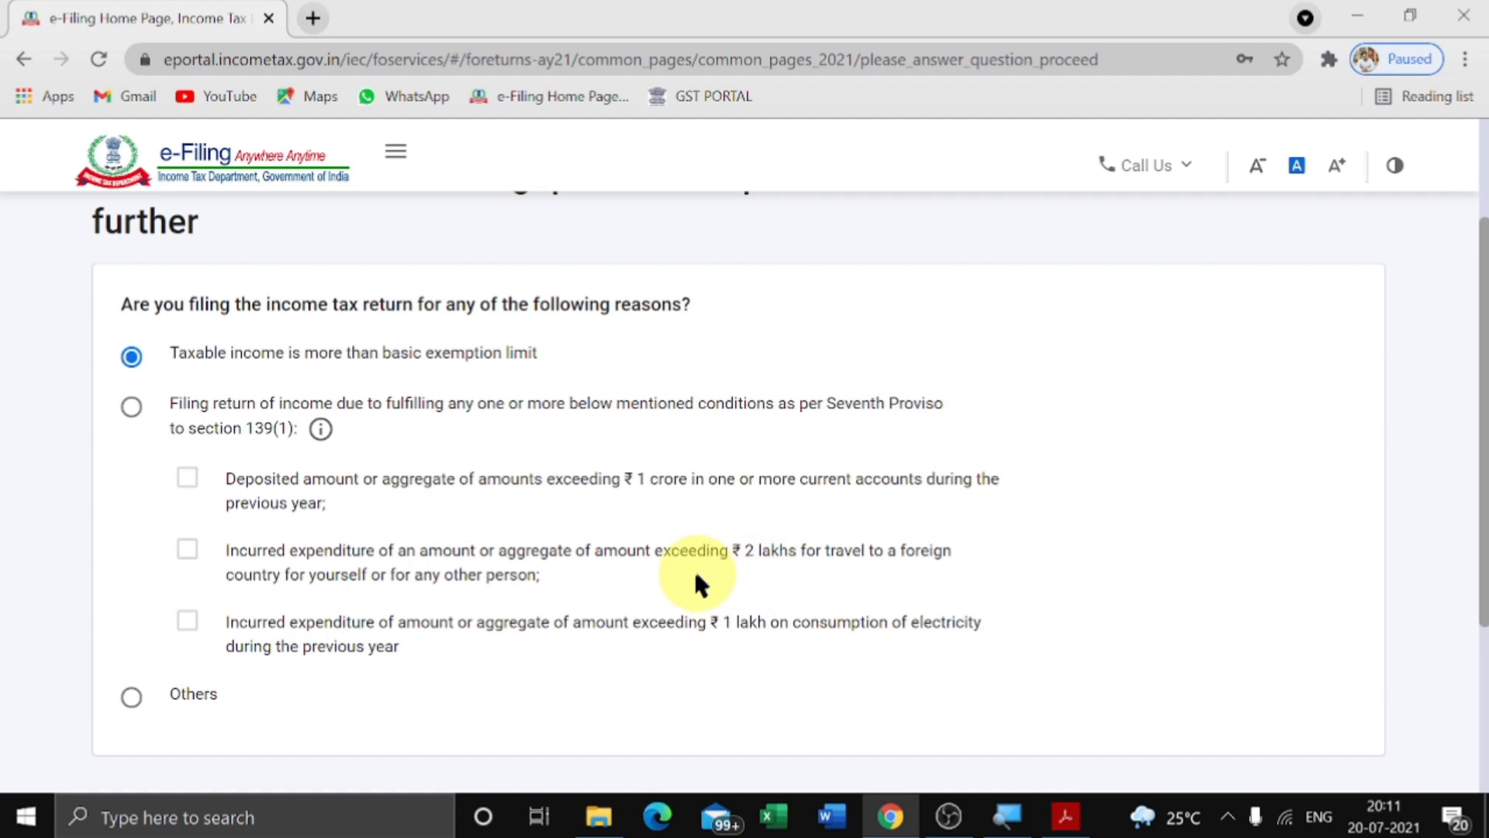
{"action": "left_click", "coordinate": [132, 700]}
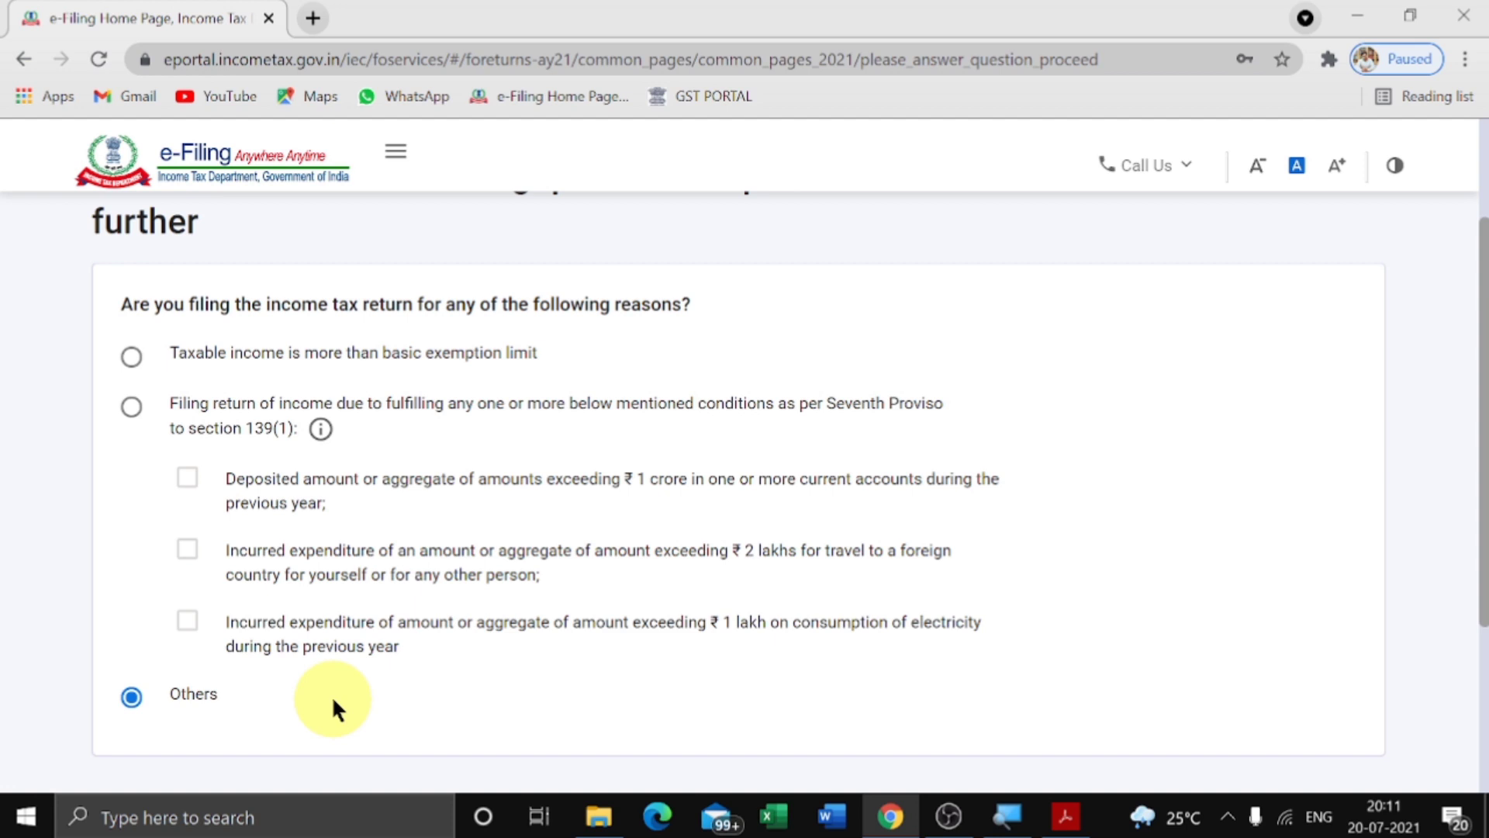
{"action": "scroll", "coordinate": [1321, 610], "scroll_direction": "down", "scroll_amount": 3}
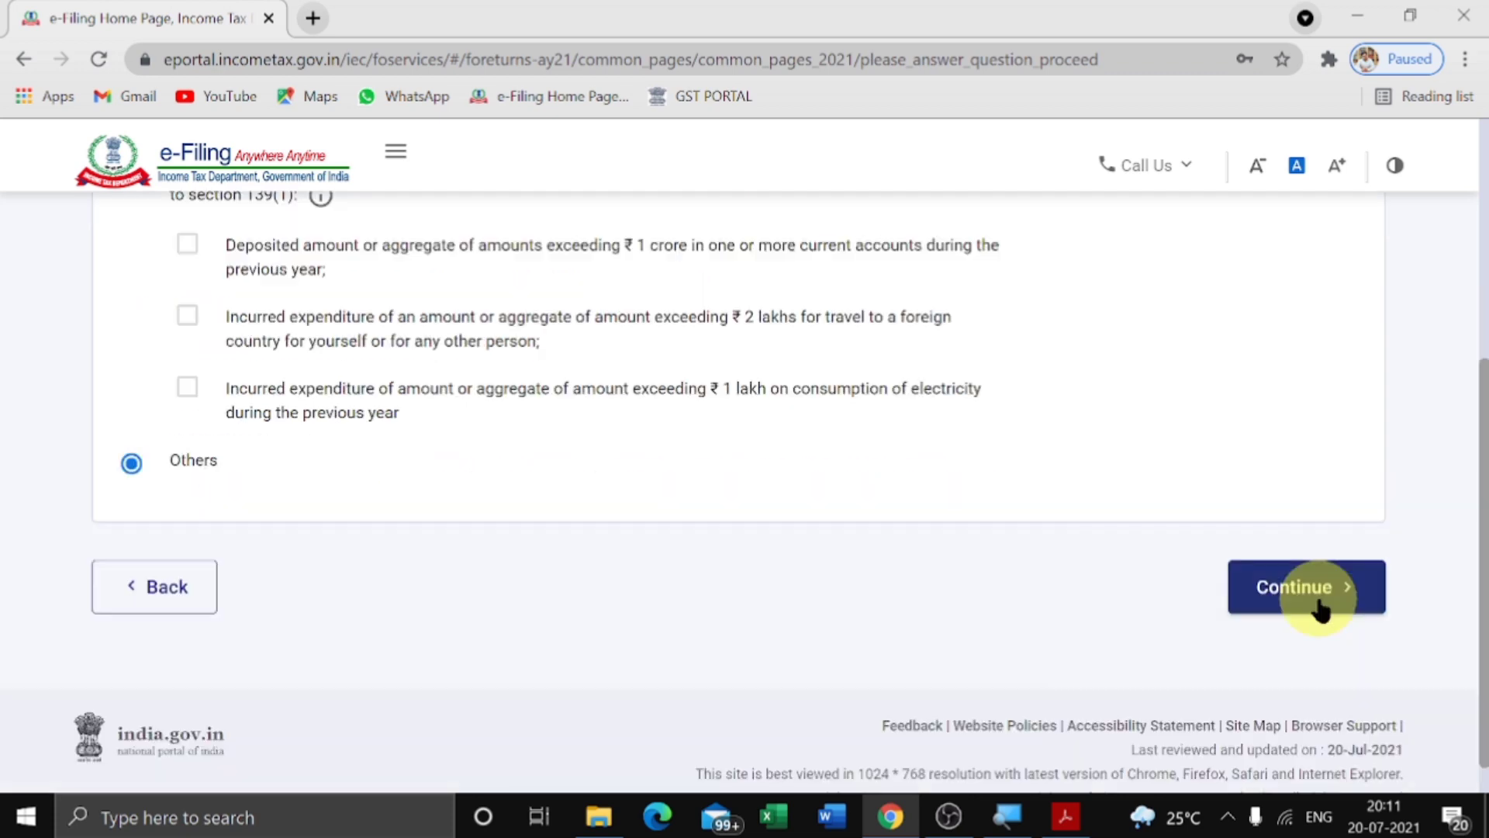
{"action": "left_click", "coordinate": [1321, 611]}
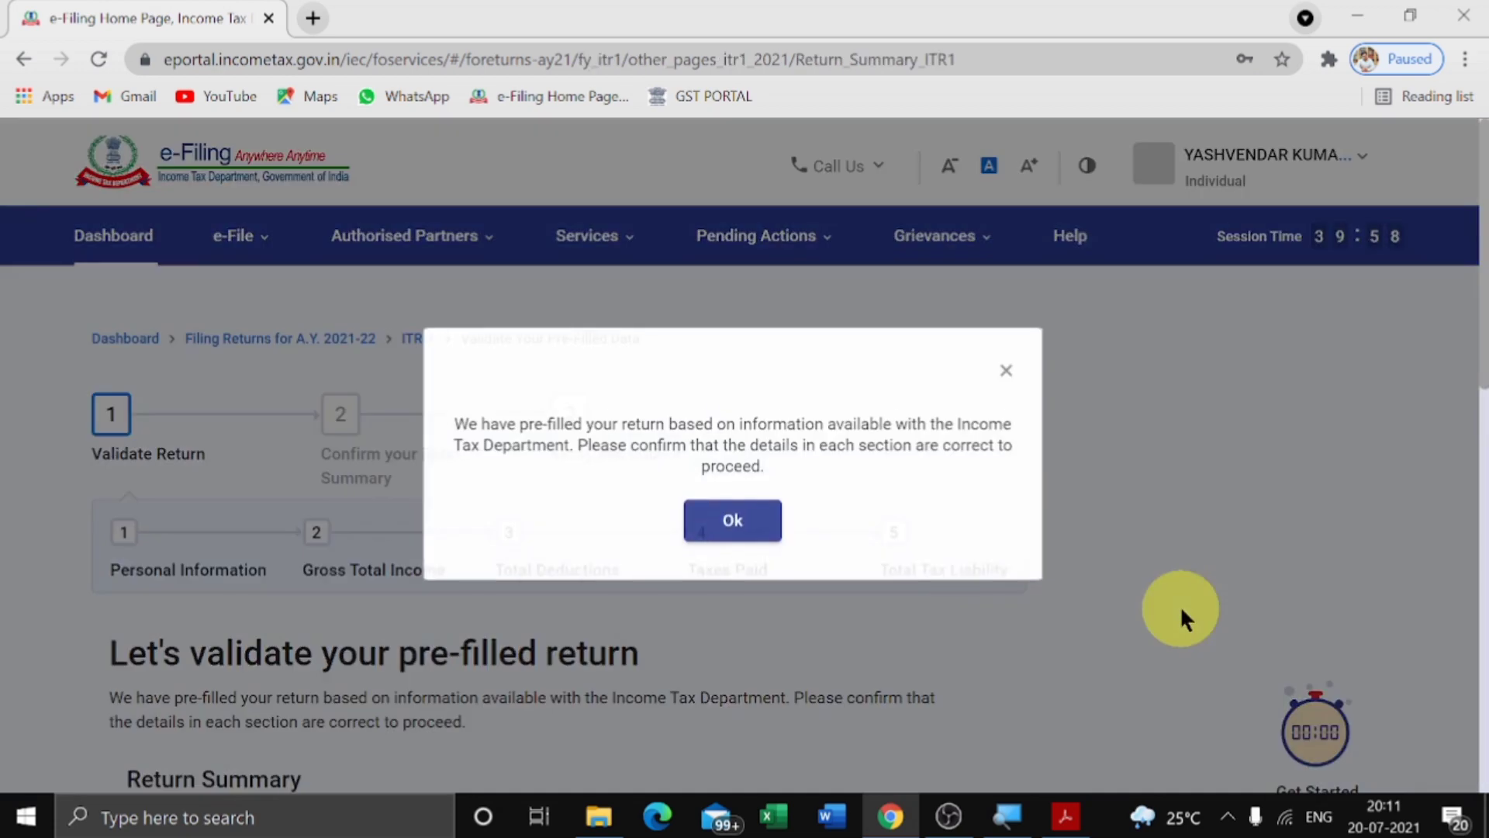
Step: Acknowledge the pre-filled return notice and bring up the Personal Information section of the Return Summary
{"action": "left_click", "coordinate": [741, 558]}
{"action": "scroll", "coordinate": [899, 566], "scroll_direction": "down", "scroll_amount": 2}
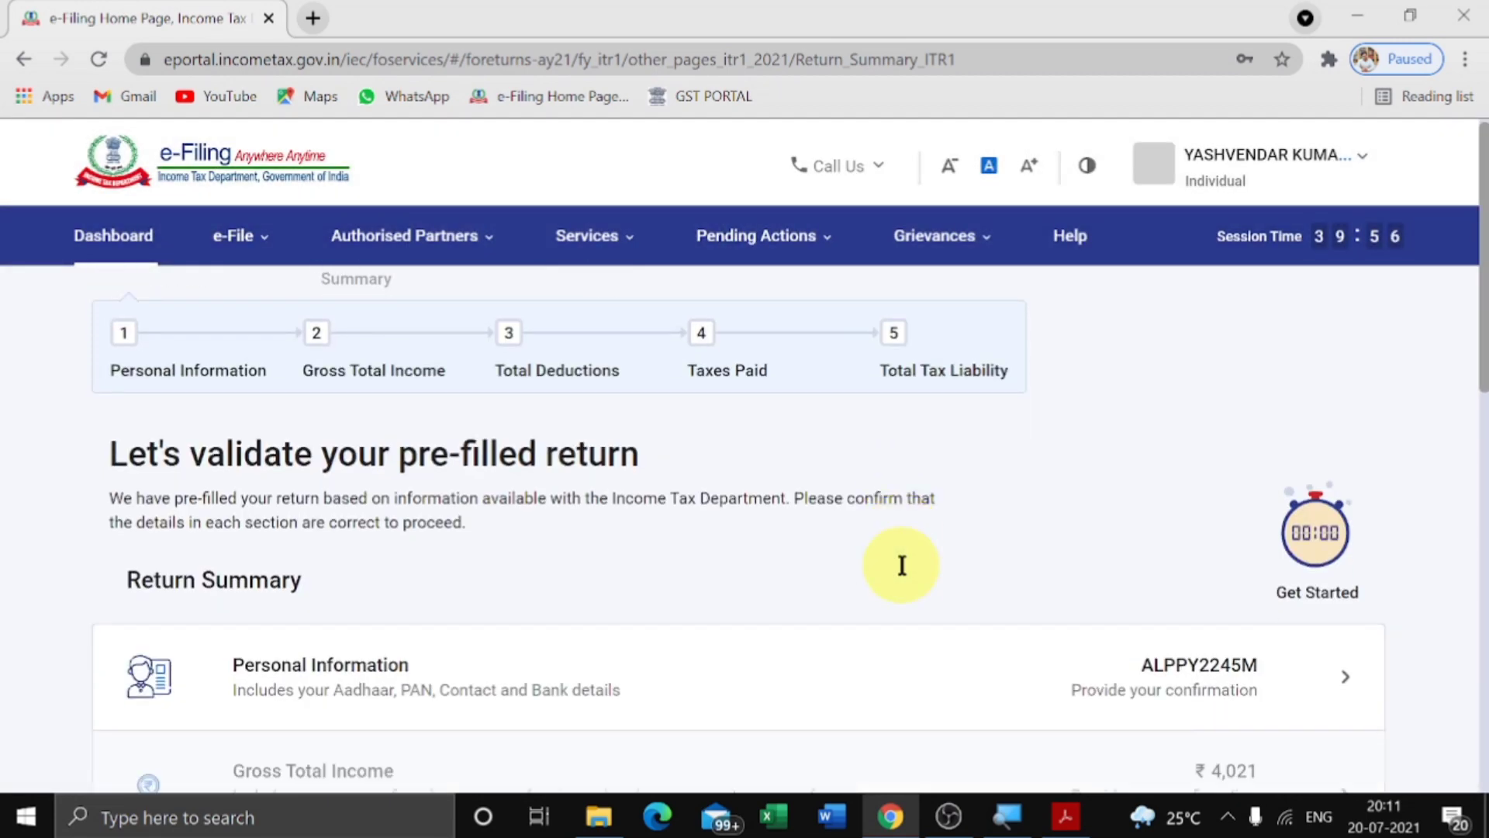
{"action": "scroll", "coordinate": [902, 565], "scroll_direction": "down", "scroll_amount": 2}
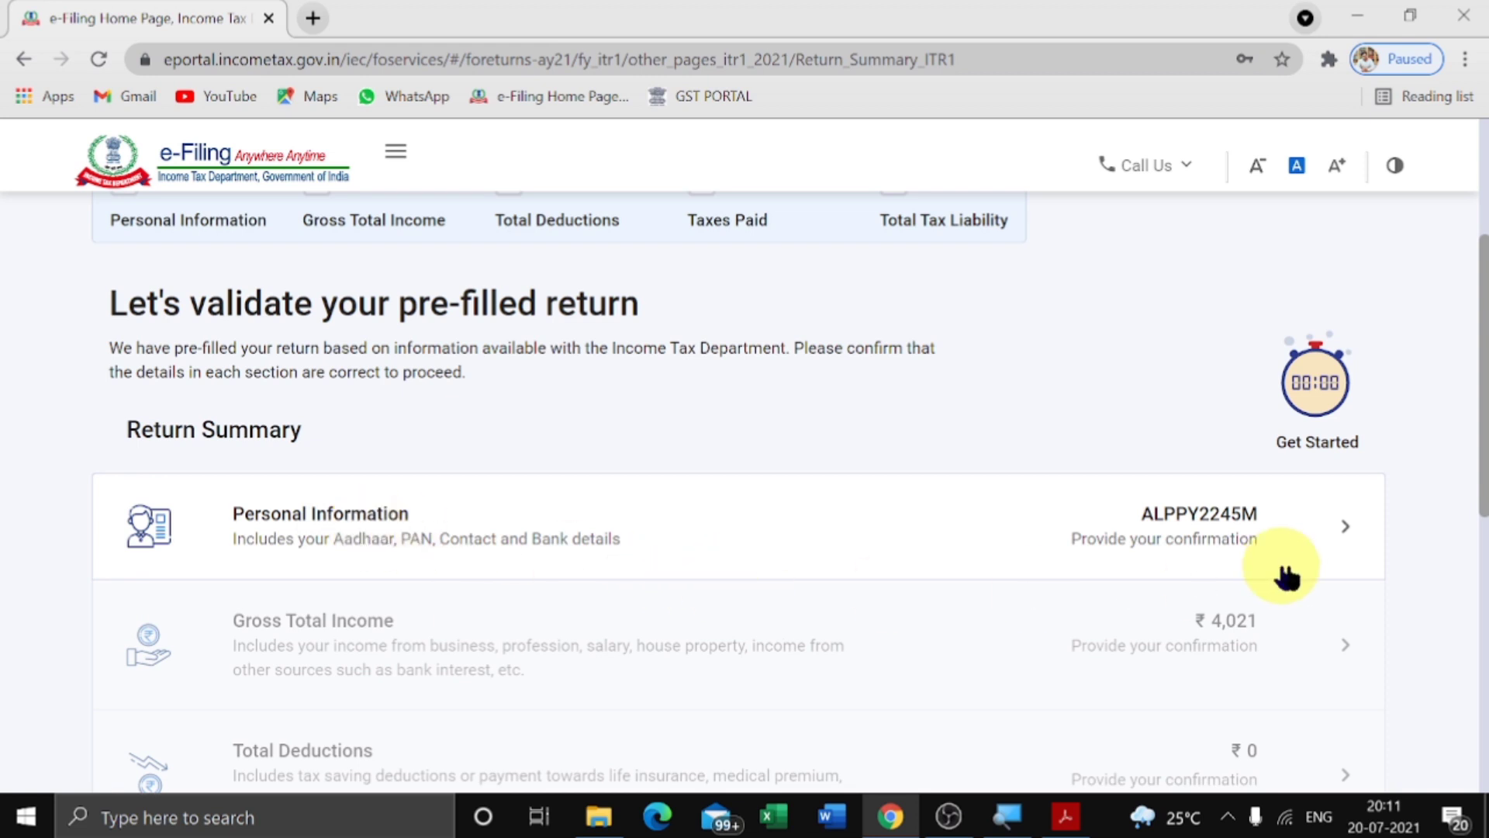
Step: Open the Personal Information section of the Return Summary and set the Nature of Employment to Others
{"action": "left_click", "coordinate": [1346, 536]}
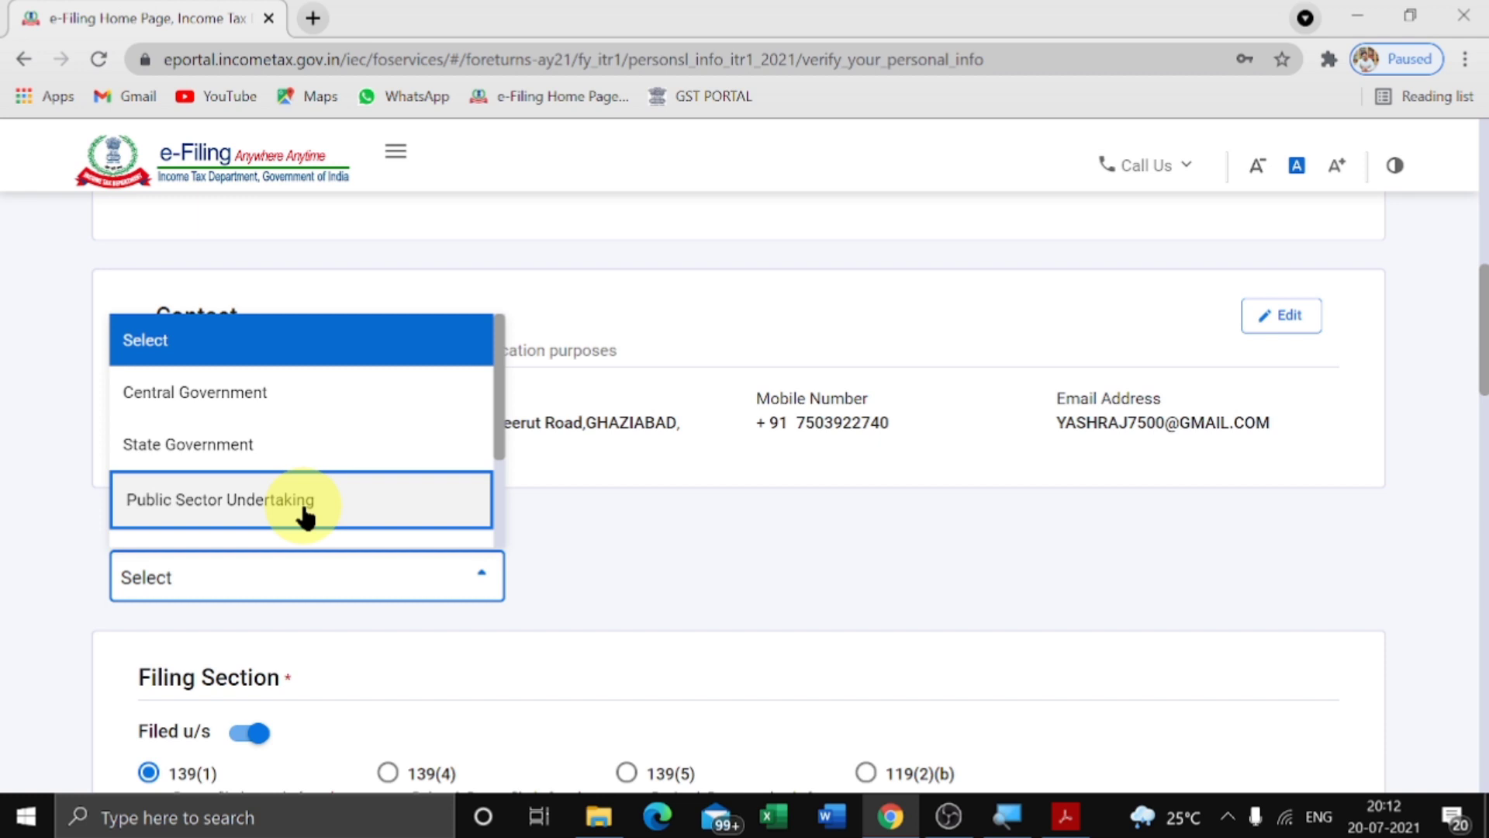
{"action": "scroll", "coordinate": [302, 515], "scroll_direction": "down", "scroll_amount": 2}
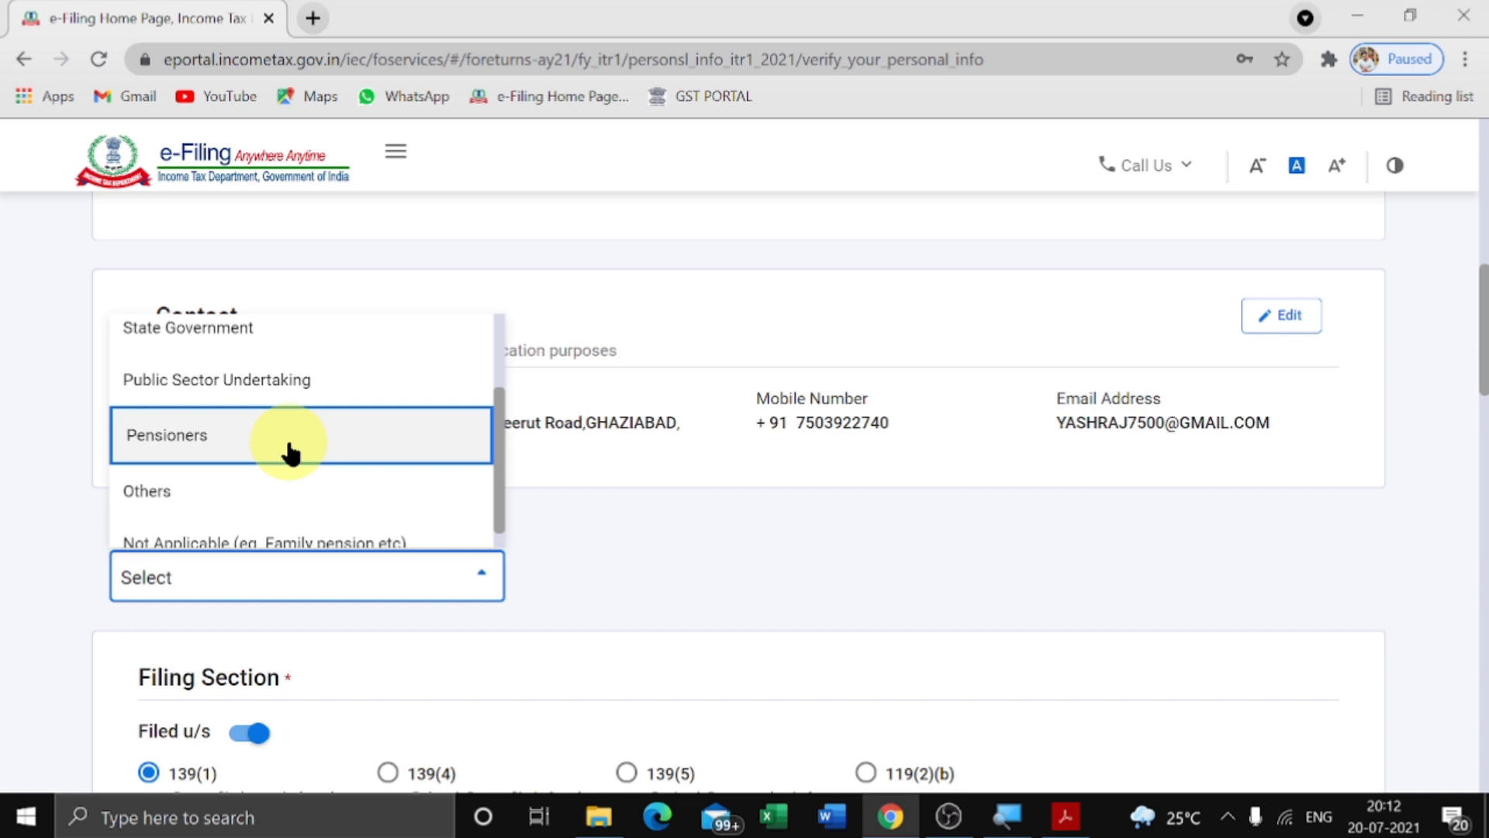
{"action": "left_click", "coordinate": [271, 489]}
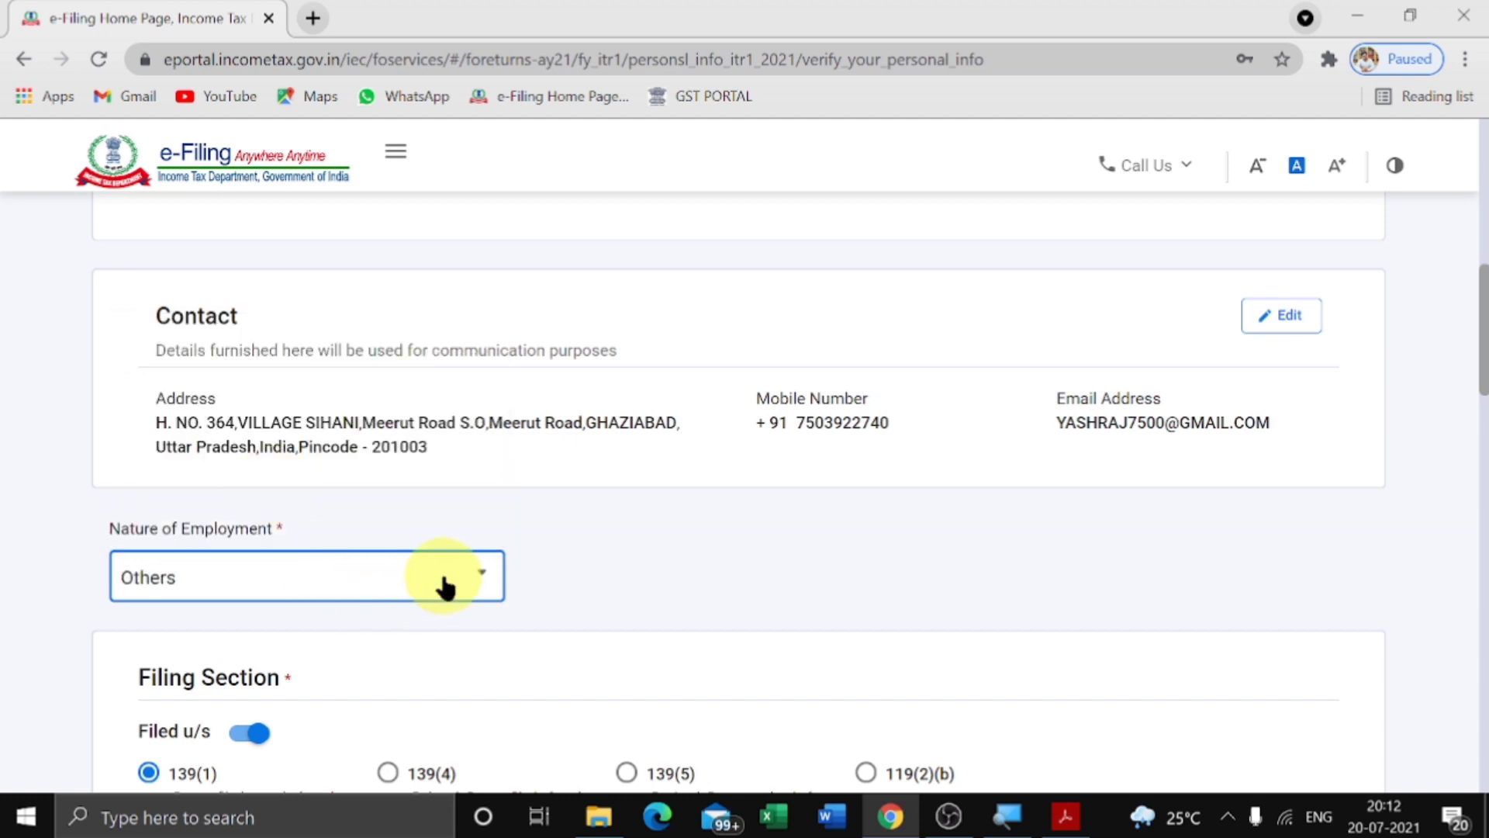
Step: Review the Filing Section options and answer No to opting for the new tax regime u/s 115BAC
{"action": "scroll", "coordinate": [445, 587], "scroll_direction": "down", "scroll_amount": 3}
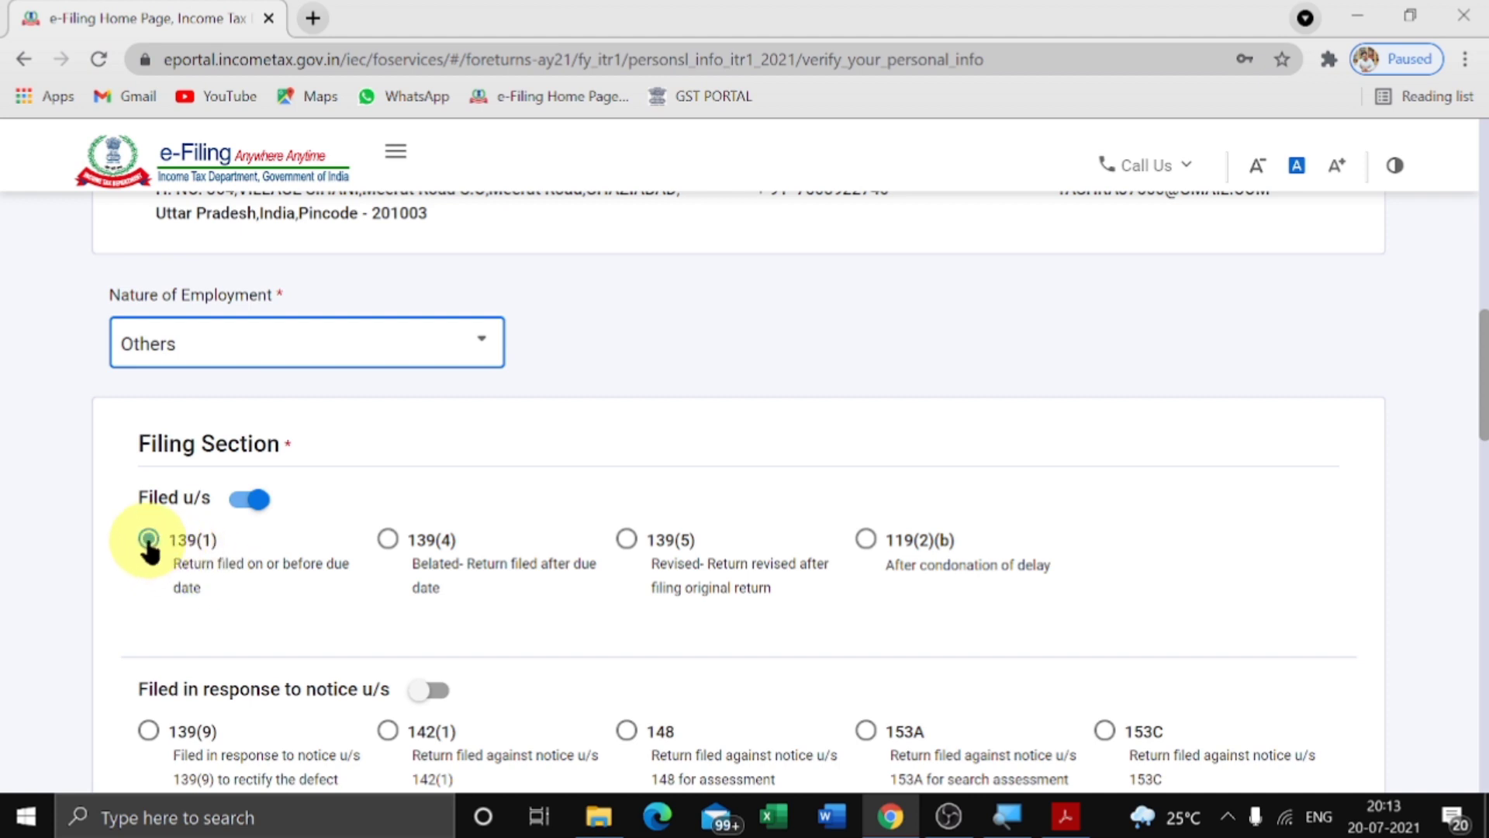
{"action": "scroll", "coordinate": [150, 551], "scroll_direction": "down", "scroll_amount": 2}
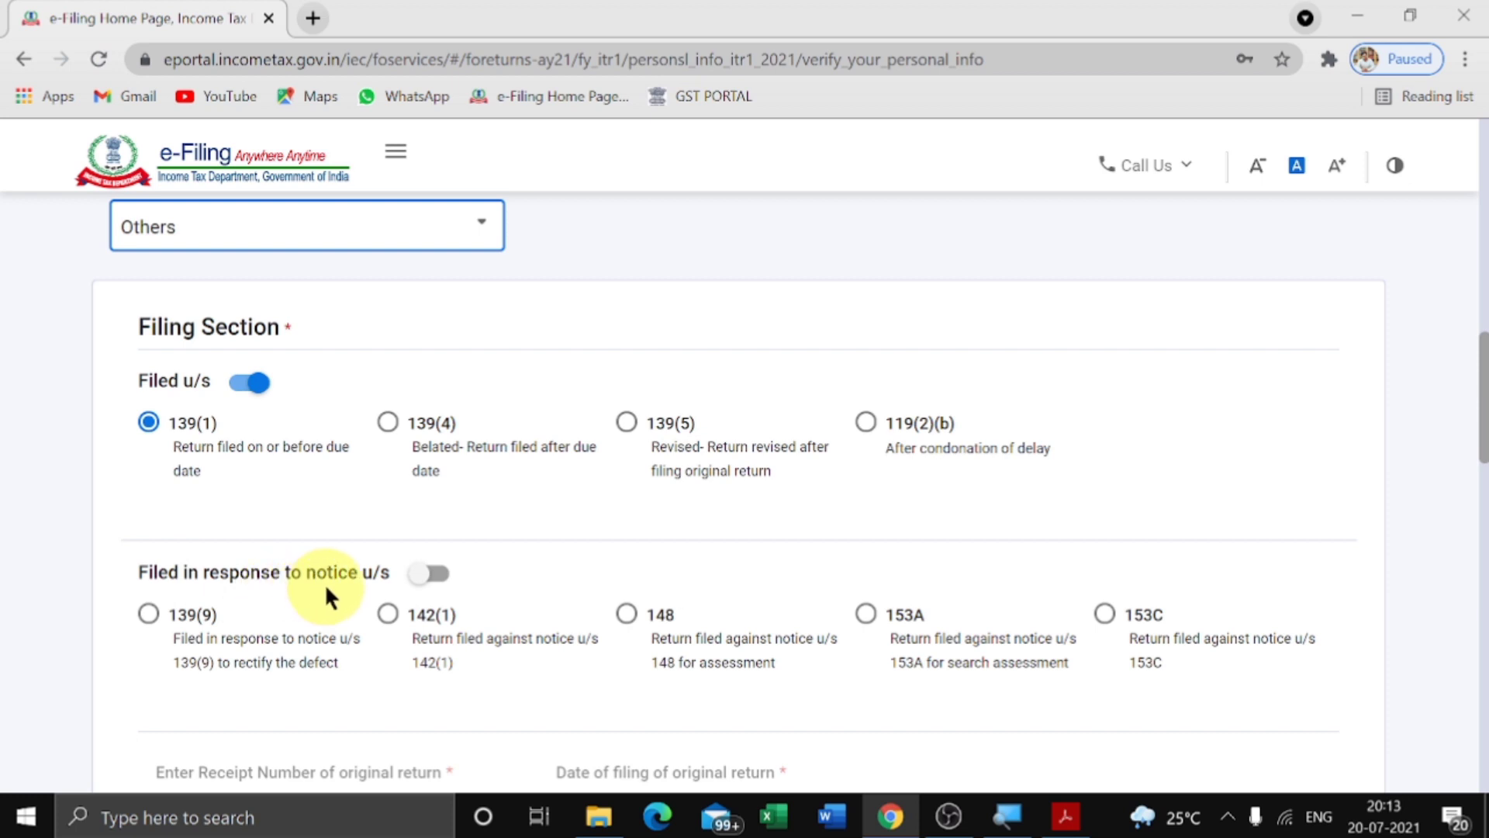
{"action": "scroll", "coordinate": [324, 583], "scroll_direction": "down", "scroll_amount": 2}
{"action": "scroll", "coordinate": [326, 543], "scroll_direction": "down", "scroll_amount": 6}
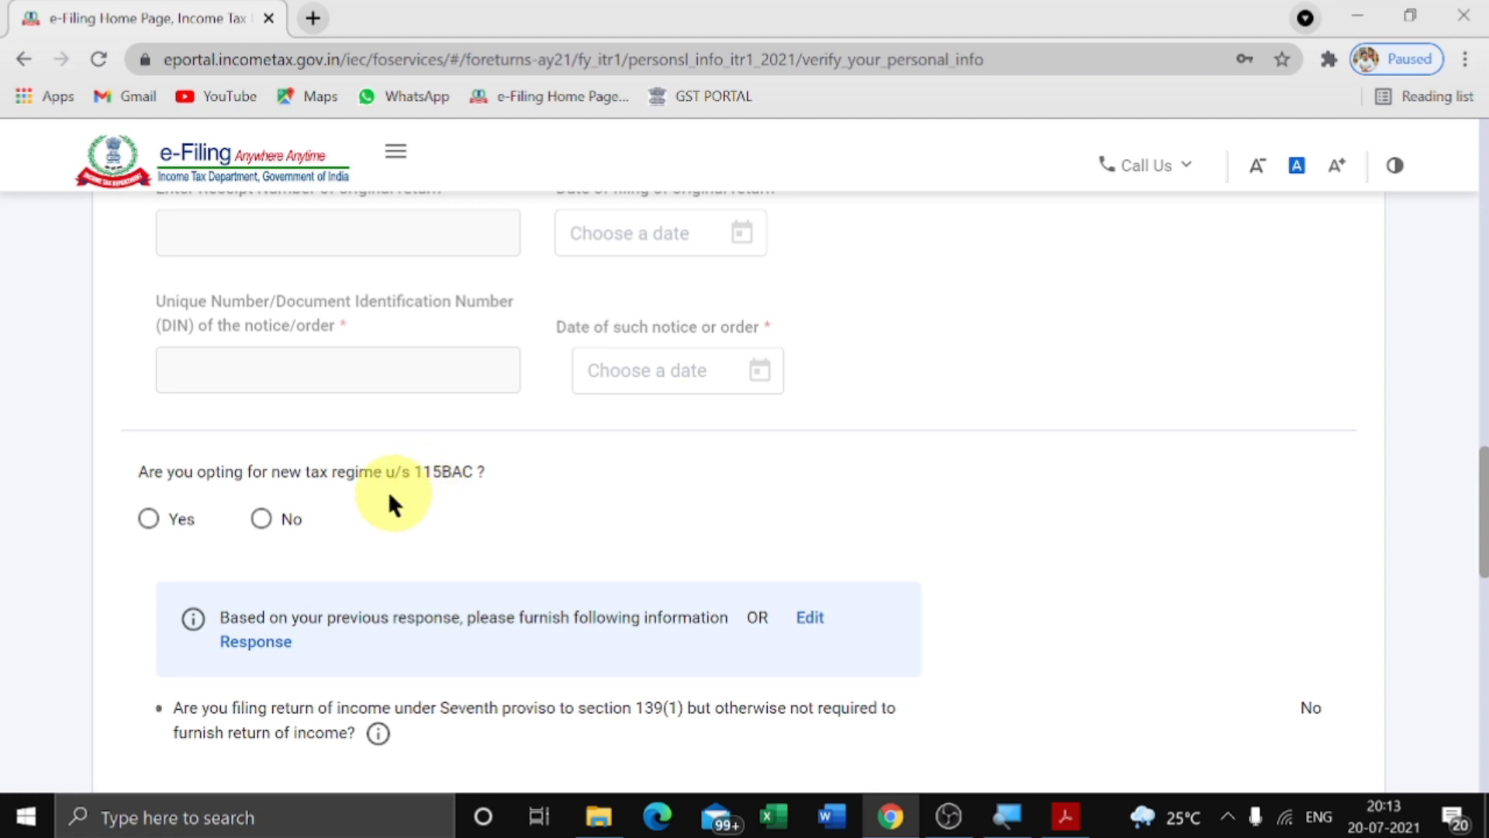
{"action": "left_click", "coordinate": [261, 520]}
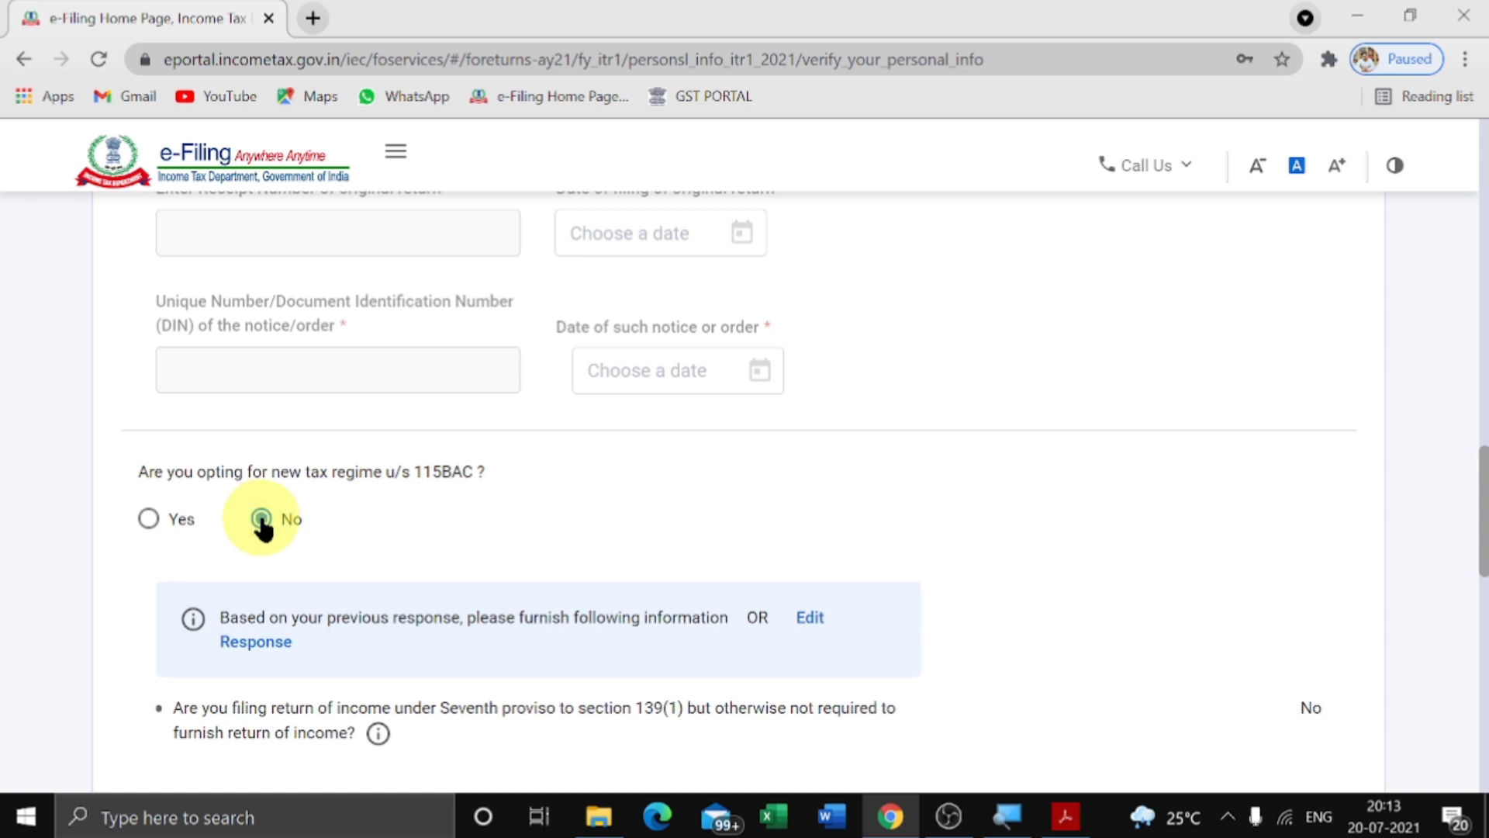
Step: Review the bank account selected for refund and confirm the Personal Information section
{"action": "scroll", "coordinate": [264, 529], "scroll_direction": "down", "scroll_amount": 1}
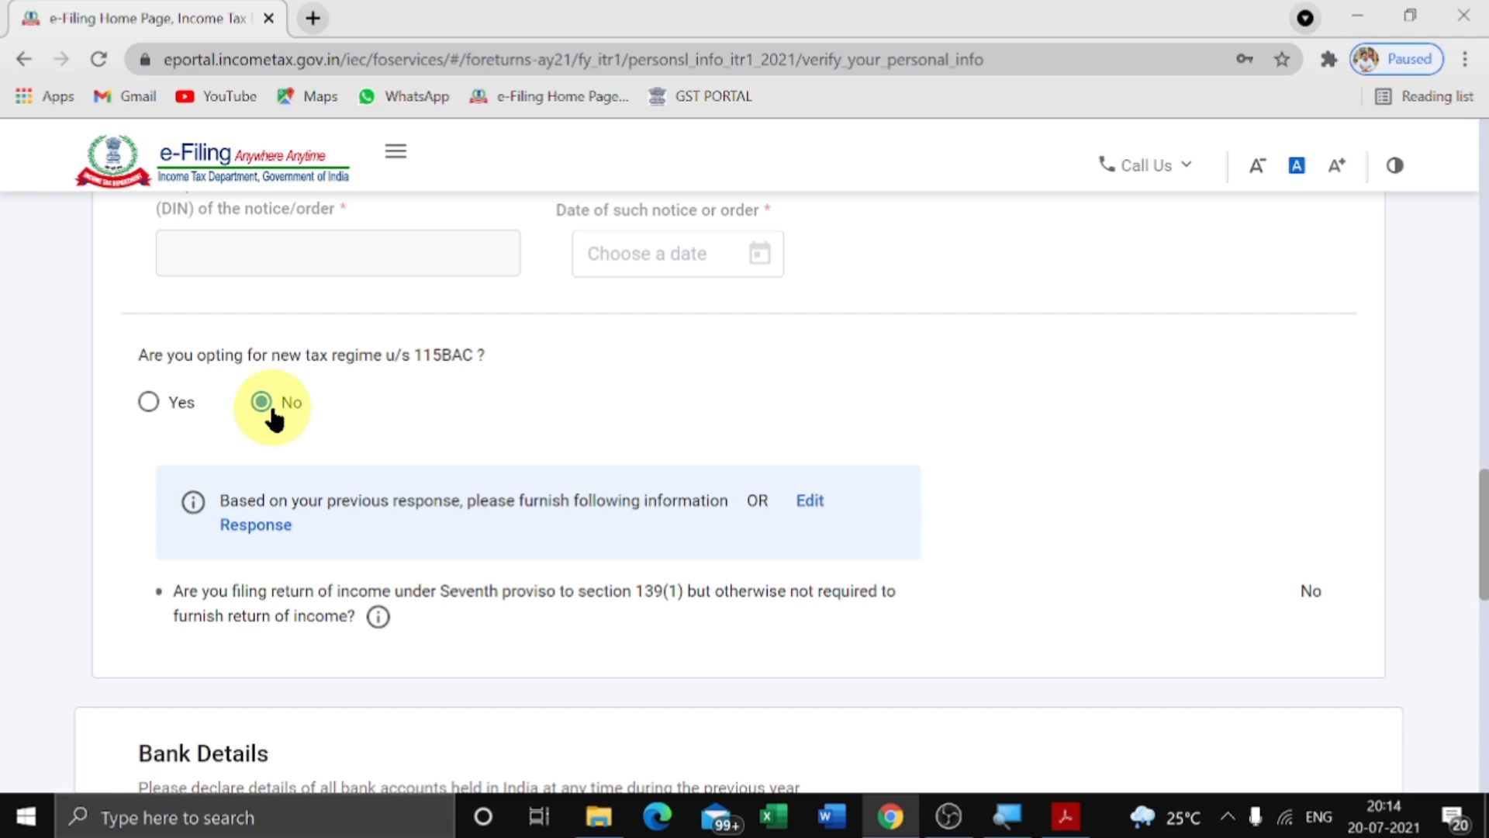
{"action": "scroll", "coordinate": [273, 419], "scroll_direction": "down", "scroll_amount": 6}
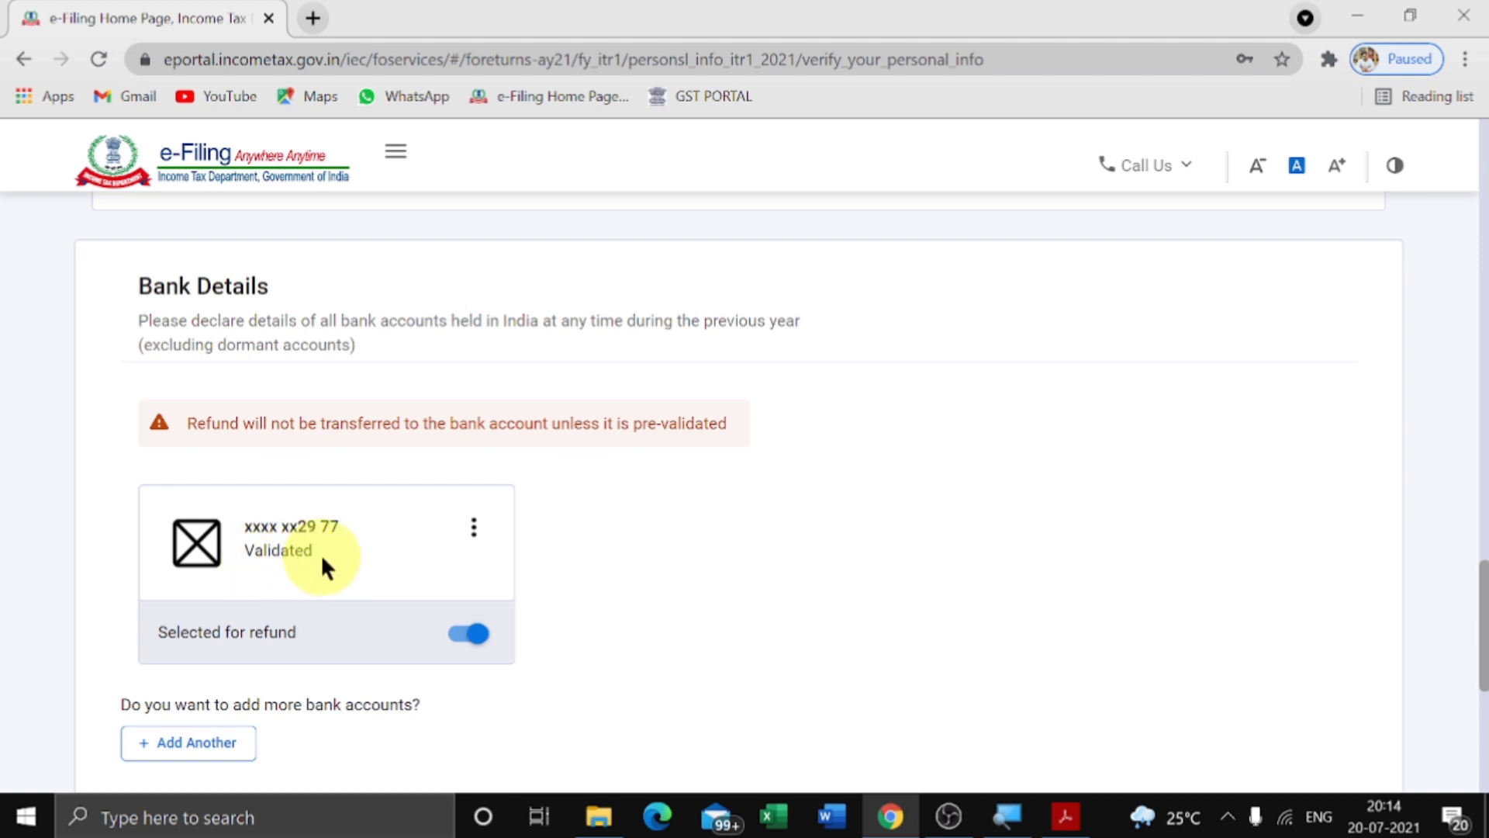
{"action": "scroll", "coordinate": [323, 560], "scroll_direction": "down", "scroll_amount": 7}
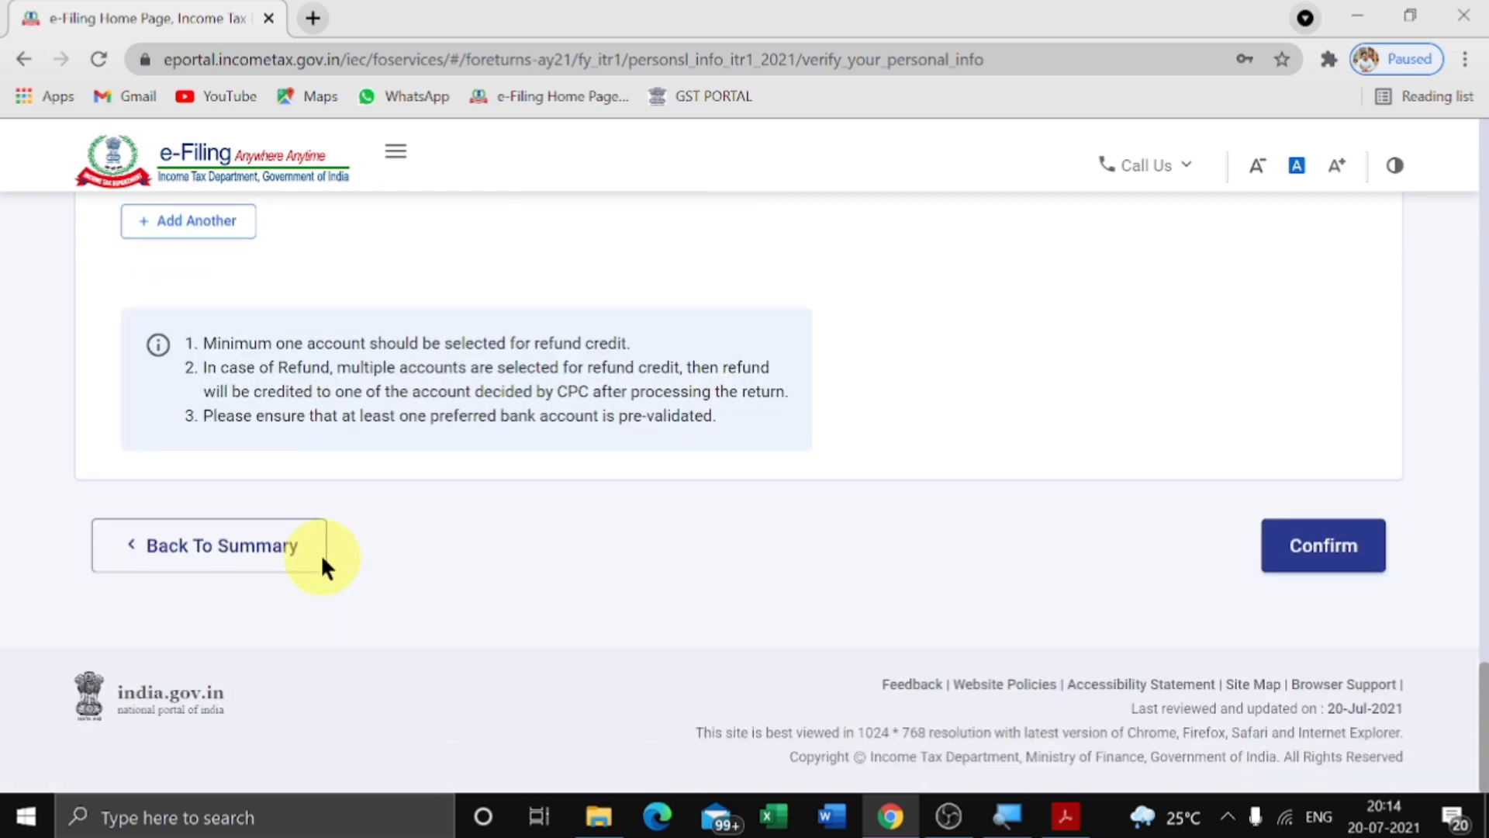
{"action": "left_click", "coordinate": [1319, 563]}
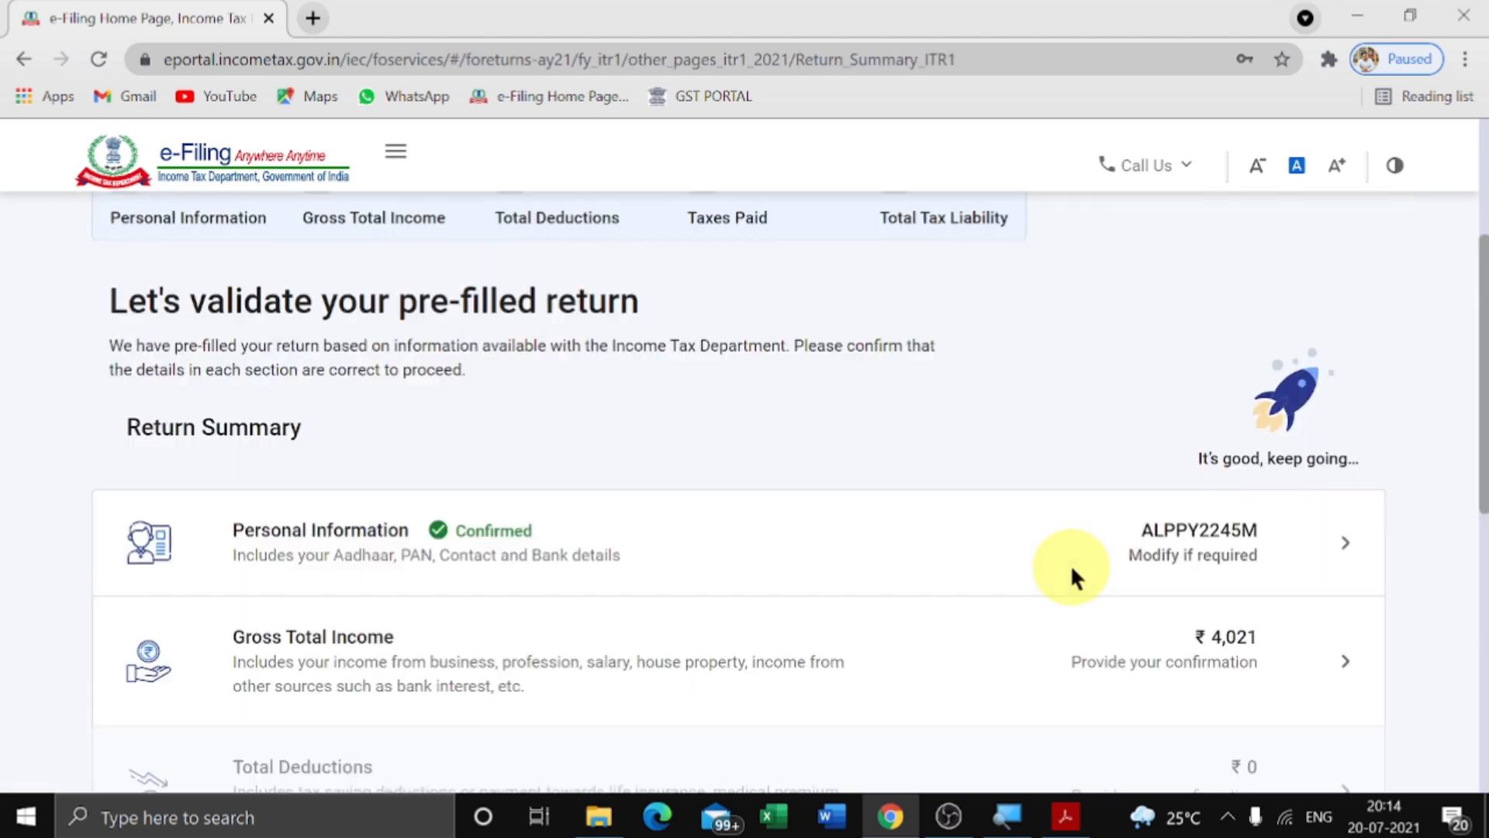
Step: Open the Gross Total Income section, consult Part B of Form 16, and continue past the salary exemption questions without answering them
{"action": "scroll", "coordinate": [1072, 574], "scroll_direction": "down", "scroll_amount": 1}
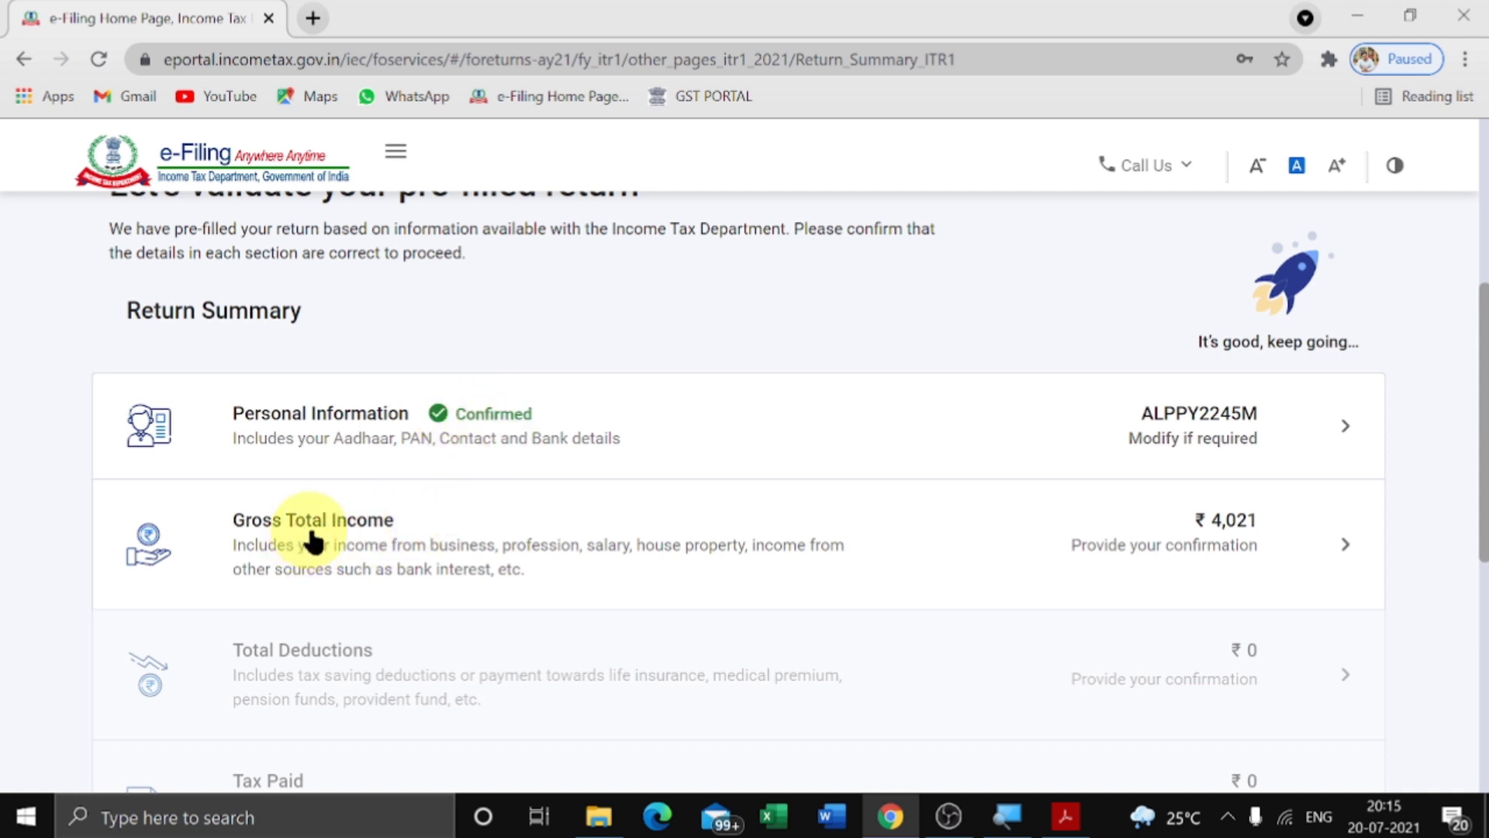
{"action": "left_click", "coordinate": [1343, 537]}
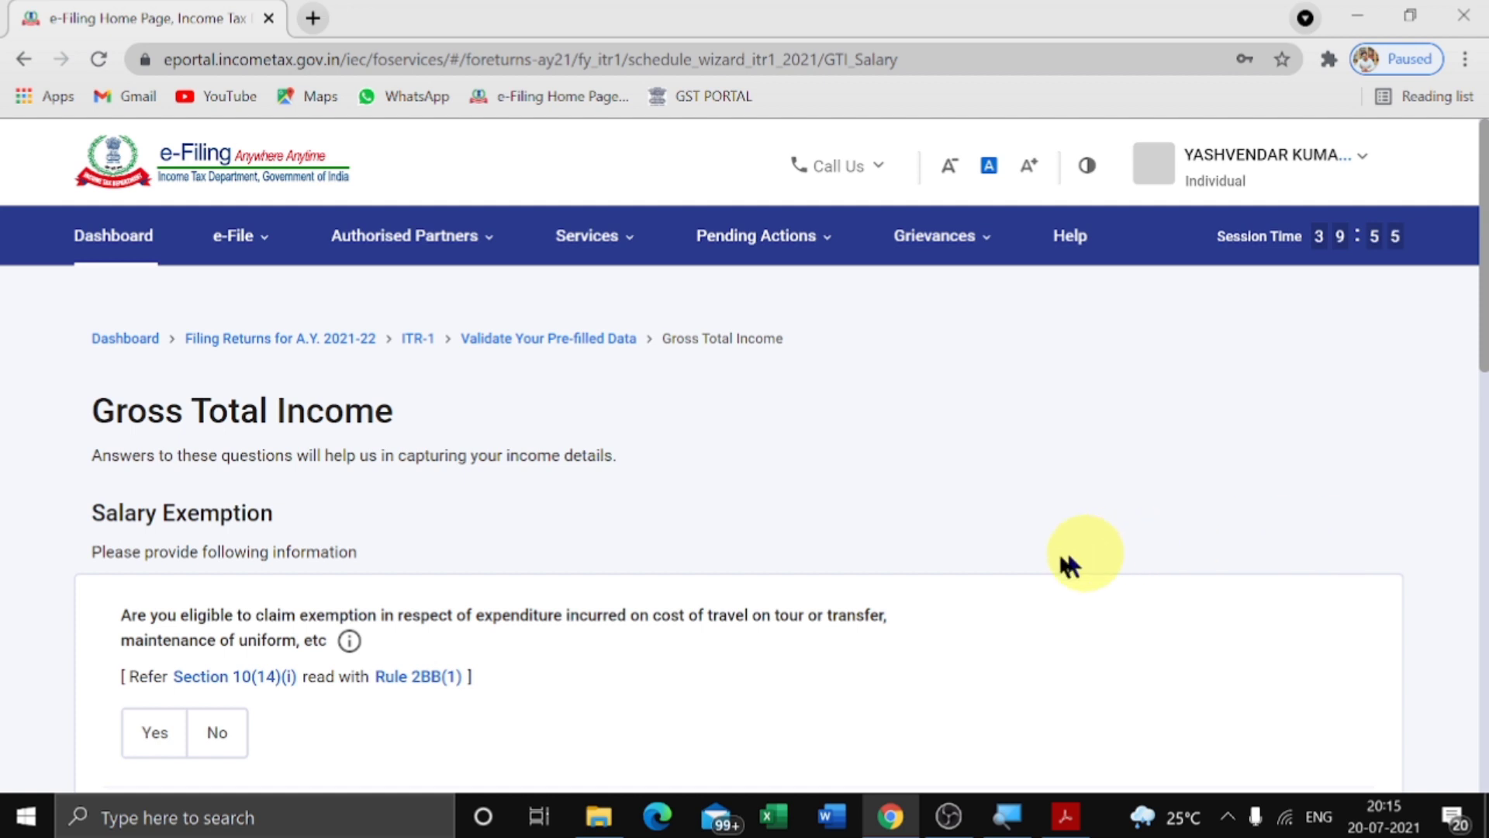
{"action": "scroll", "coordinate": [938, 552], "scroll_direction": "down", "scroll_amount": 2}
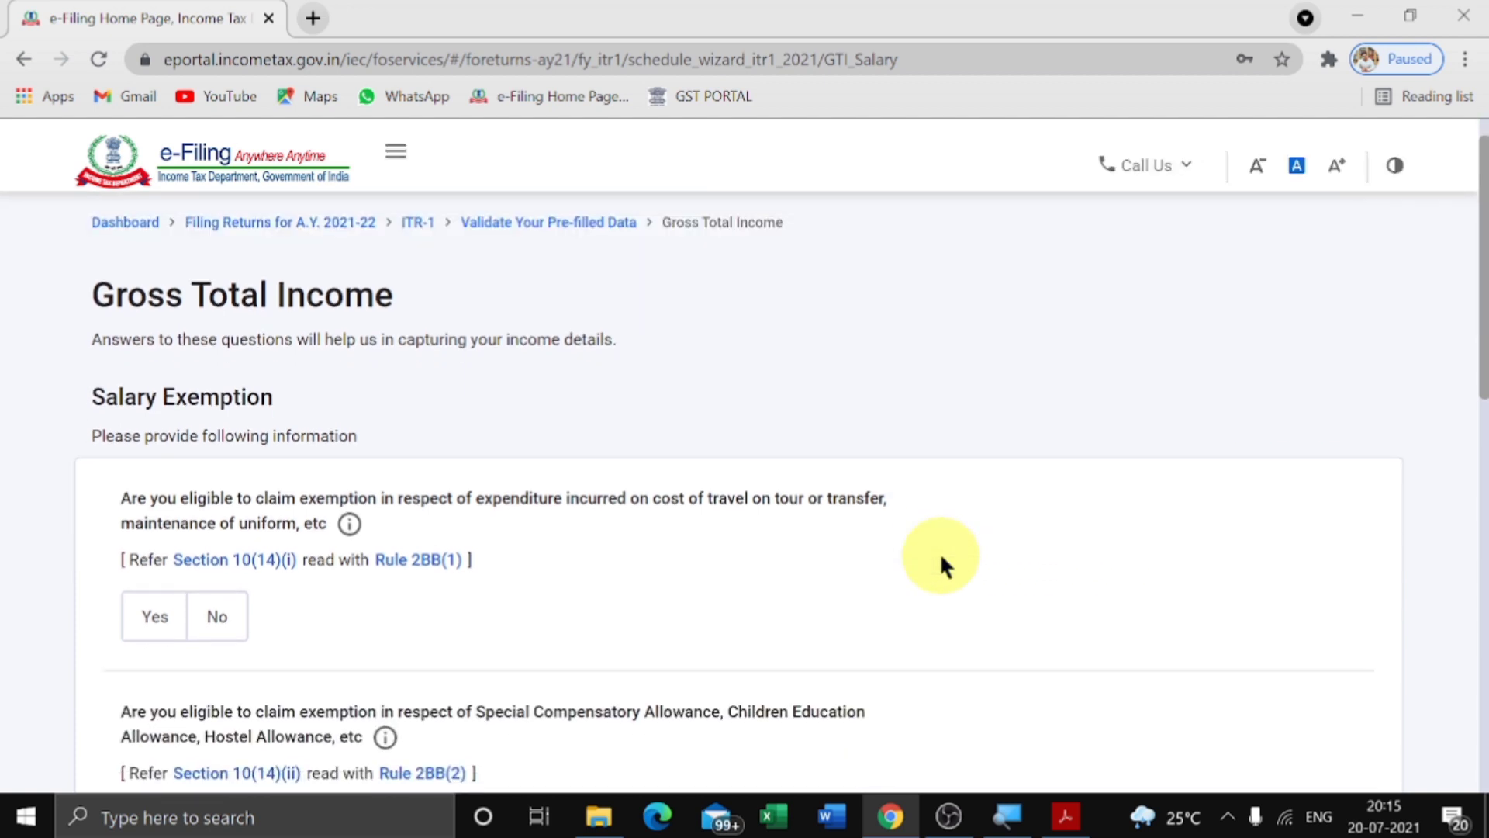
{"action": "key", "text": "alt+Tab"}
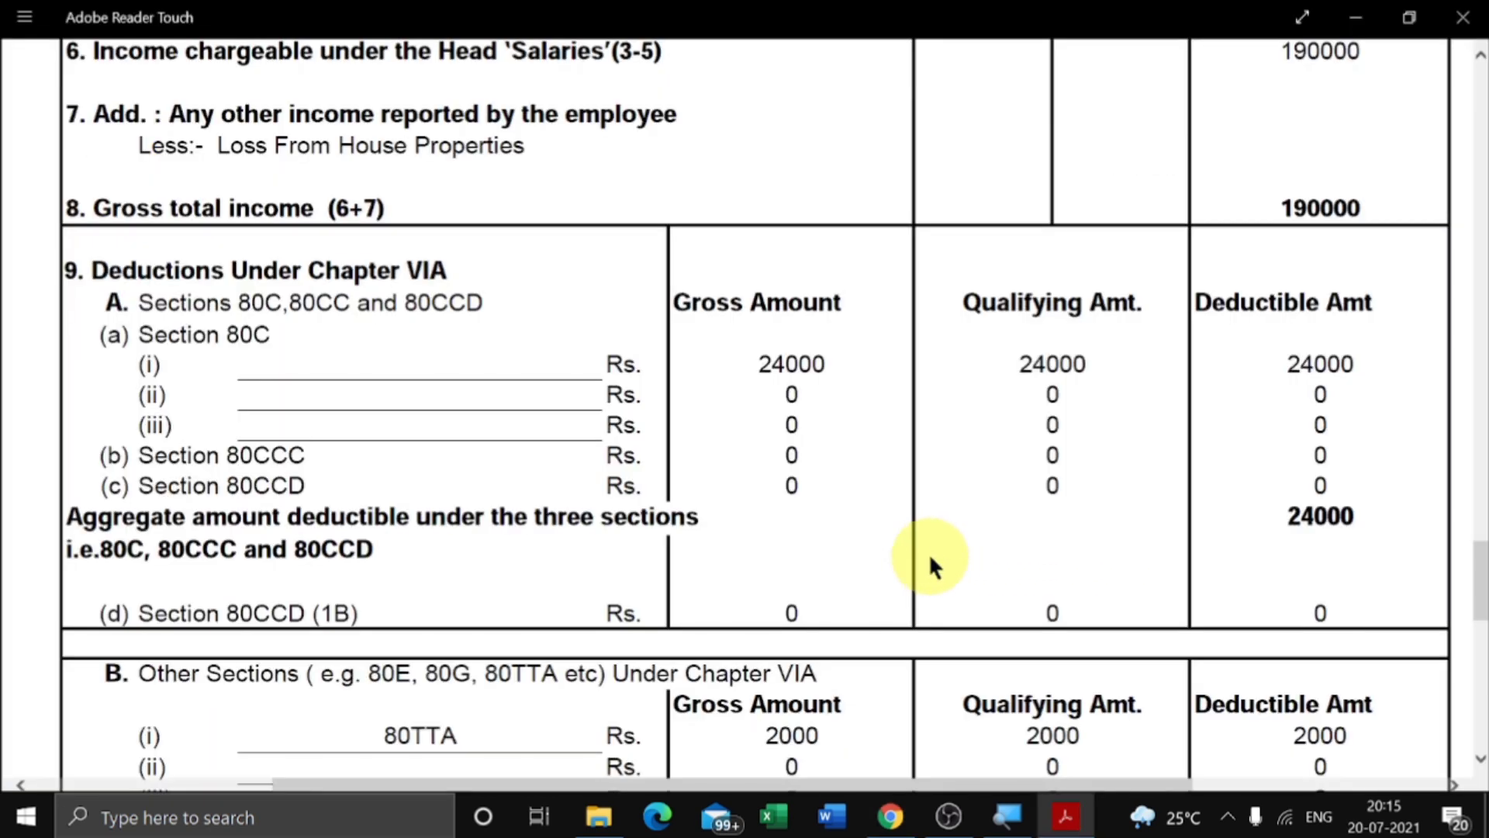
{"action": "scroll", "coordinate": [928, 552], "scroll_direction": "up", "scroll_amount": 3}
{"action": "scroll", "coordinate": [928, 552], "scroll_direction": "up", "scroll_amount": 7}
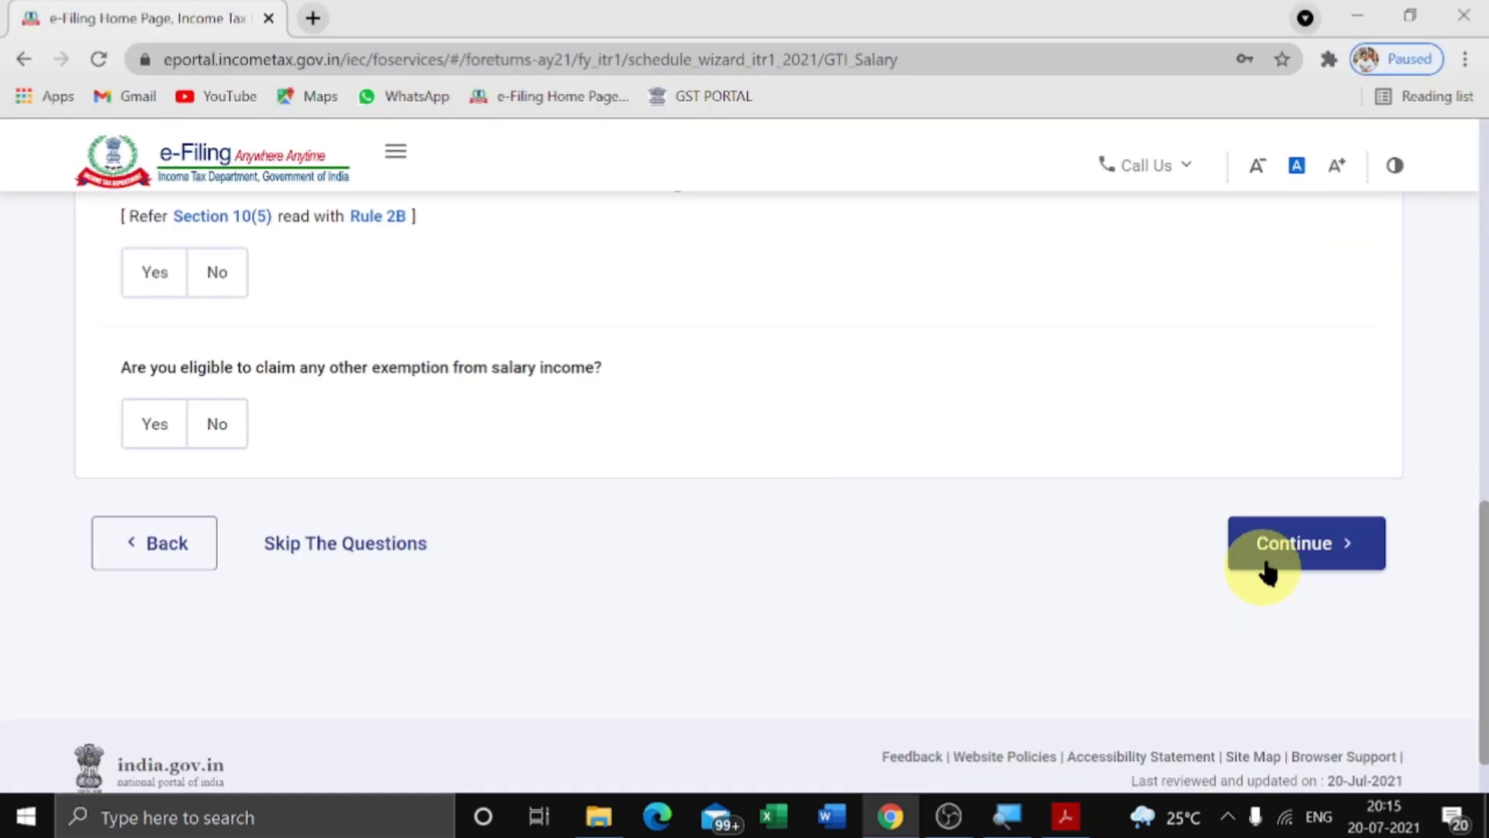
{"action": "left_click", "coordinate": [1270, 563]}
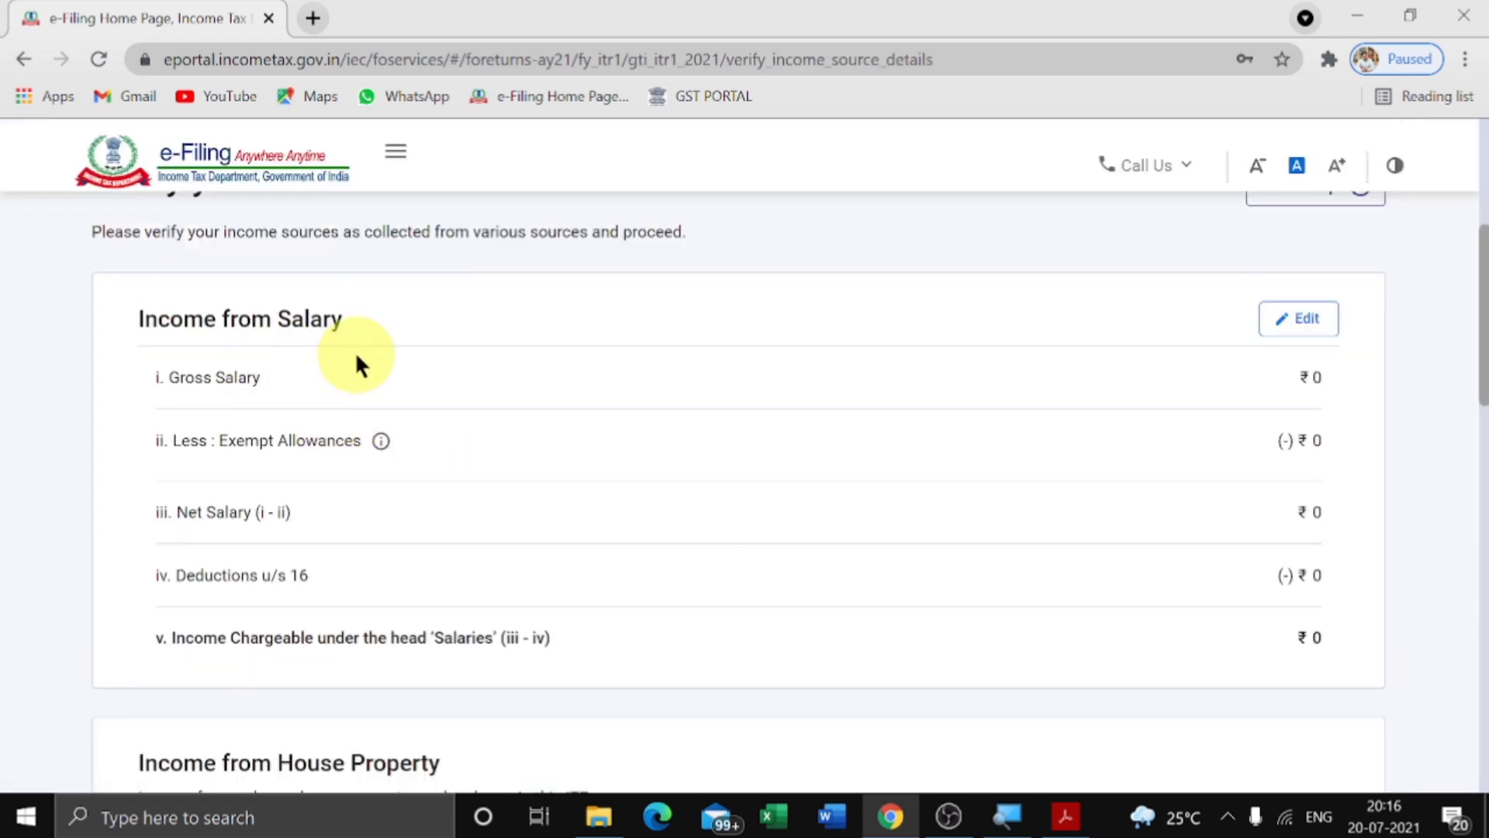
Step: Edit the Income from Salary and enter 240000 as the salary as per section 17(1), taken from Form 16
{"action": "left_click", "coordinate": [1301, 324]}
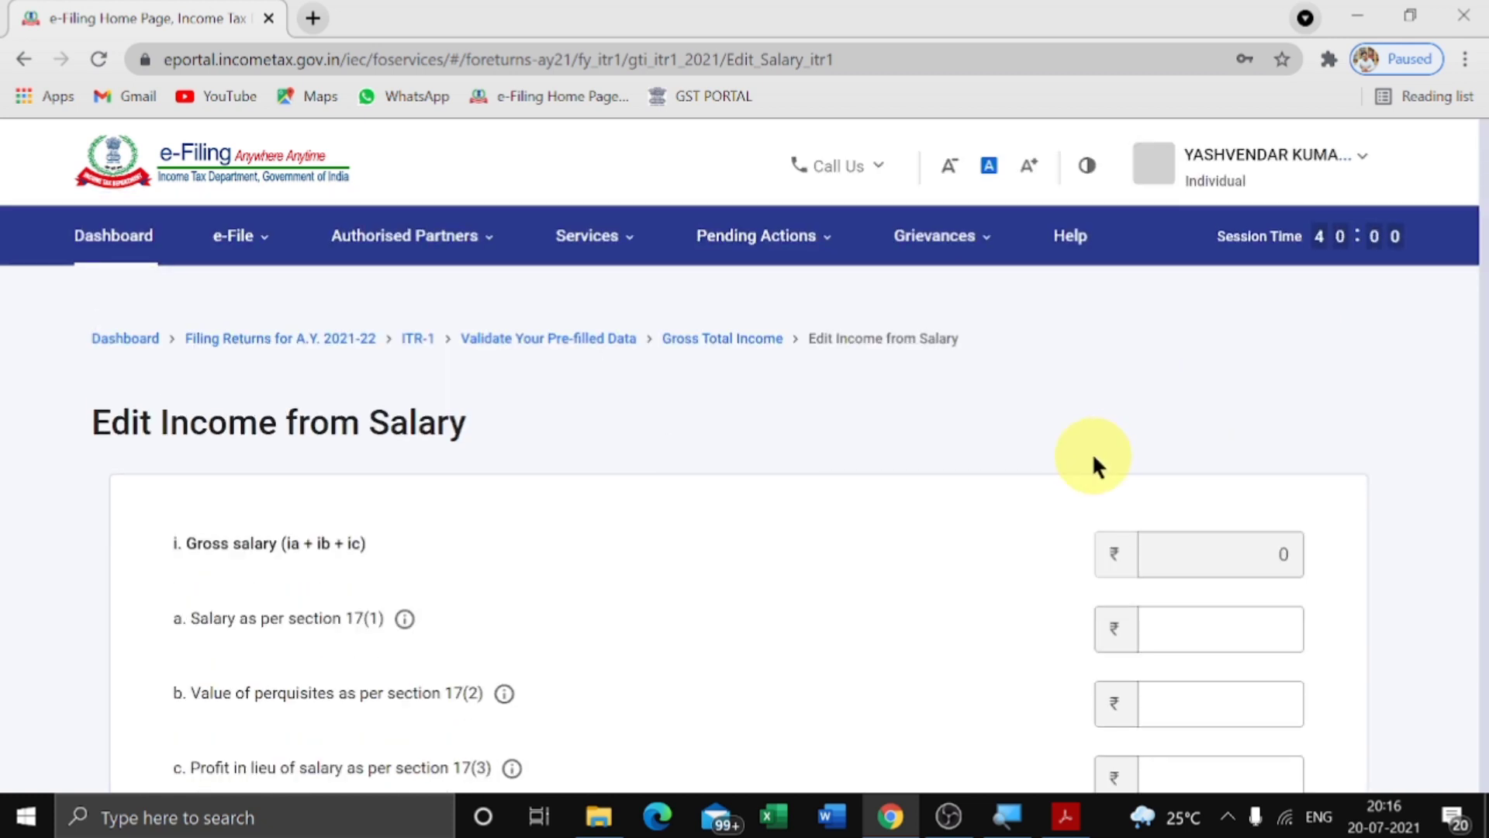
{"action": "scroll", "coordinate": [1092, 464], "scroll_direction": "down", "scroll_amount": 2}
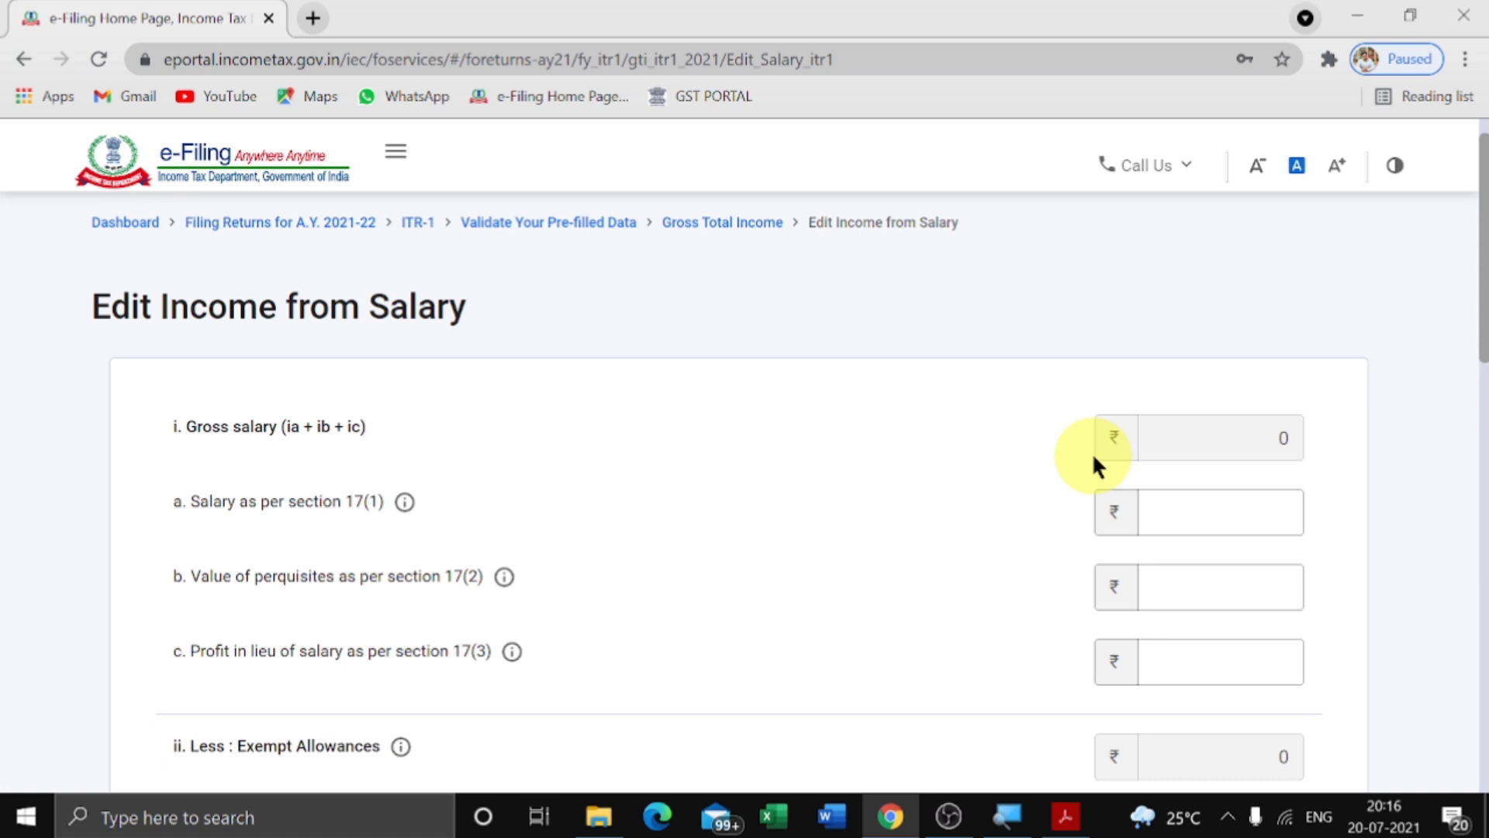
{"action": "key", "text": "alt+Tab"}
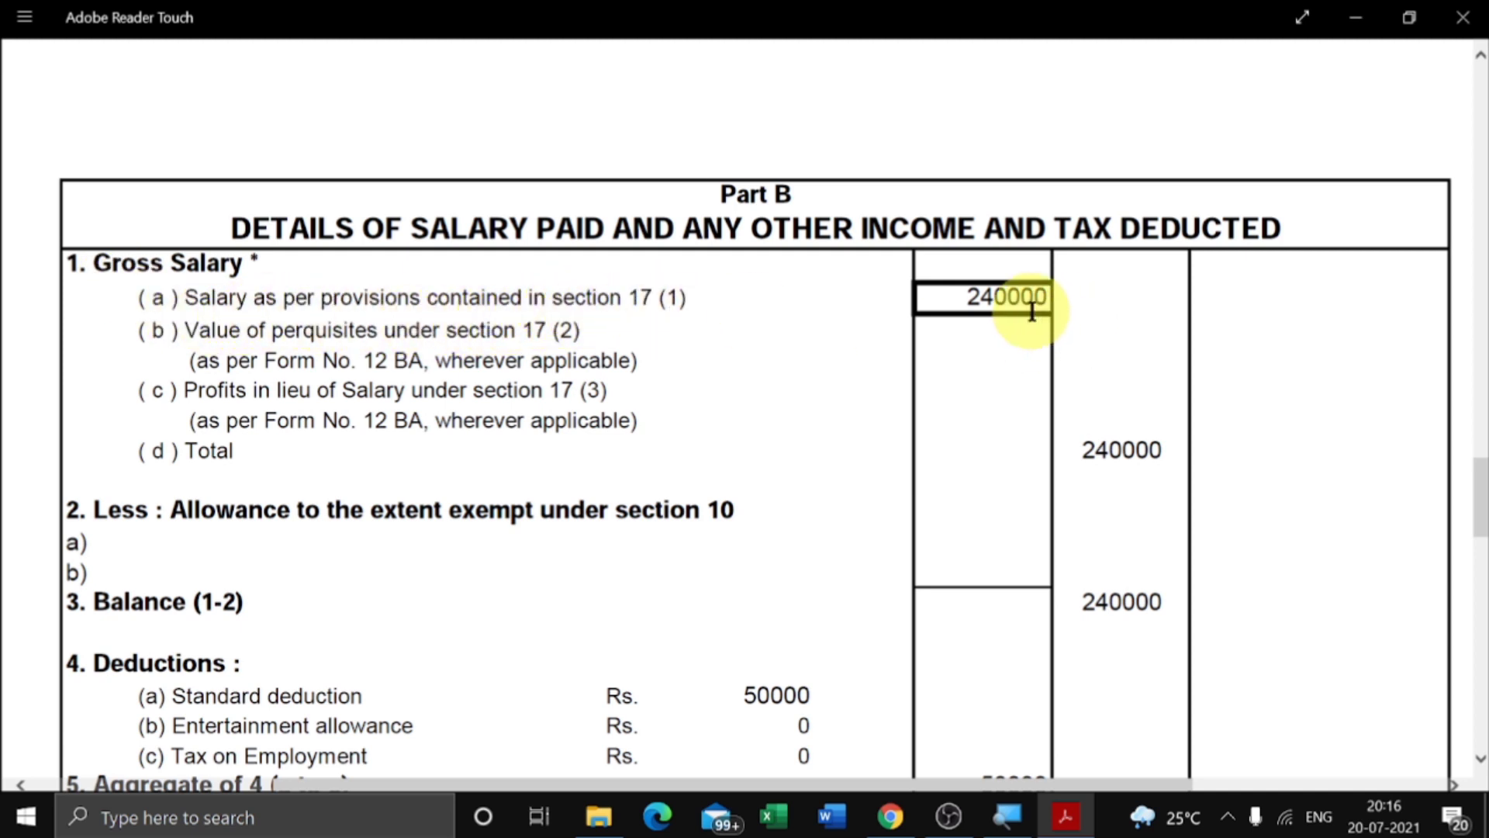
{"action": "key", "text": "alt+Tab"}
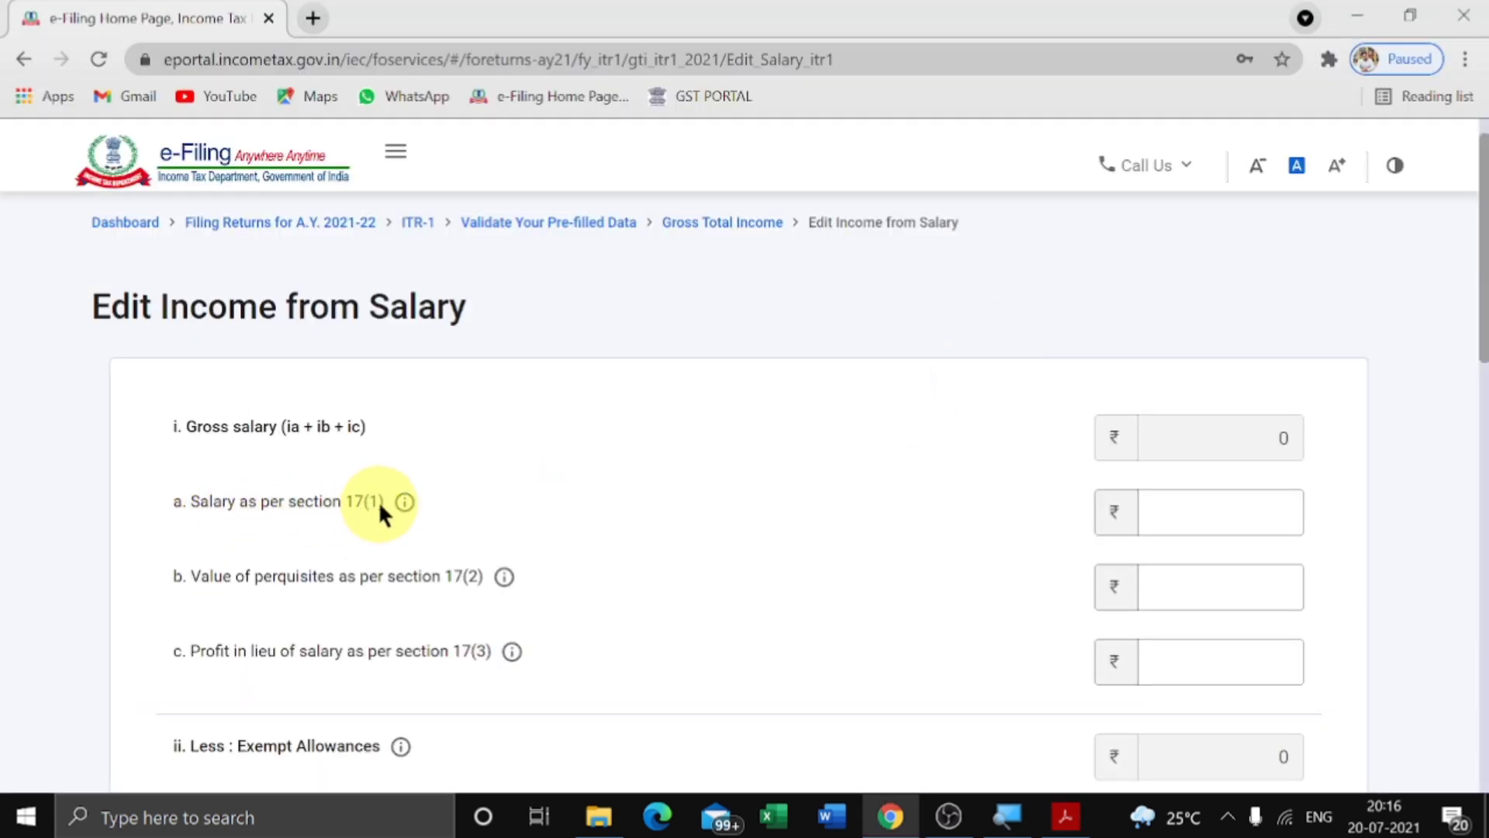
{"action": "left_click", "coordinate": [1280, 517]}
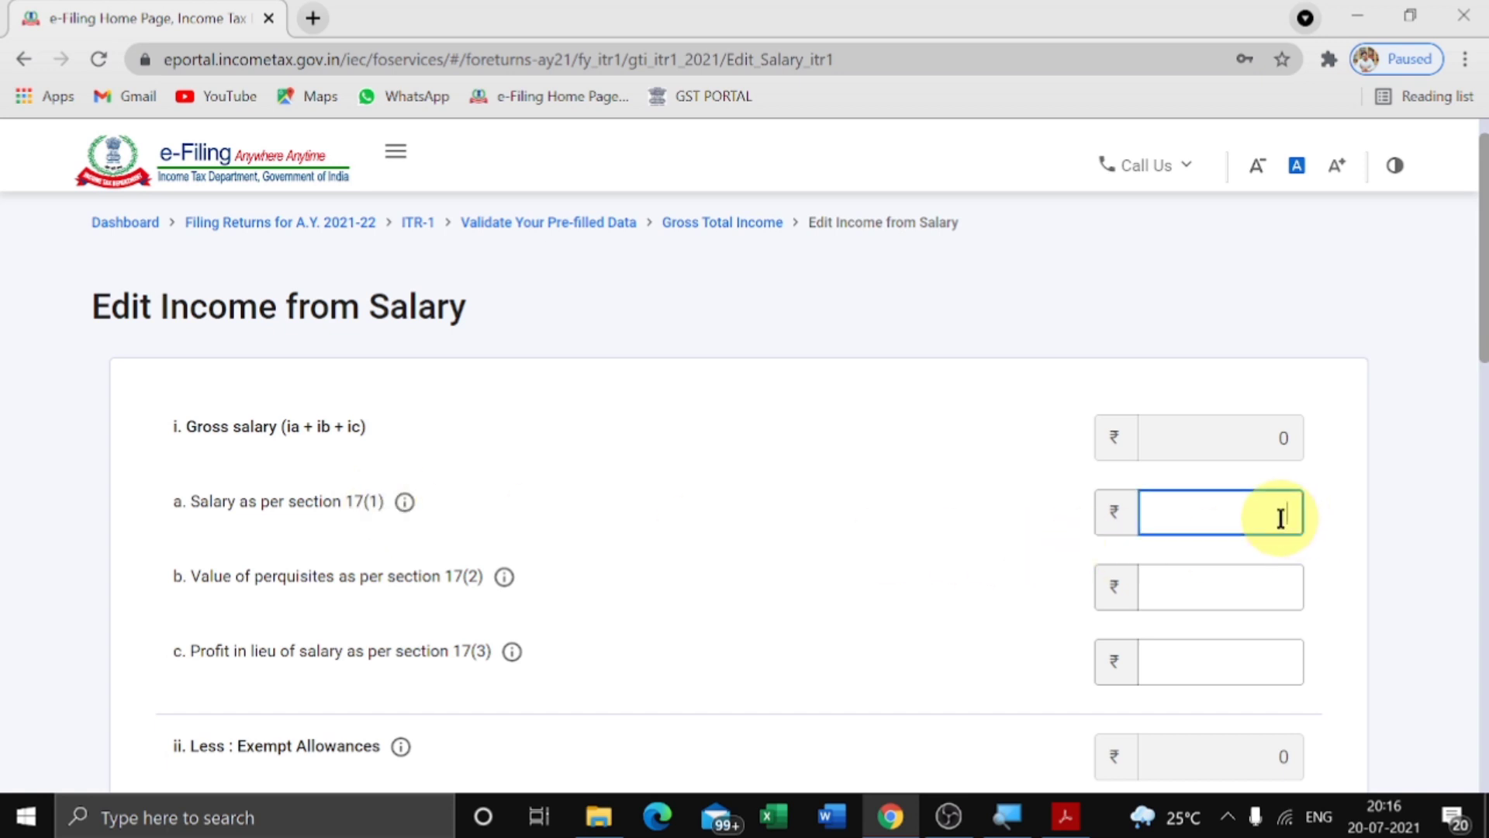
{"action": "key", "text": "alt+Tab"}
{"action": "key", "text": "alt+Tab"}
{"action": "type", "text": "240000"}
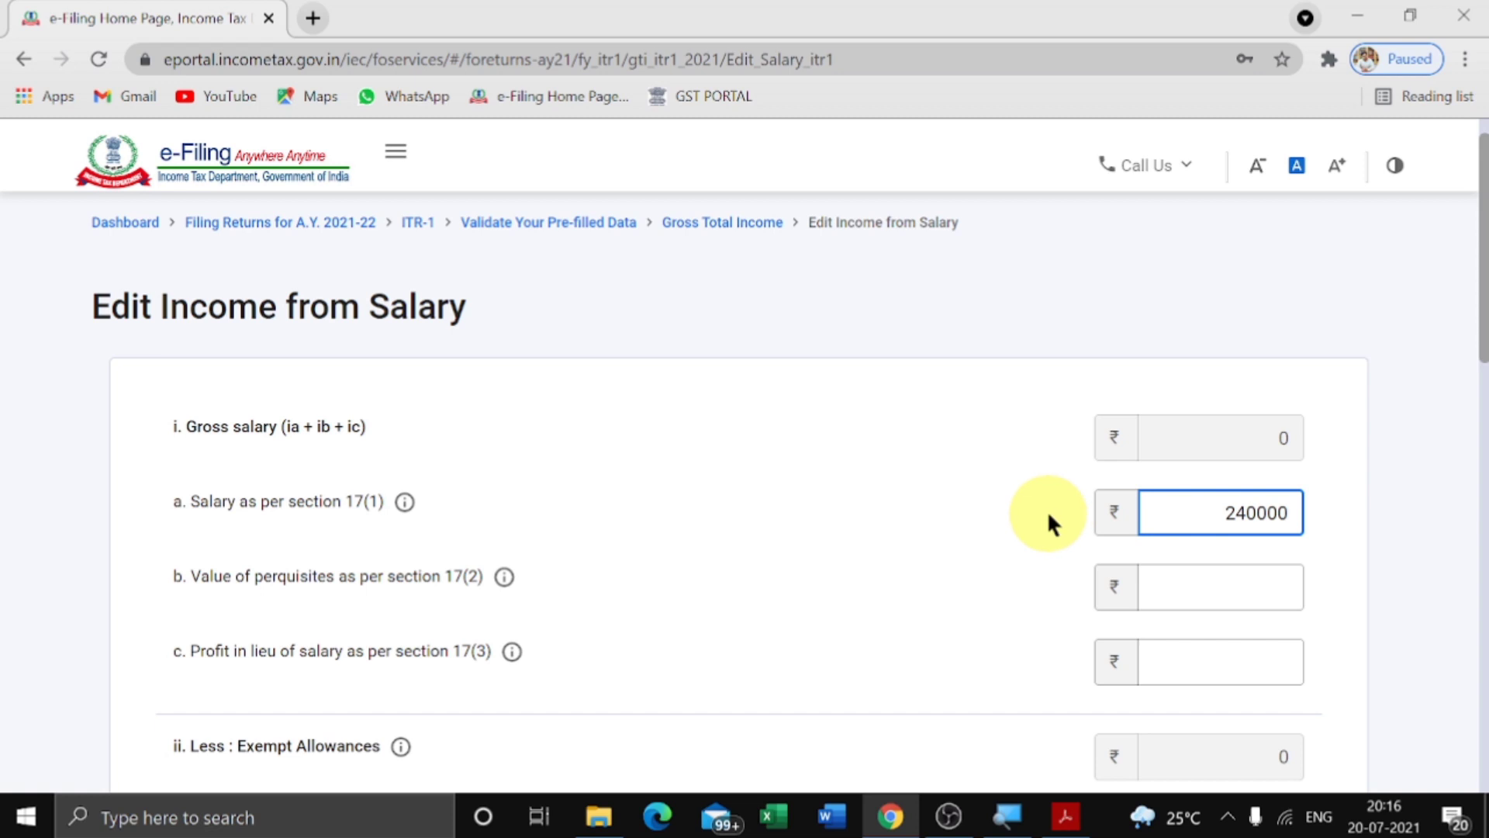
{"action": "left_click", "coordinate": [1047, 513]}
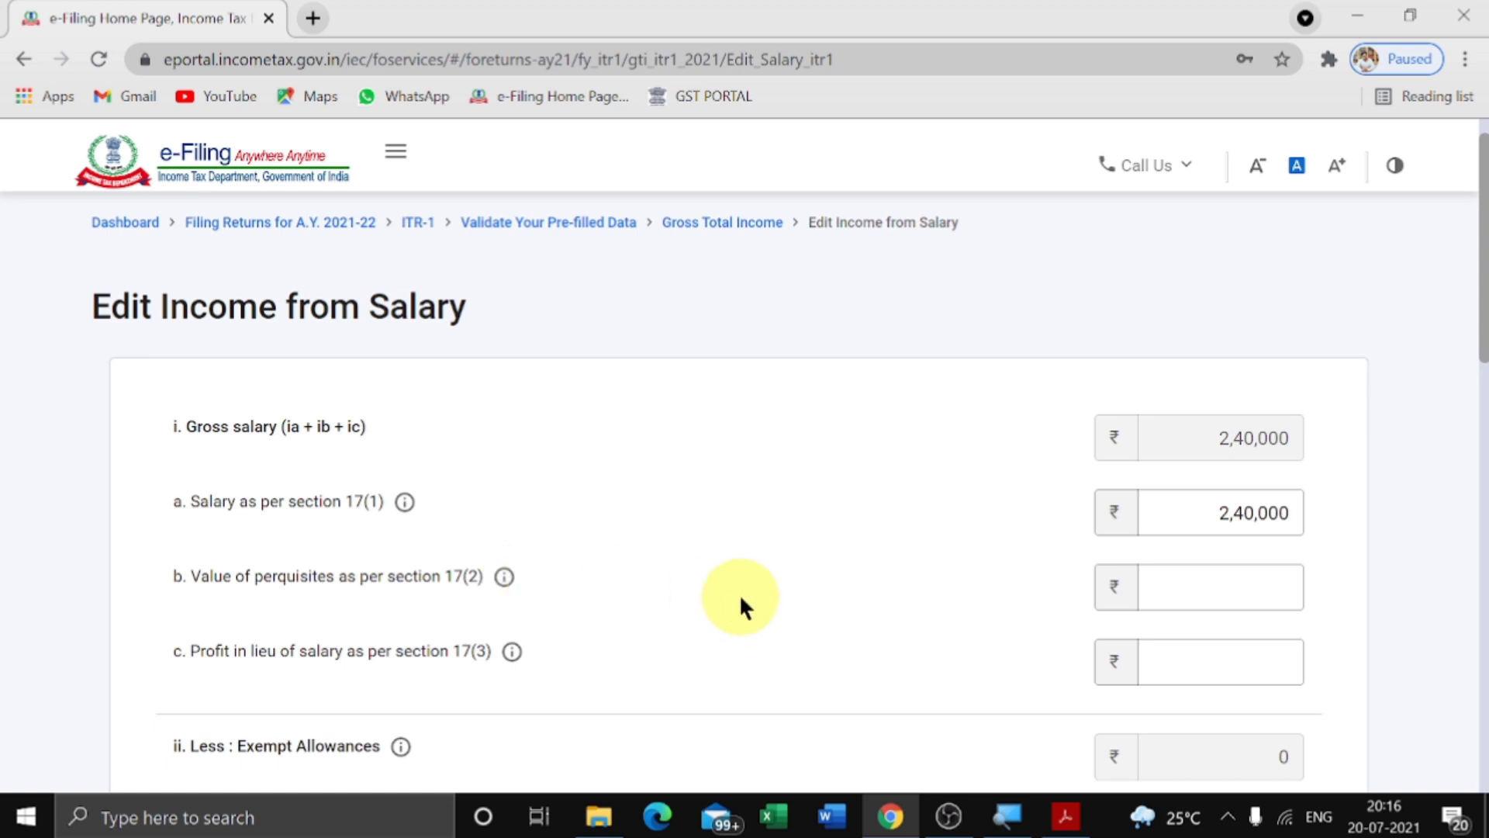
Step: Compare the Nature of Exempt Allowance options with the section 10 allowances in Form 16, leaving the allowance unselected
{"action": "key", "text": "alt+Tab"}
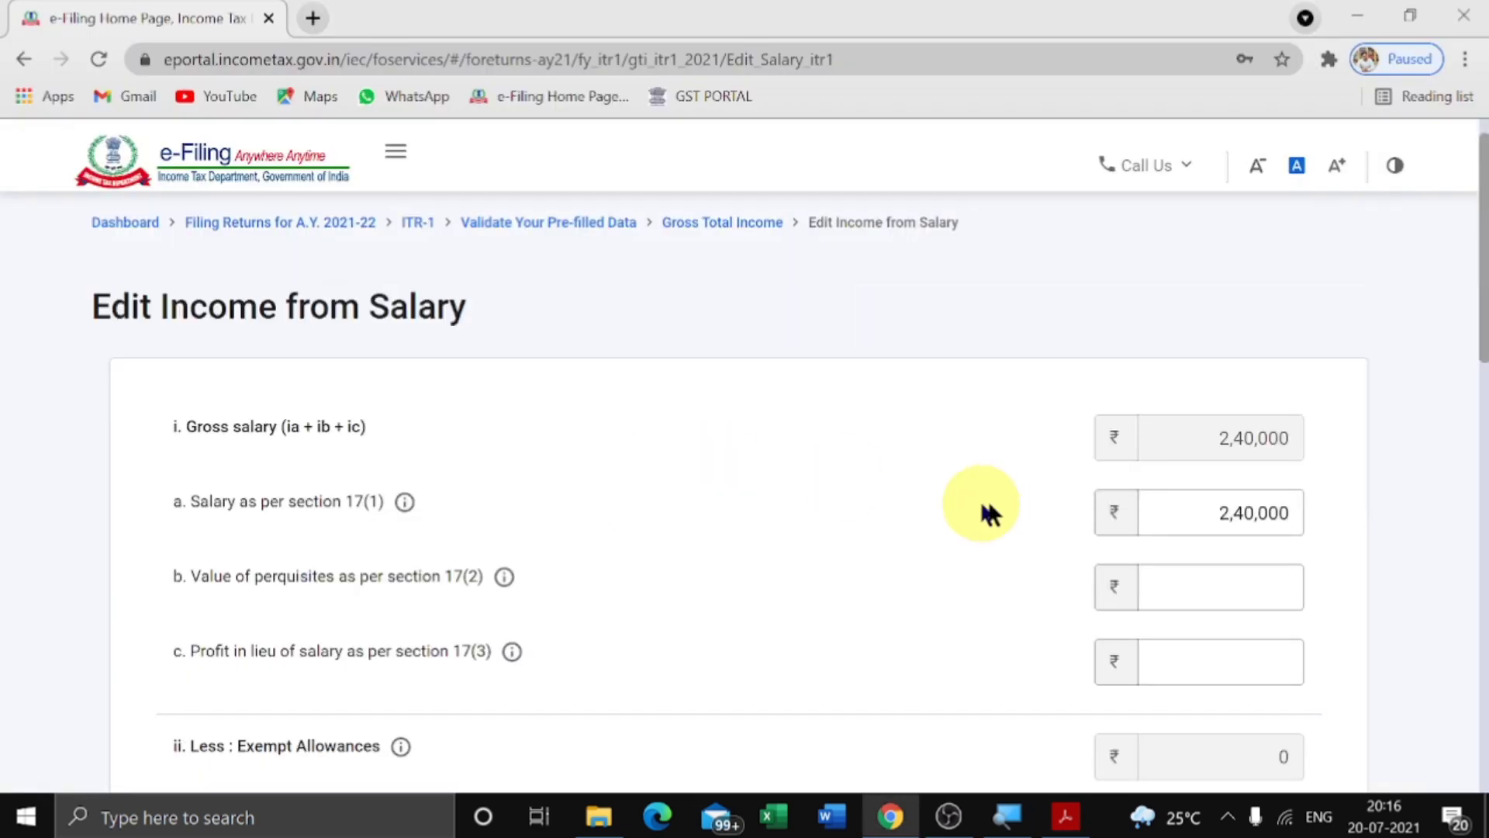
{"action": "scroll", "coordinate": [991, 508], "scroll_direction": "down", "scroll_amount": 5}
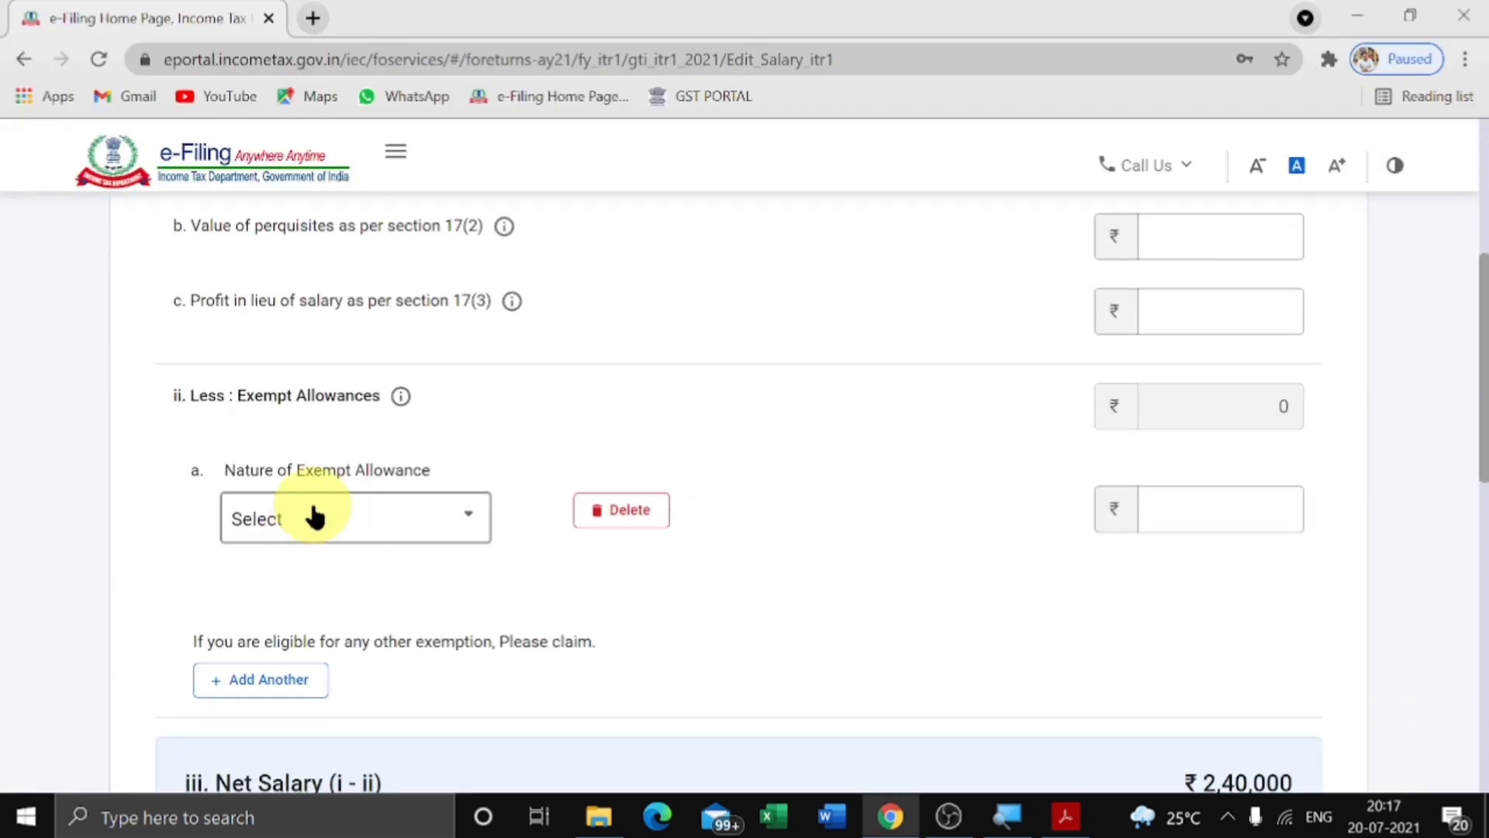
{"action": "left_click", "coordinate": [409, 522]}
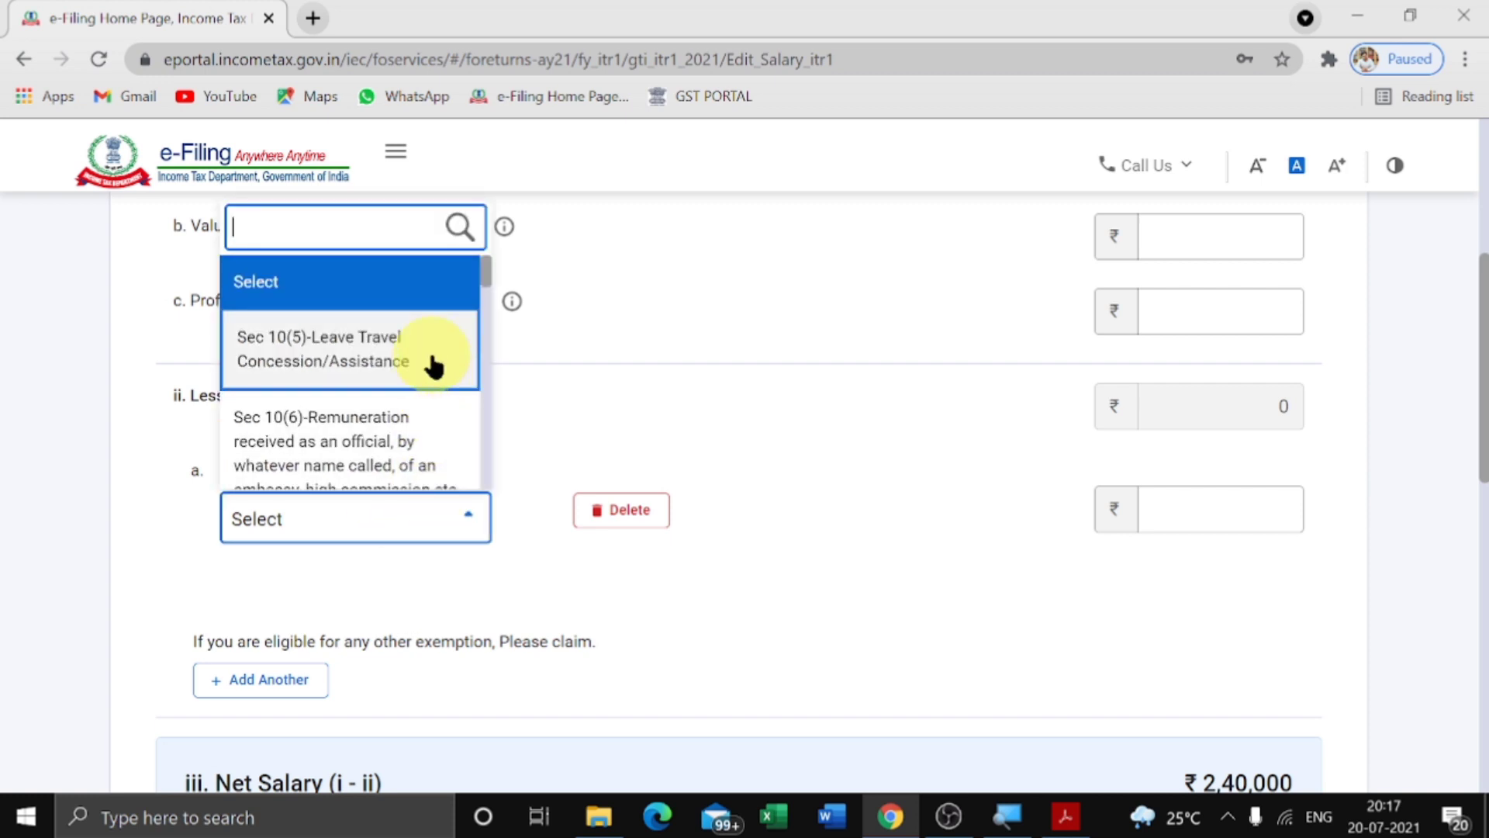
{"action": "scroll", "coordinate": [431, 365], "scroll_direction": "down", "scroll_amount": 2}
{"action": "key", "text": "alt+Tab"}
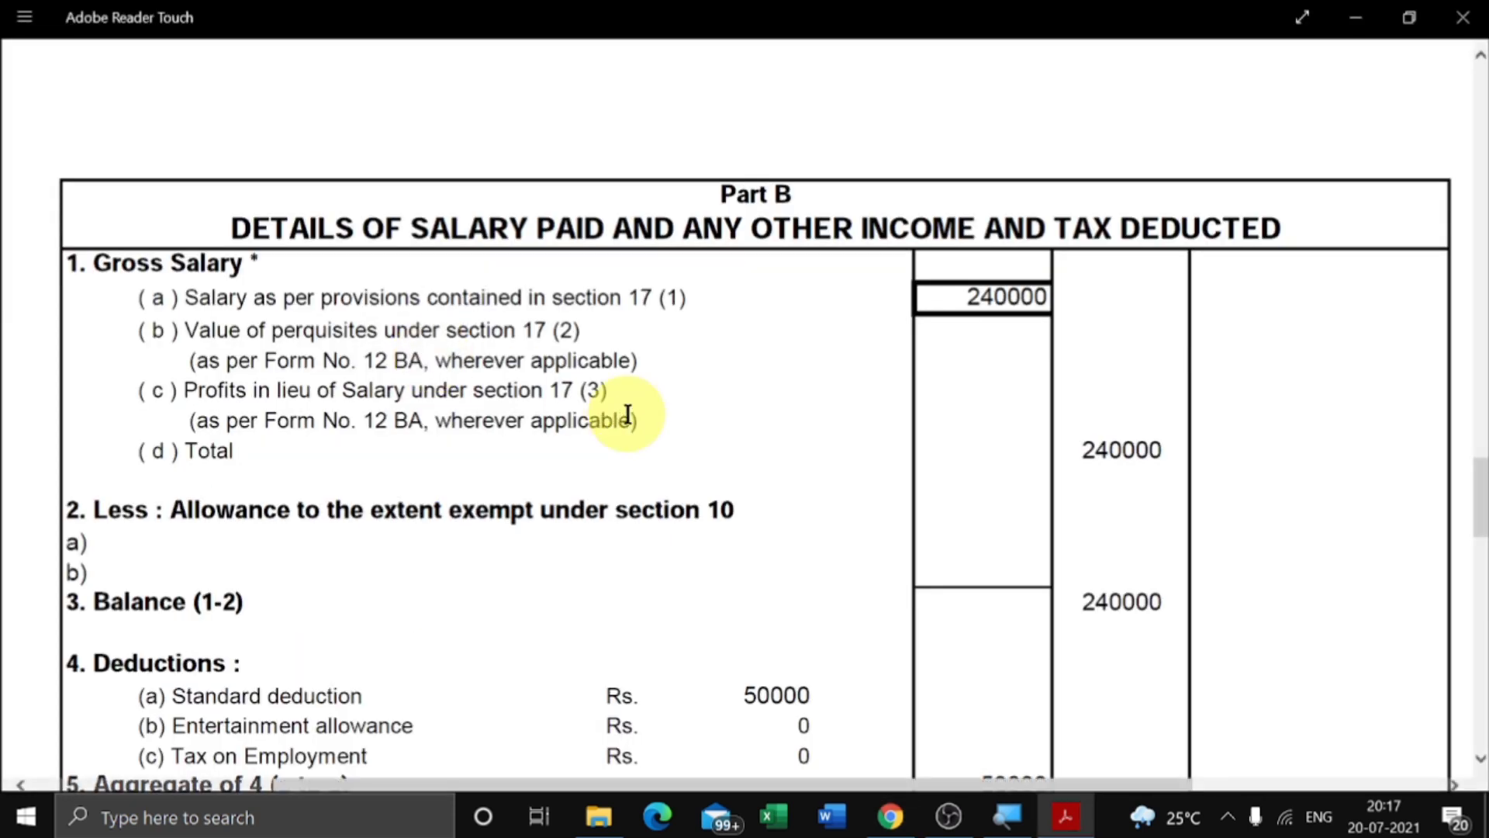
{"action": "scroll", "coordinate": [446, 477], "scroll_direction": "down", "scroll_amount": 2}
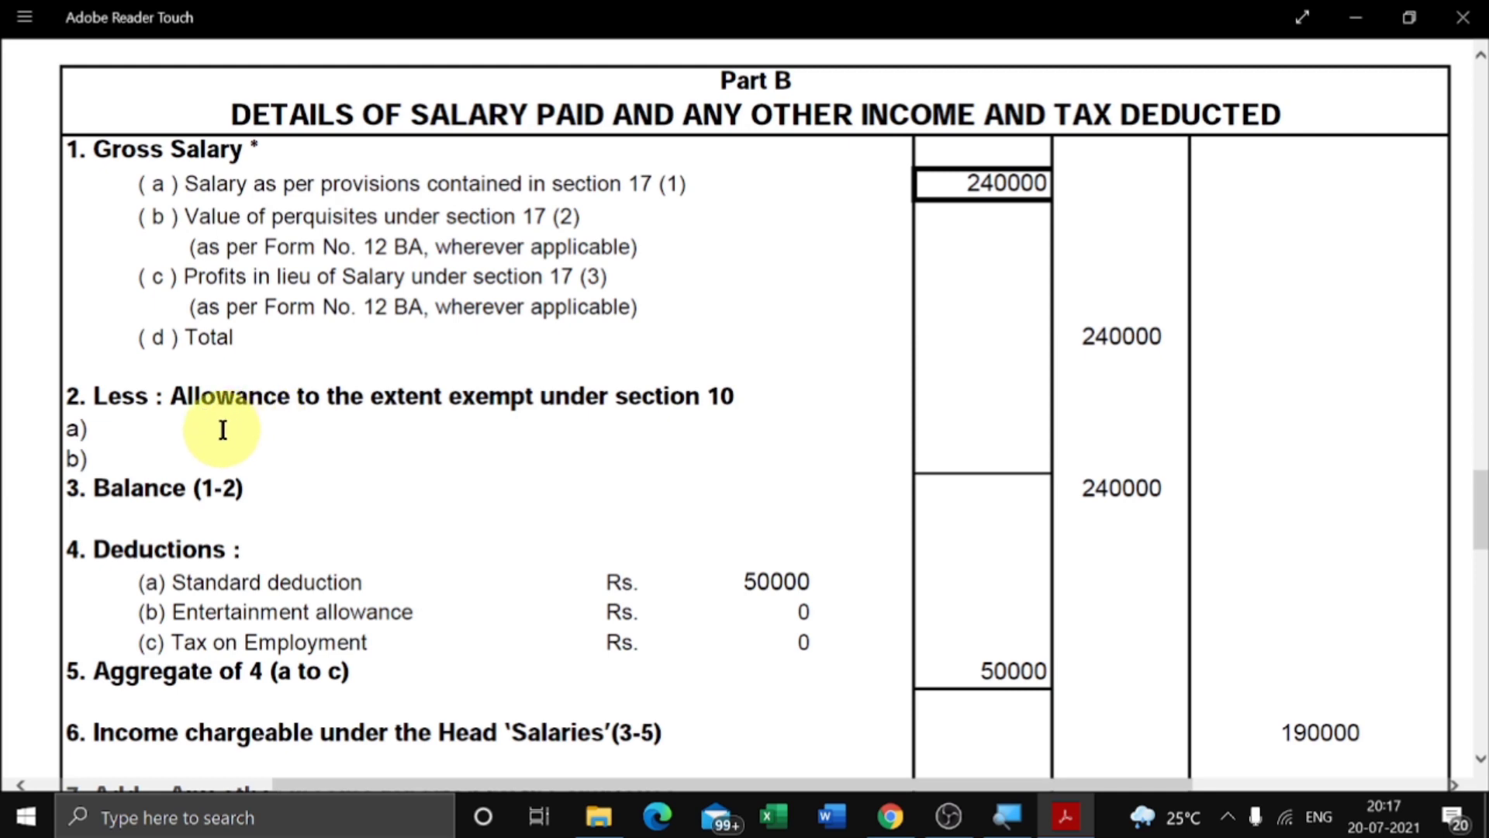
{"action": "key", "text": "alt+Tab"}
{"action": "scroll", "coordinate": [366, 425], "scroll_direction": "down", "scroll_amount": 6}
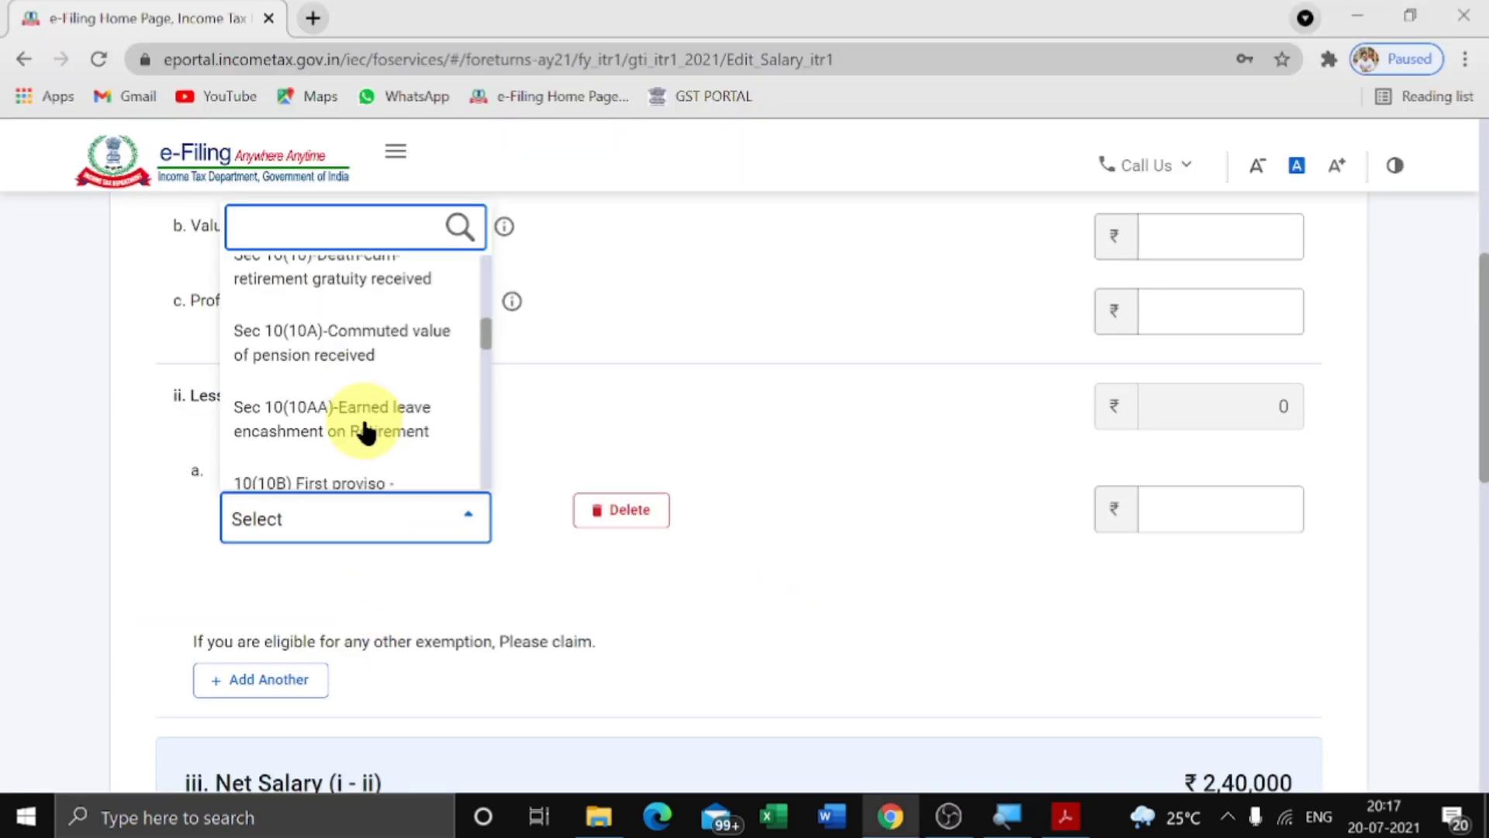
{"action": "key", "text": "alt+Tab"}
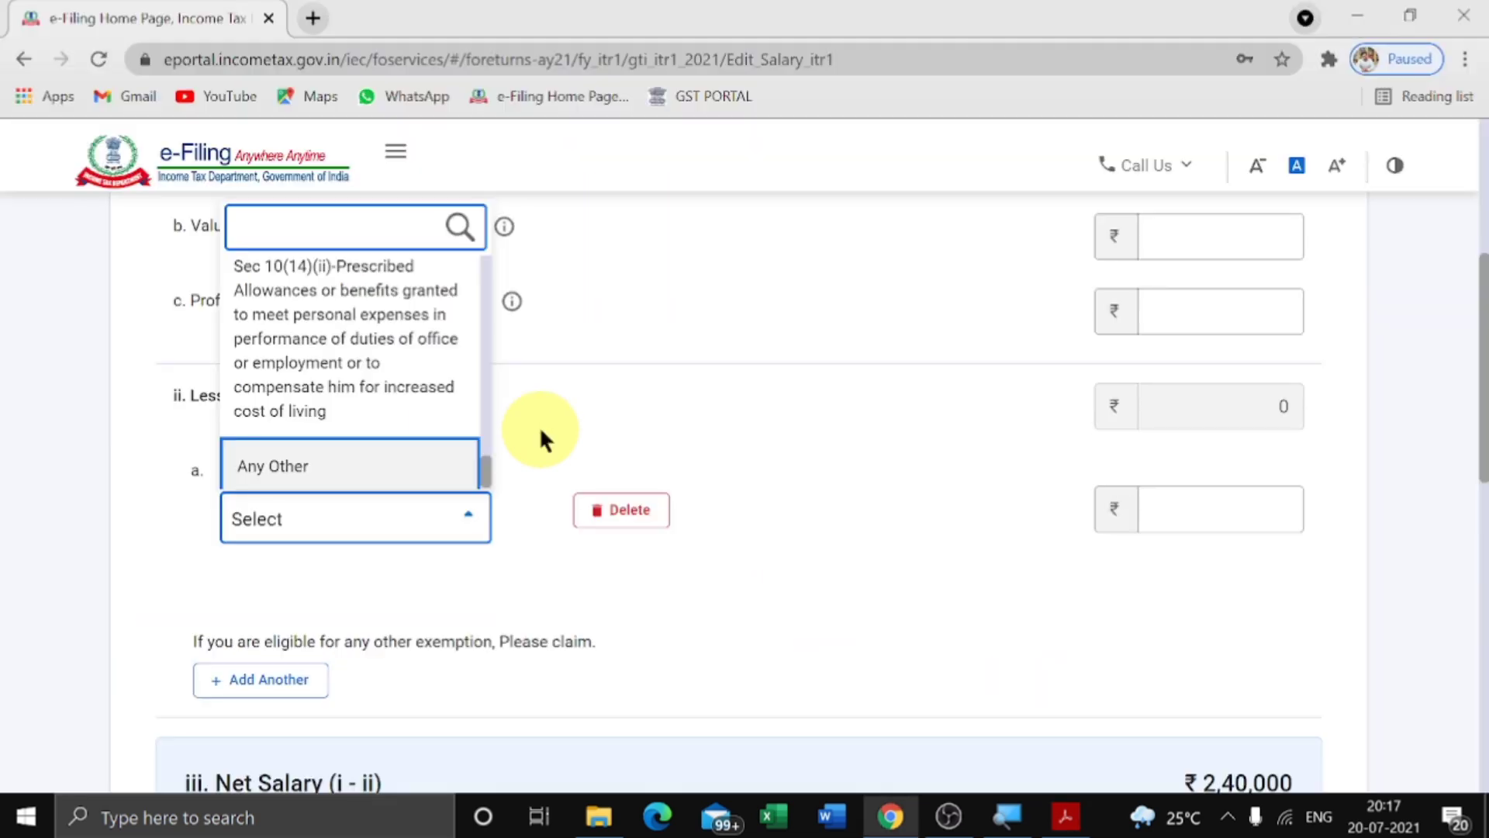
{"action": "scroll", "coordinate": [481, 476], "scroll_direction": "up", "scroll_amount": 3}
{"action": "left_click", "coordinate": [681, 402]}
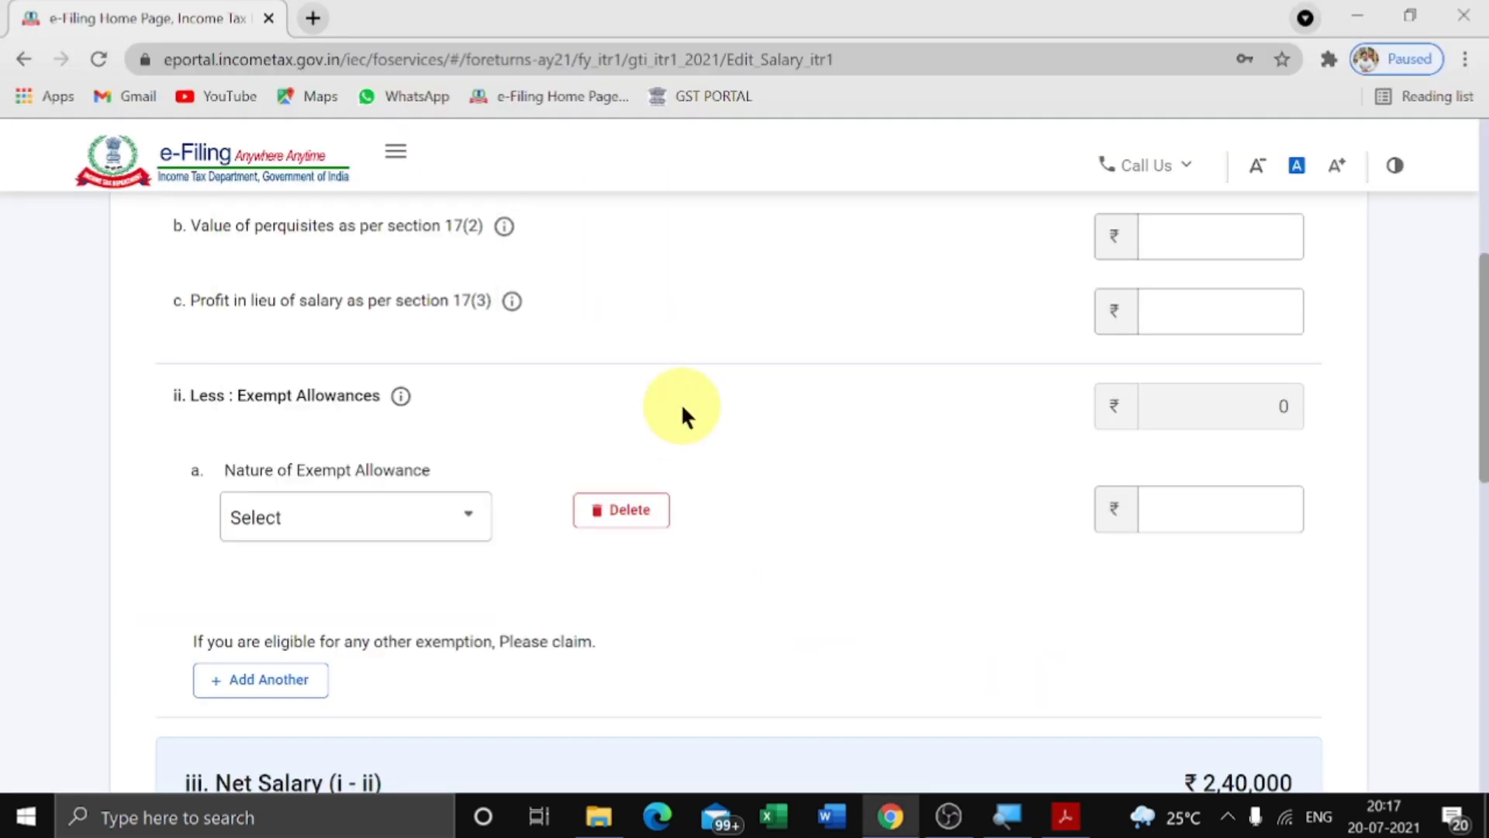
Step: Compare the net salary and the deductions u/s 16 in the return with the figures in Form 16
{"action": "scroll", "coordinate": [1003, 618], "scroll_direction": "down", "scroll_amount": 6}
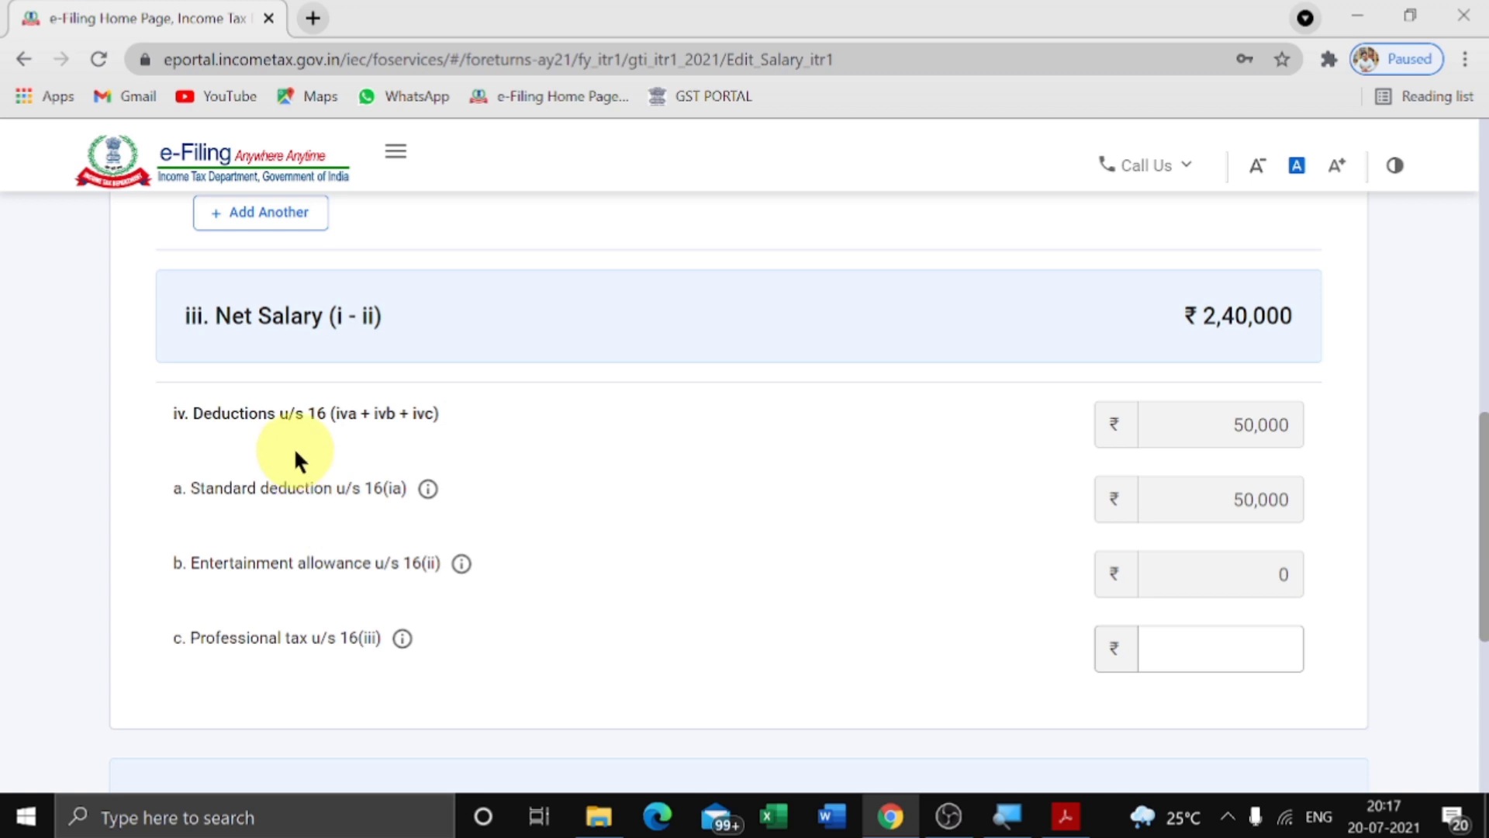
{"action": "key", "text": "alt+Tab"}
{"action": "scroll", "coordinate": [872, 518], "scroll_direction": "down", "scroll_amount": 3}
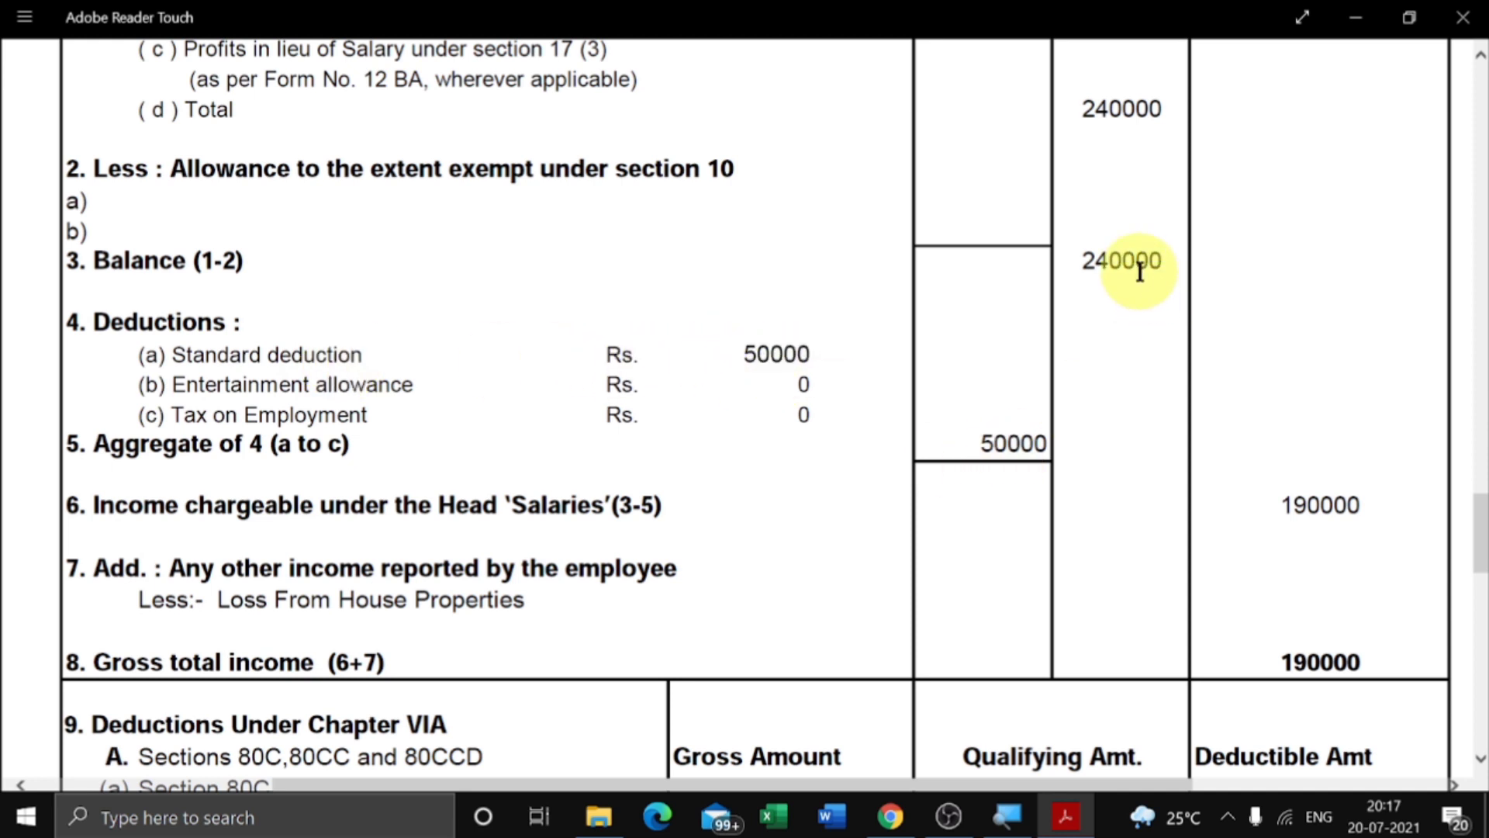
{"action": "key", "text": "alt+Tab"}
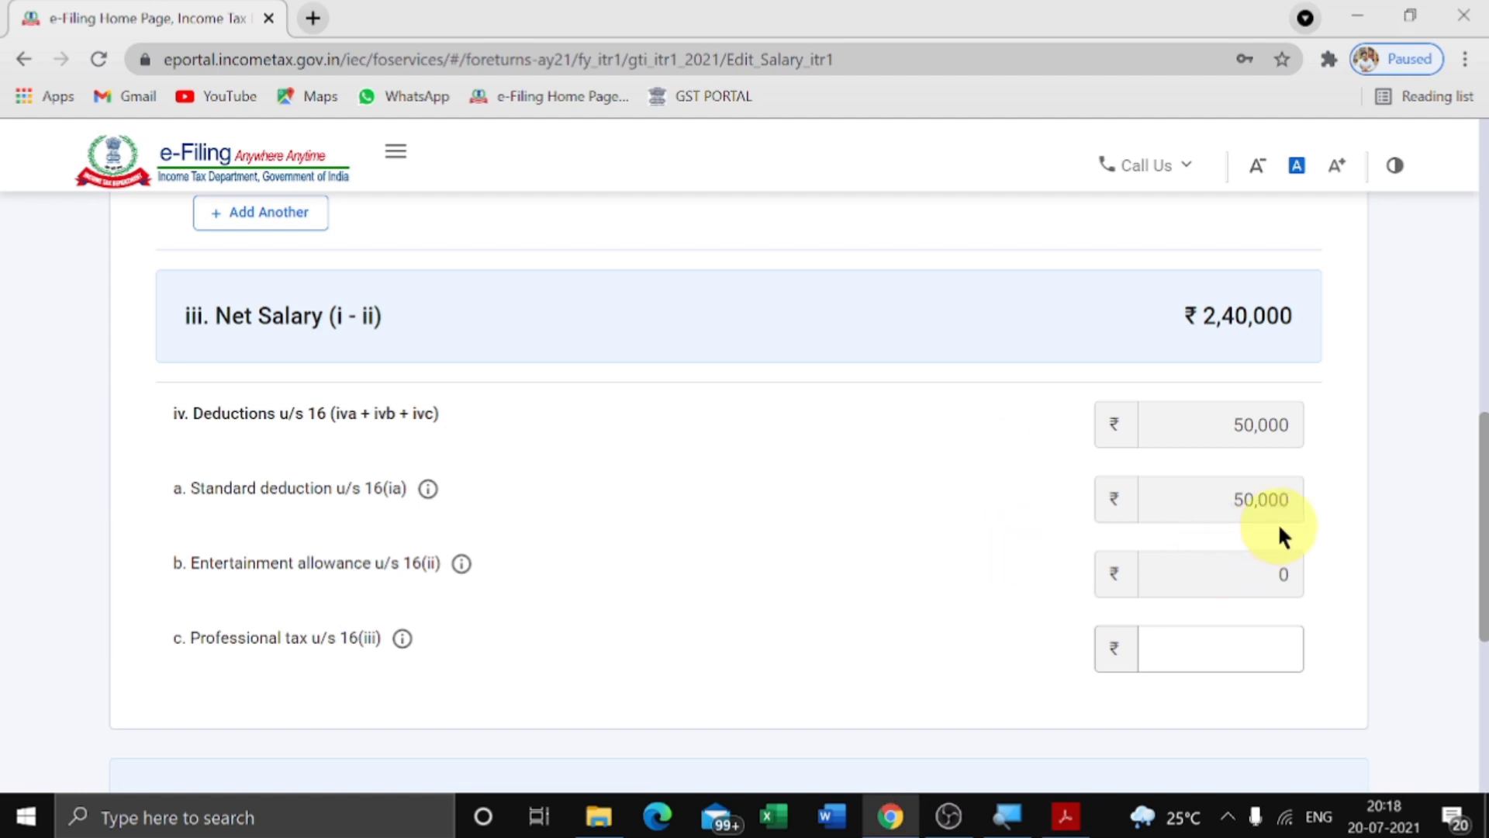
Step: Check the income chargeable under the head Salaries against Form 16 and save the salary details
{"action": "scroll", "coordinate": [1280, 535], "scroll_direction": "down", "scroll_amount": 3}
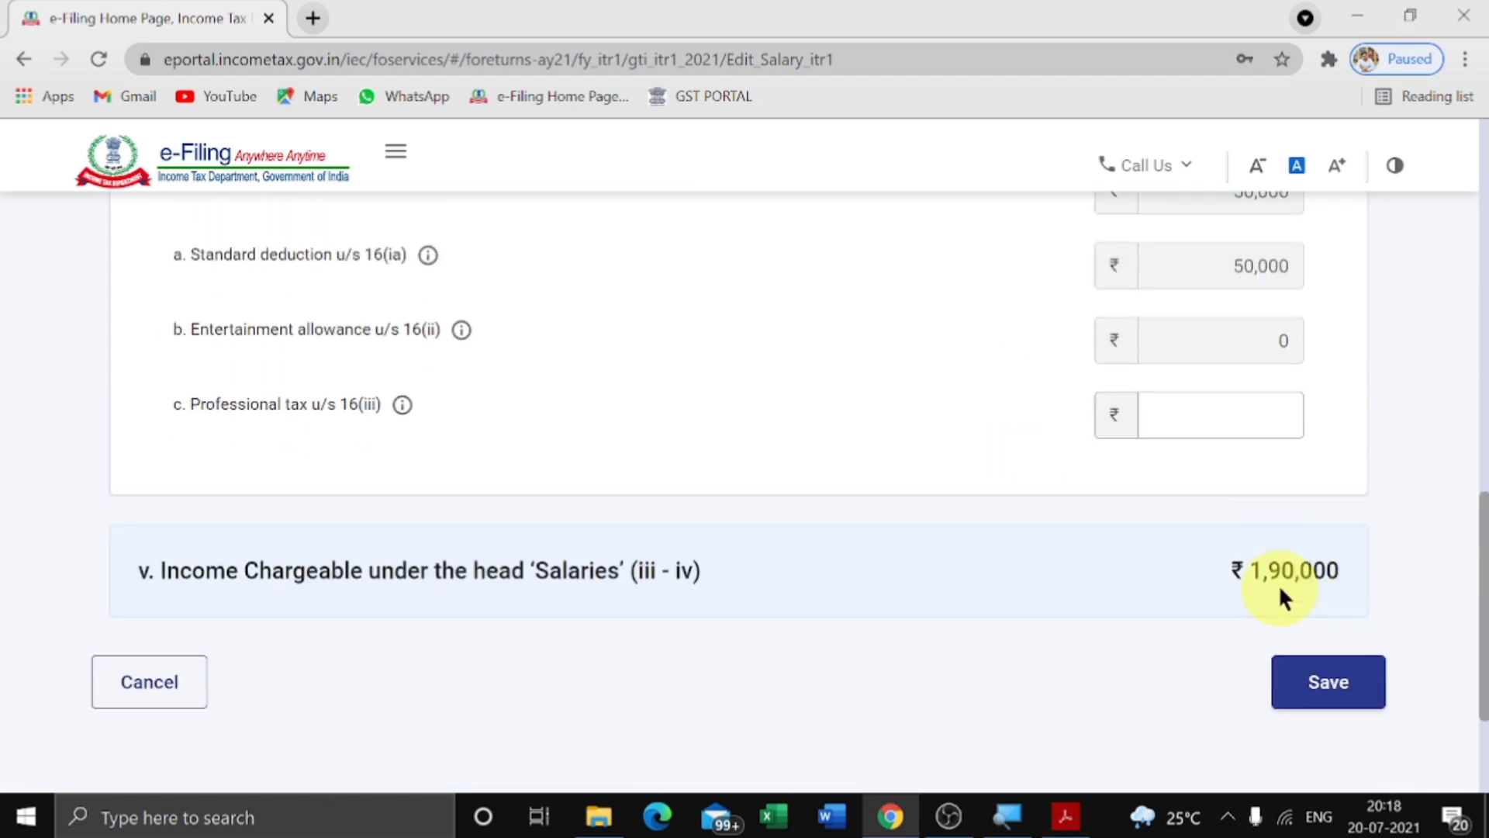
{"action": "key", "text": "alt+Tab"}
{"action": "scroll", "coordinate": [1278, 583], "scroll_direction": "down", "scroll_amount": 2}
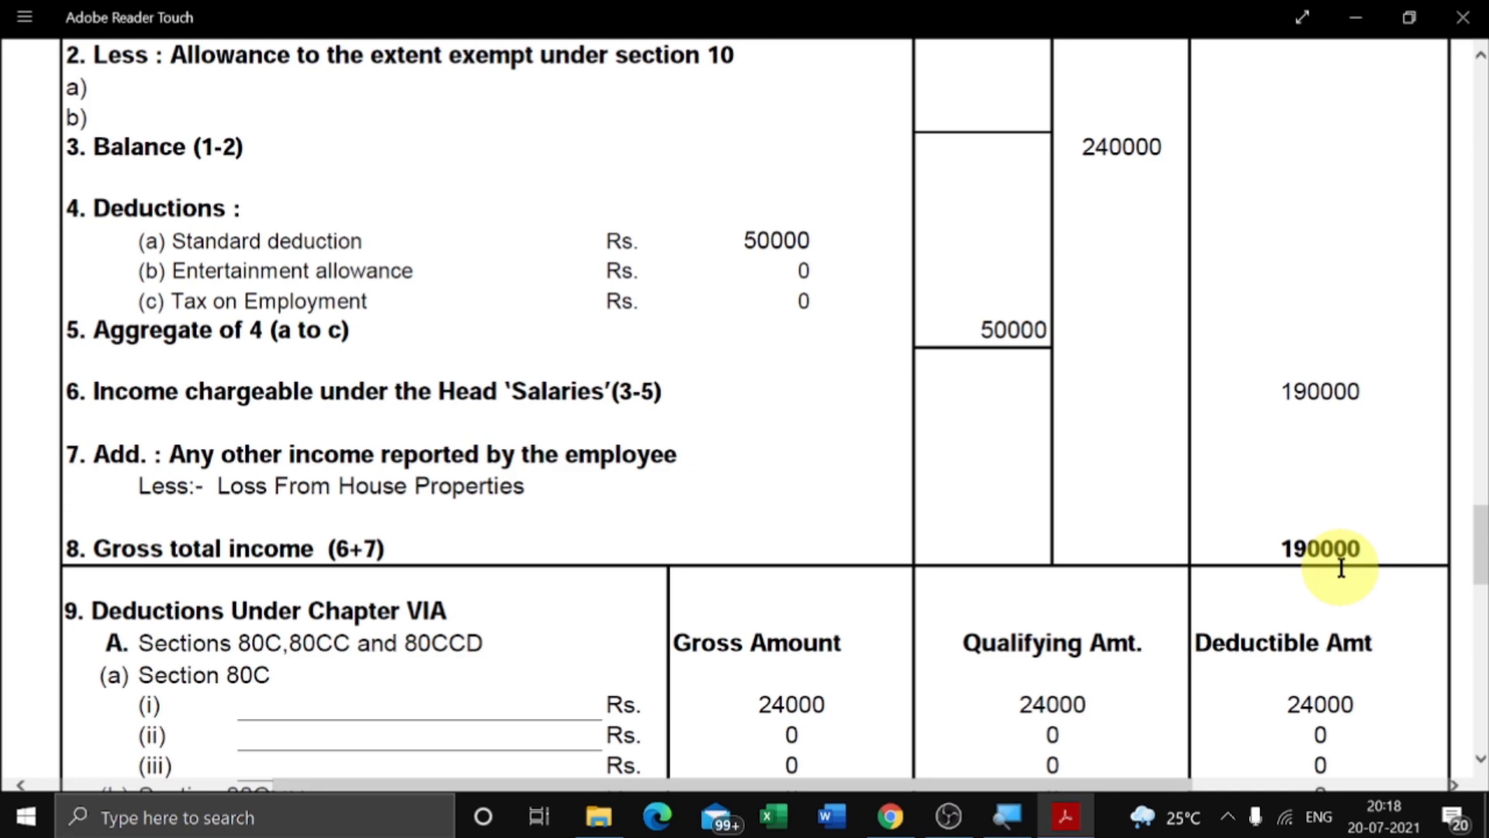
{"action": "key", "text": "alt+Tab"}
{"action": "key", "text": "alt+Tab"}
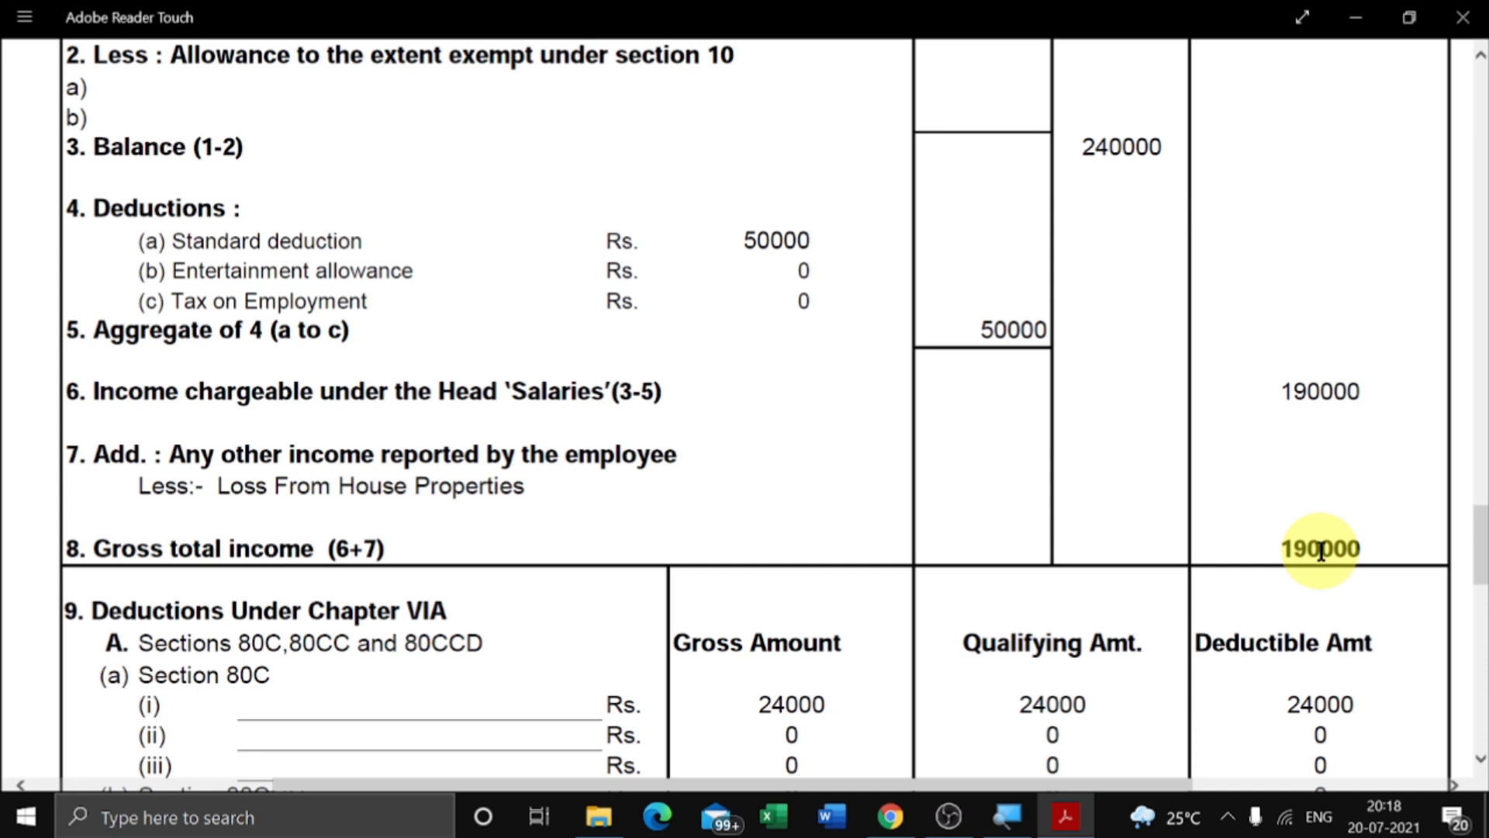
{"action": "key", "text": "alt+Tab"}
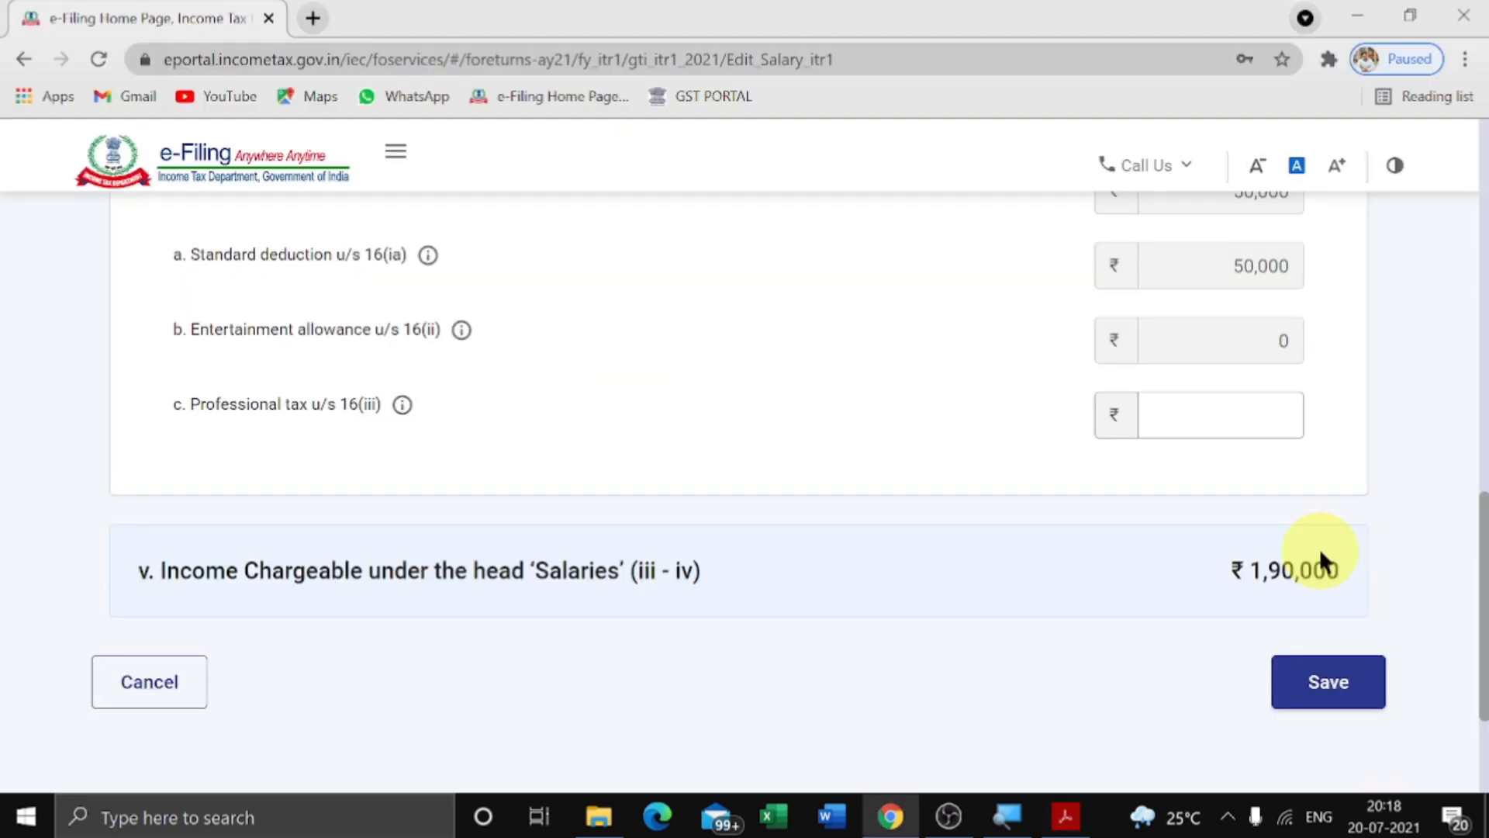
{"action": "left_click", "coordinate": [1329, 683]}
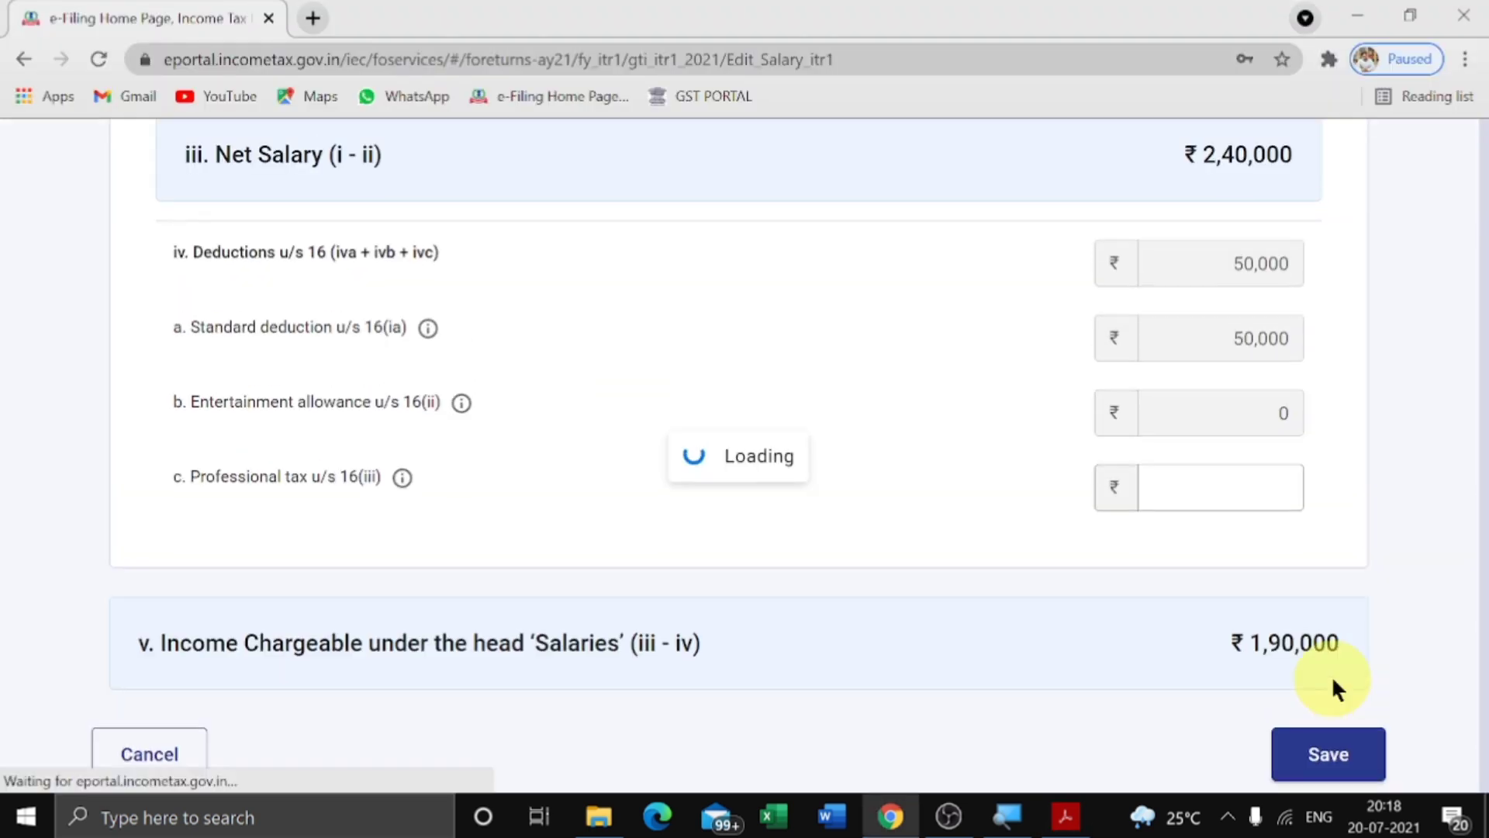
Step: Examine the verified income source details in the return alongside the gross total income and Chapter VI-A deductions in Form 16
{"action": "key", "text": "alt+Tab"}
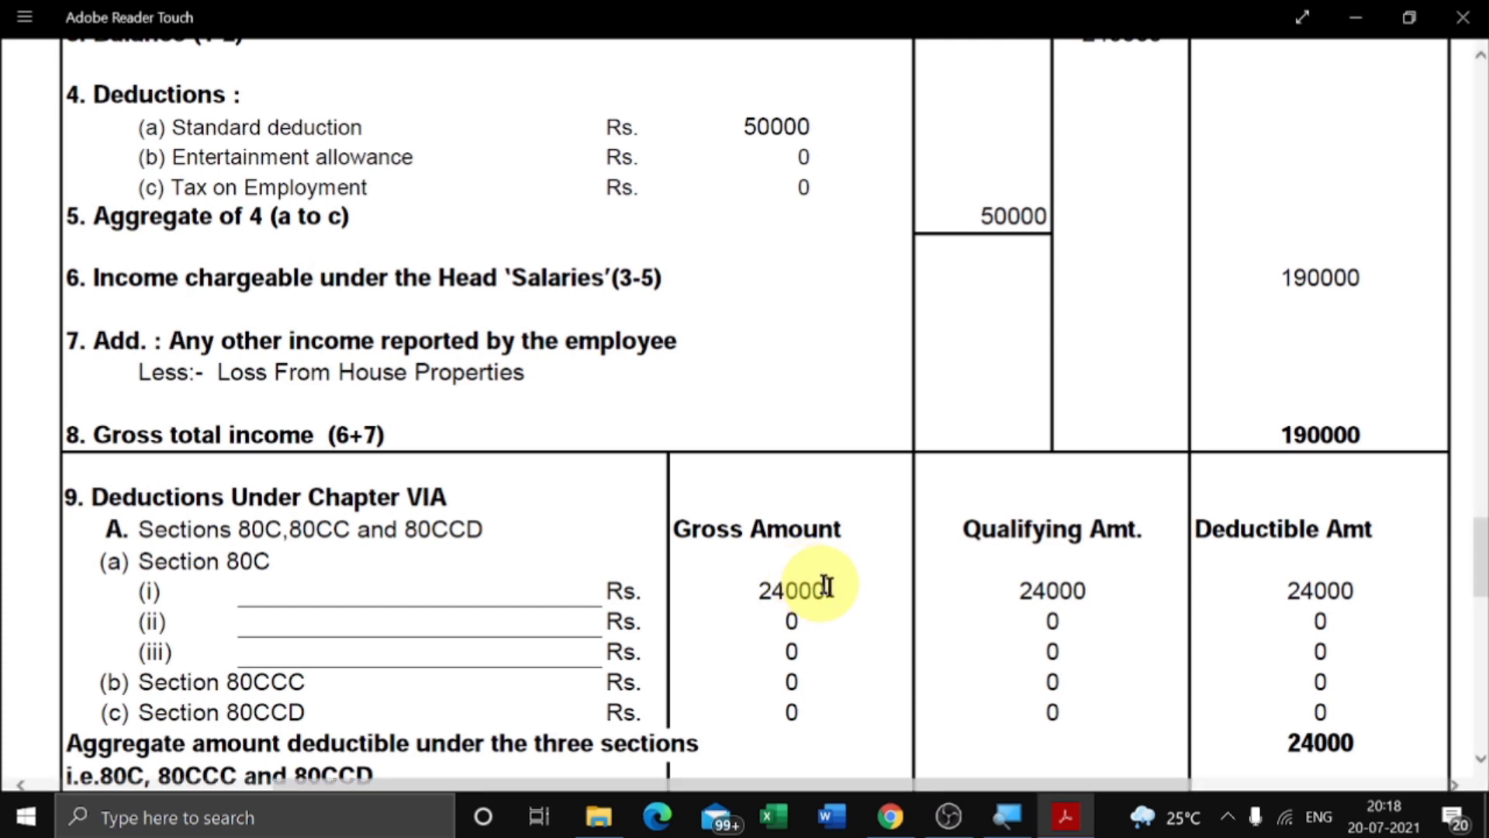
{"action": "key", "text": "alt+Tab"}
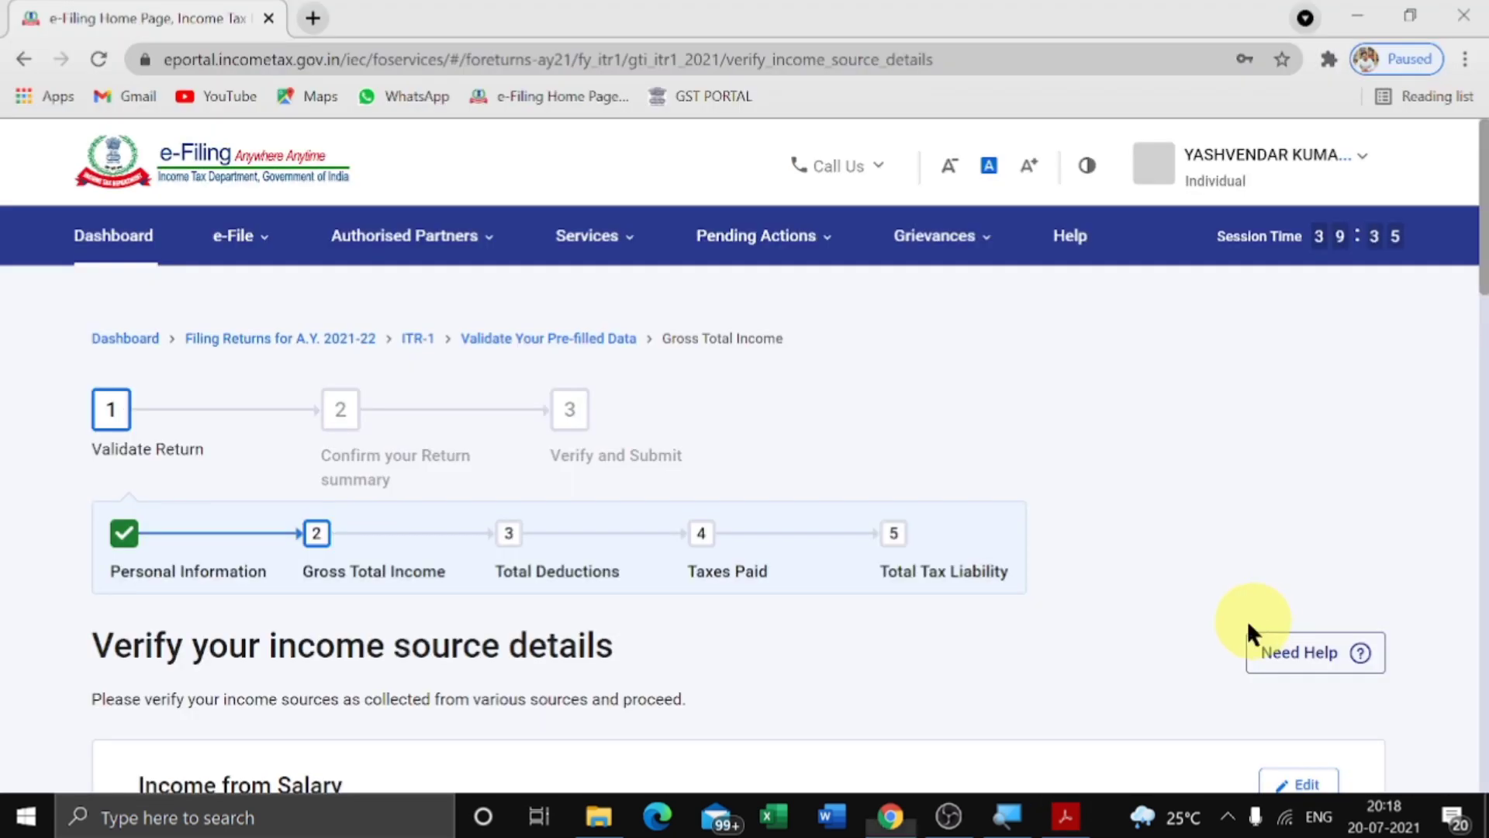
{"action": "scroll", "coordinate": [1011, 610], "scroll_direction": "down", "scroll_amount": 4}
{"action": "scroll", "coordinate": [1013, 616], "scroll_direction": "down", "scroll_amount": 8}
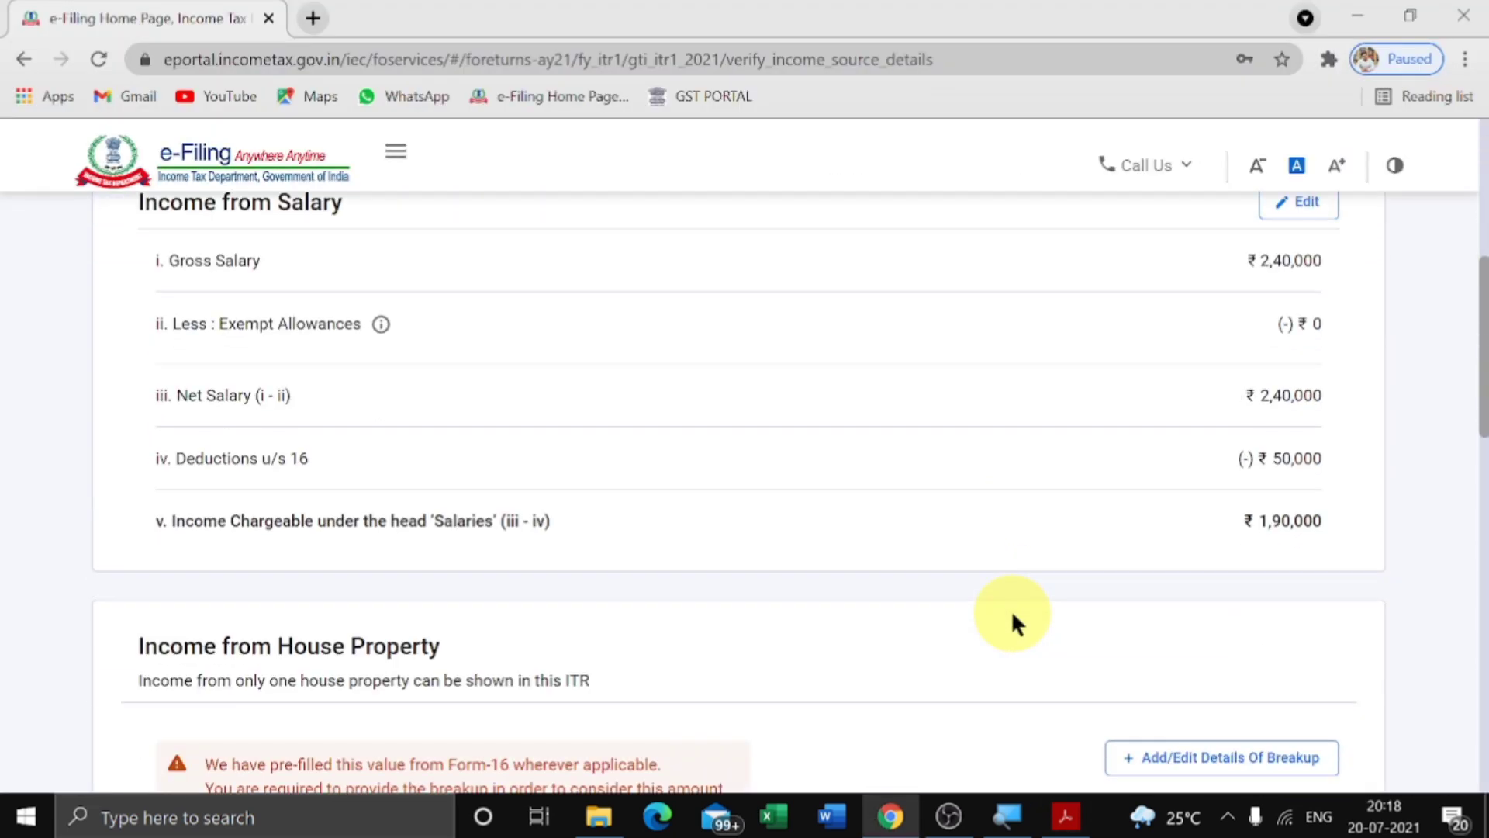
{"action": "scroll", "coordinate": [1011, 610], "scroll_direction": "down", "scroll_amount": 3}
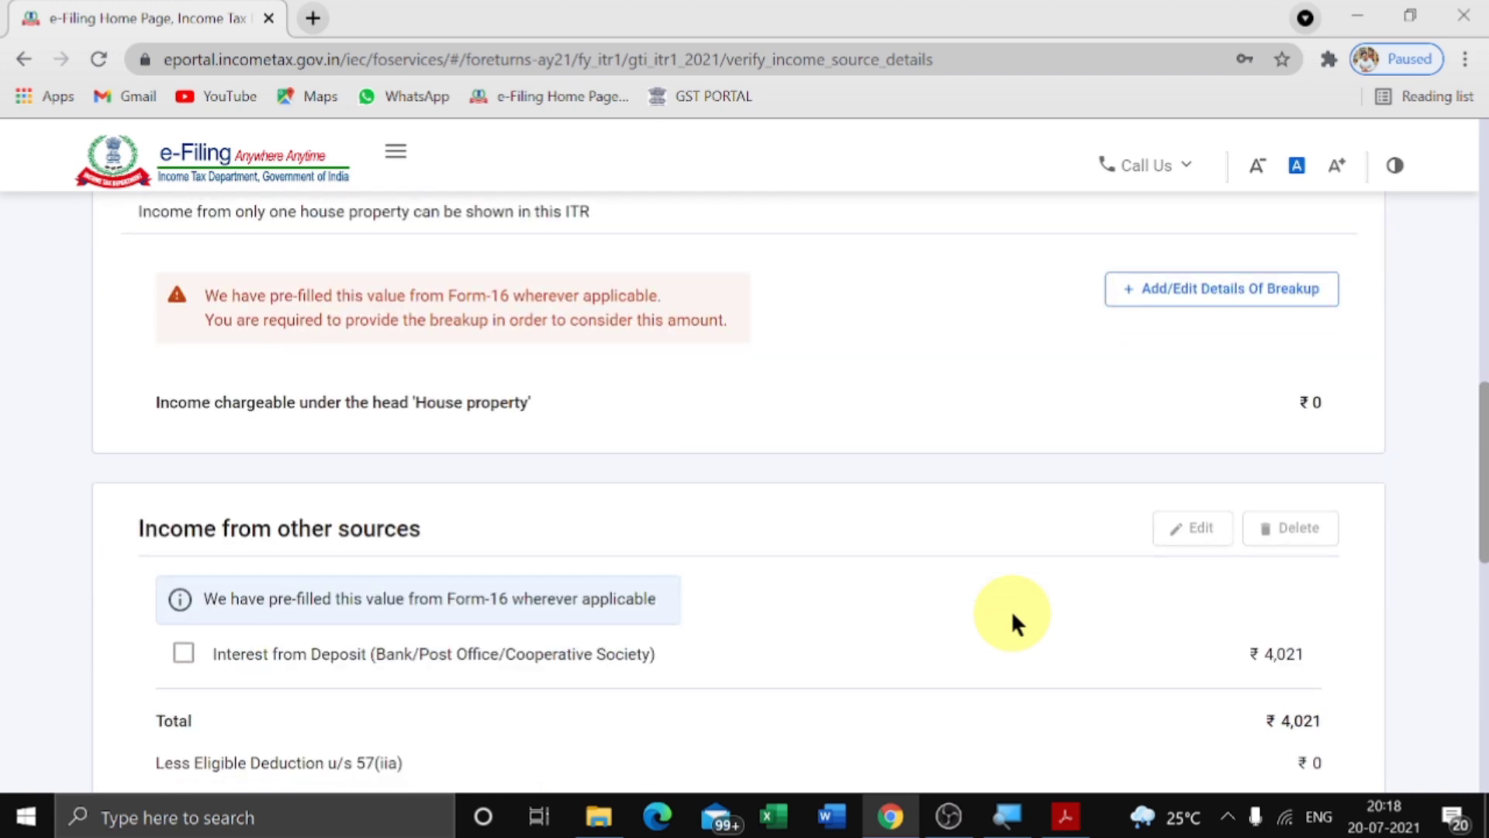
{"action": "scroll", "coordinate": [1012, 609], "scroll_direction": "down", "scroll_amount": 2}
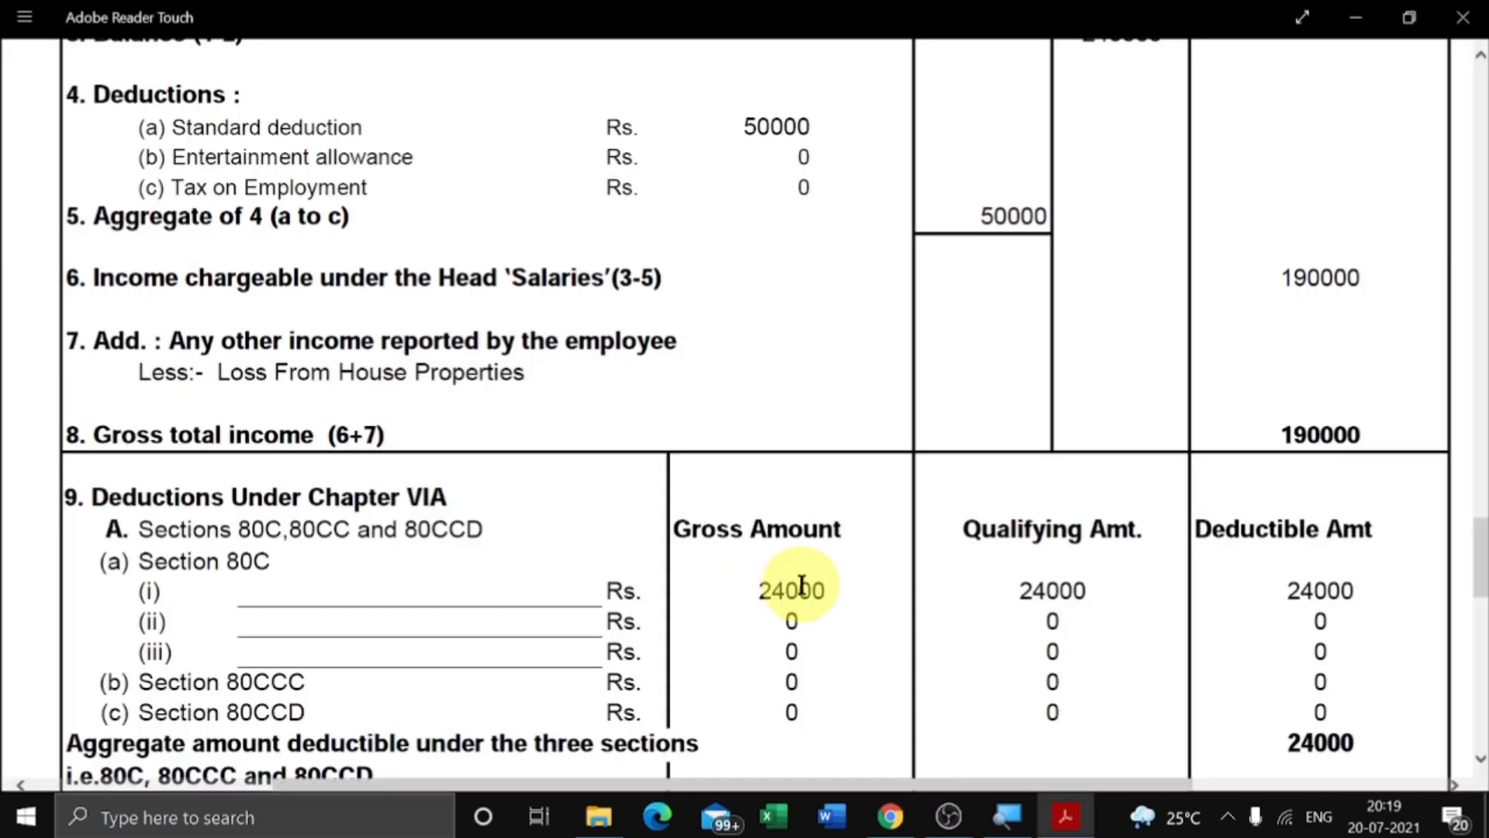
{"action": "scroll", "coordinate": [800, 583], "scroll_direction": "down", "scroll_amount": 7}
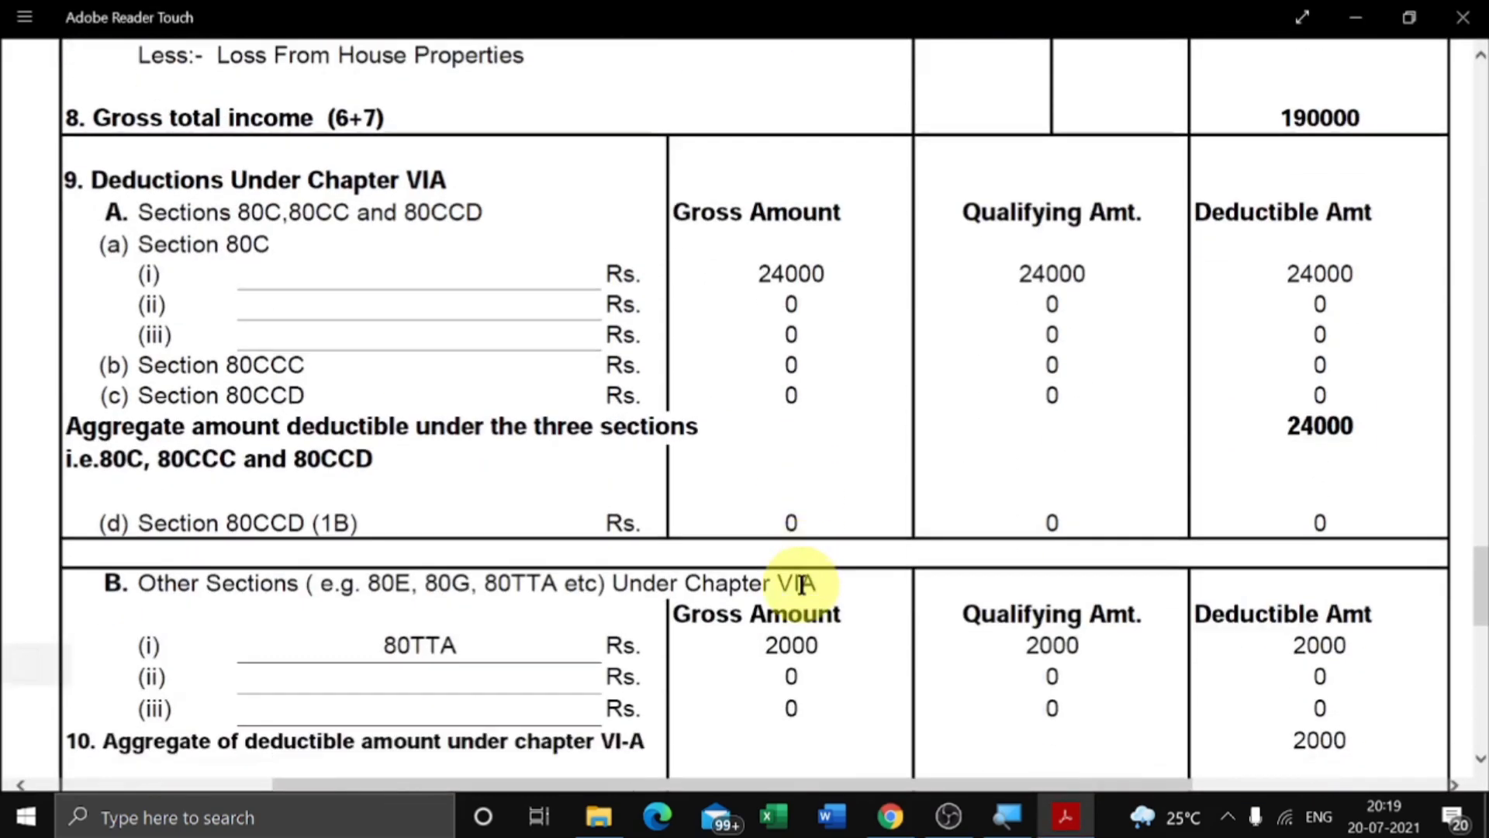
{"action": "scroll", "coordinate": [798, 580], "scroll_direction": "down", "scroll_amount": 4}
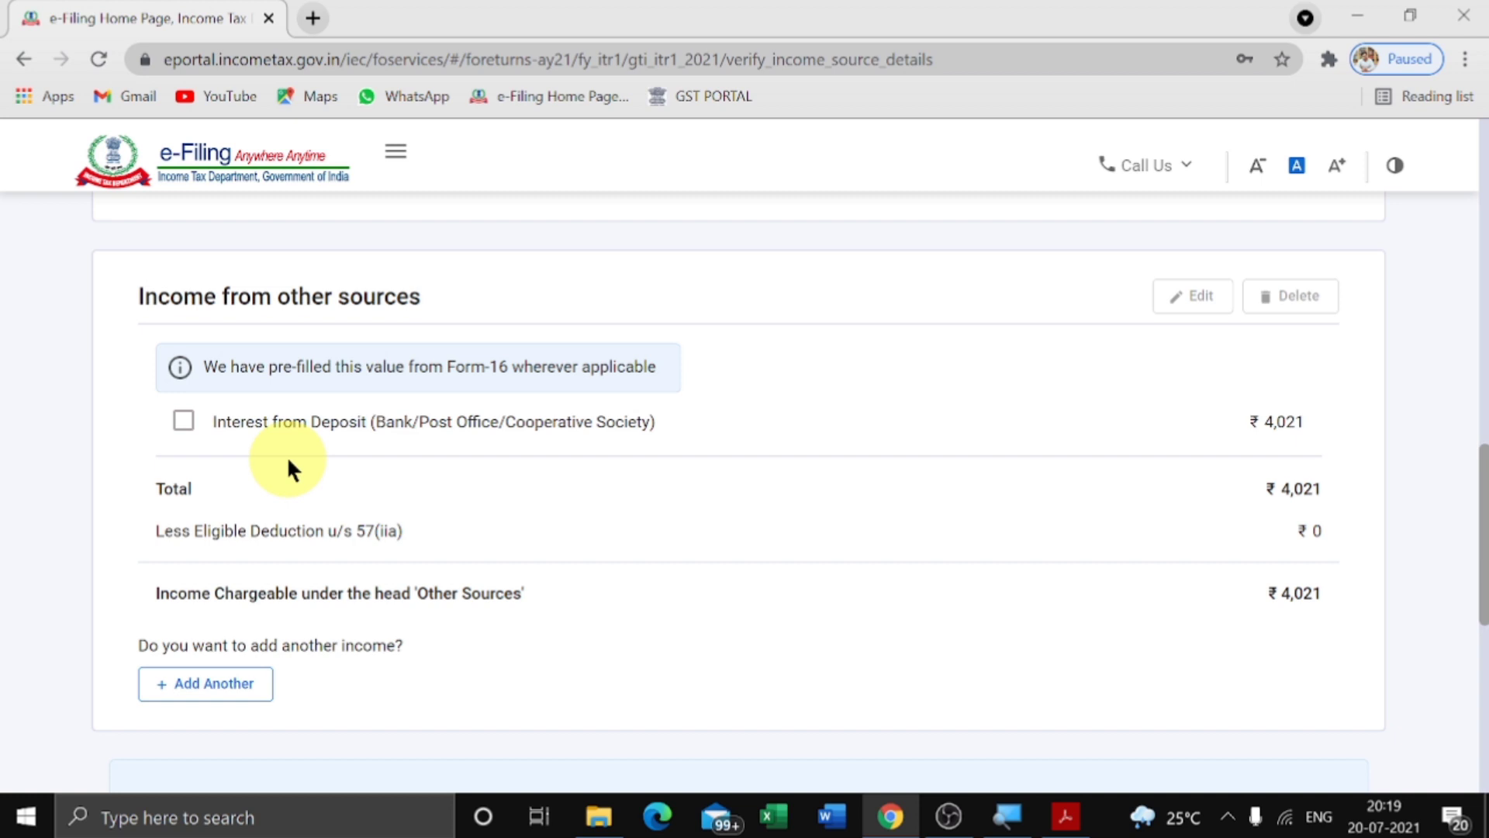
Step: Select the Interest from Deposit entry under Income from other sources, open its amount for editing and save it
{"action": "left_click", "coordinate": [183, 421]}
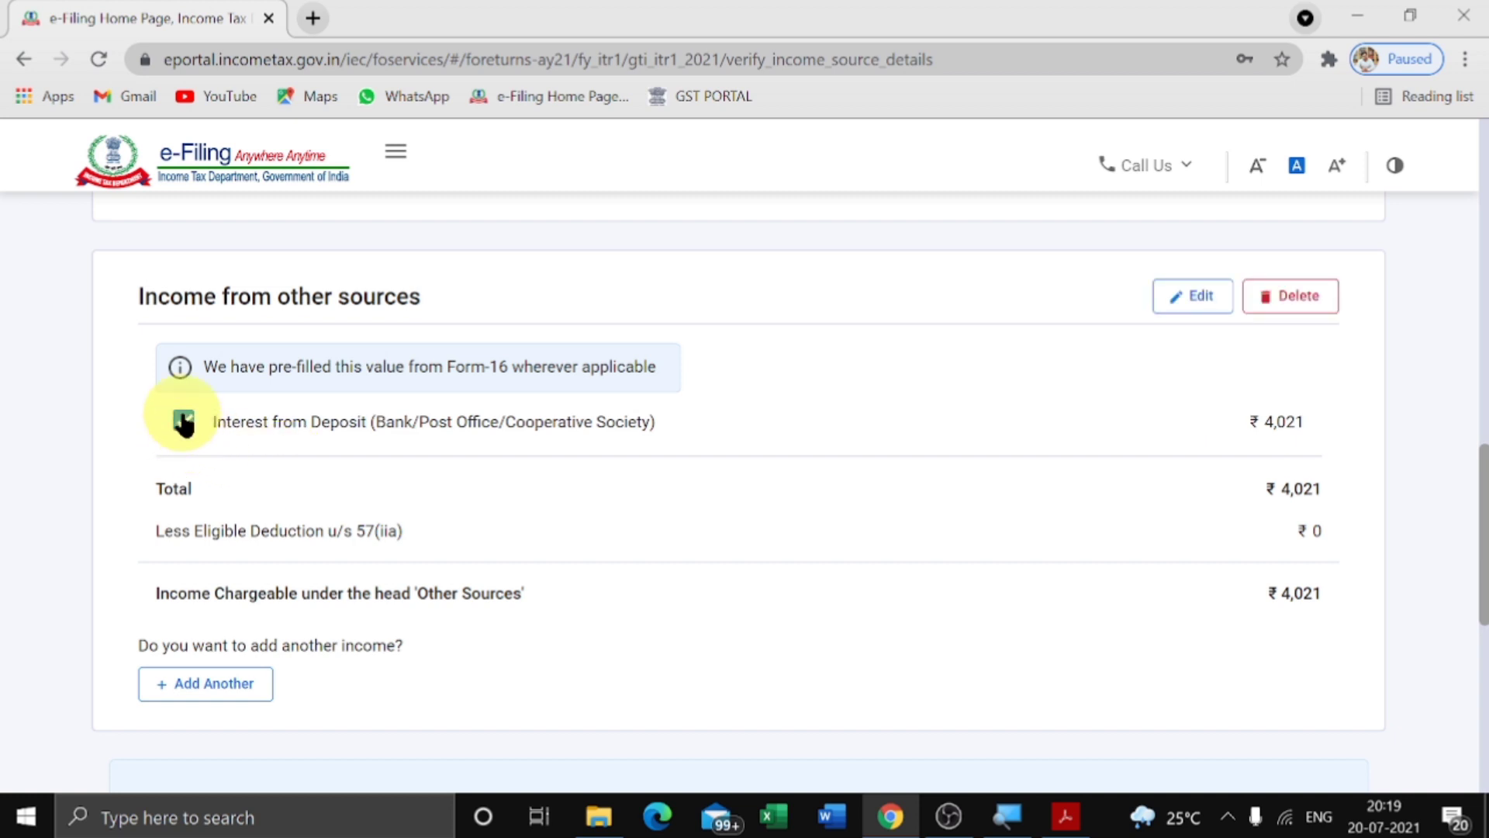
{"action": "left_click", "coordinate": [1182, 304]}
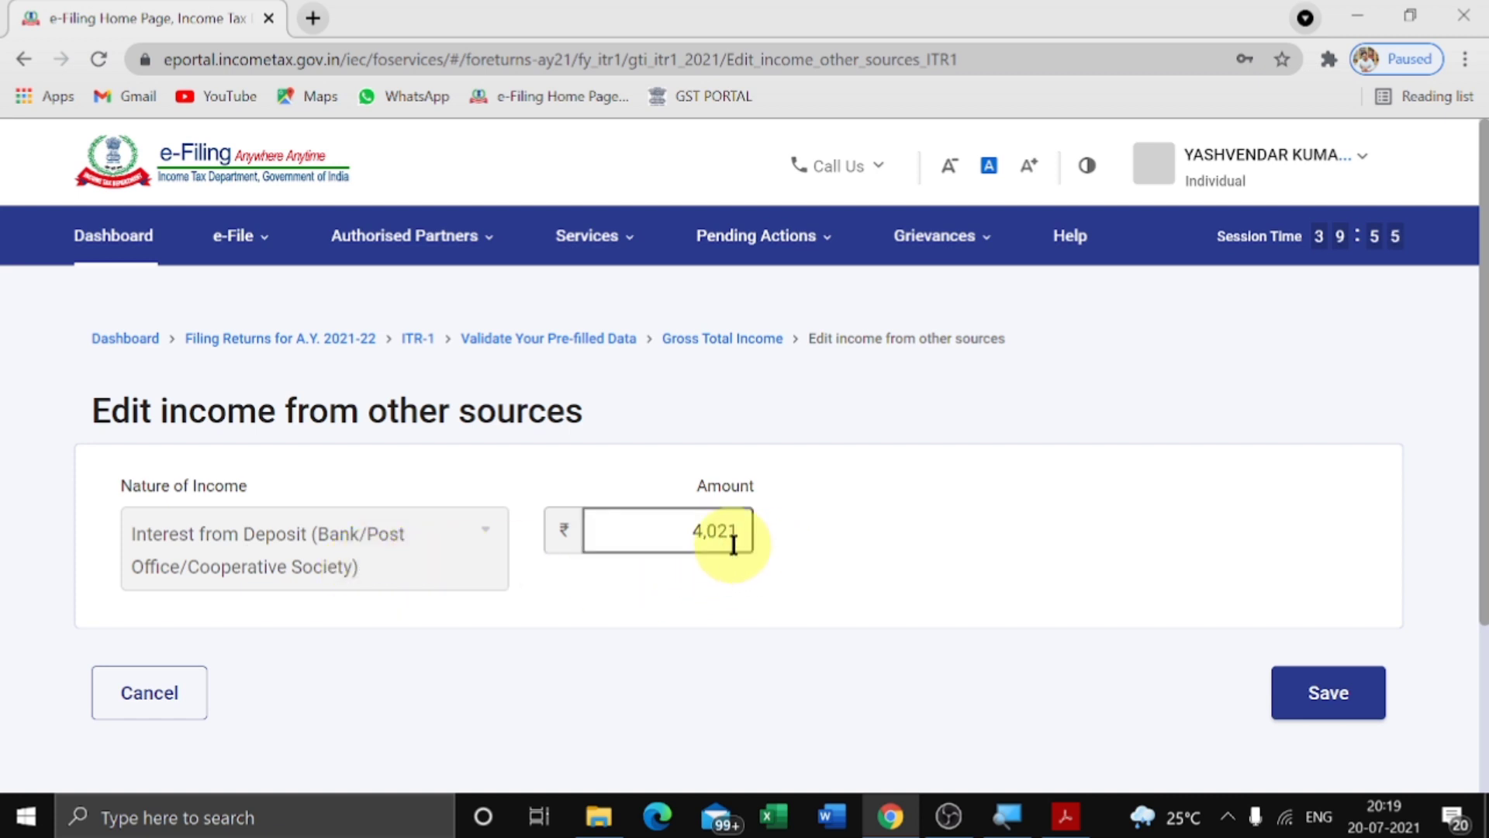
{"action": "left_click", "coordinate": [1339, 694]}
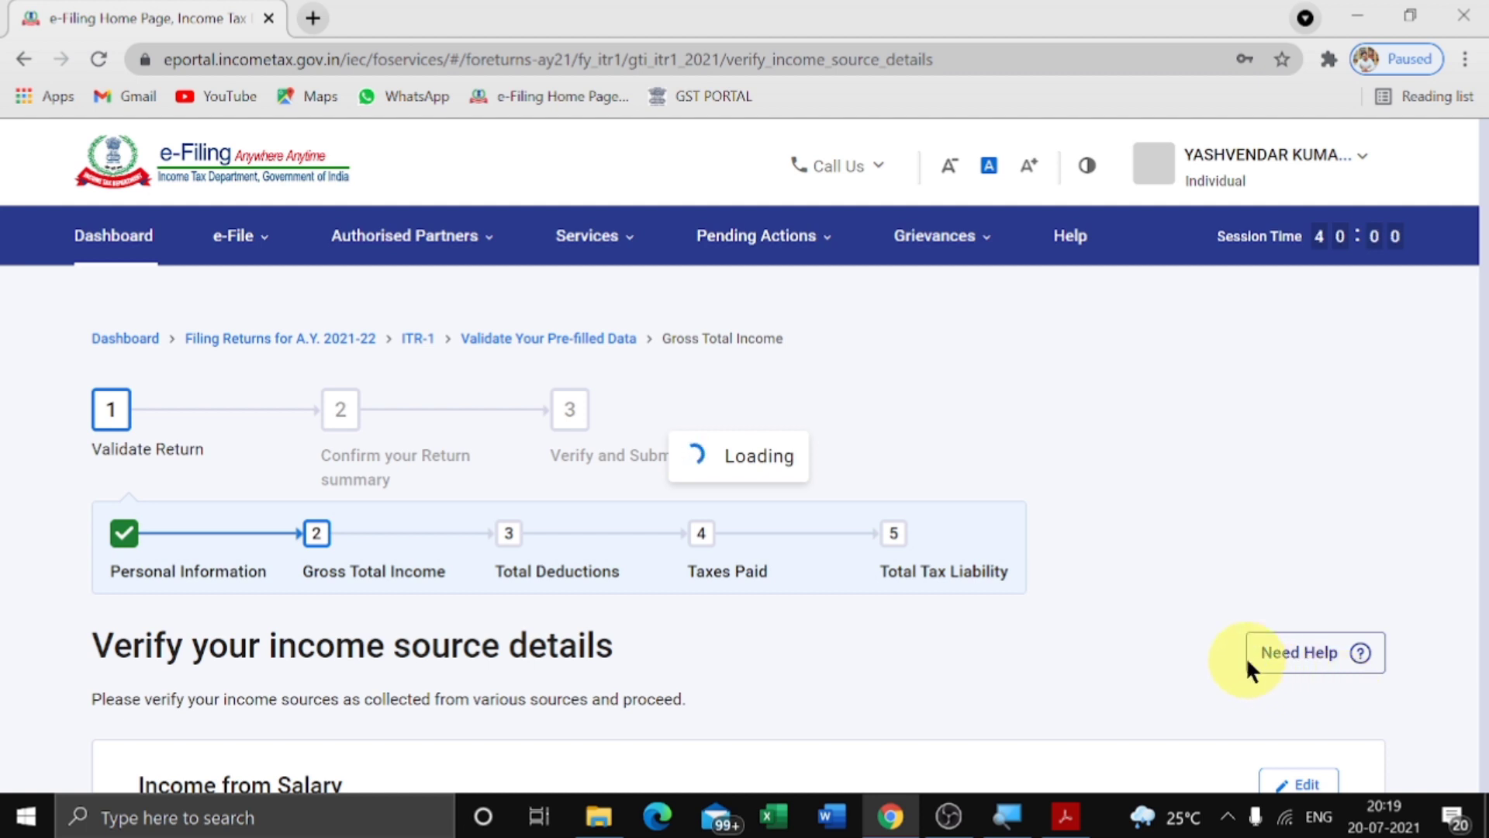
Step: Add another income from other sources, declaring savings bank account interest of 2000, and continue past the remaining questions
{"action": "scroll", "coordinate": [1195, 625], "scroll_direction": "down", "scroll_amount": 5}
{"action": "scroll", "coordinate": [1194, 626], "scroll_direction": "down", "scroll_amount": 3}
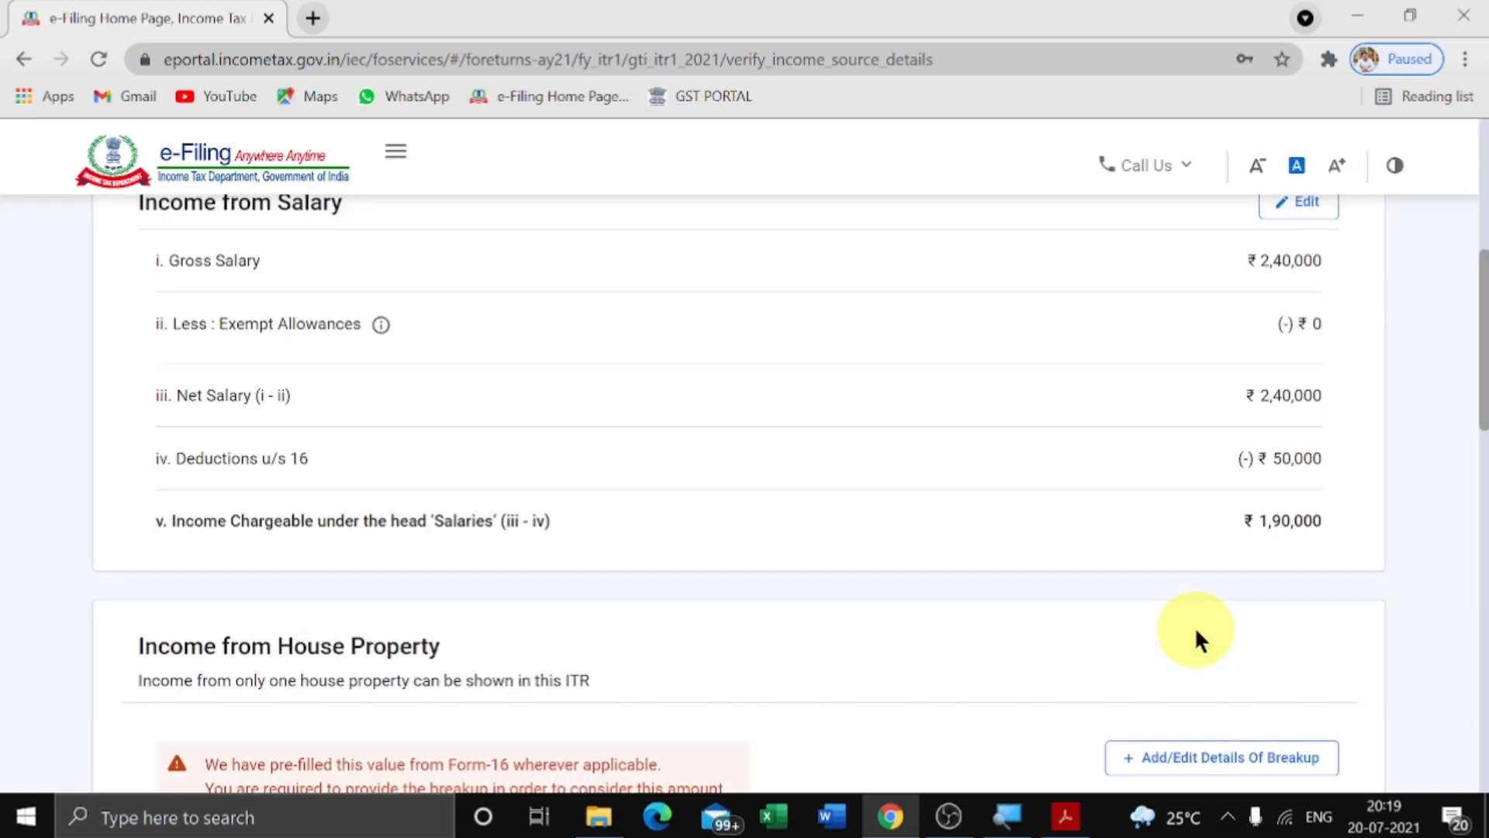
{"action": "scroll", "coordinate": [1194, 626], "scroll_direction": "down", "scroll_amount": 2}
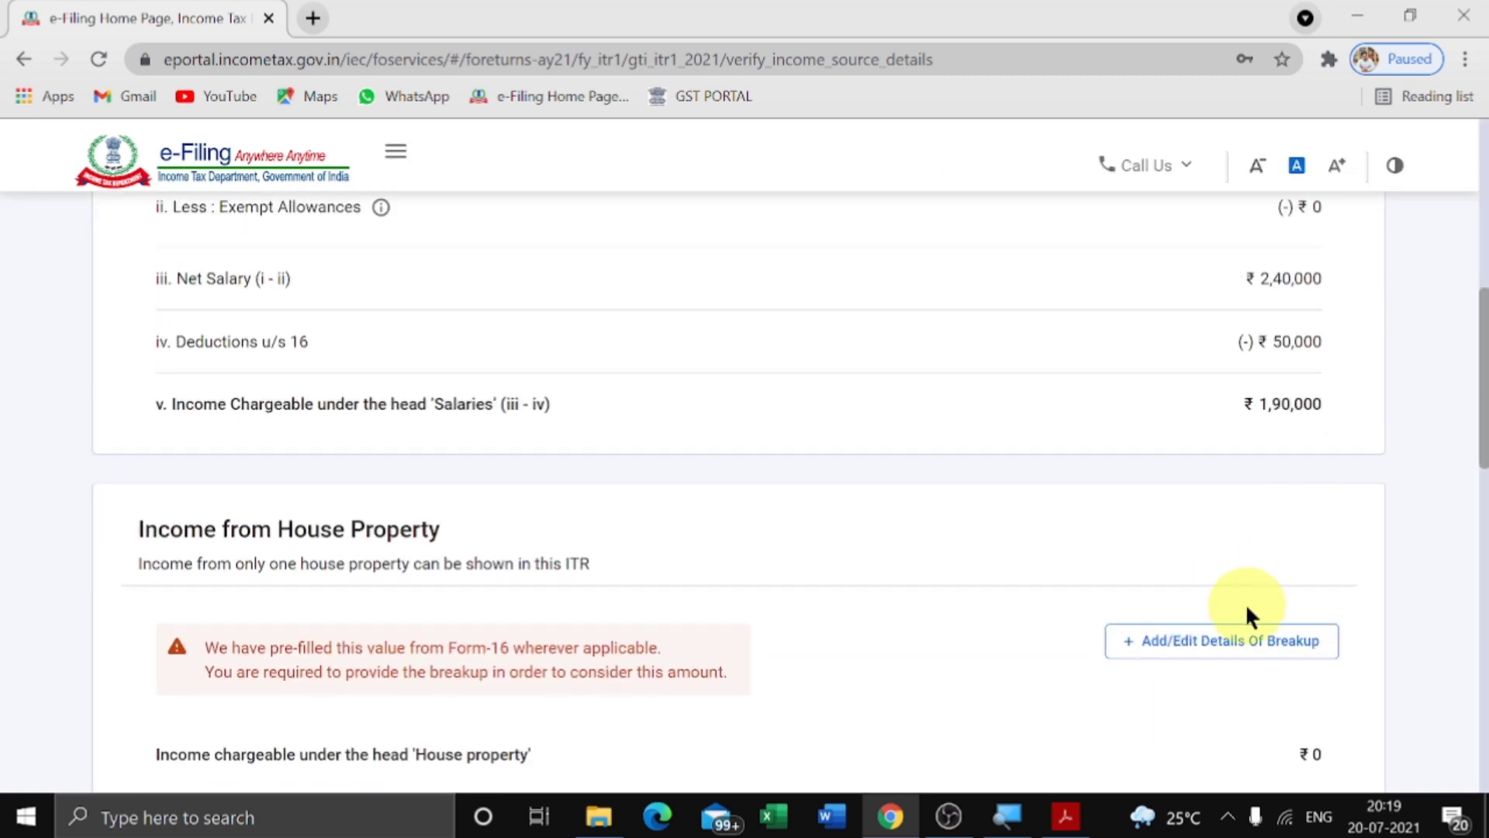
{"action": "scroll", "coordinate": [1246, 610], "scroll_direction": "down", "scroll_amount": 6}
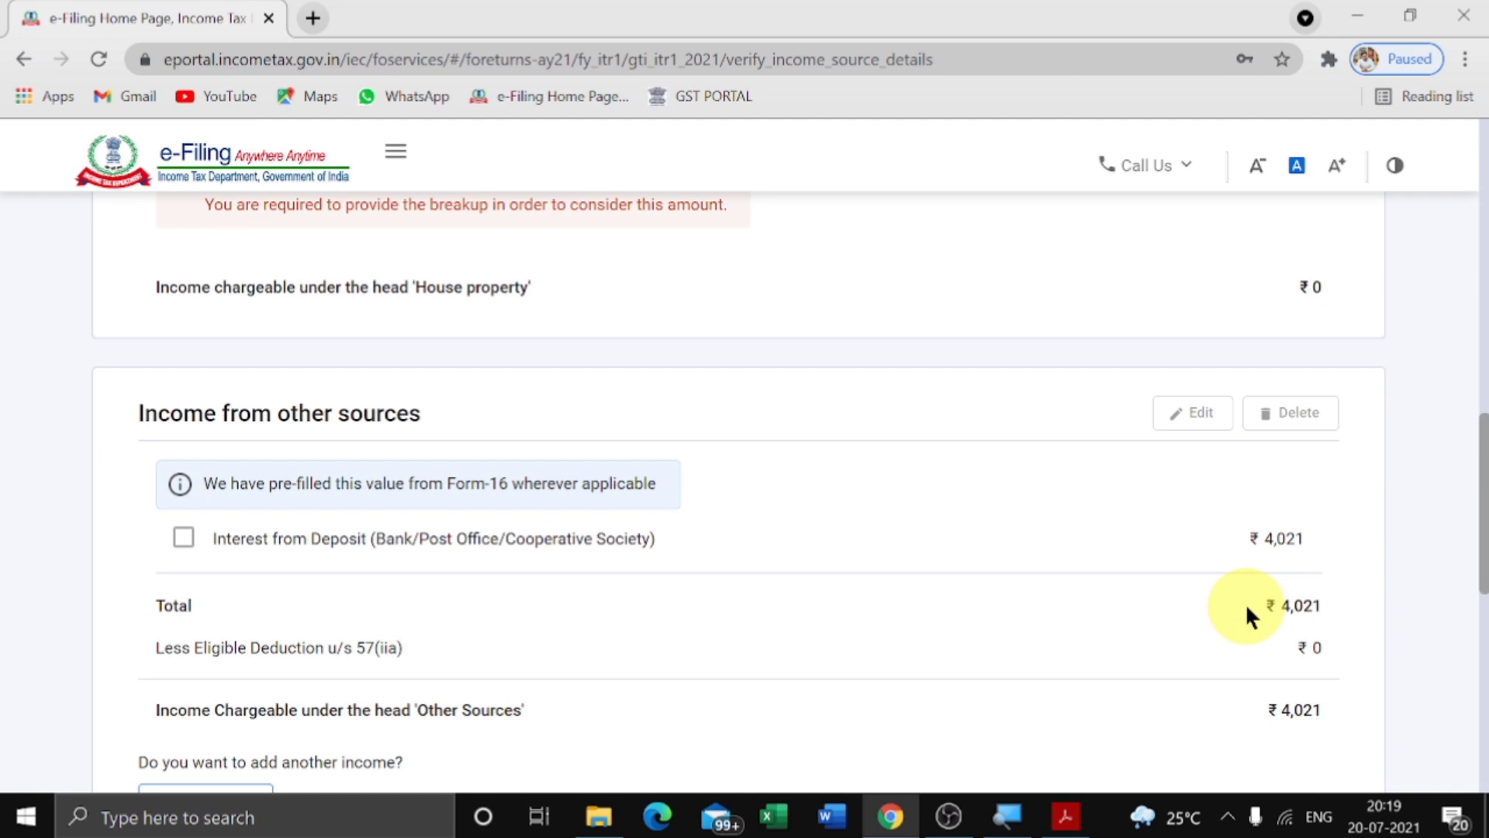
{"action": "scroll", "coordinate": [1245, 603], "scroll_direction": "down", "scroll_amount": 2}
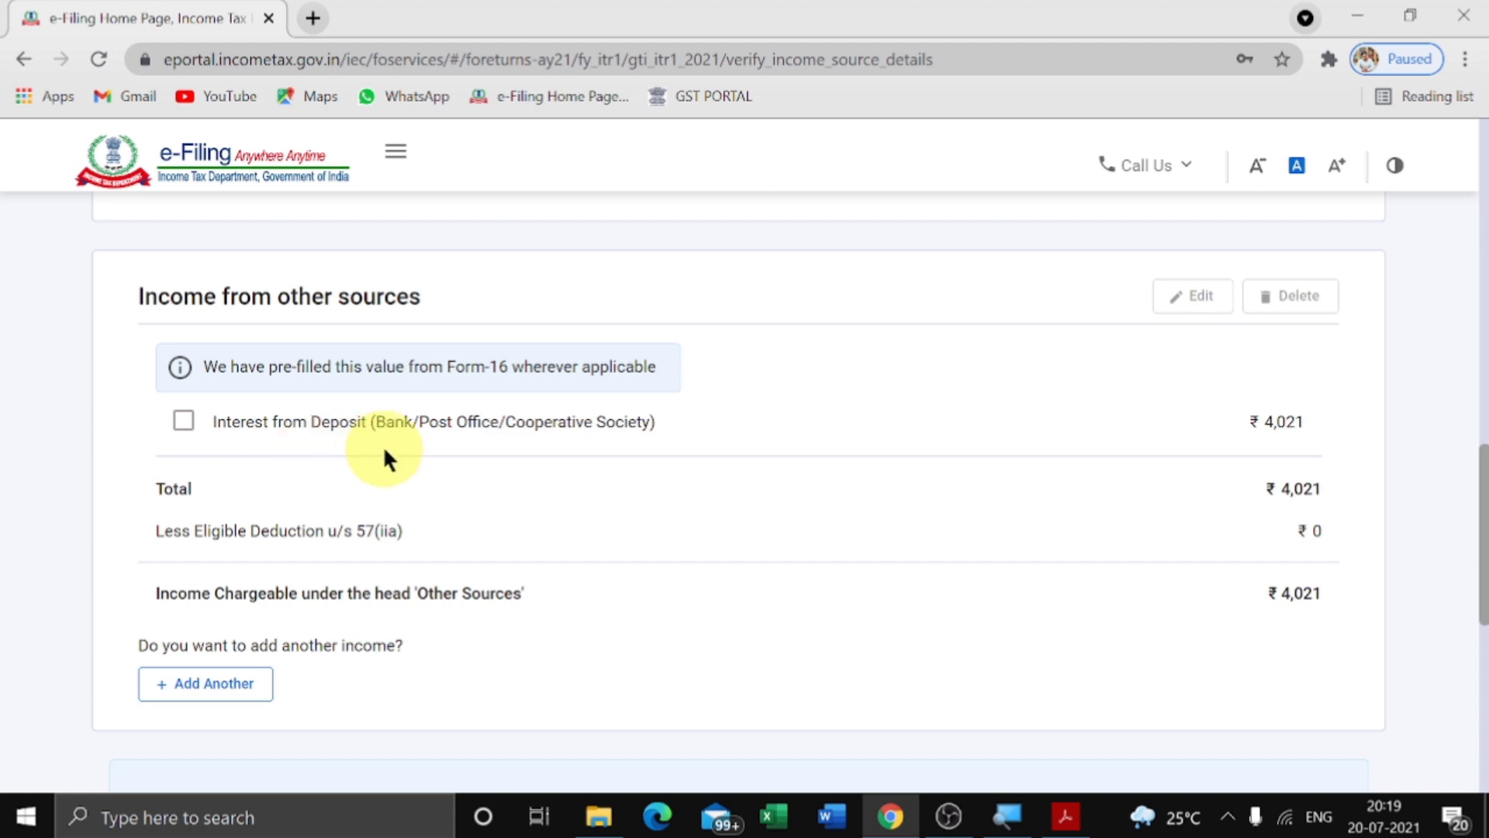
{"action": "left_click", "coordinate": [234, 682]}
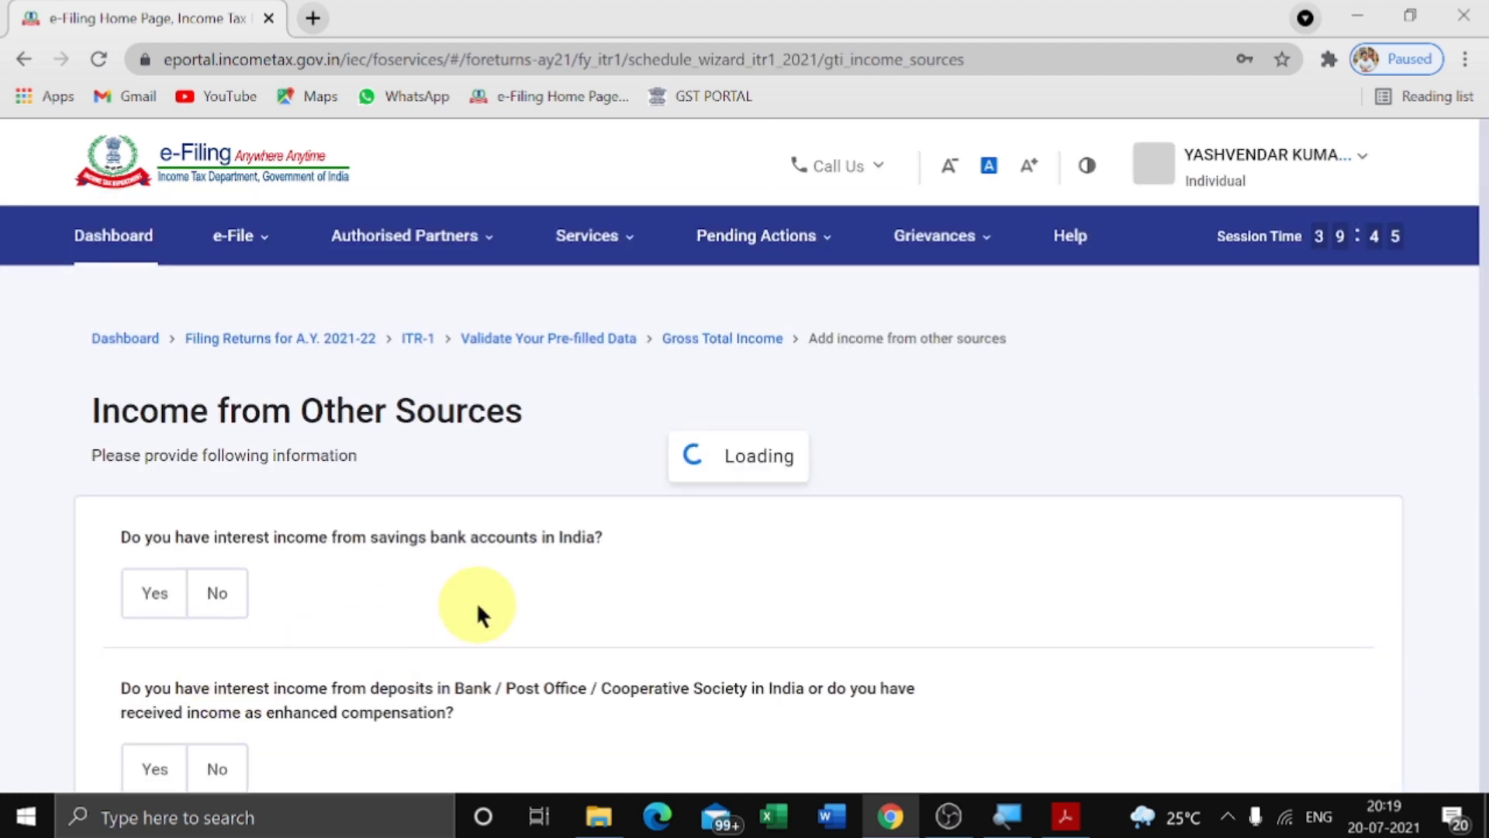
{"action": "scroll", "coordinate": [184, 543], "scroll_direction": "down", "scroll_amount": 1}
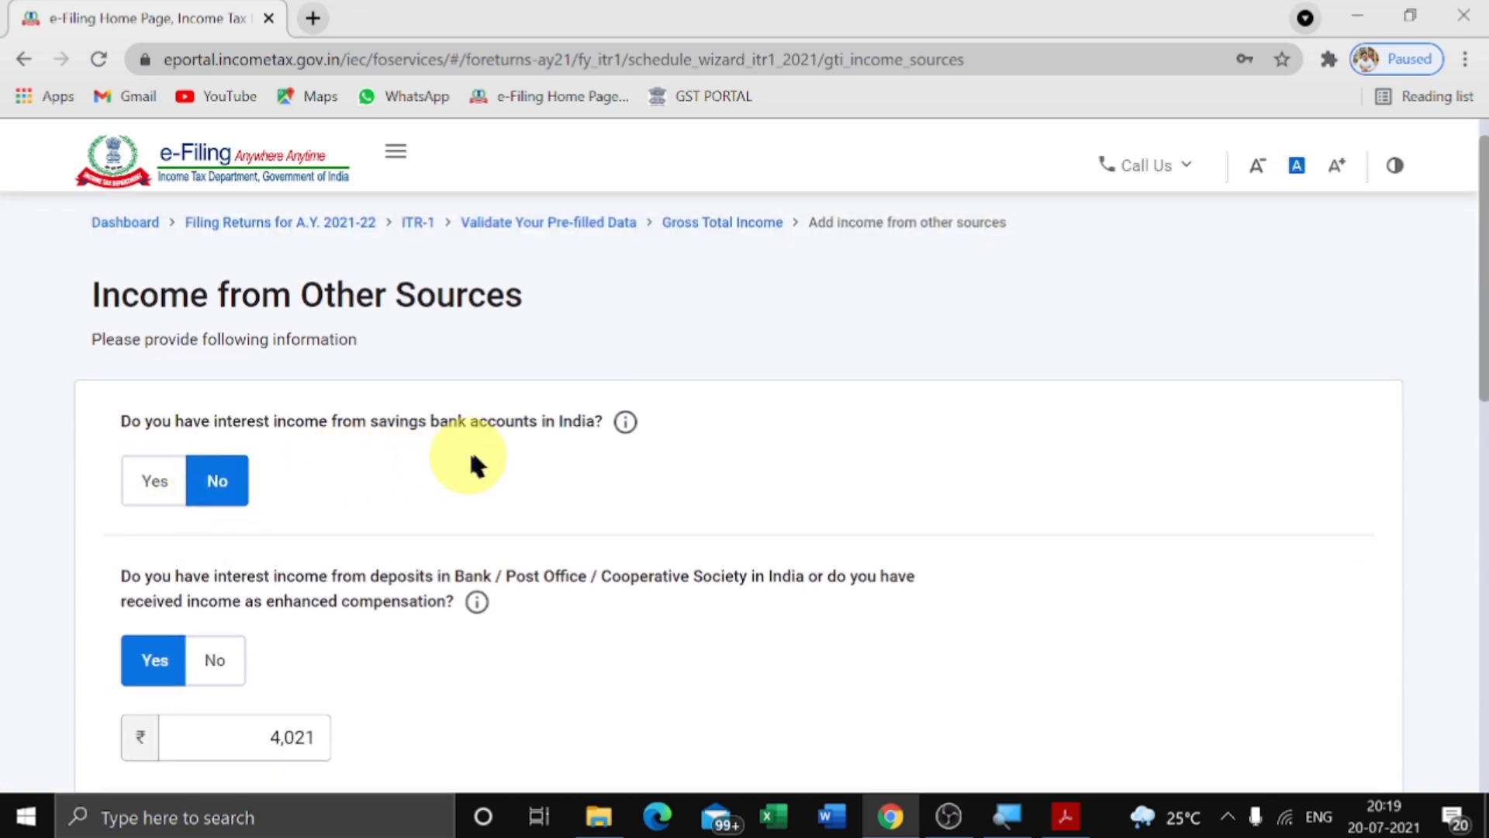
{"action": "left_click", "coordinate": [166, 487]}
{"action": "left_click", "coordinate": [236, 558]}
{"action": "type", "text": "2000"}
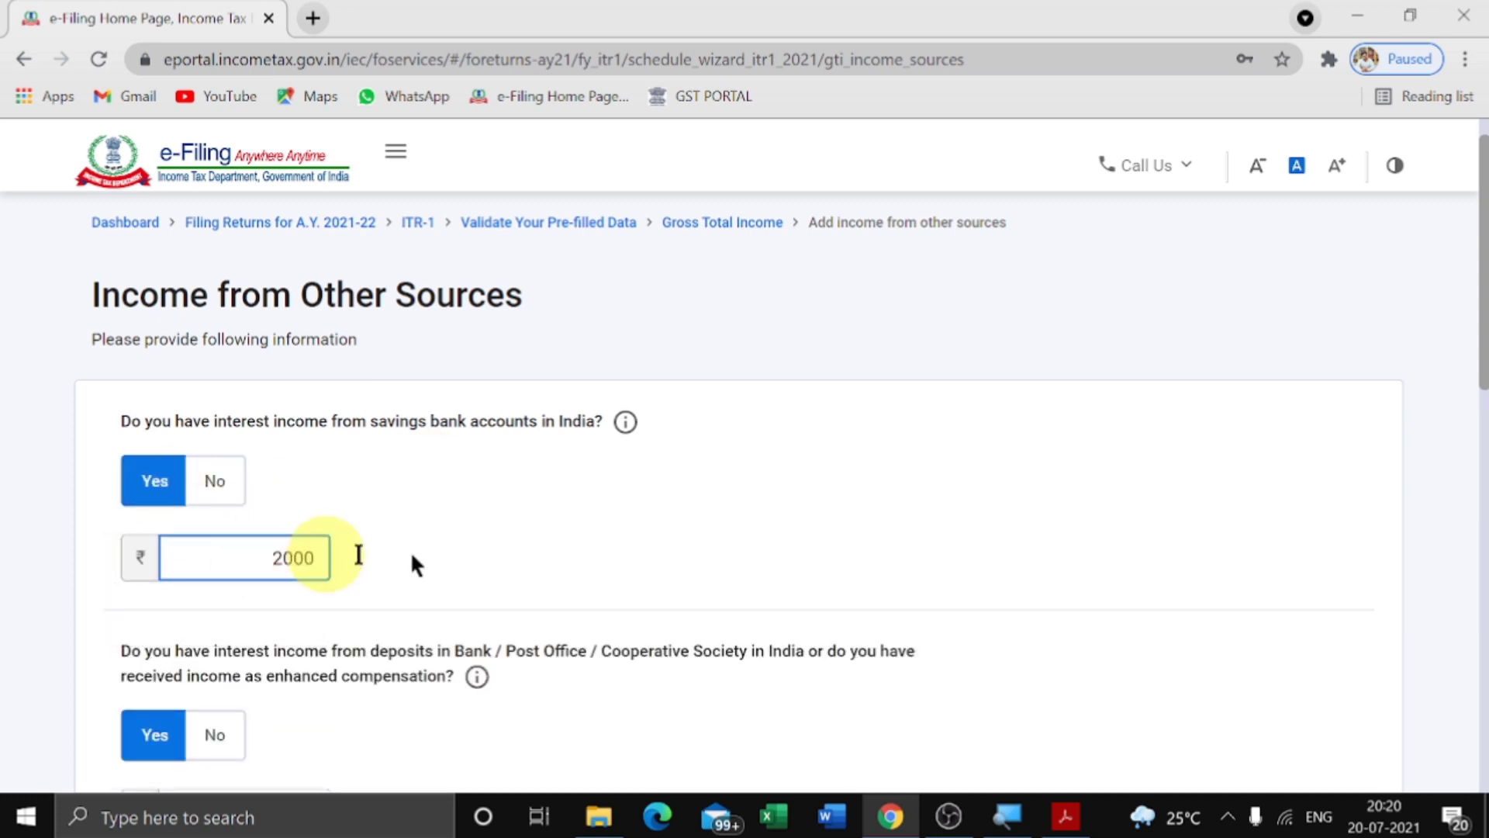
{"action": "scroll", "coordinate": [412, 564], "scroll_direction": "down", "scroll_amount": 12}
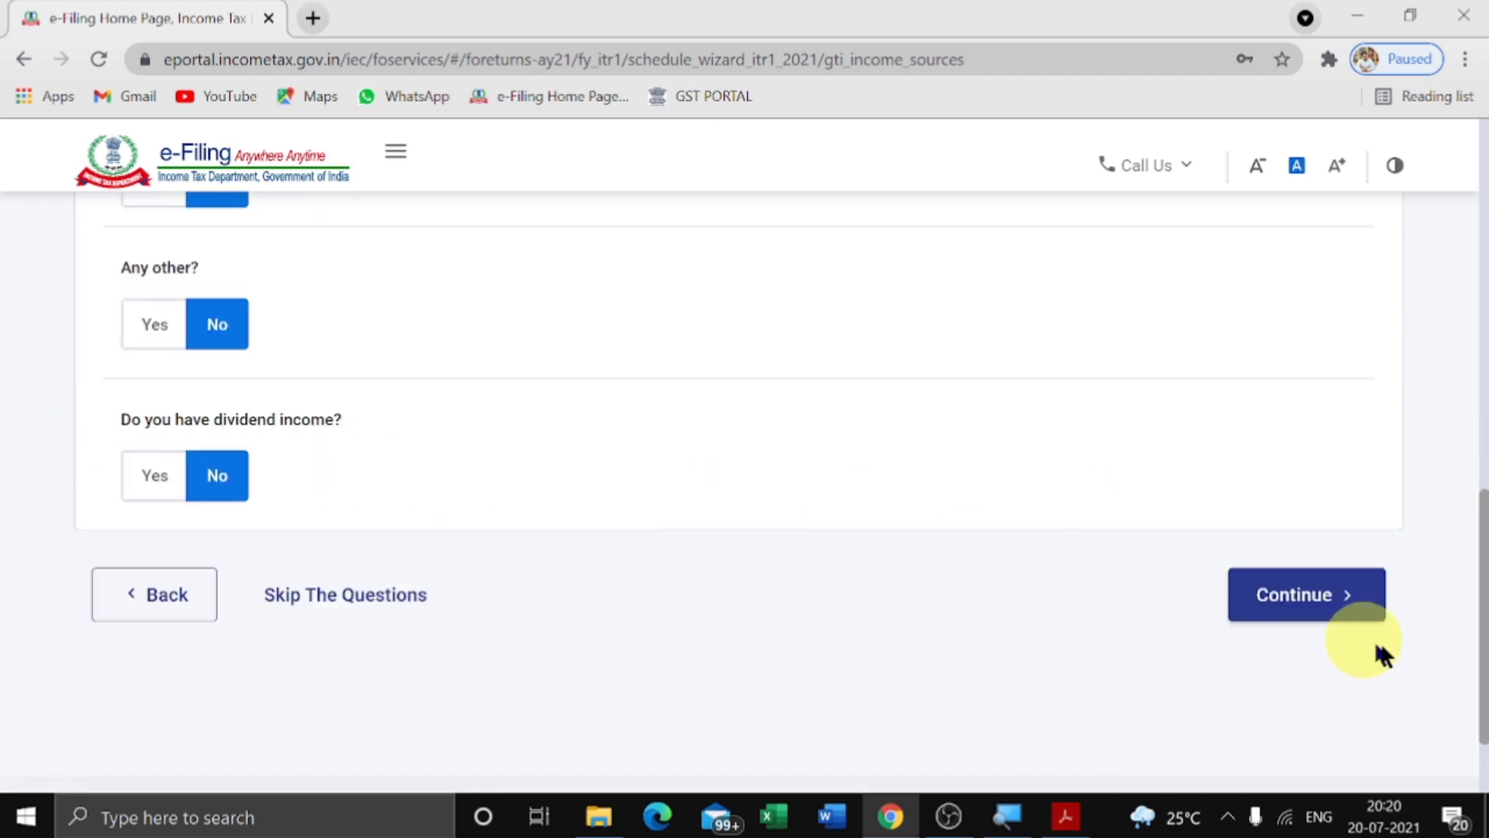
{"action": "left_click", "coordinate": [1307, 620]}
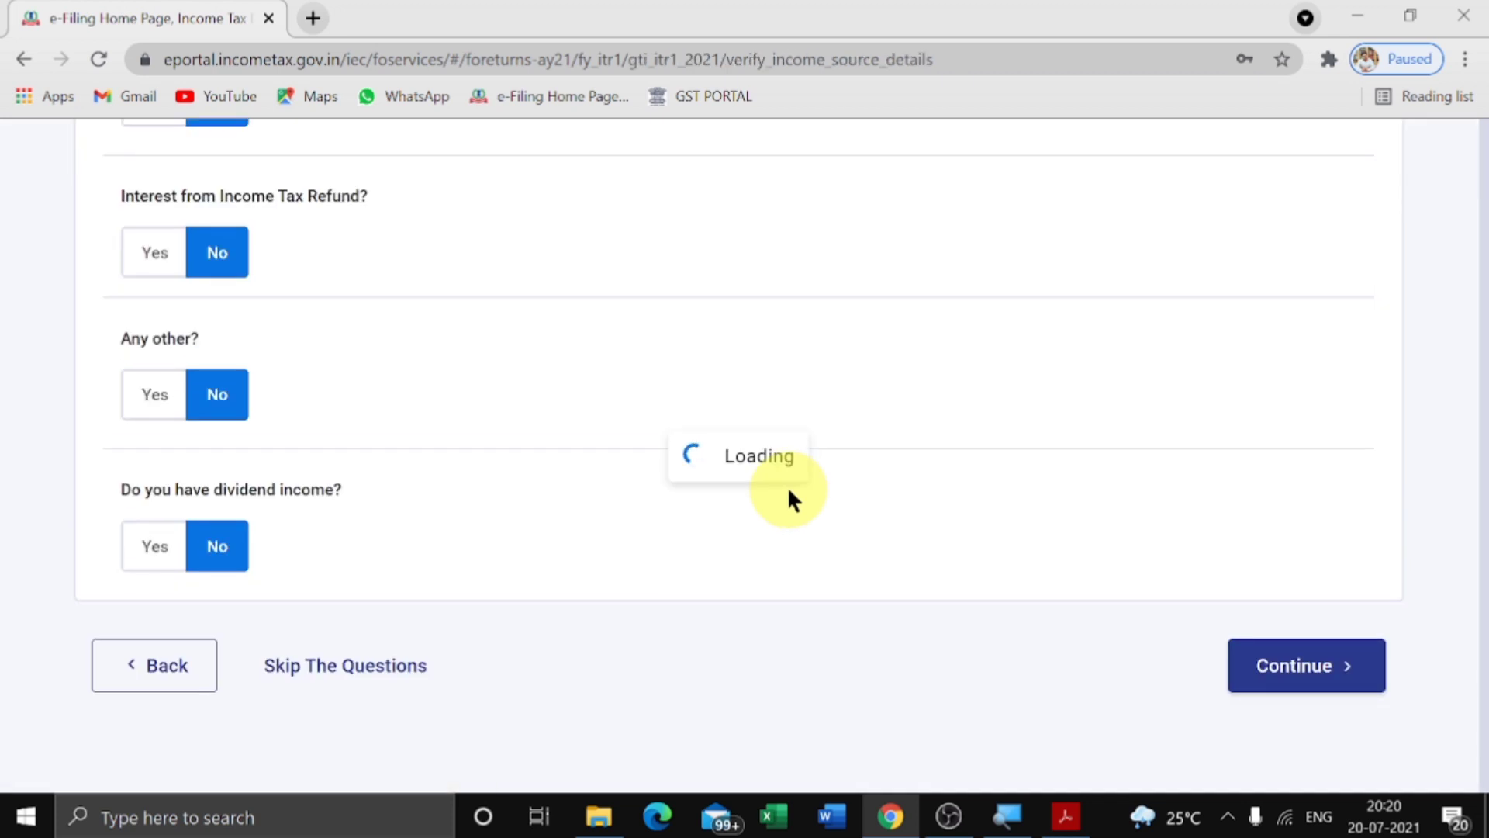
Step: Review the salary, house property and other sources figures, and confirm the Gross Total Income section
{"action": "scroll", "coordinate": [867, 552], "scroll_direction": "down", "scroll_amount": 5}
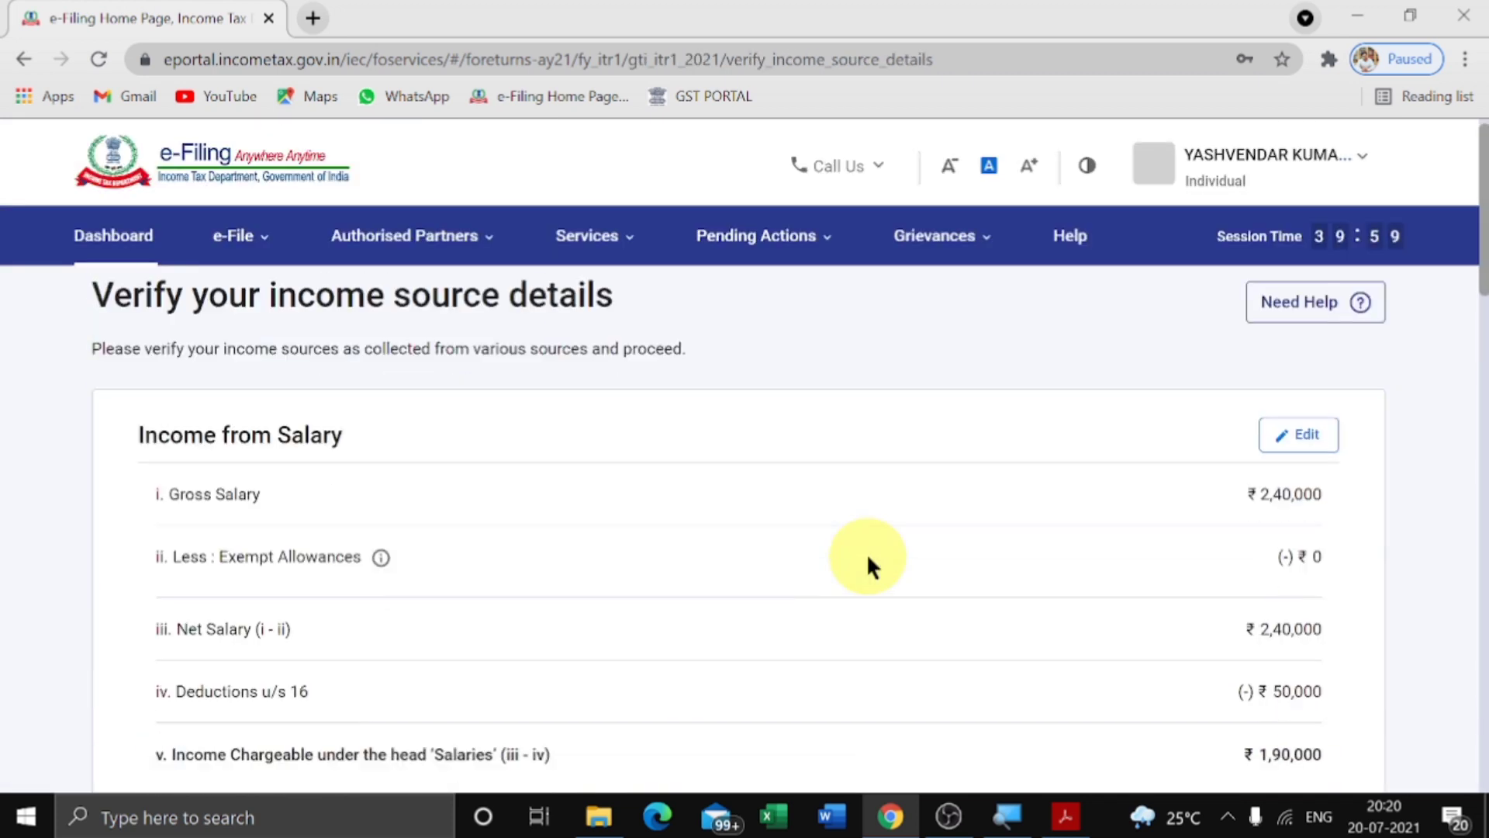
{"action": "scroll", "coordinate": [867, 552], "scroll_direction": "down", "scroll_amount": 3}
{"action": "scroll", "coordinate": [867, 552], "scroll_direction": "up", "scroll_amount": 5}
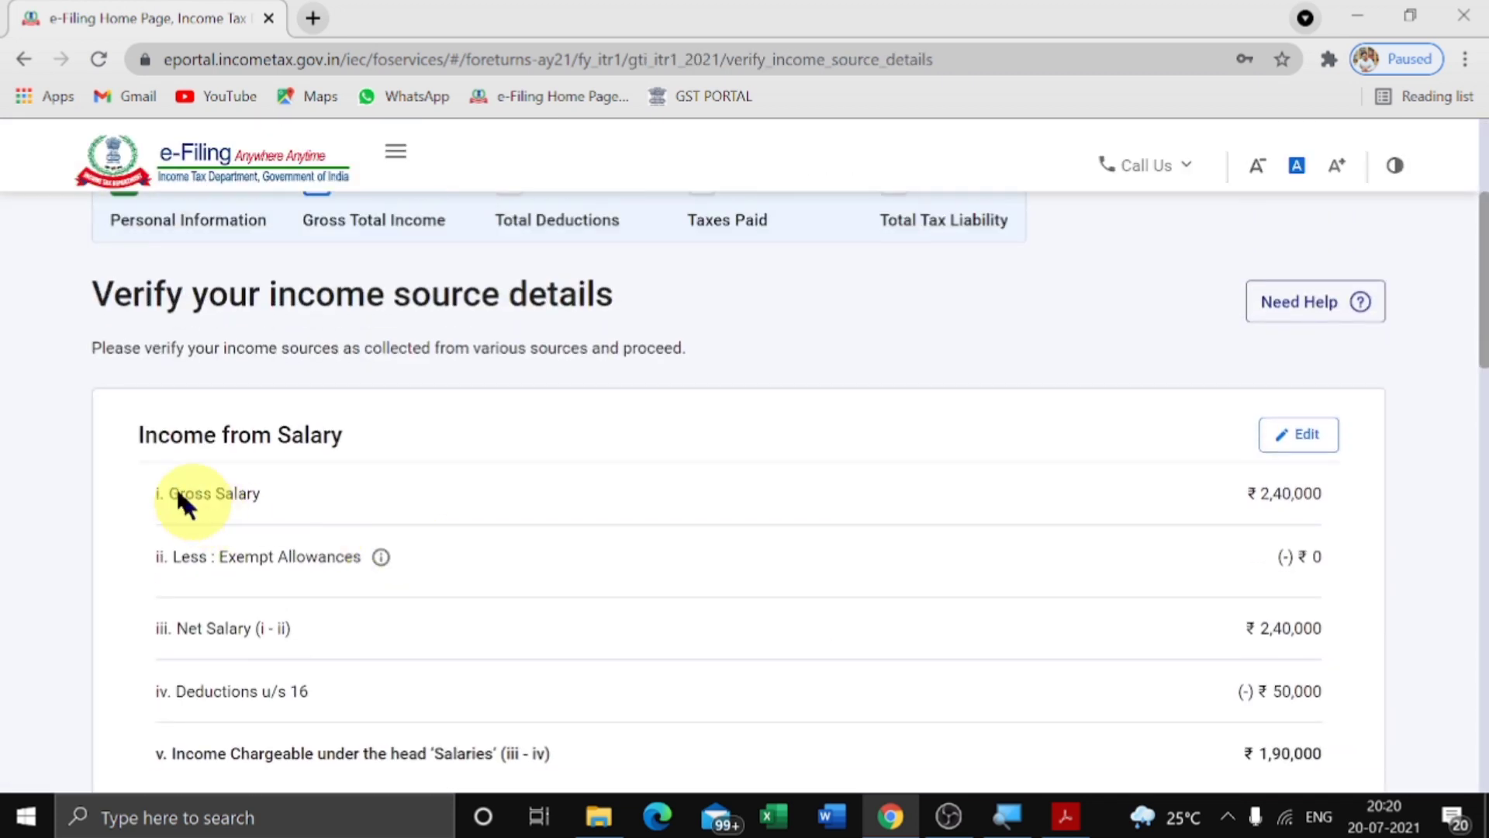
{"action": "scroll", "coordinate": [1243, 530], "scroll_direction": "down", "scroll_amount": 1}
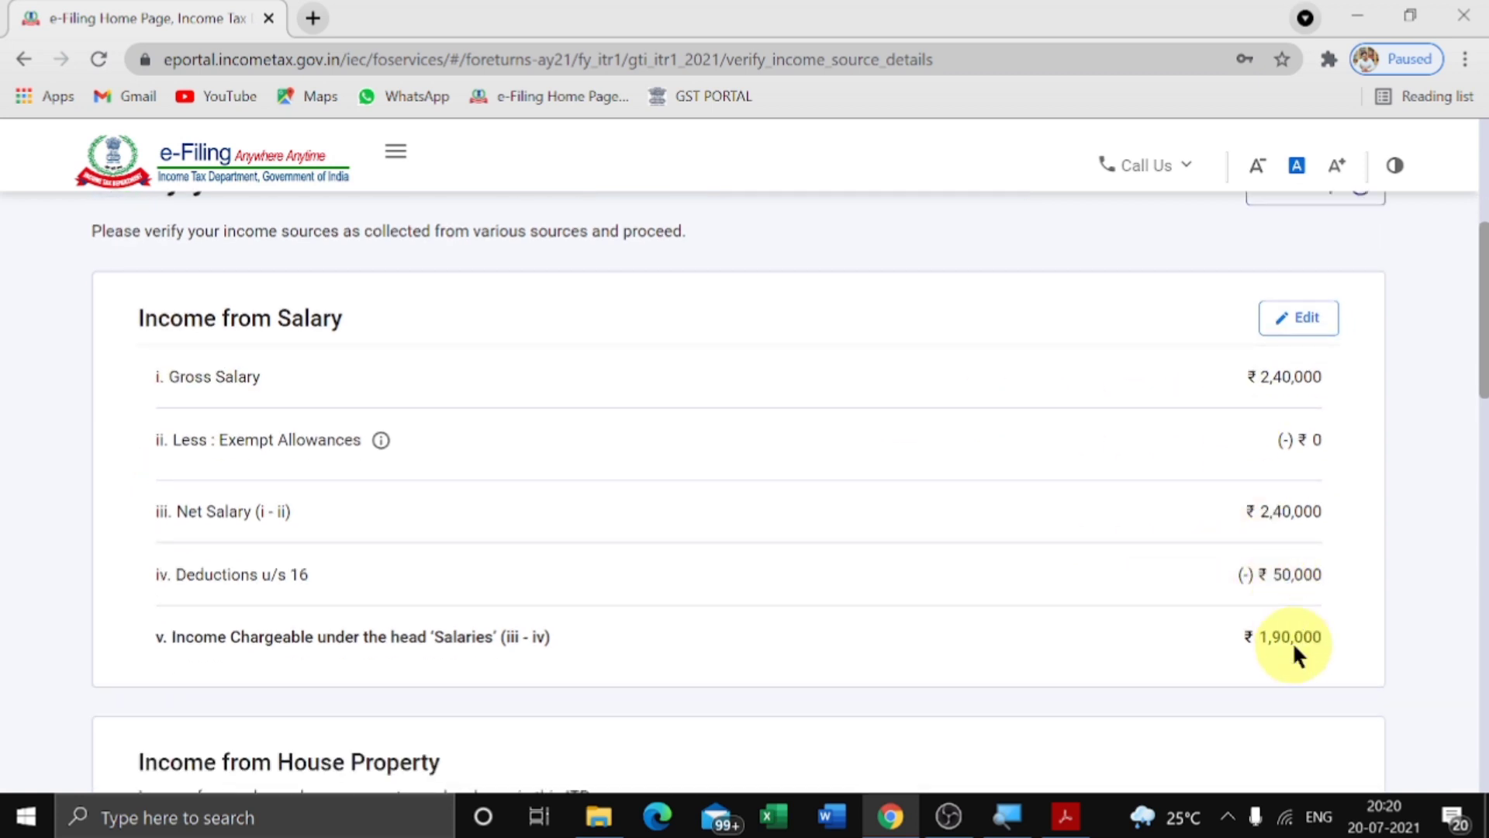
{"action": "scroll", "coordinate": [1293, 651], "scroll_direction": "down", "scroll_amount": 6}
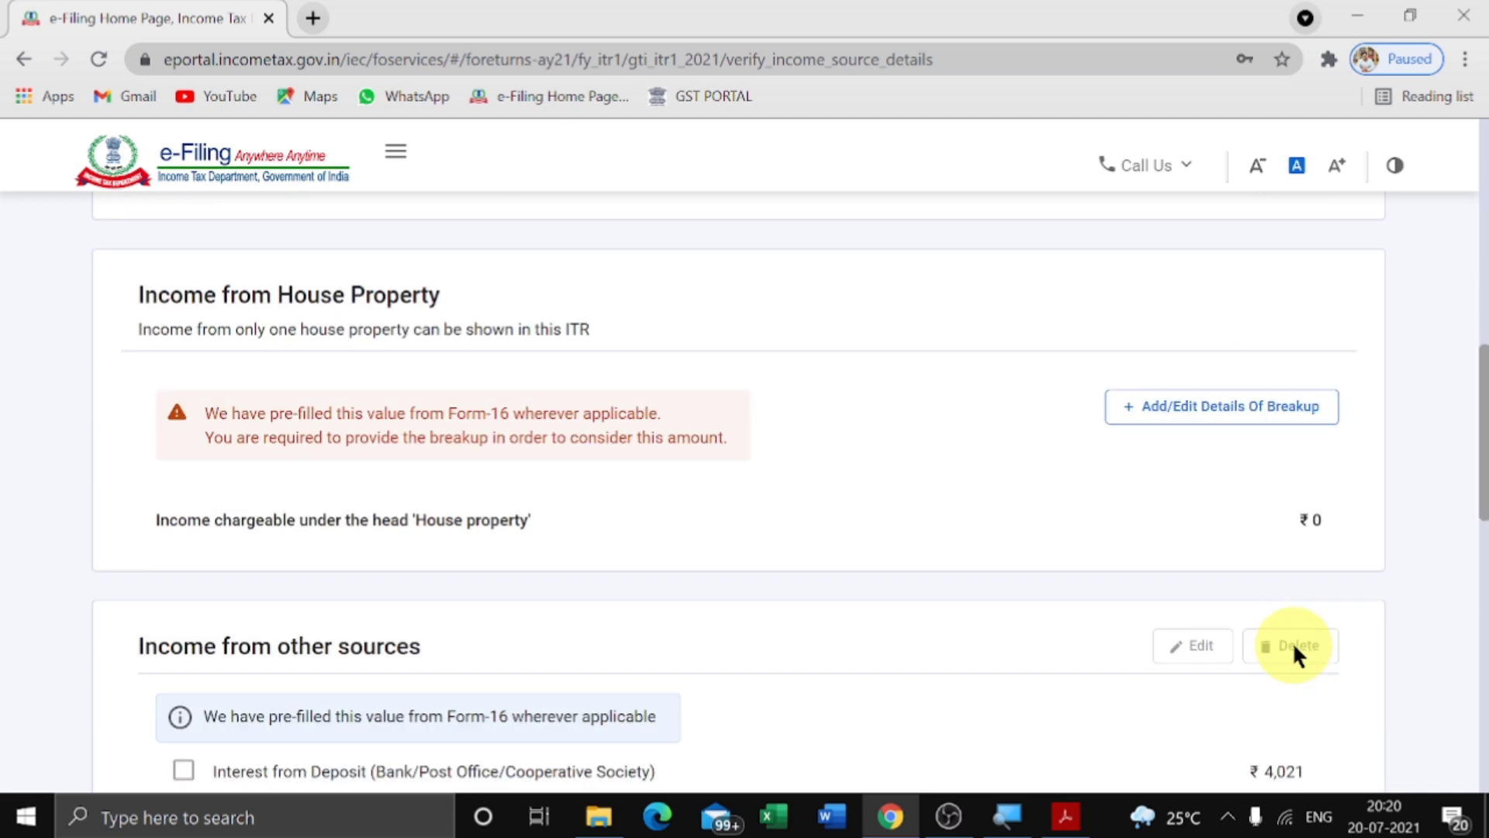
{"action": "scroll", "coordinate": [1292, 643], "scroll_direction": "down", "scroll_amount": 3}
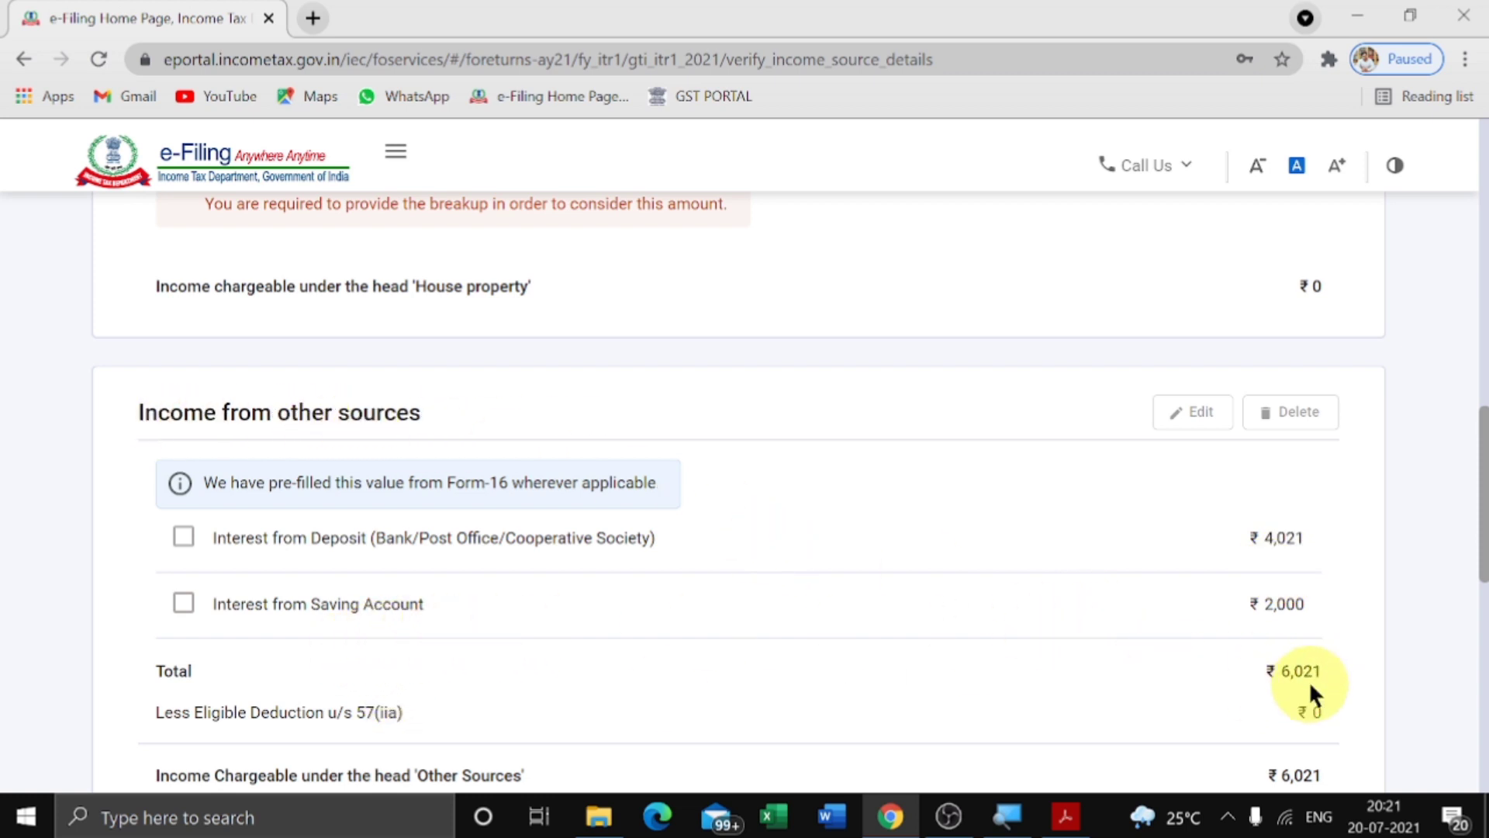
{"action": "scroll", "coordinate": [1309, 681], "scroll_direction": "down", "scroll_amount": 5}
{"action": "scroll", "coordinate": [1309, 681], "scroll_direction": "down", "scroll_amount": 1}
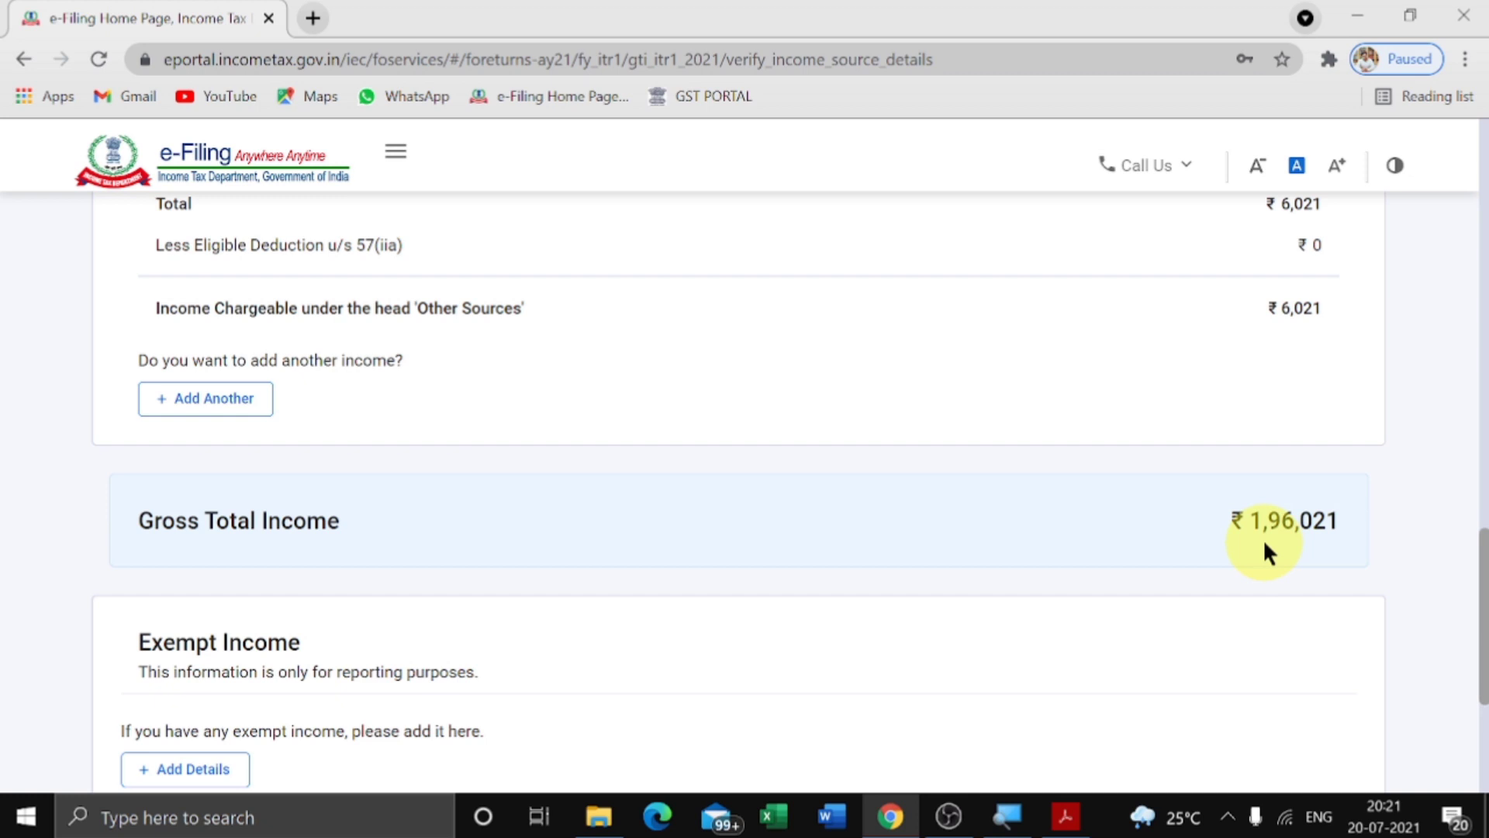
{"action": "scroll", "coordinate": [1264, 549], "scroll_direction": "down", "scroll_amount": 3}
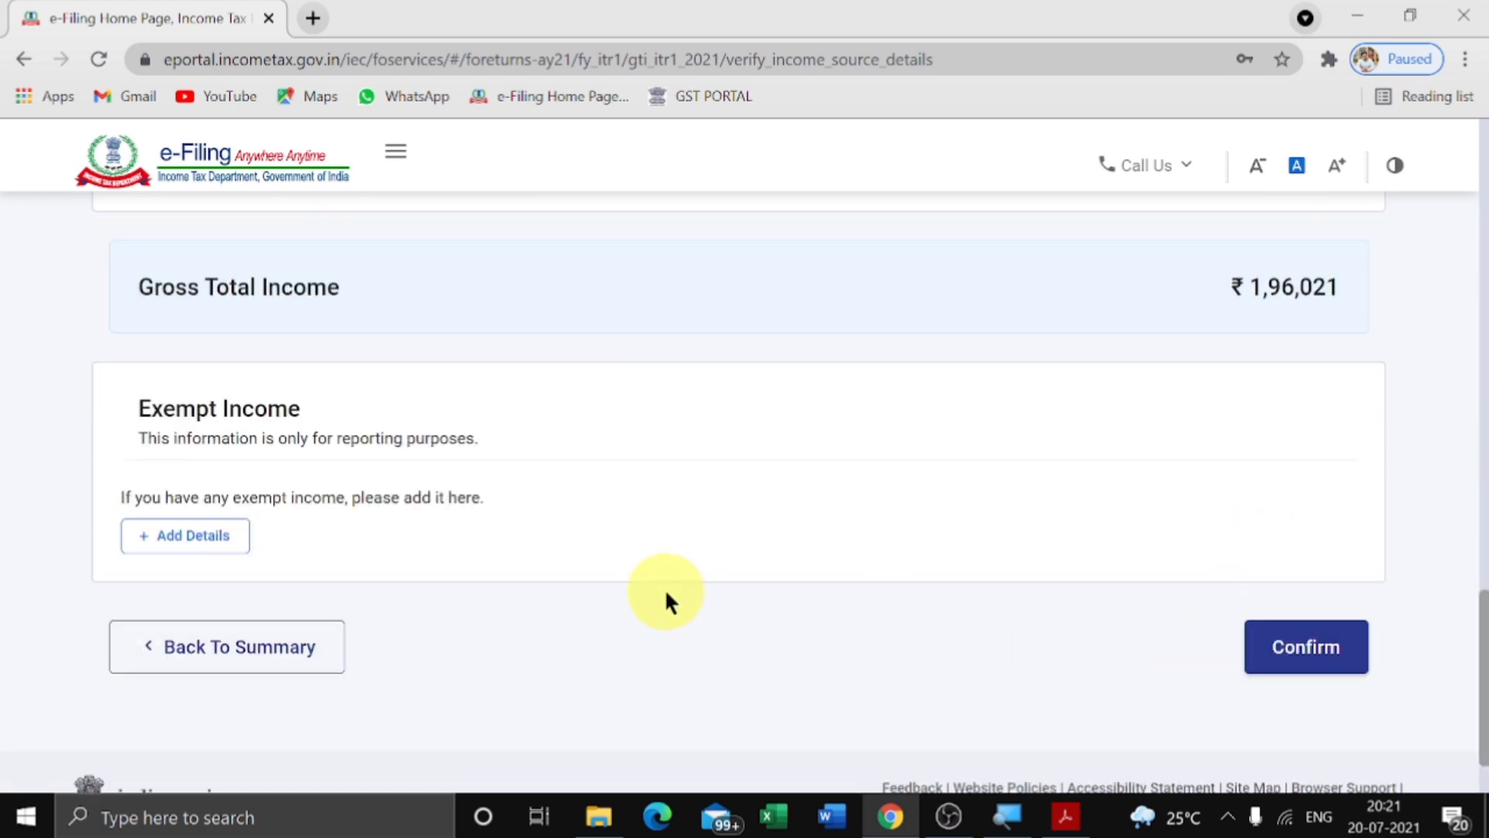
{"action": "left_click", "coordinate": [1296, 658]}
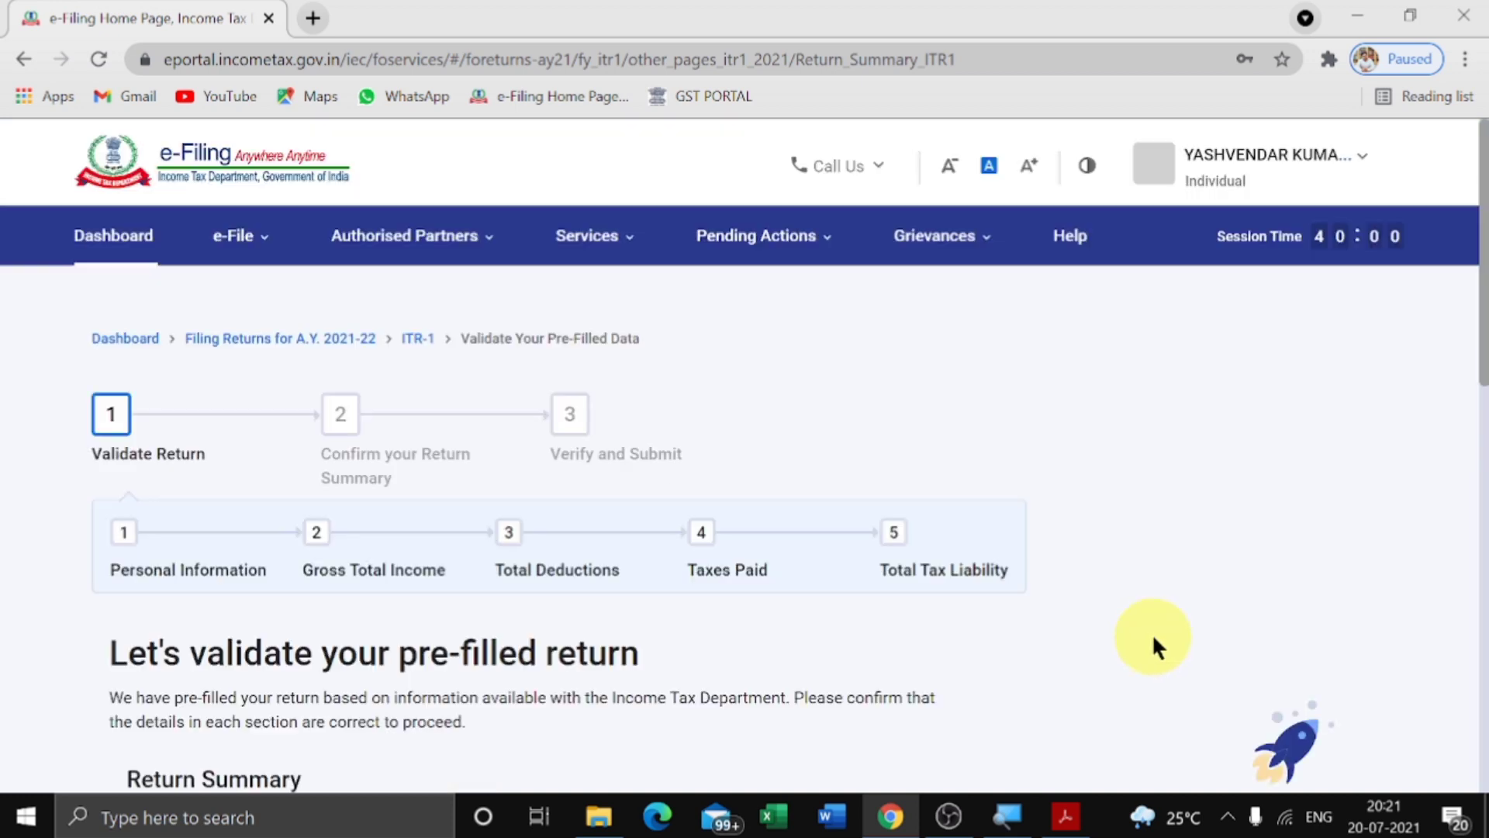
Step: Open the Total Deductions section of the return and check the Chapter VI-A deduction amounts in Form 16 in Adobe Reader Touch
{"action": "scroll", "coordinate": [1028, 602], "scroll_direction": "down", "scroll_amount": 7}
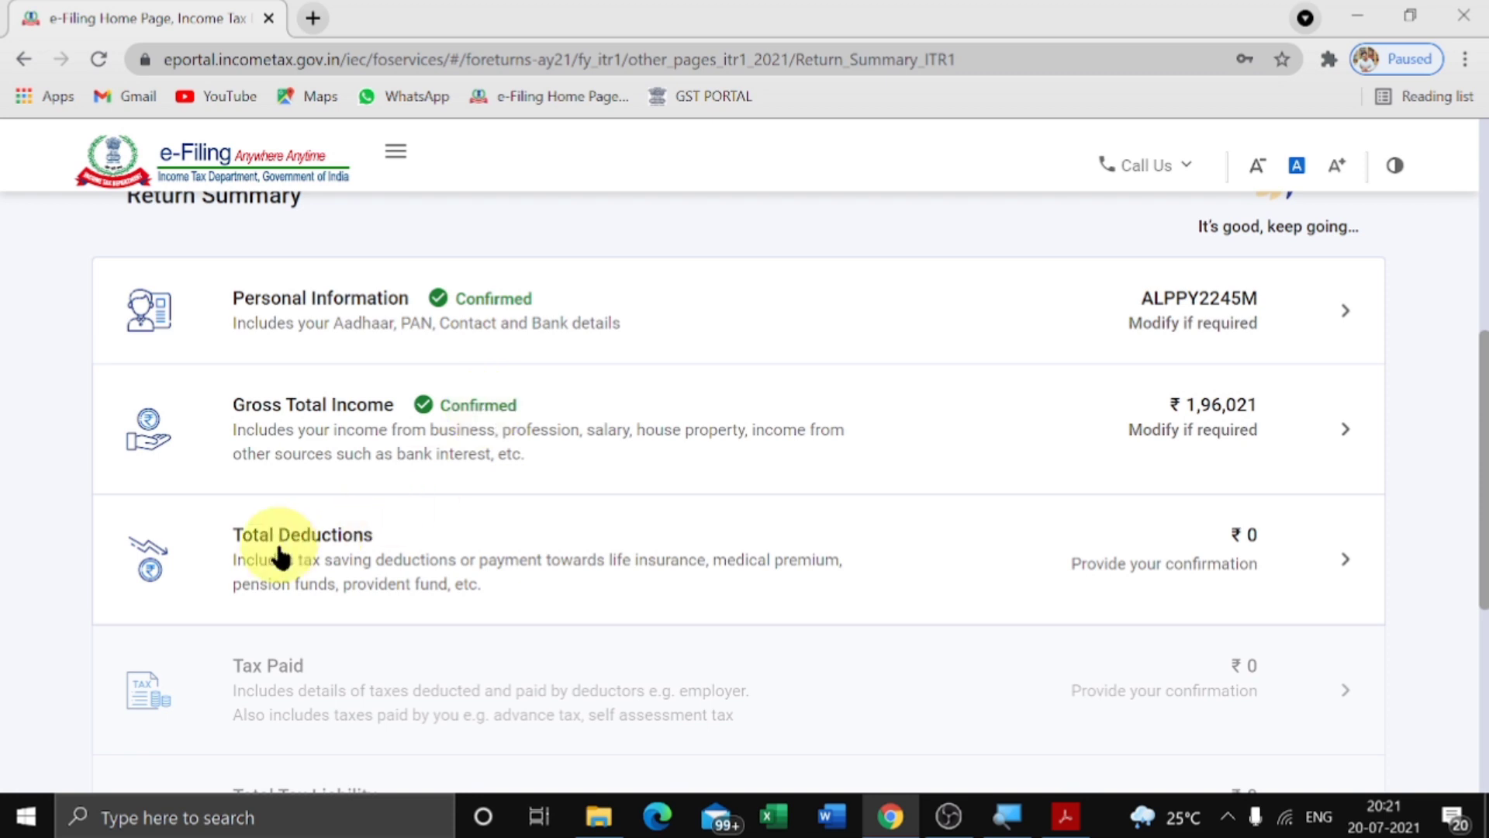
{"action": "left_click", "coordinate": [1348, 564]}
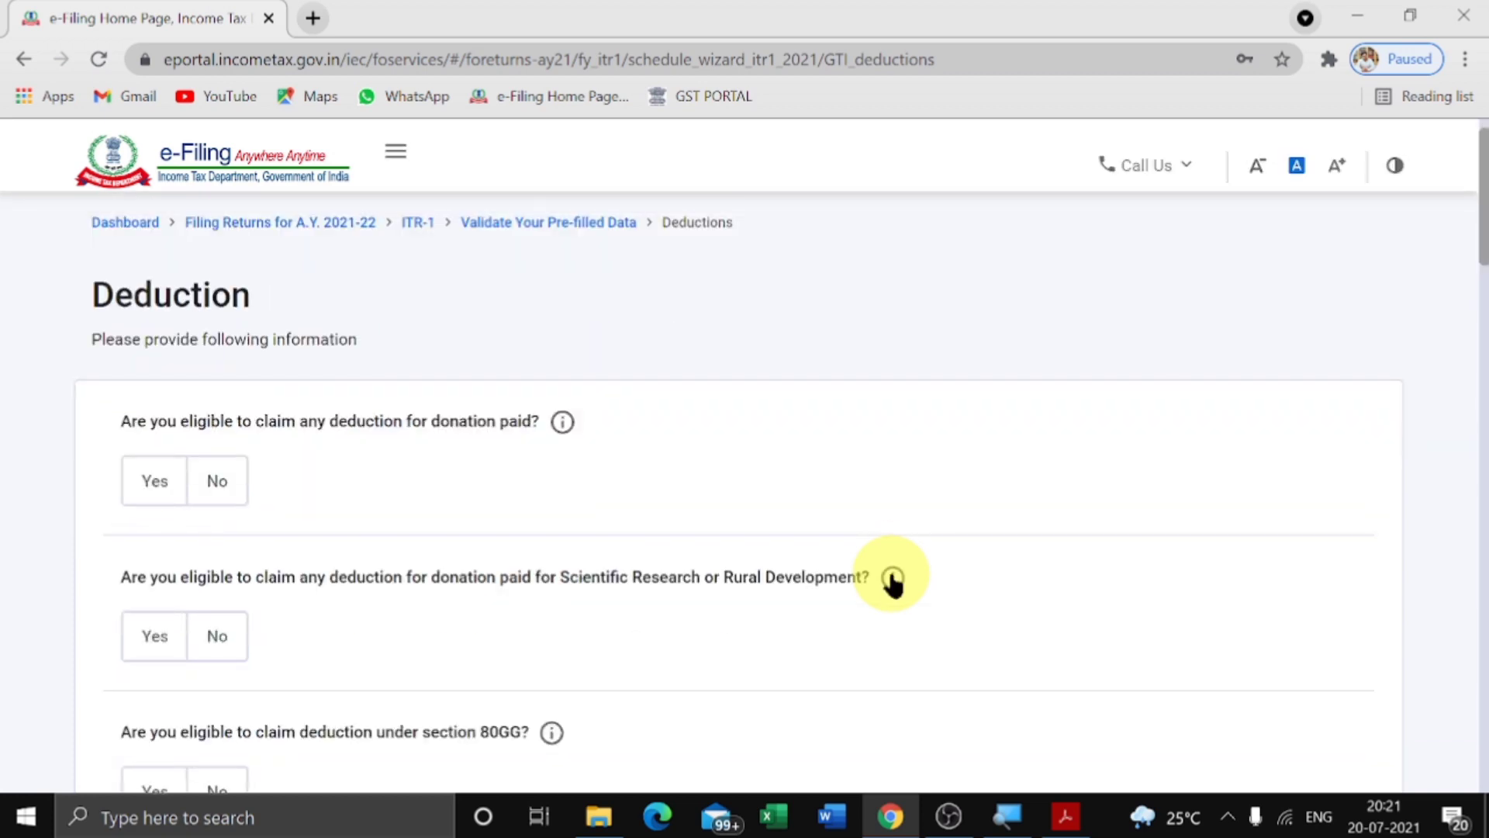
{"action": "key", "text": "alt+Tab"}
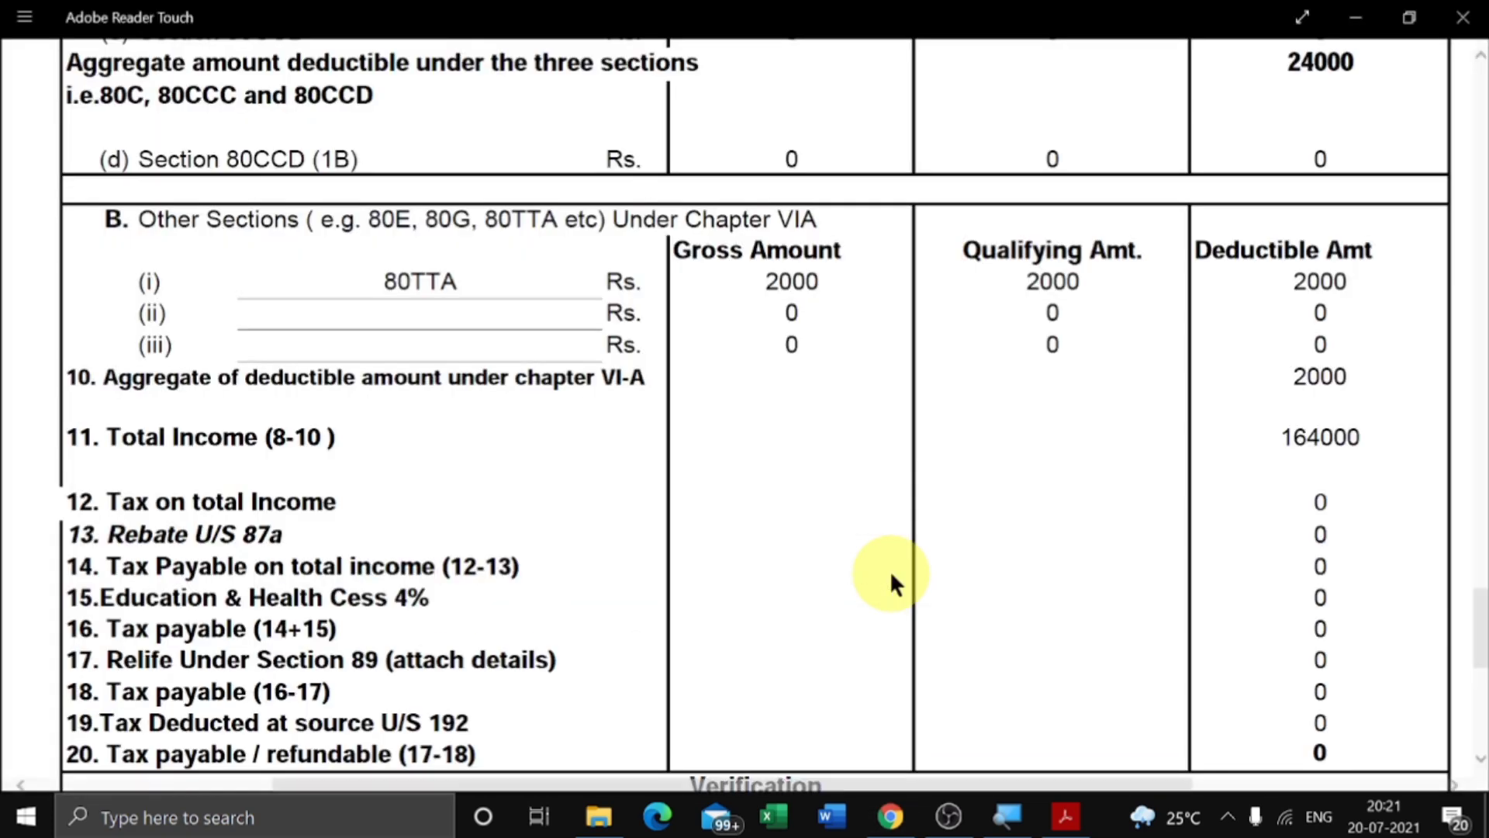
{"action": "scroll", "coordinate": [892, 584], "scroll_direction": "up", "scroll_amount": 1}
{"action": "scroll", "coordinate": [891, 583], "scroll_direction": "up", "scroll_amount": 4}
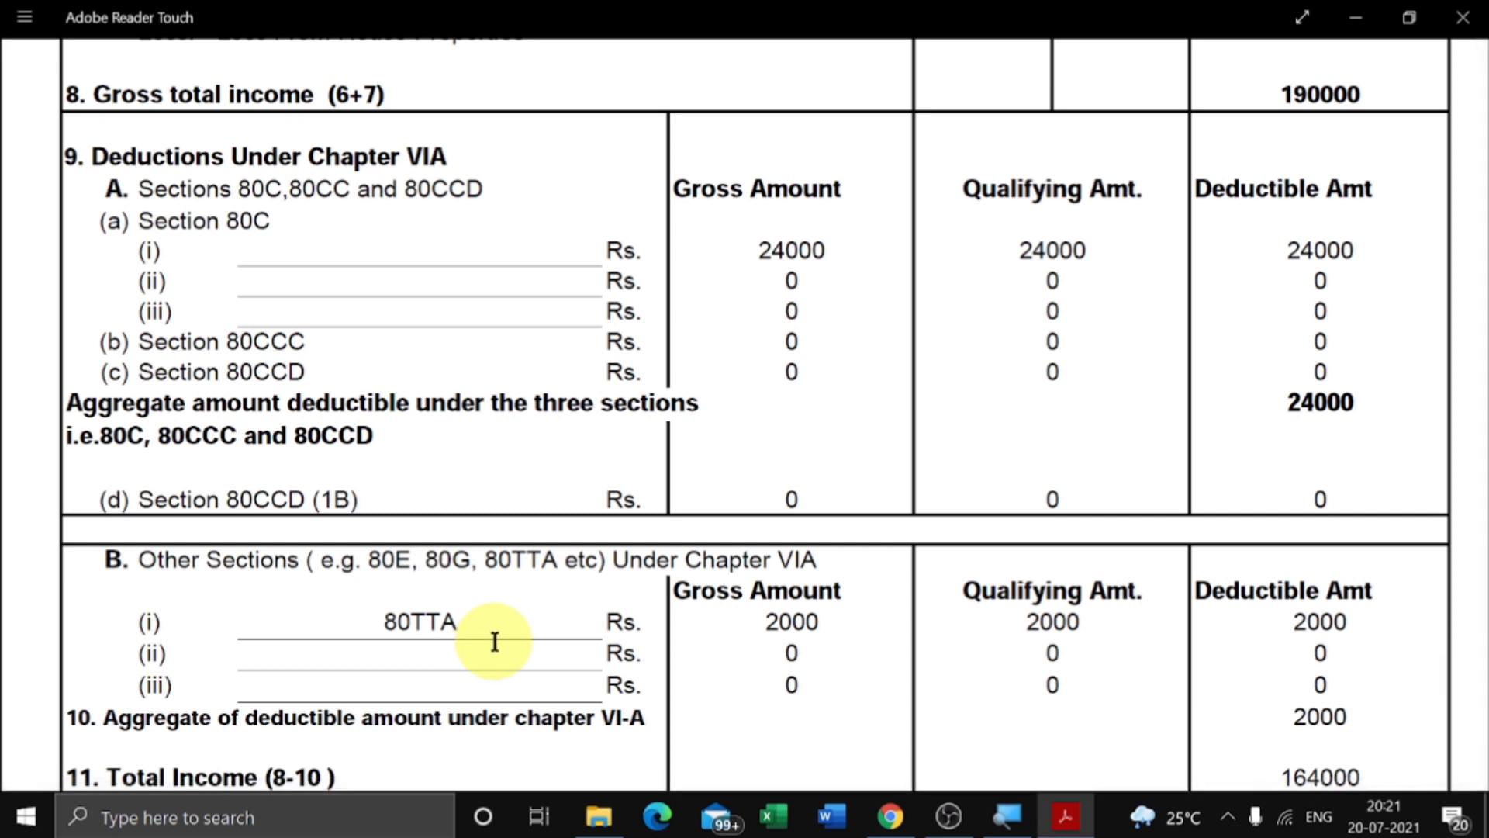
Step: Declare eligibility for the Section 80C deduction in the return, claim 24000, and compare with the deductions in Form 16
{"action": "scroll", "coordinate": [322, 570], "scroll_direction": "down", "scroll_amount": 2}
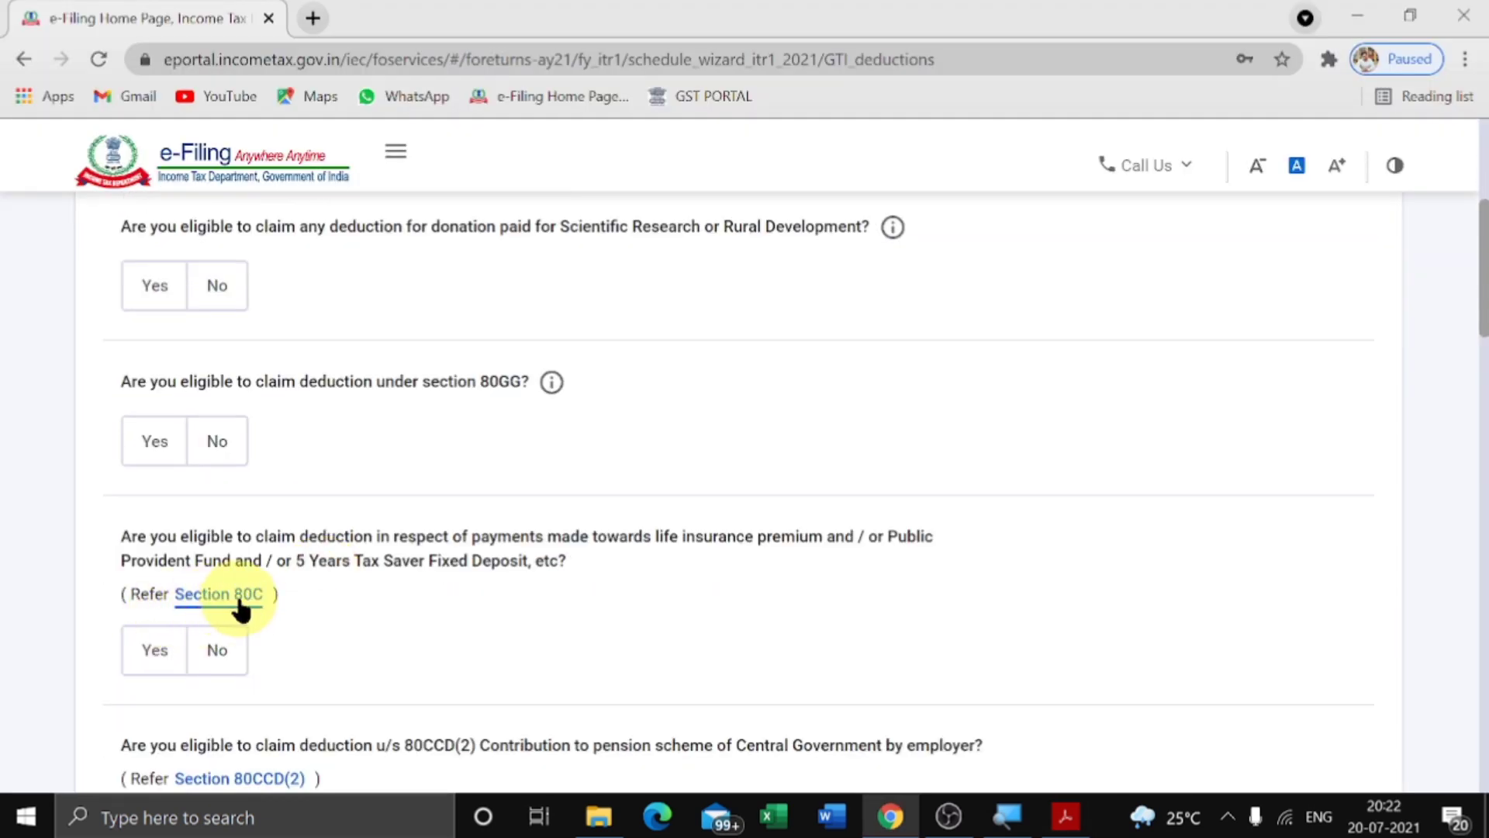
{"action": "left_click", "coordinate": [155, 649]}
{"action": "left_click", "coordinate": [256, 645]}
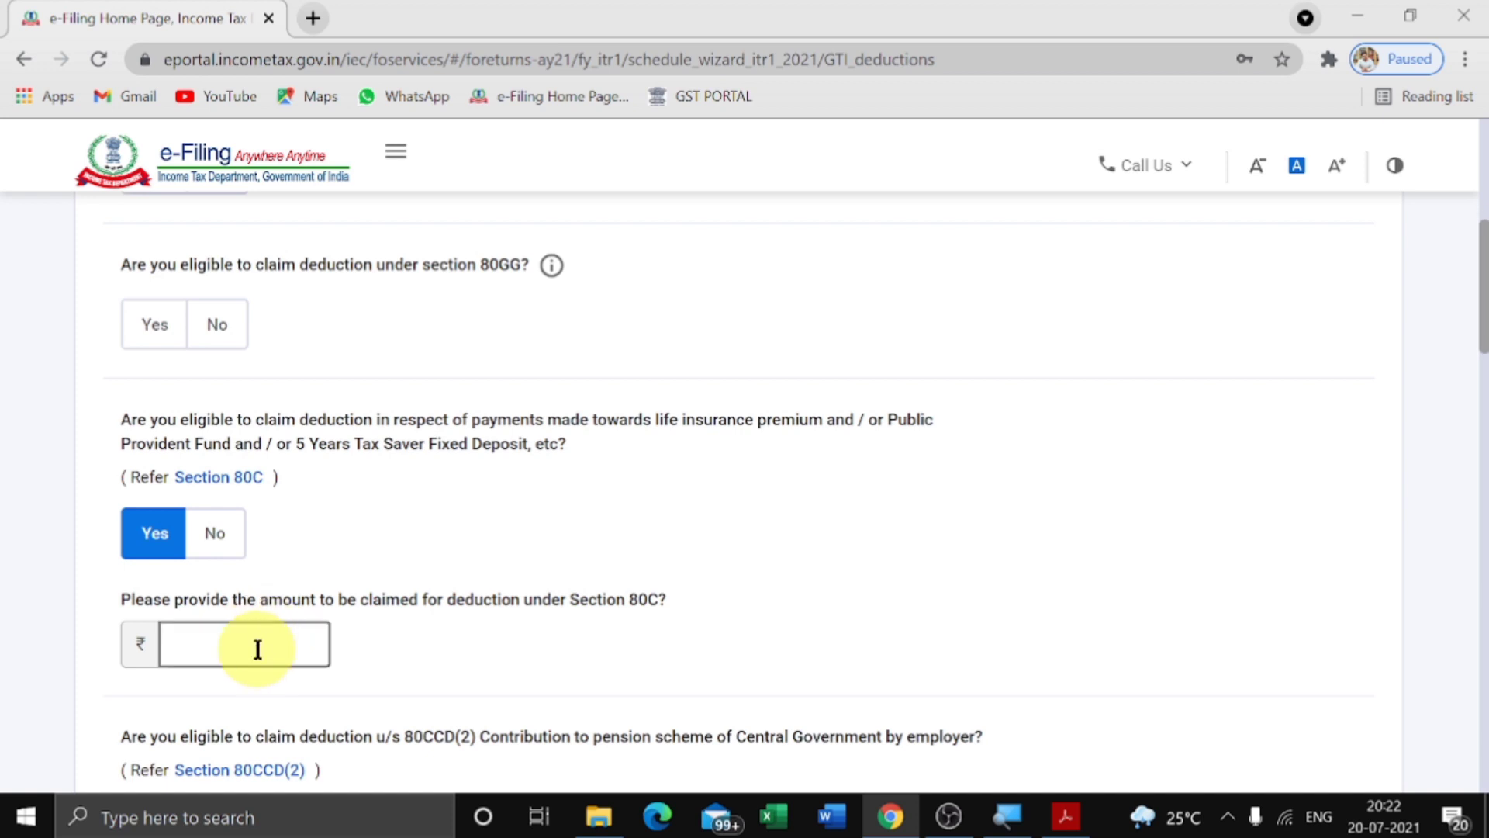
{"action": "type", "text": "24000"}
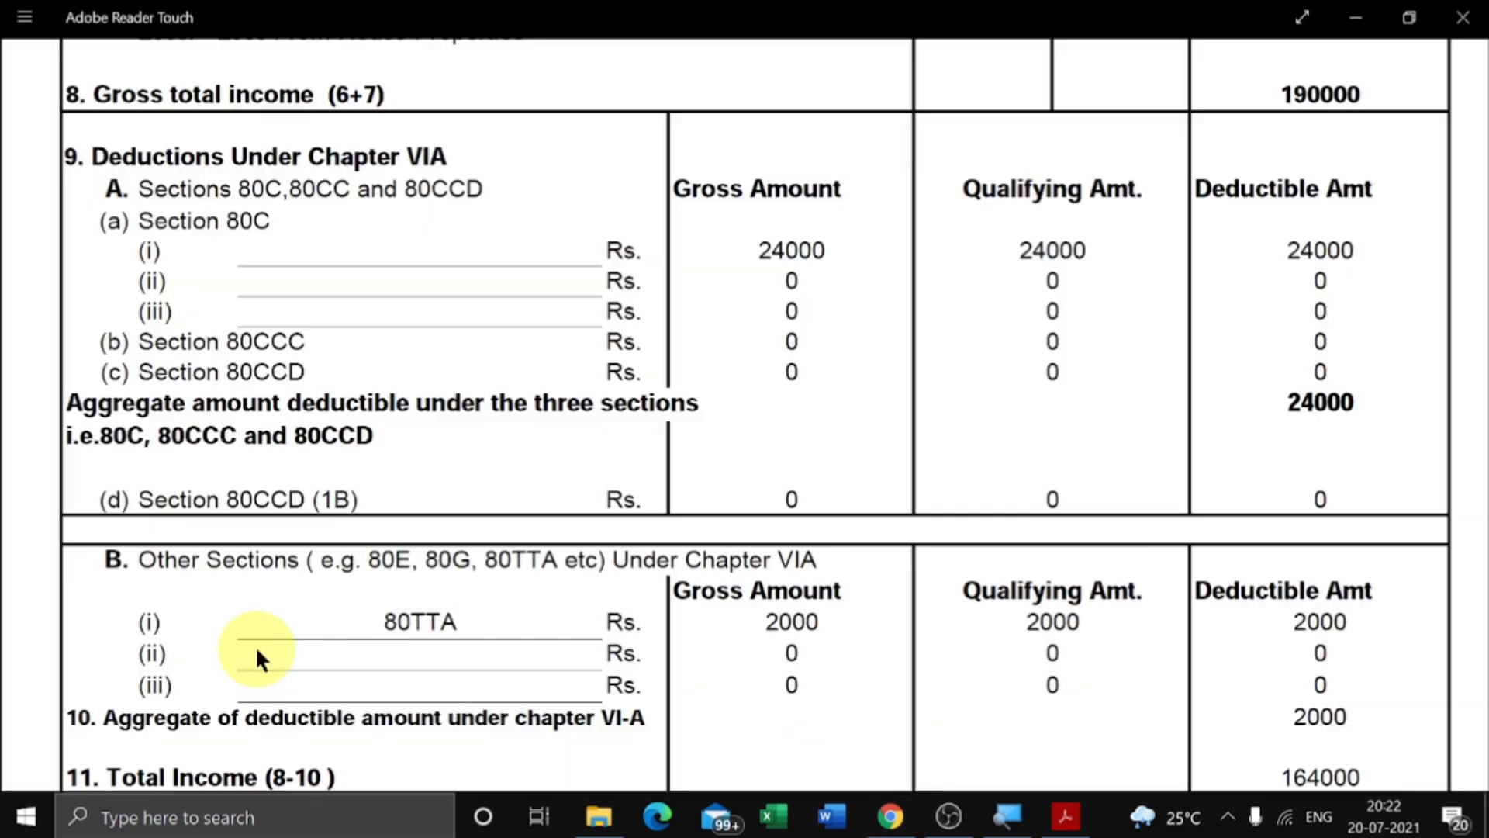
{"action": "key", "text": "alt+Tab"}
{"action": "key", "text": "alt+Tab"}
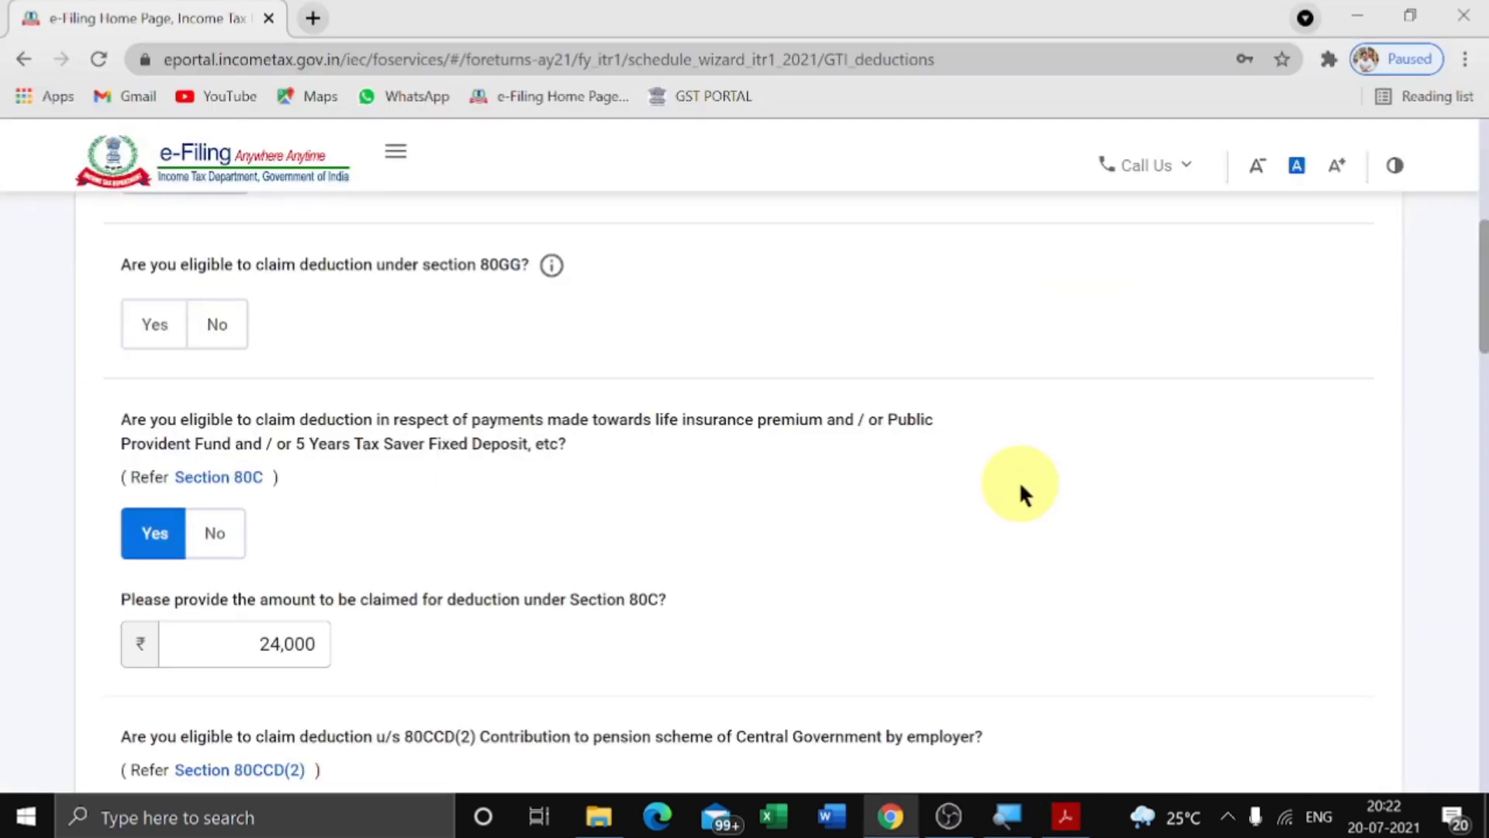
Step: Claim 2000 under 80TTA for interest on saving bank accounts among the other deductions
{"action": "scroll", "coordinate": [984, 416], "scroll_direction": "down", "scroll_amount": 3}
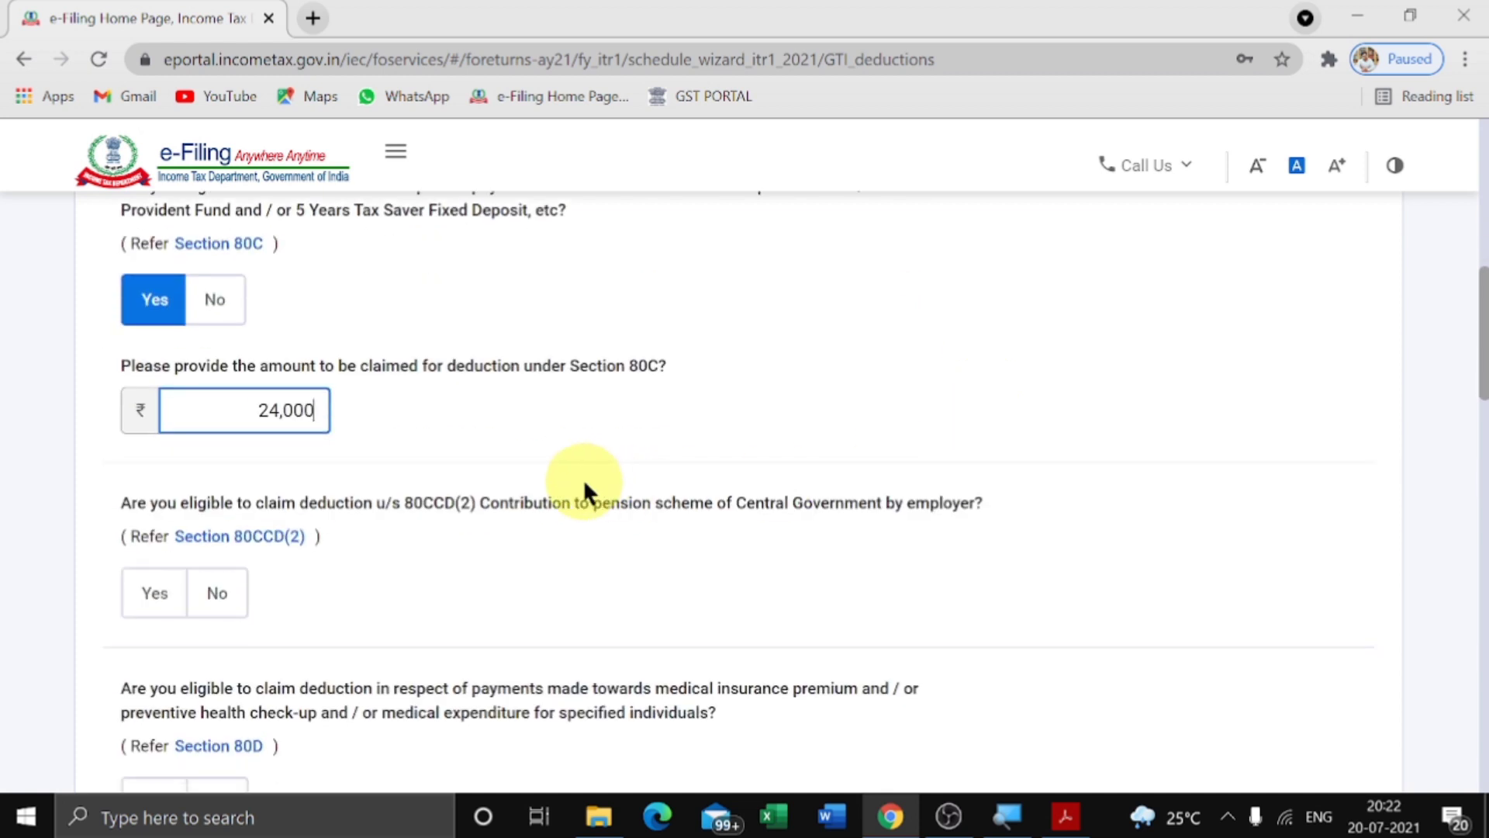
{"action": "scroll", "coordinate": [602, 604], "scroll_direction": "down", "scroll_amount": 5}
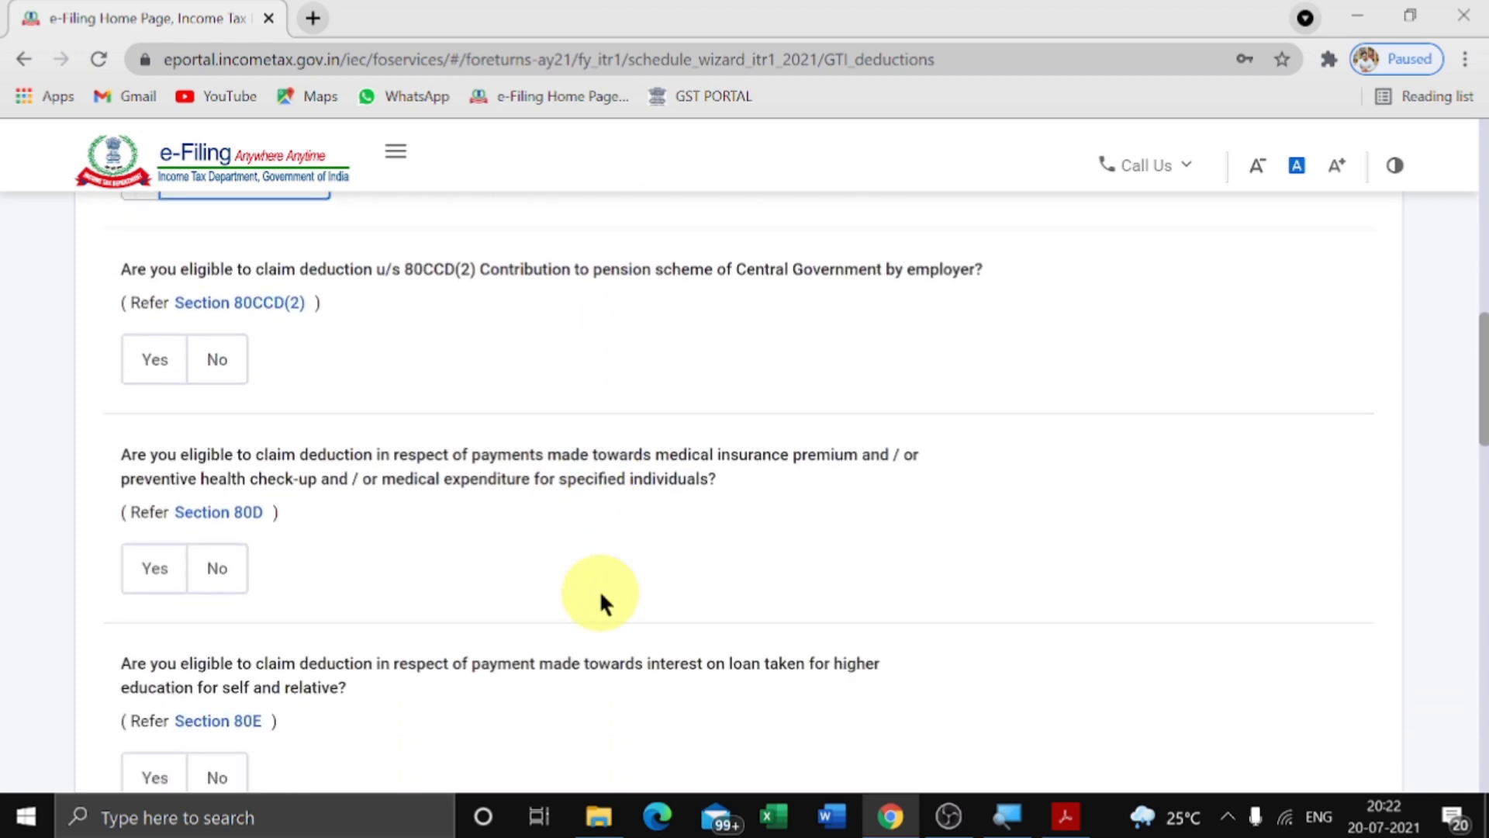
{"action": "scroll", "coordinate": [273, 598], "scroll_direction": "down", "scroll_amount": 3}
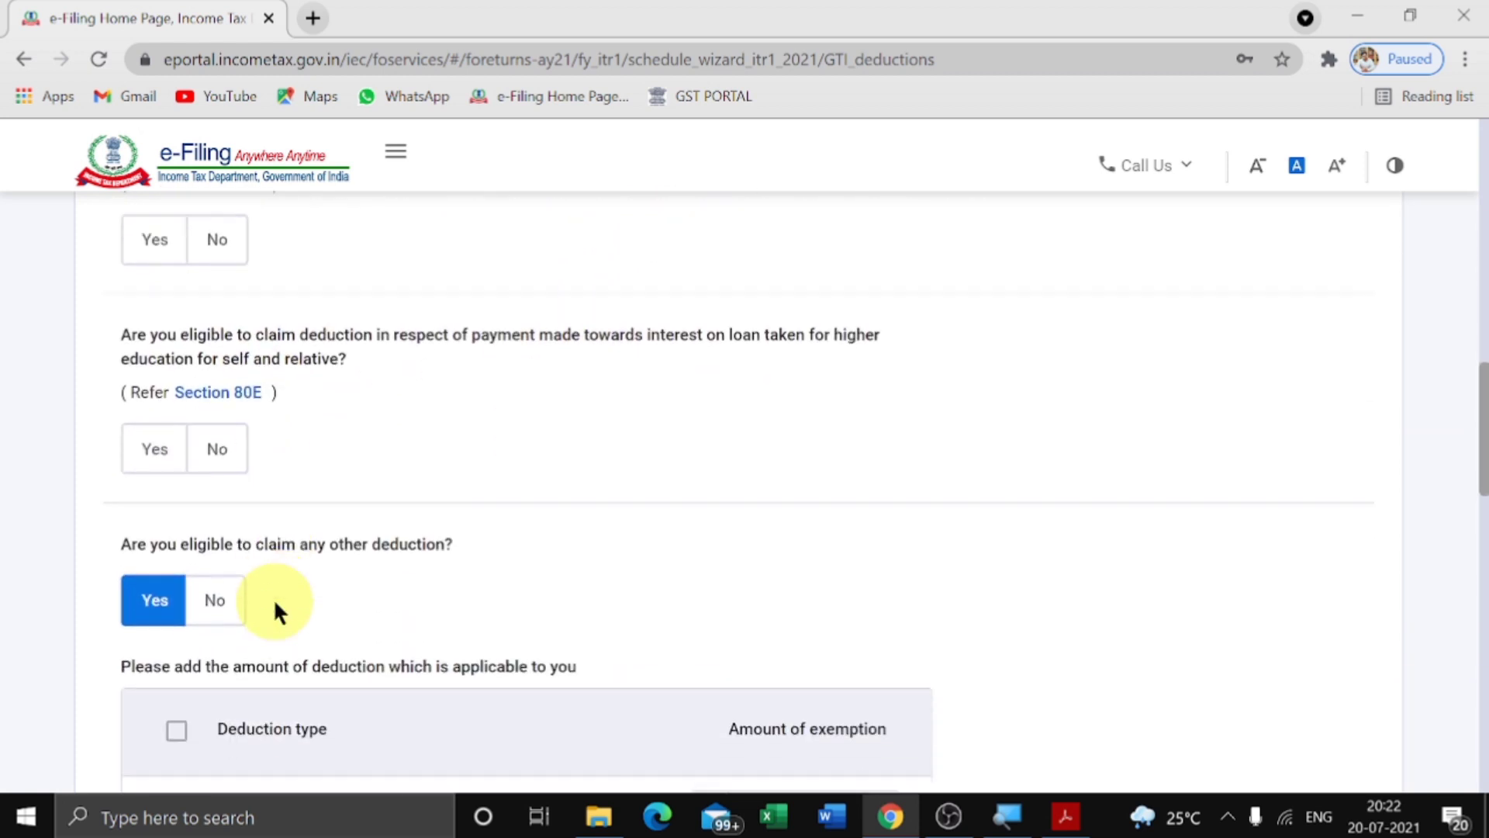
{"action": "scroll", "coordinate": [349, 625], "scroll_direction": "down", "scroll_amount": 3}
{"action": "scroll", "coordinate": [349, 625], "scroll_direction": "down", "scroll_amount": 7}
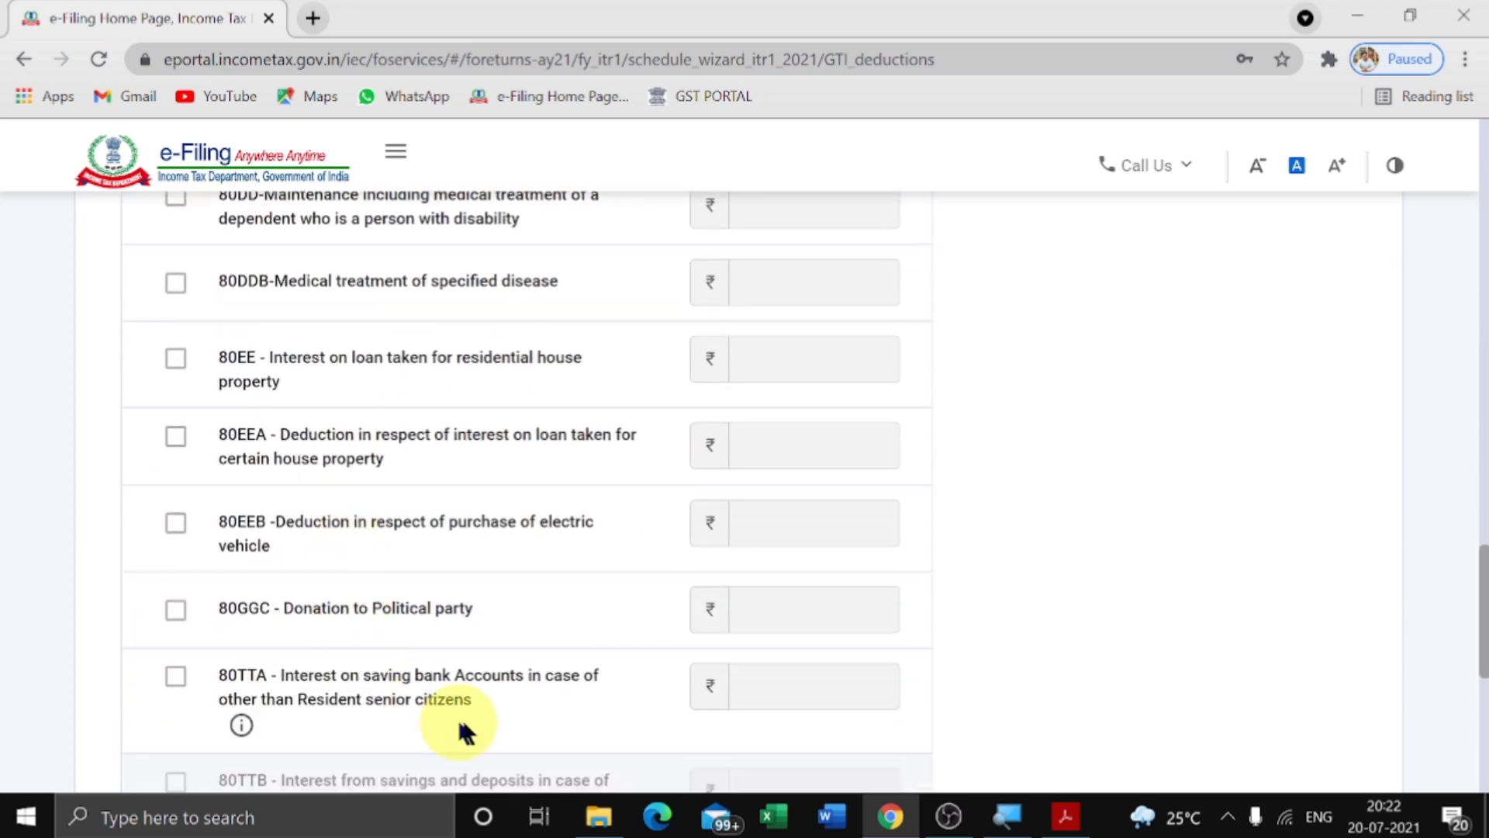
{"action": "left_click", "coordinate": [176, 676]}
{"action": "left_click", "coordinate": [799, 692]}
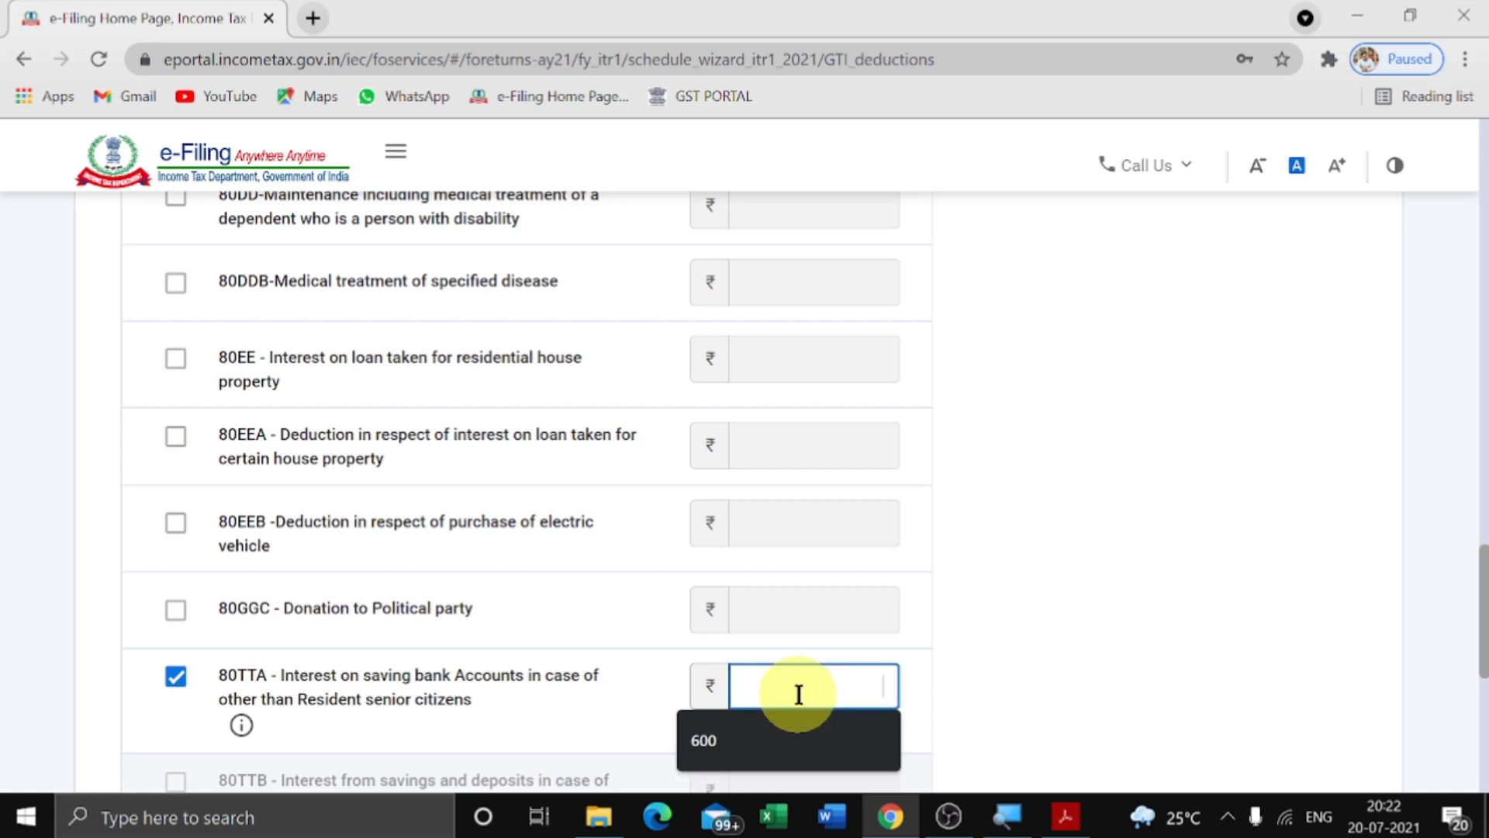
{"action": "type", "text": "2000"}
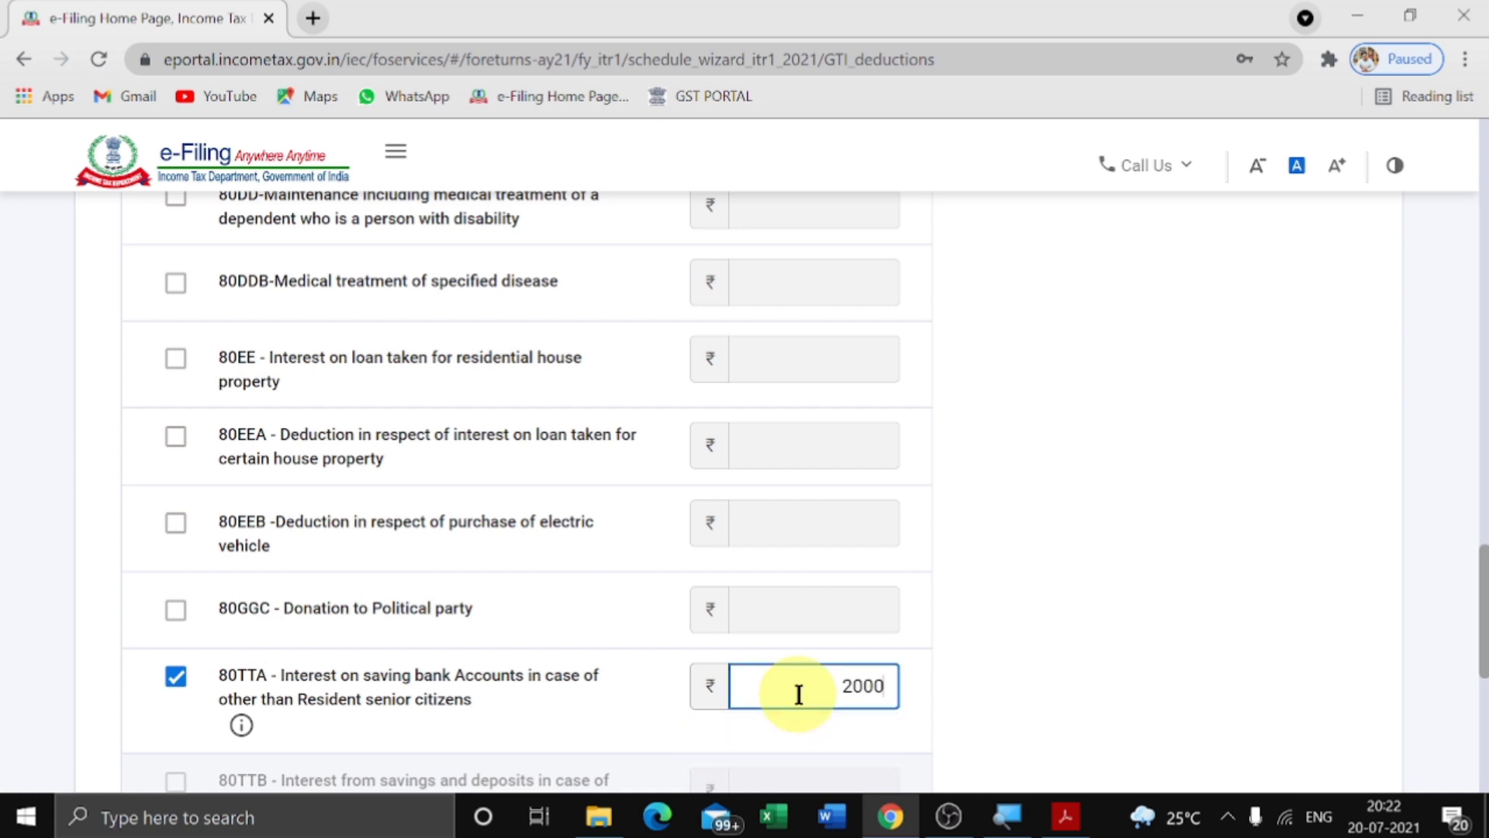
{"action": "left_click", "coordinate": [960, 620]}
Step: Continue past the deduction questions, review the deduction details, and confirm the Total Deductions section
{"action": "scroll", "coordinate": [960, 620], "scroll_direction": "down", "scroll_amount": 3}
{"action": "scroll", "coordinate": [960, 619], "scroll_direction": "down", "scroll_amount": 5}
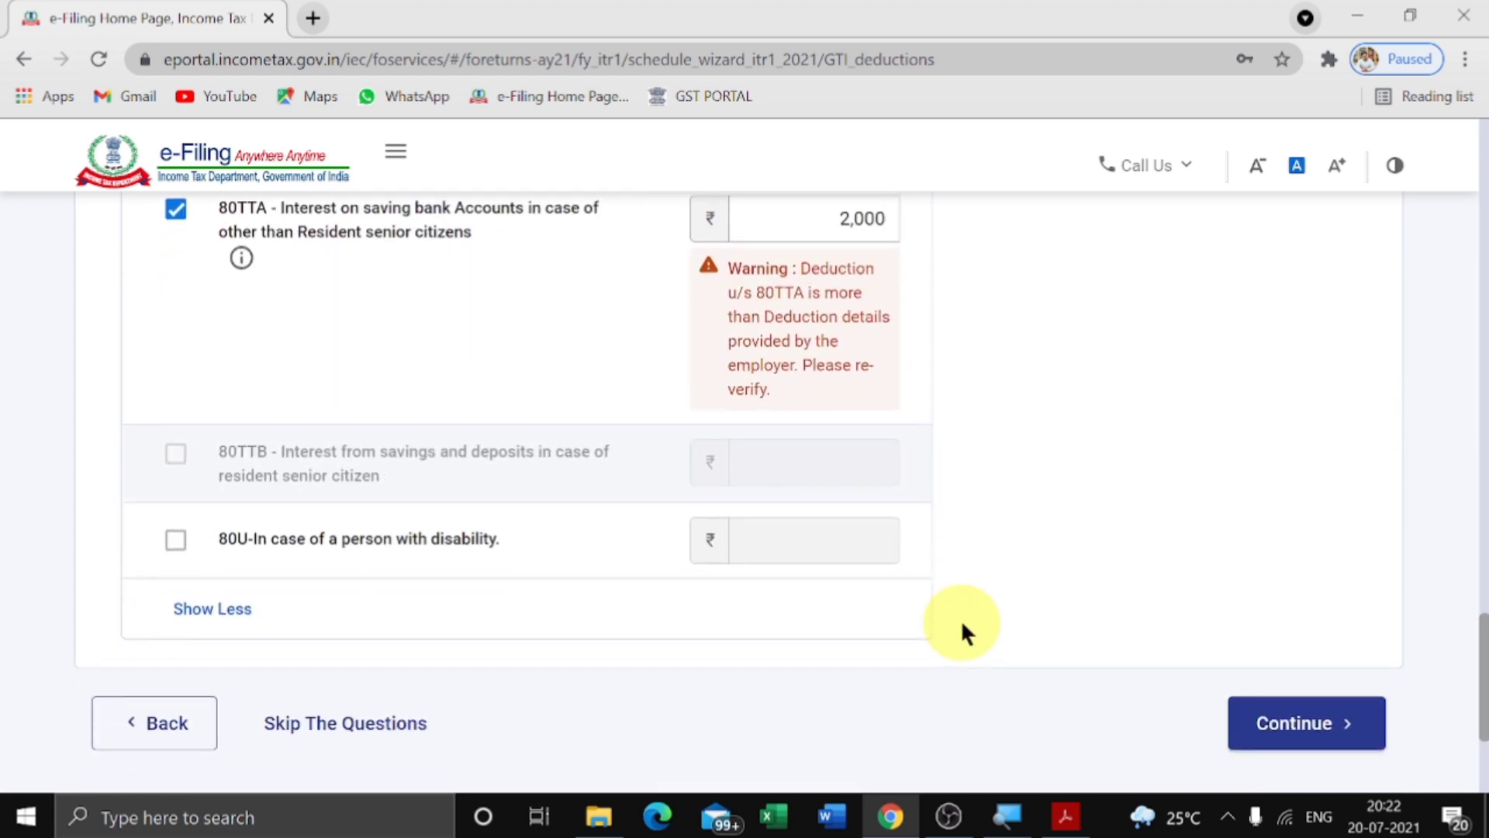
{"action": "left_click", "coordinate": [1319, 620]}
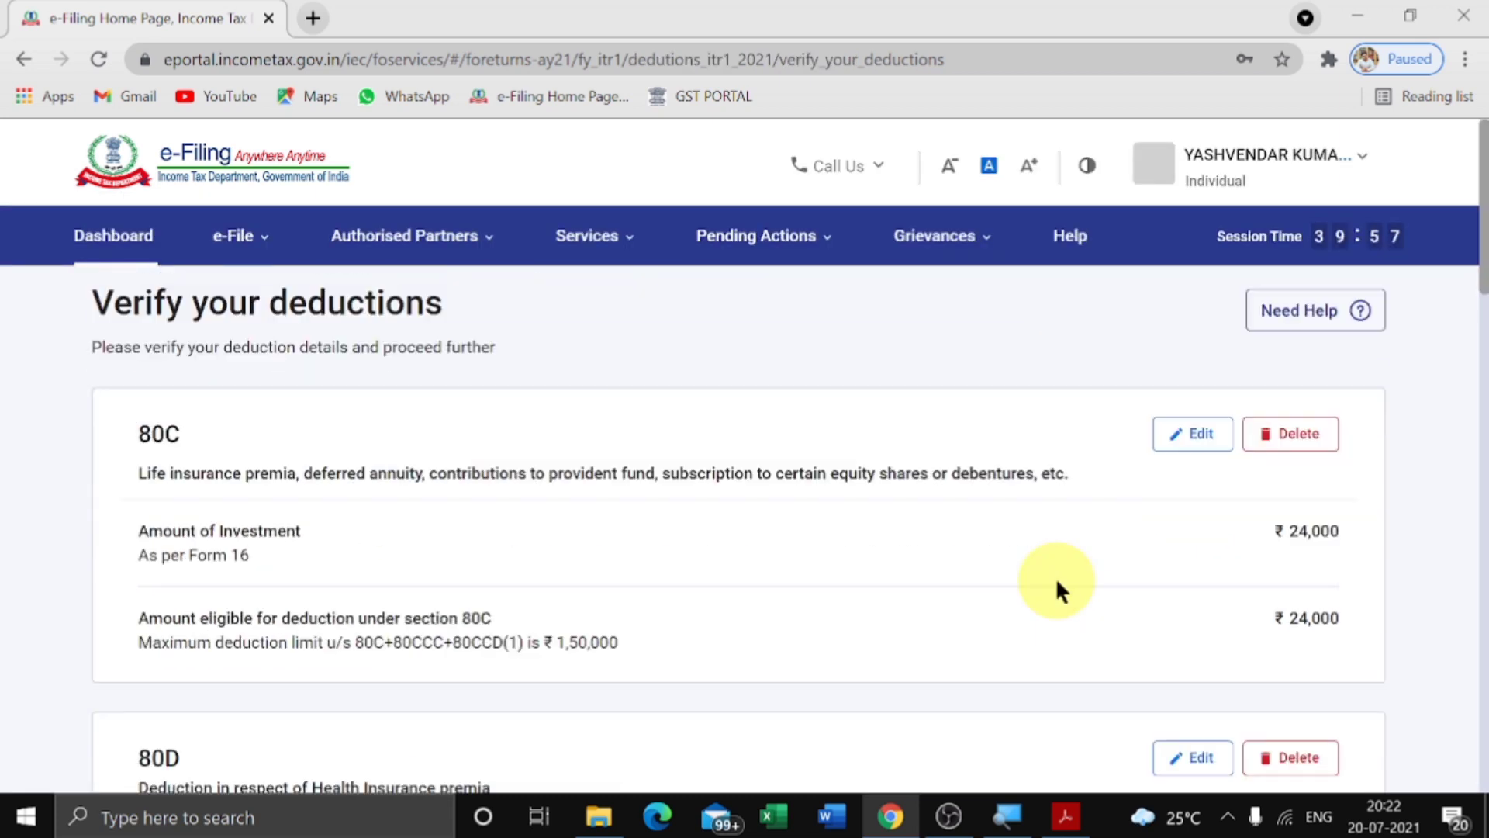
{"action": "scroll", "coordinate": [1057, 580], "scroll_direction": "down", "scroll_amount": 6}
{"action": "scroll", "coordinate": [1056, 589], "scroll_direction": "down", "scroll_amount": 6}
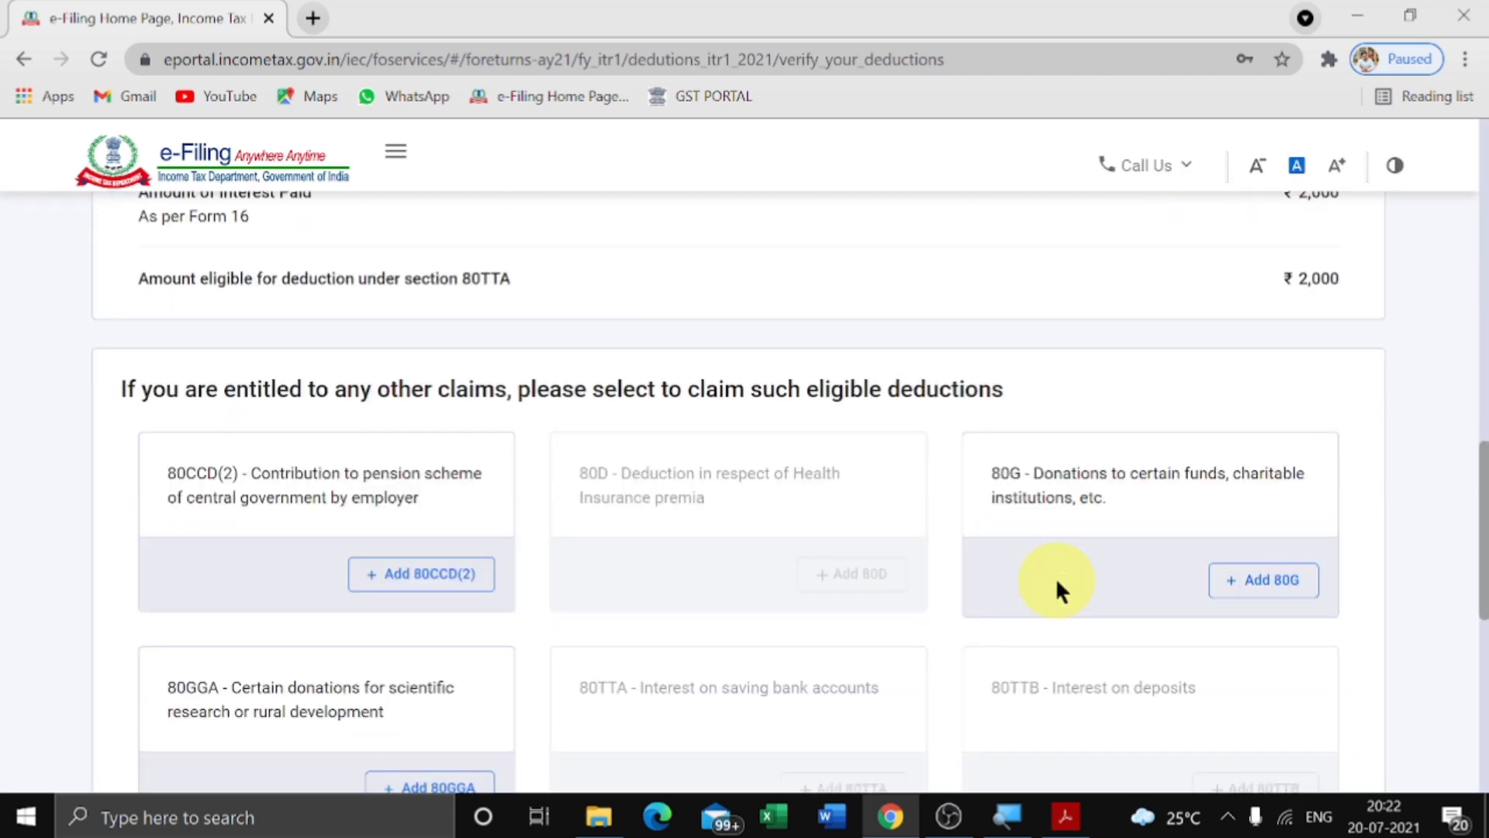
{"action": "scroll", "coordinate": [1056, 590], "scroll_direction": "down", "scroll_amount": 6}
{"action": "left_click", "coordinate": [1309, 748]}
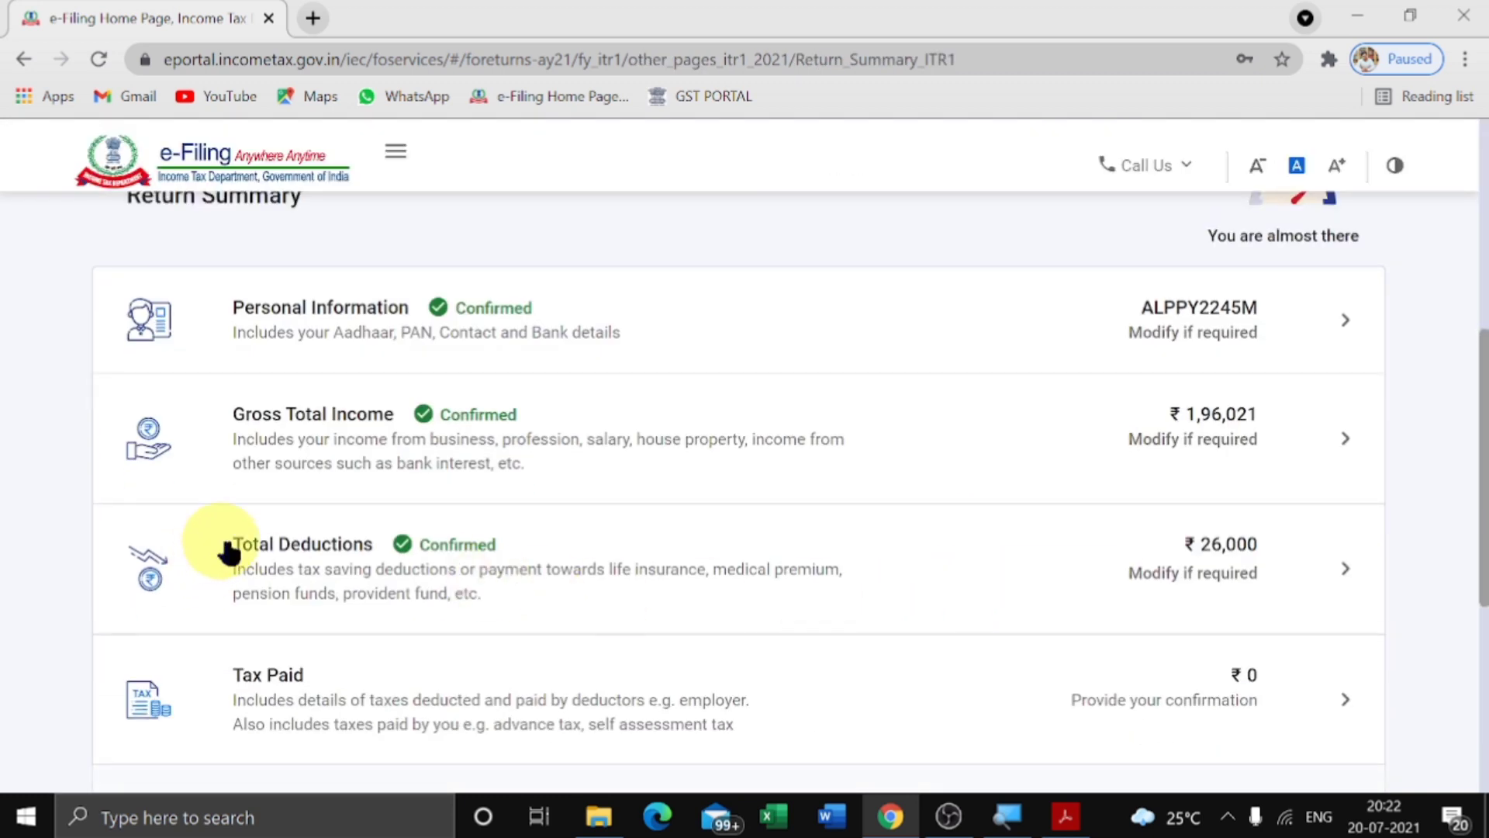
Step: Open the Tax Paid section, review the TDS, TCS and advance tax details, and confirm them
{"action": "scroll", "coordinate": [1207, 578], "scroll_direction": "down", "scroll_amount": 3}
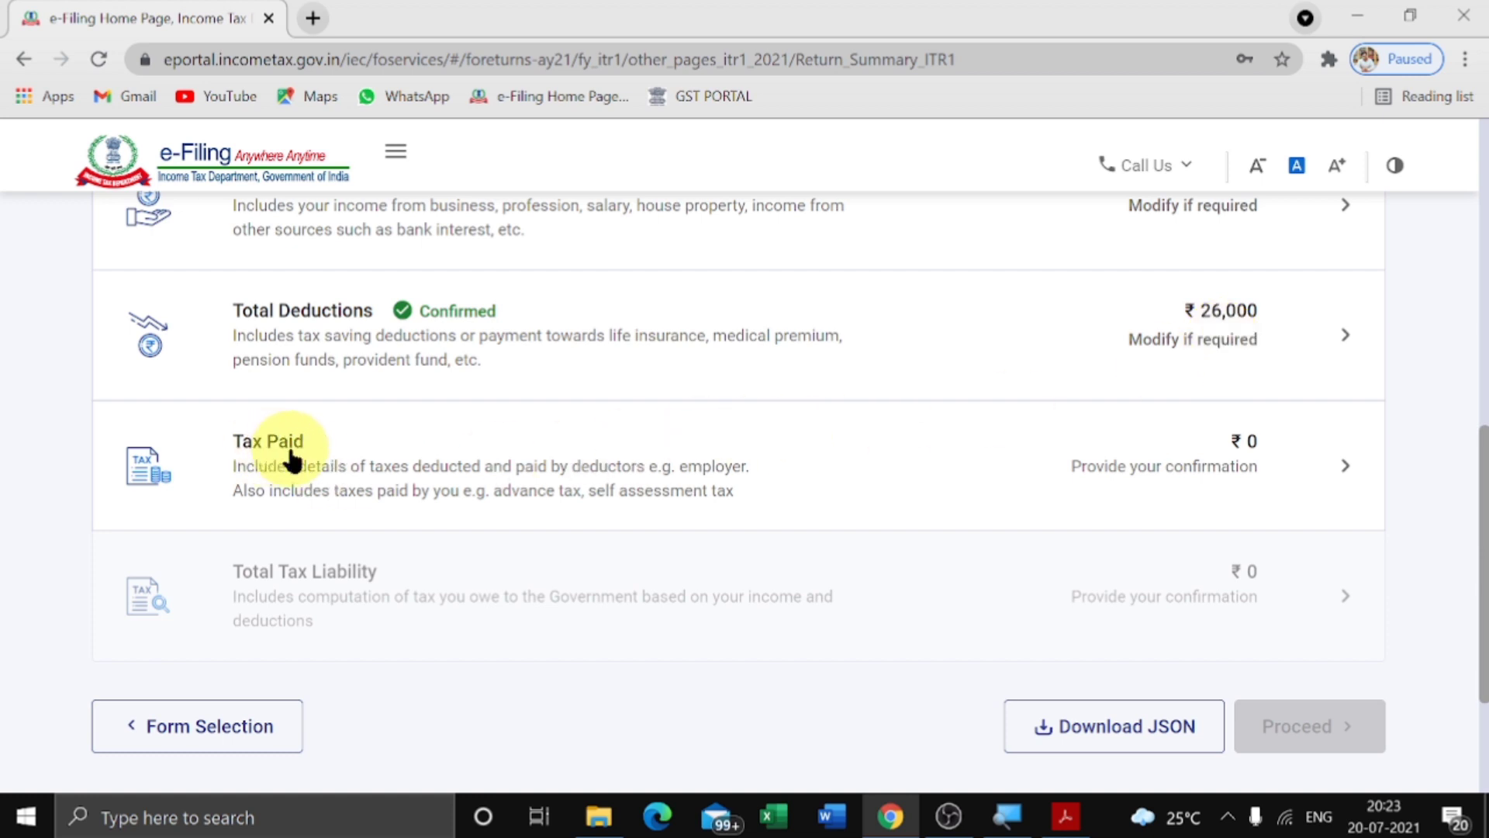
{"action": "left_click", "coordinate": [1347, 467]}
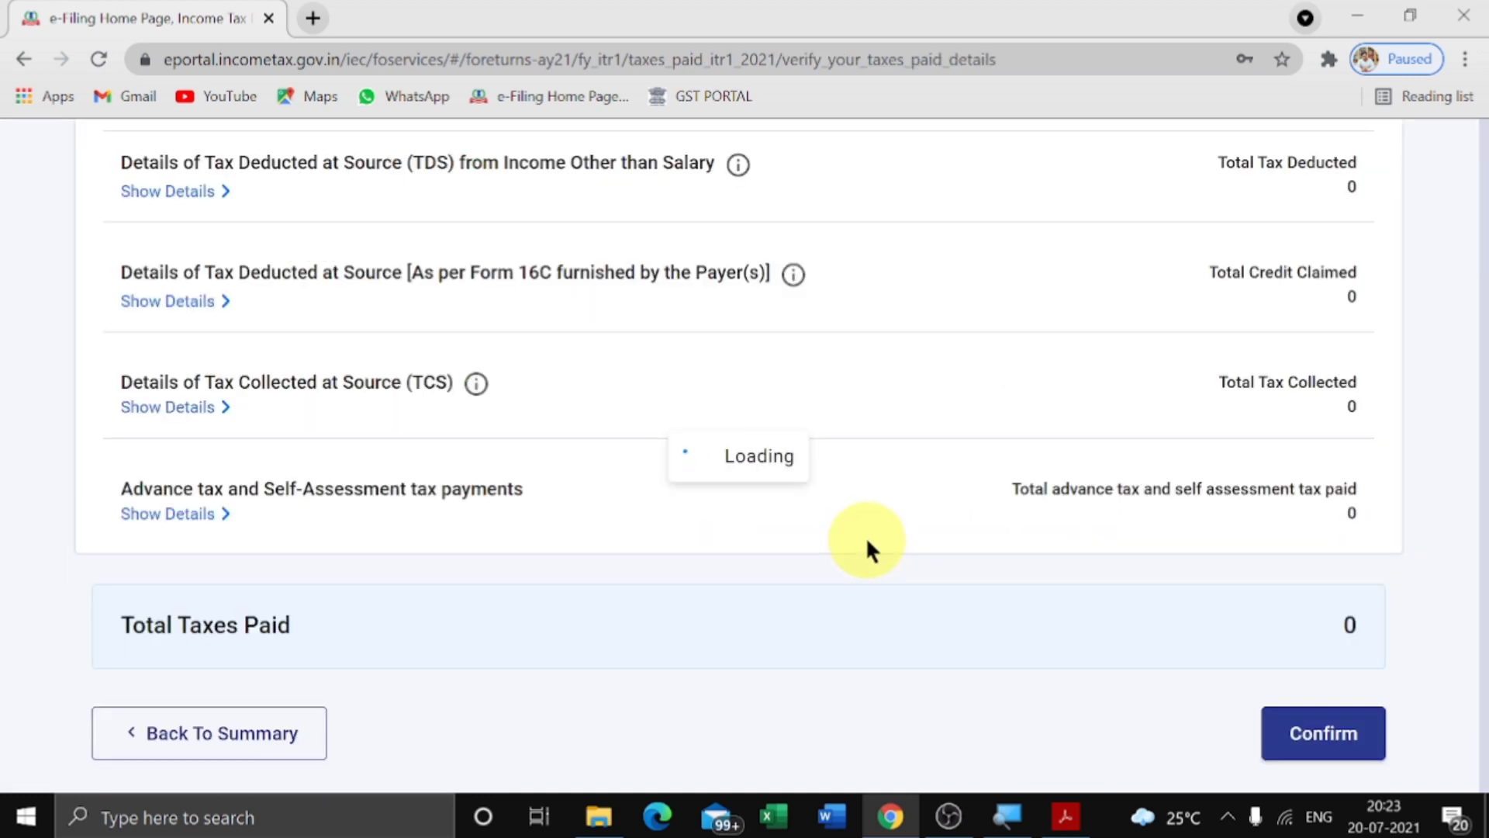
{"action": "scroll", "coordinate": [865, 536], "scroll_direction": "down", "scroll_amount": 4}
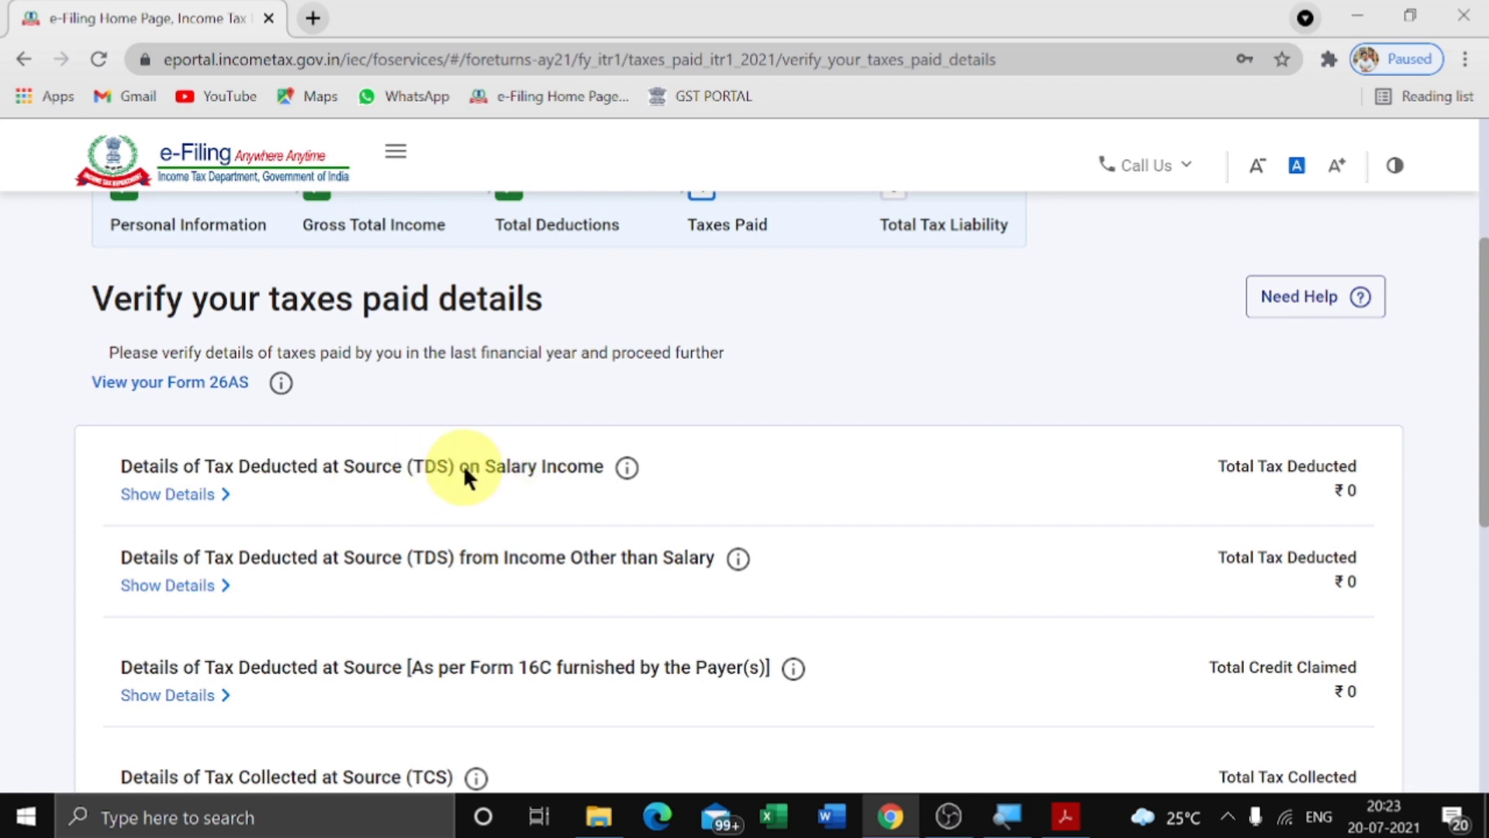
{"action": "scroll", "coordinate": [463, 463], "scroll_direction": "down", "scroll_amount": 1}
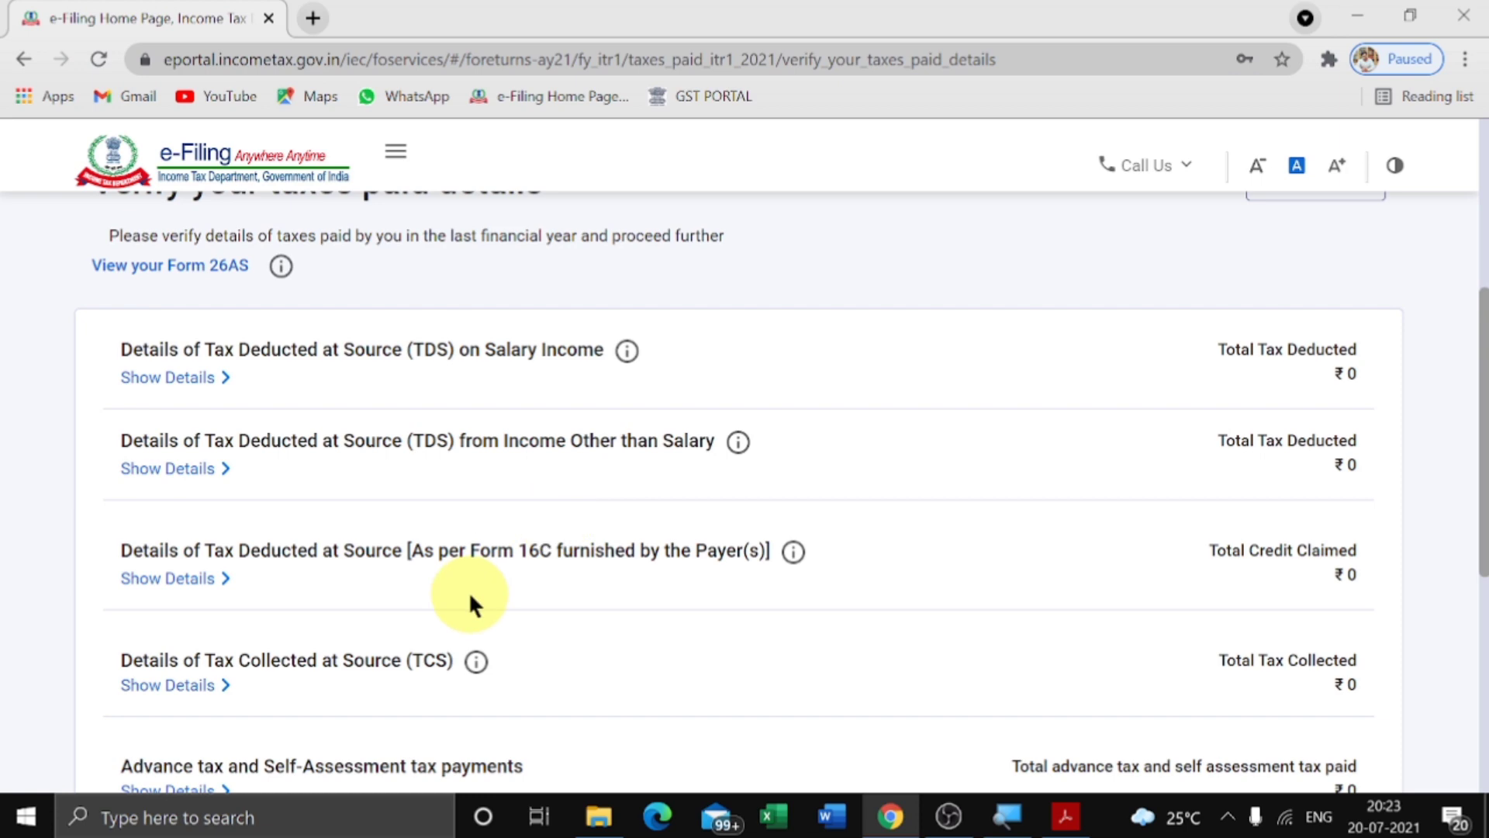
{"action": "scroll", "coordinate": [444, 663], "scroll_direction": "down", "scroll_amount": 6}
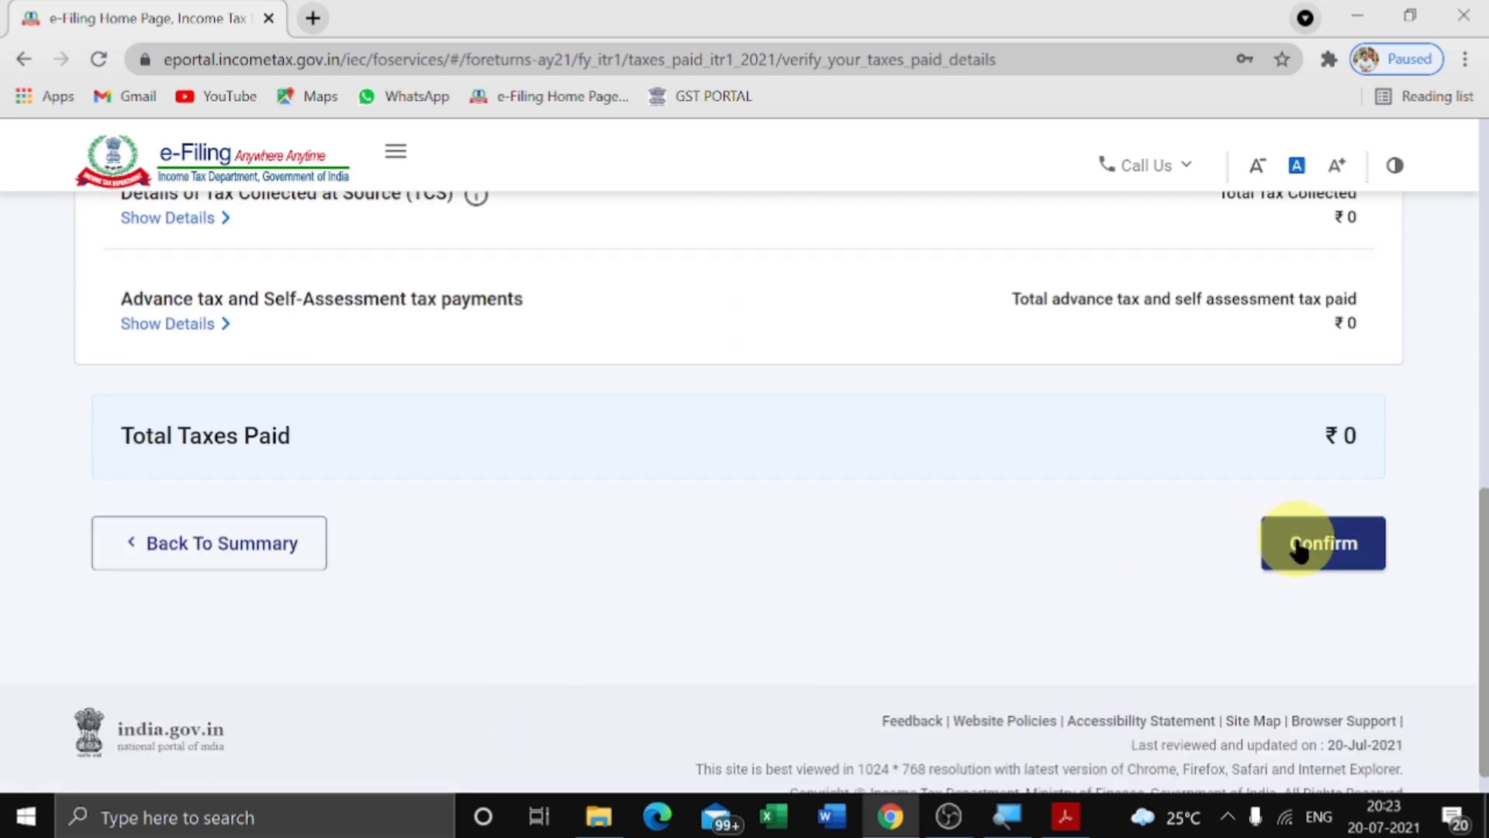
{"action": "left_click", "coordinate": [1300, 548]}
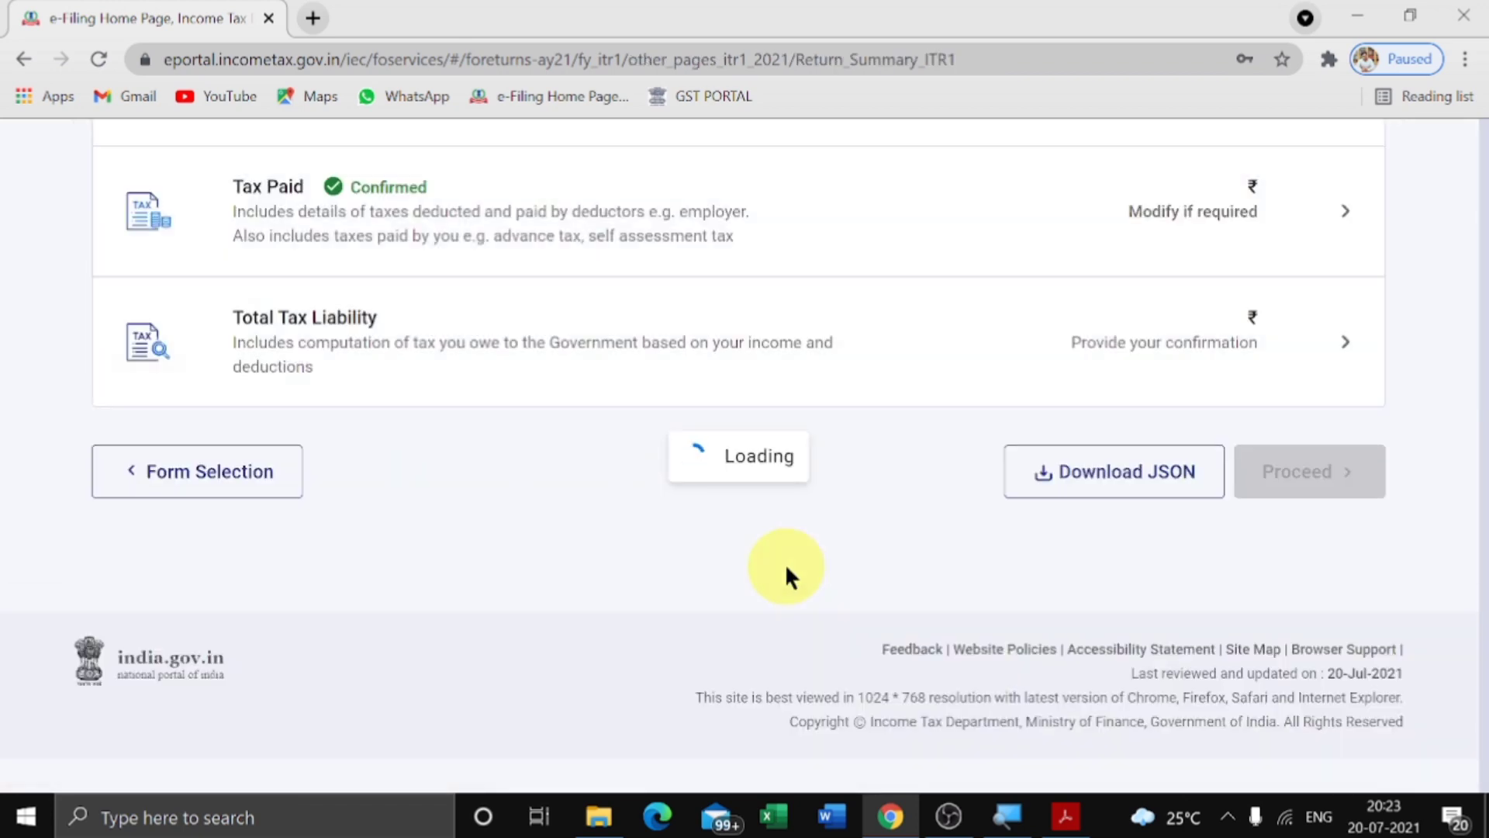
Step: Open the Total Tax Liability section, review the income, tax, interest and fee computation, and confirm it
{"action": "scroll", "coordinate": [785, 563], "scroll_direction": "down", "scroll_amount": 10}
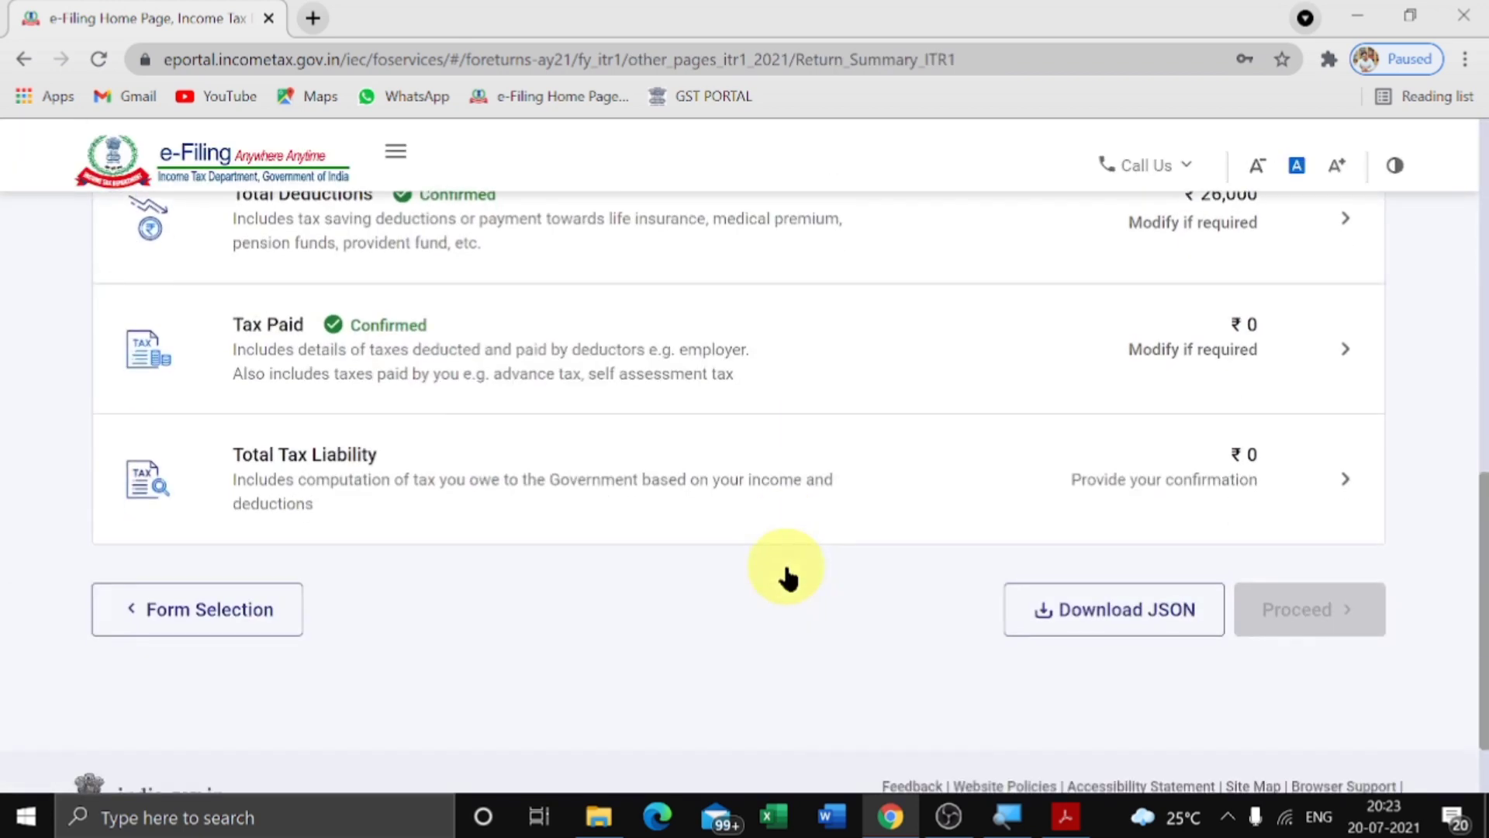
{"action": "left_click", "coordinate": [1346, 481]}
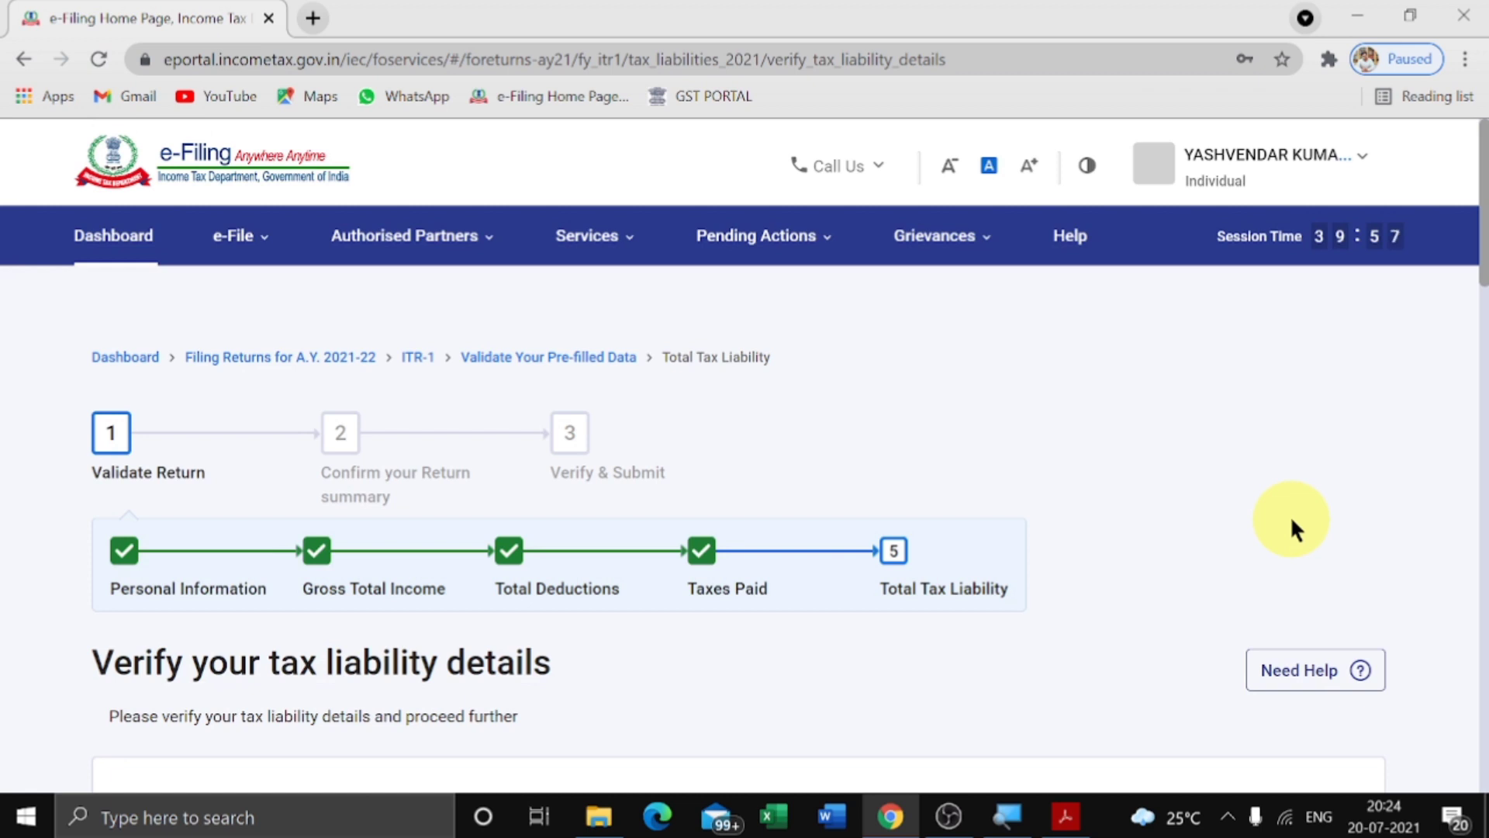
{"action": "scroll", "coordinate": [1290, 527], "scroll_direction": "down", "scroll_amount": 8}
{"action": "scroll", "coordinate": [1291, 528], "scroll_direction": "up", "scroll_amount": 2}
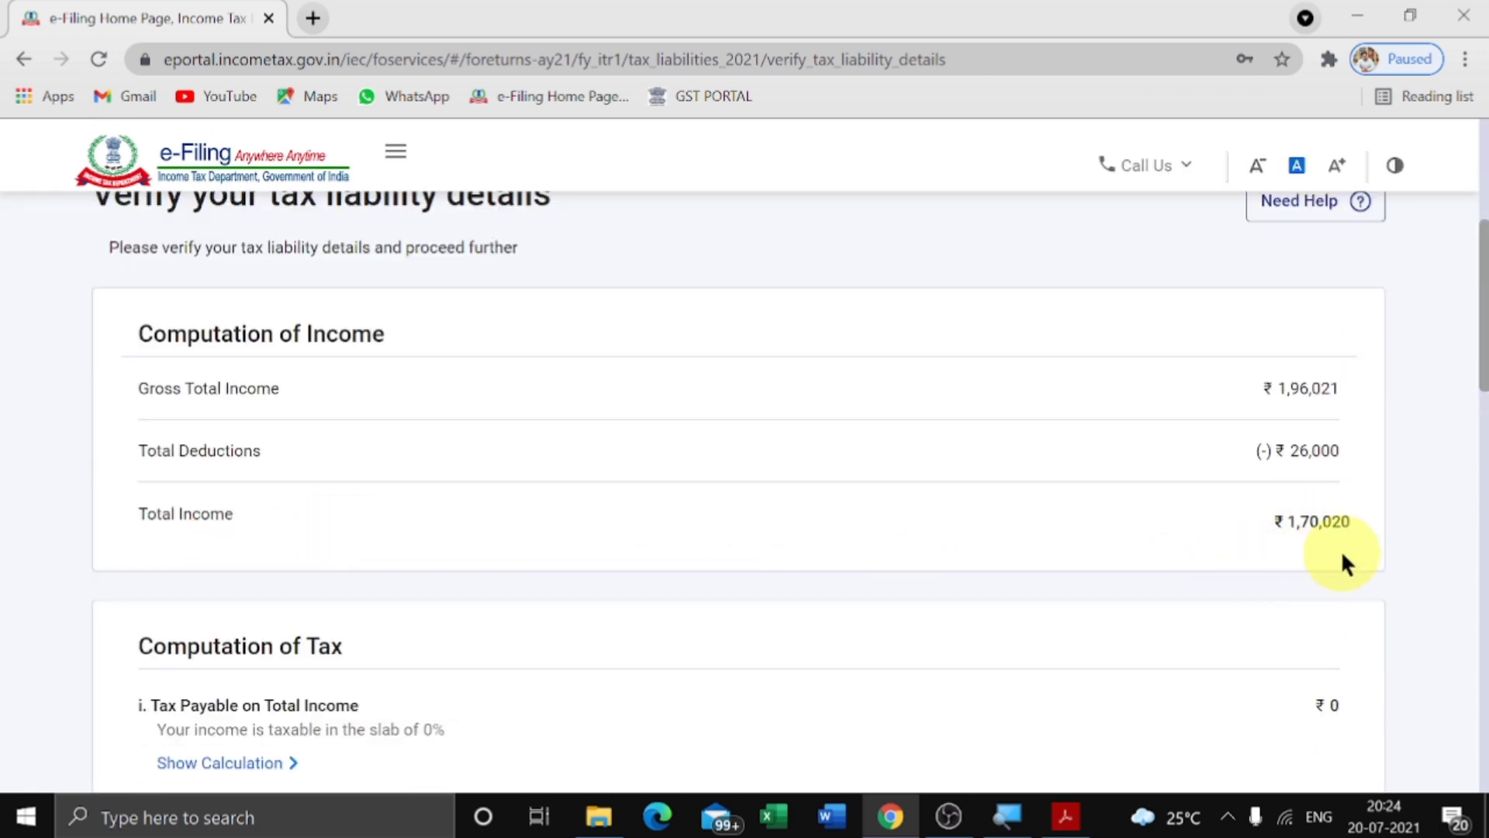
{"action": "scroll", "coordinate": [1351, 547], "scroll_direction": "down", "scroll_amount": 10}
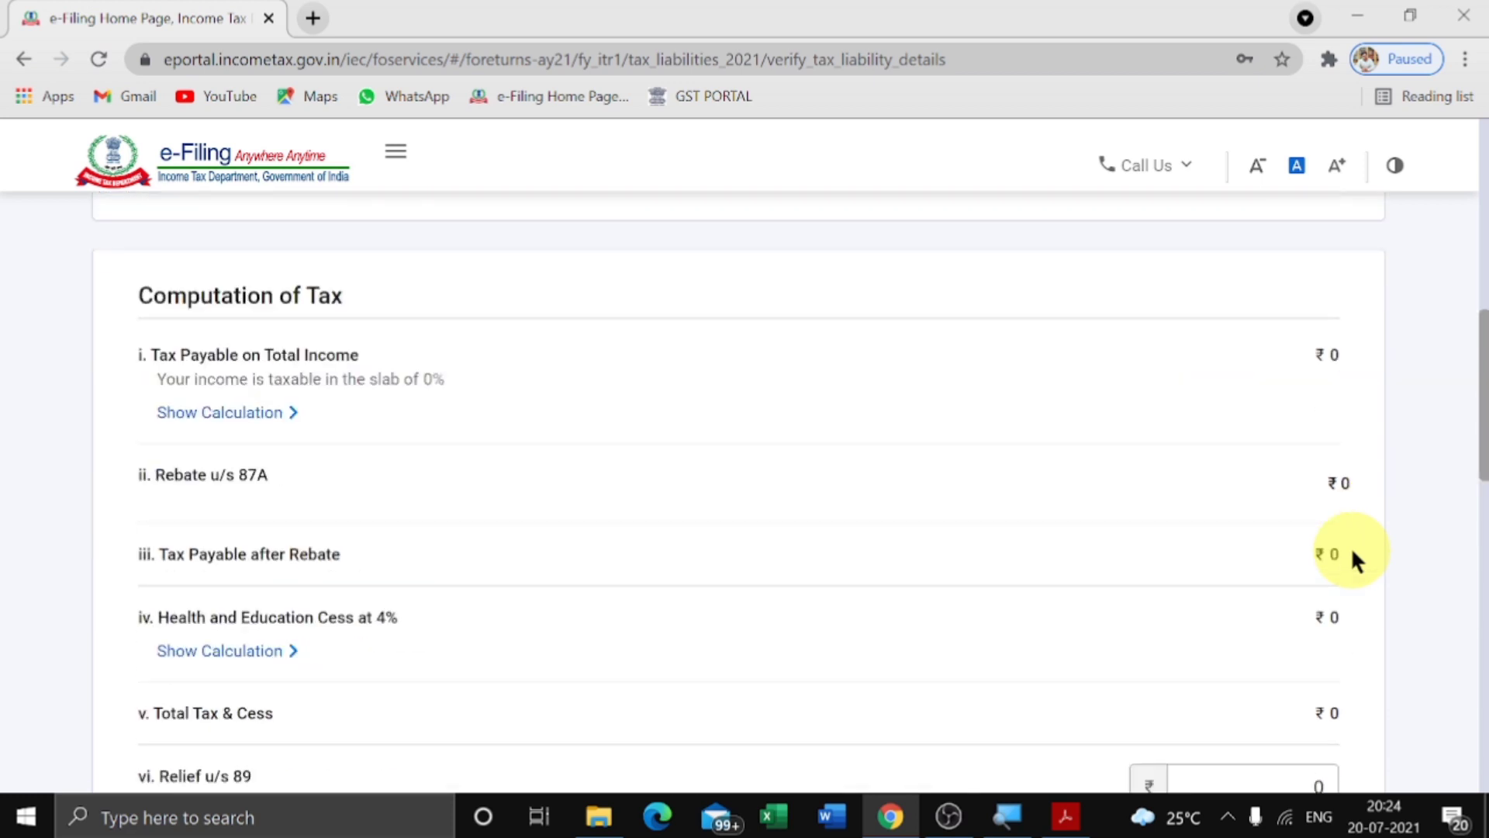
{"action": "scroll", "coordinate": [1351, 547], "scroll_direction": "down", "scroll_amount": 4}
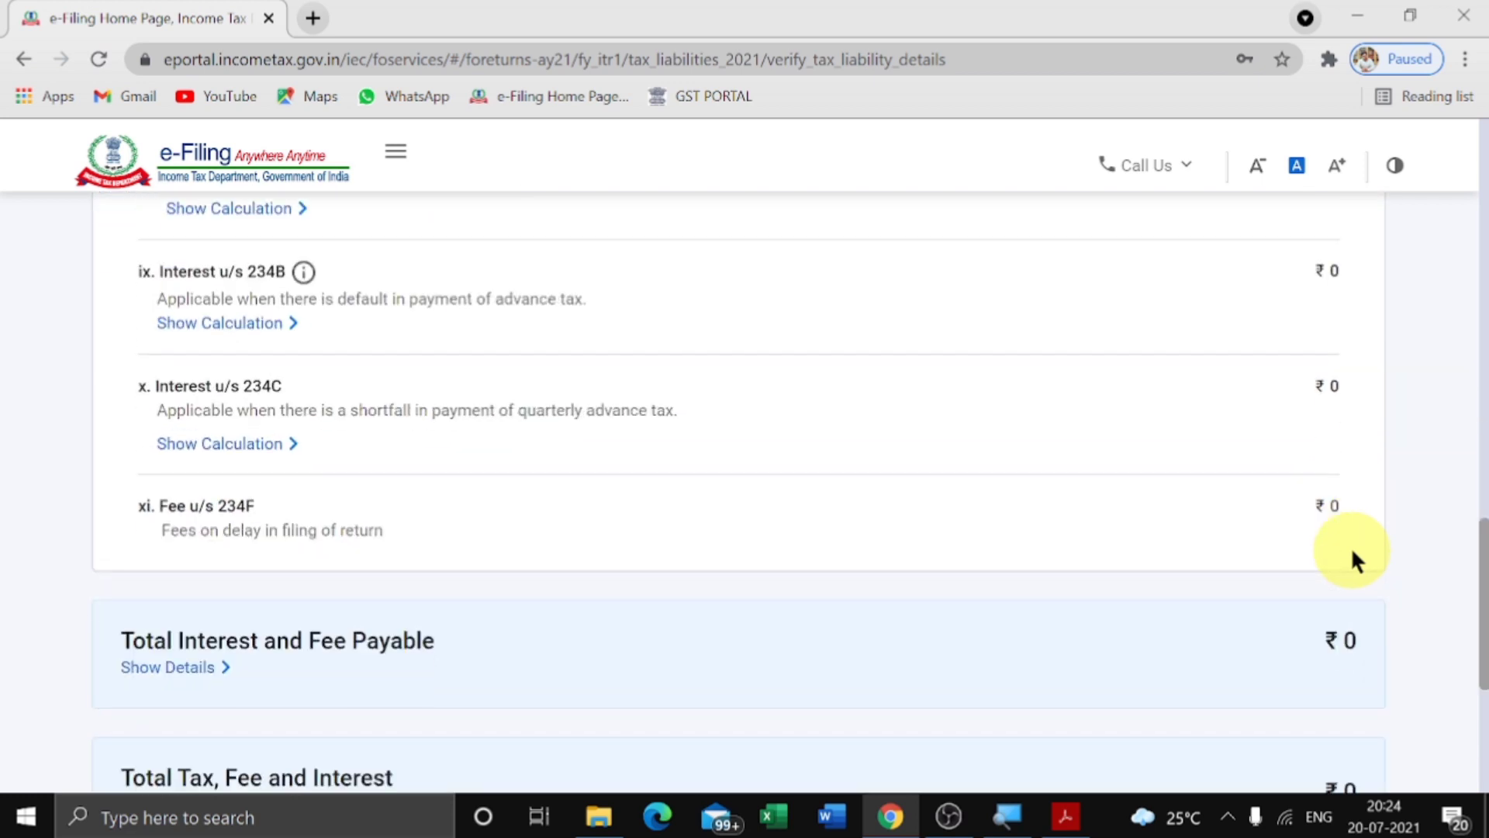
{"action": "scroll", "coordinate": [1350, 547], "scroll_direction": "down", "scroll_amount": 3}
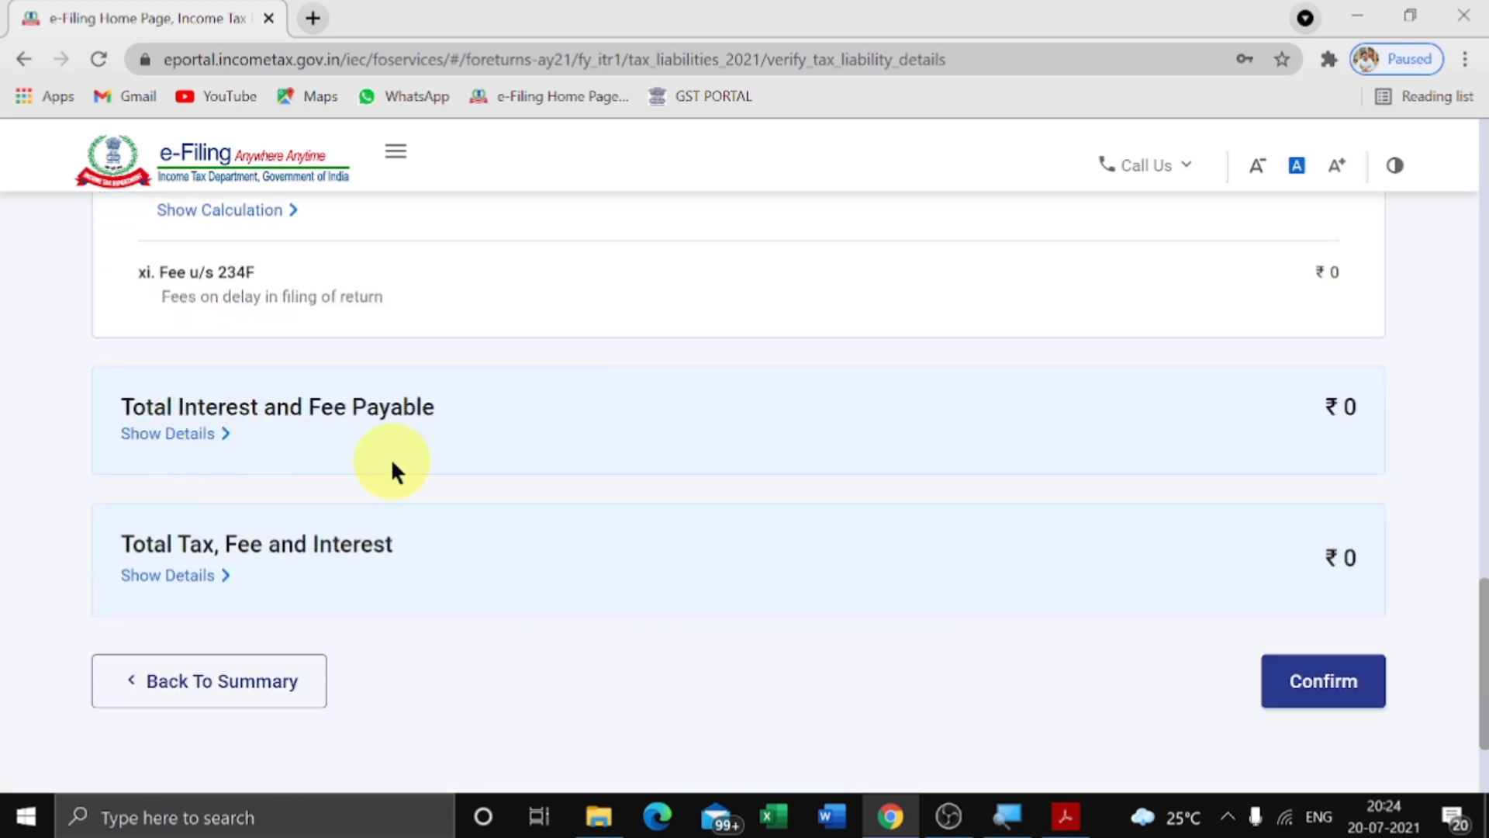
{"action": "left_click", "coordinate": [1335, 694]}
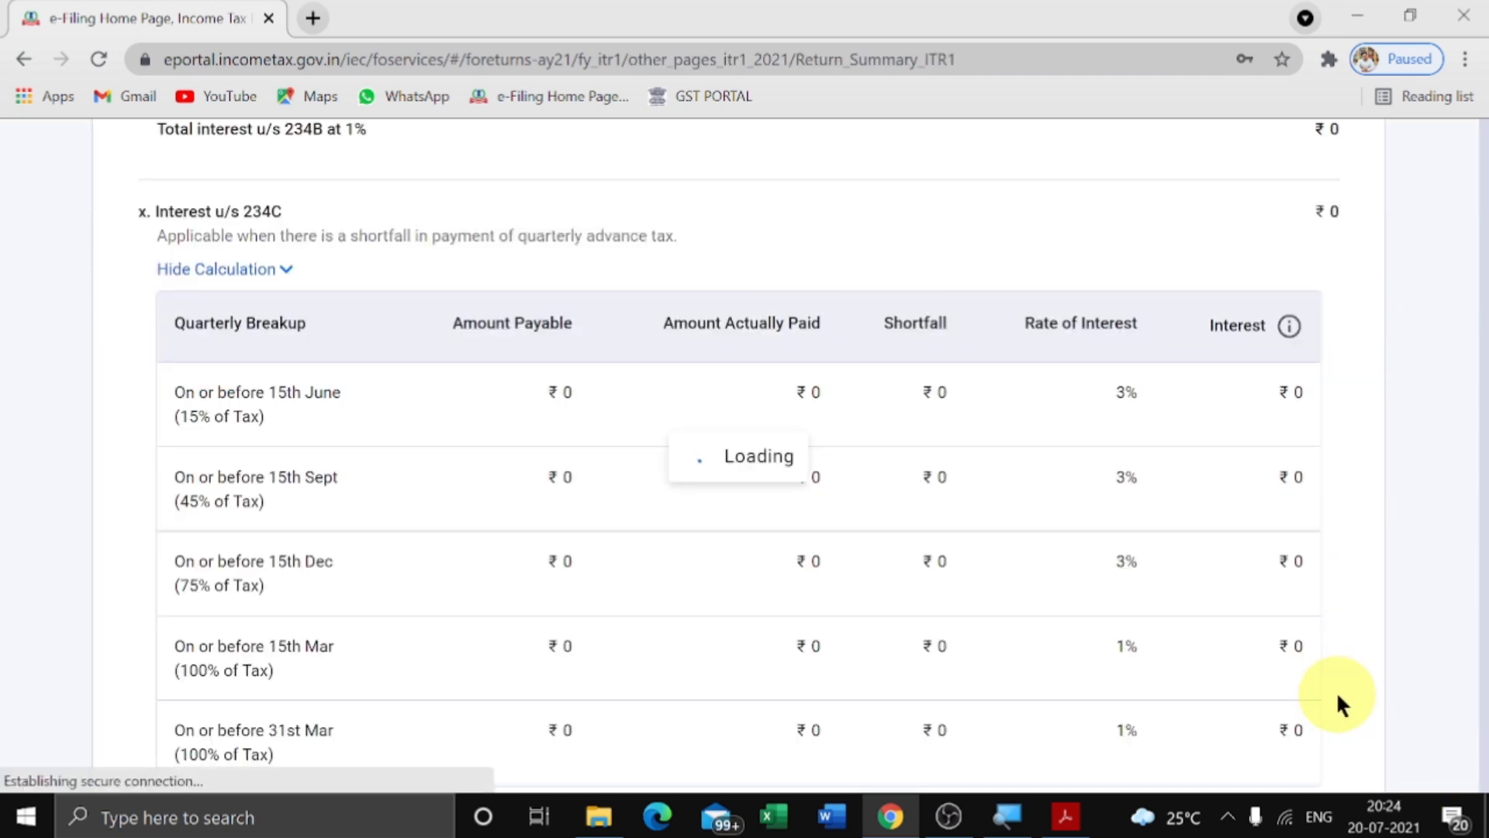
Step: Proceed from the validated return to the tax summary, review the amount payable, and open the return preview
{"action": "scroll", "coordinate": [1335, 690], "scroll_direction": "down", "scroll_amount": 10}
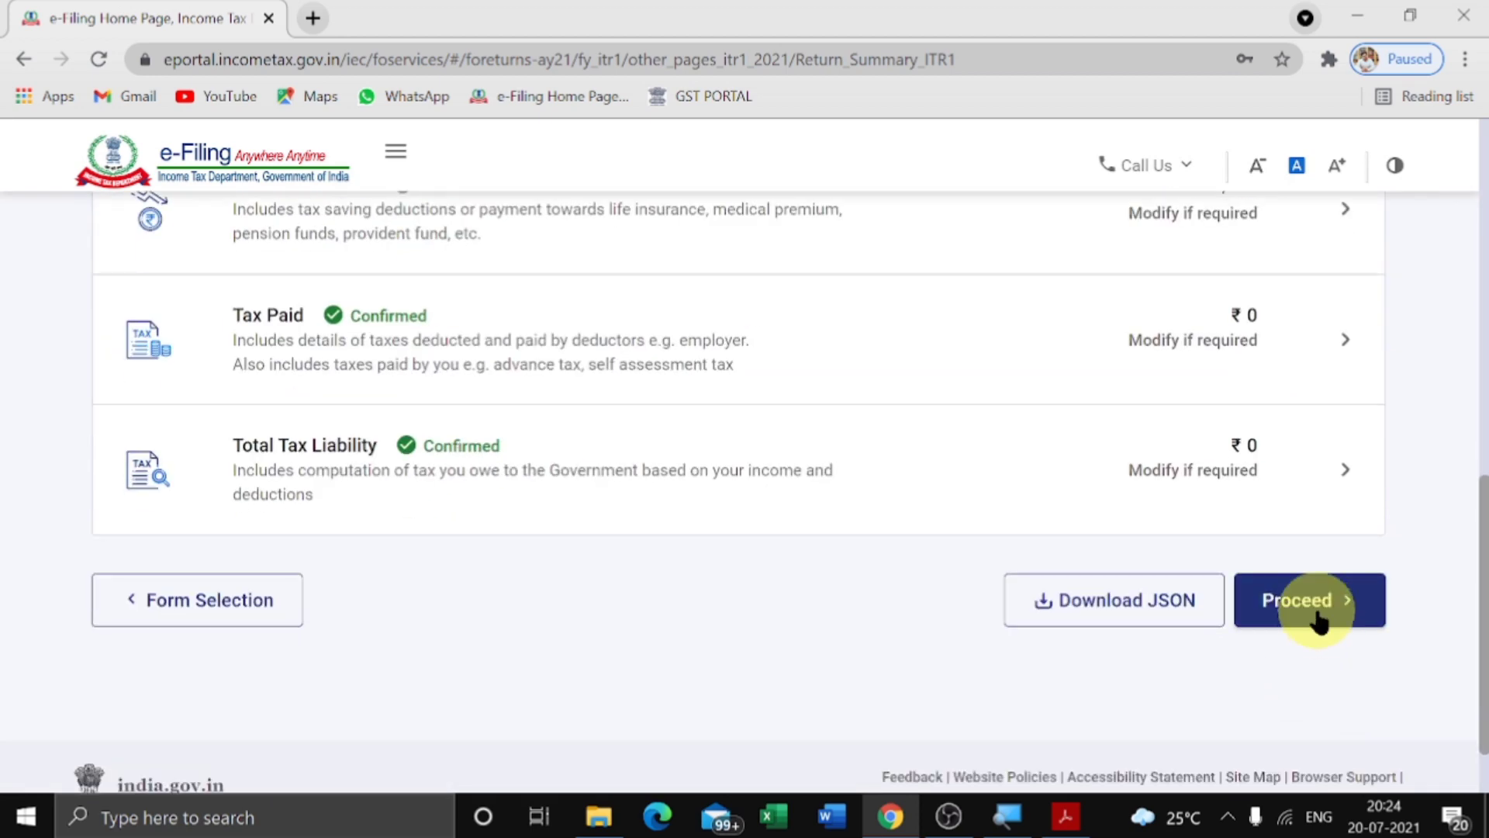
{"action": "left_click", "coordinate": [1318, 621]}
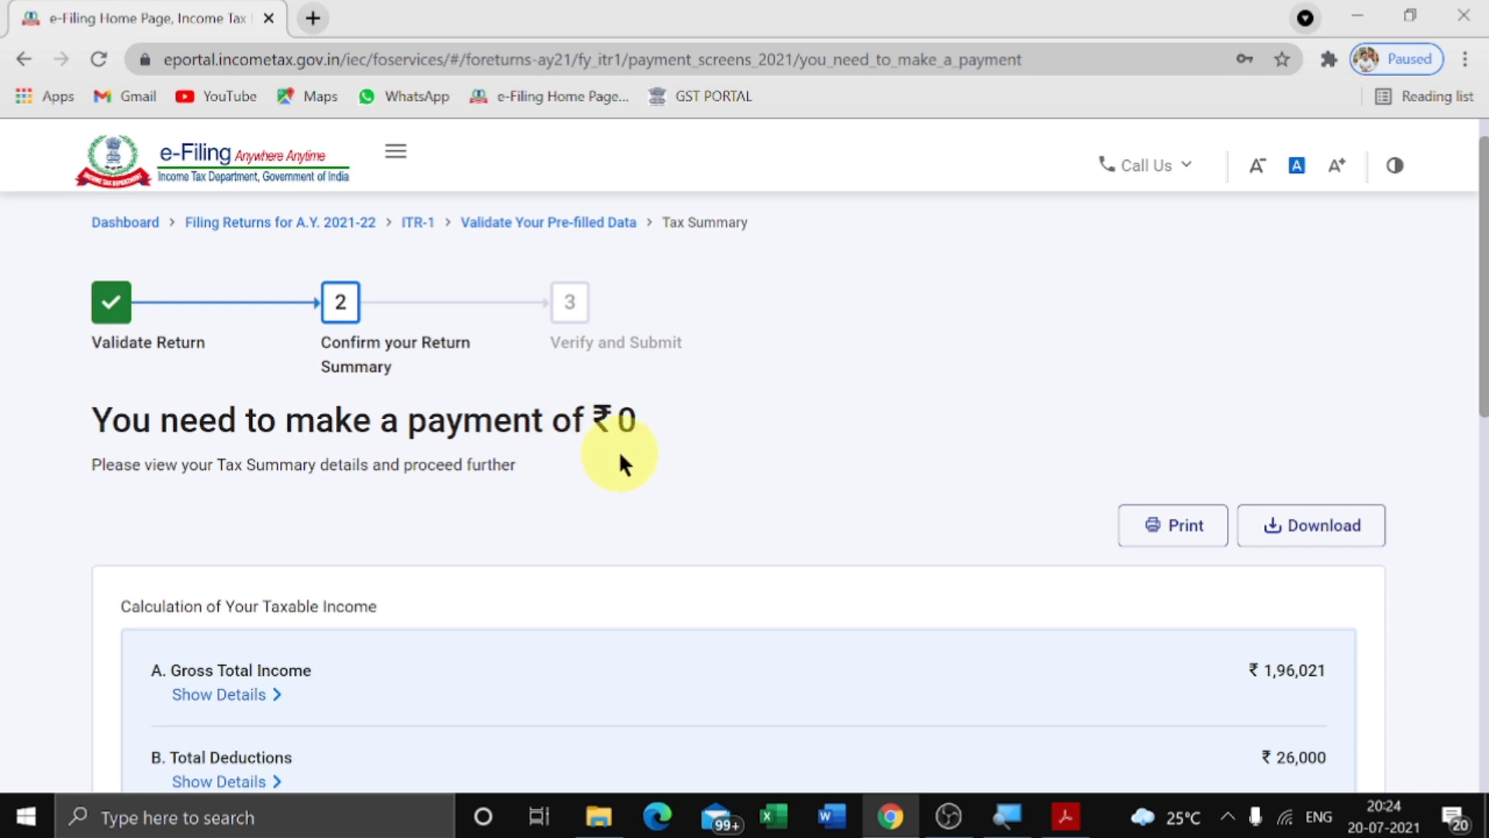
{"action": "scroll", "coordinate": [620, 464], "scroll_direction": "down", "scroll_amount": 5}
{"action": "scroll", "coordinate": [620, 464], "scroll_direction": "down", "scroll_amount": 4}
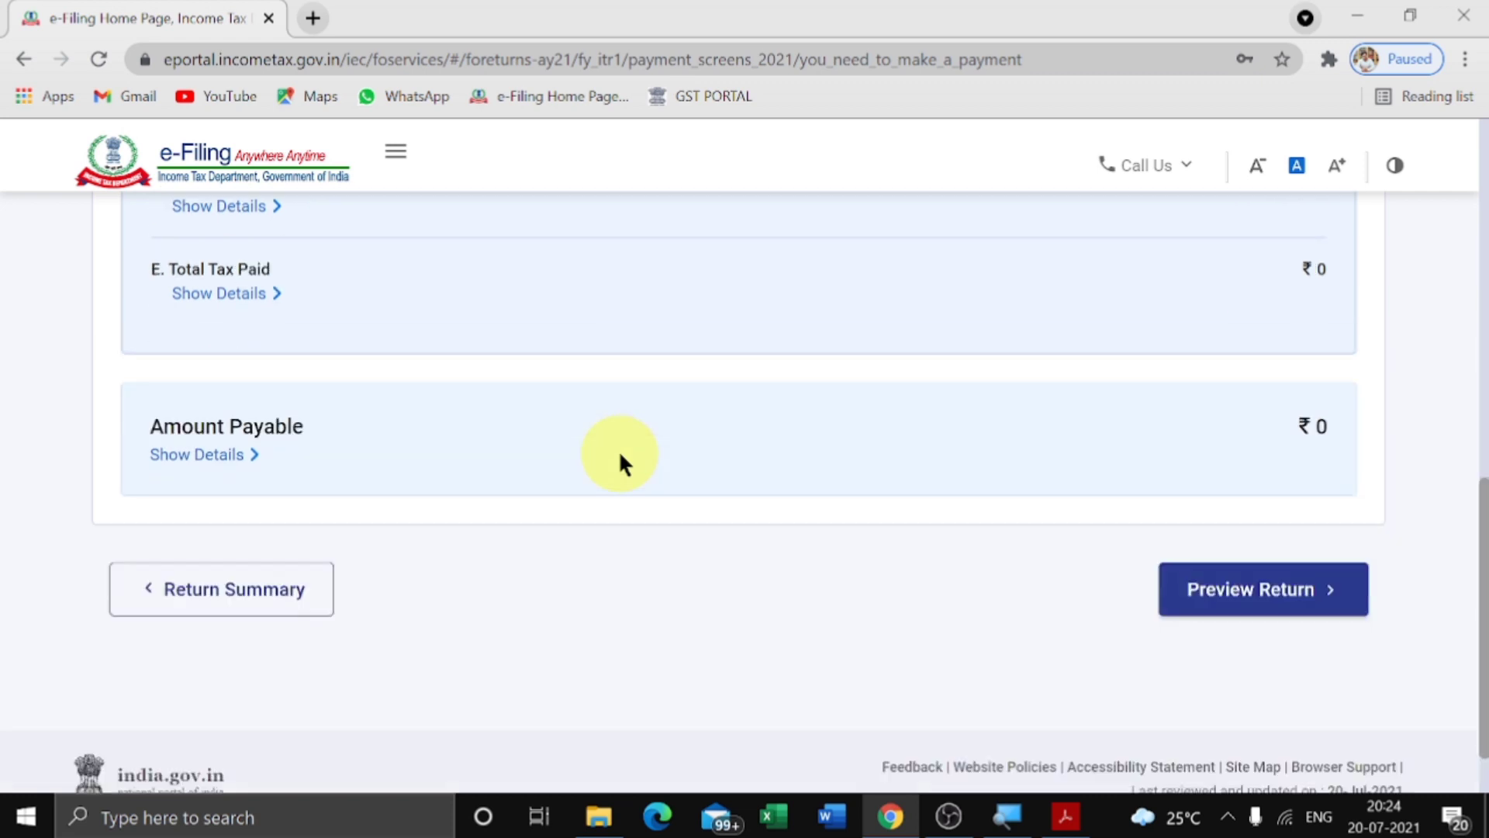
{"action": "left_click", "coordinate": [1287, 613]}
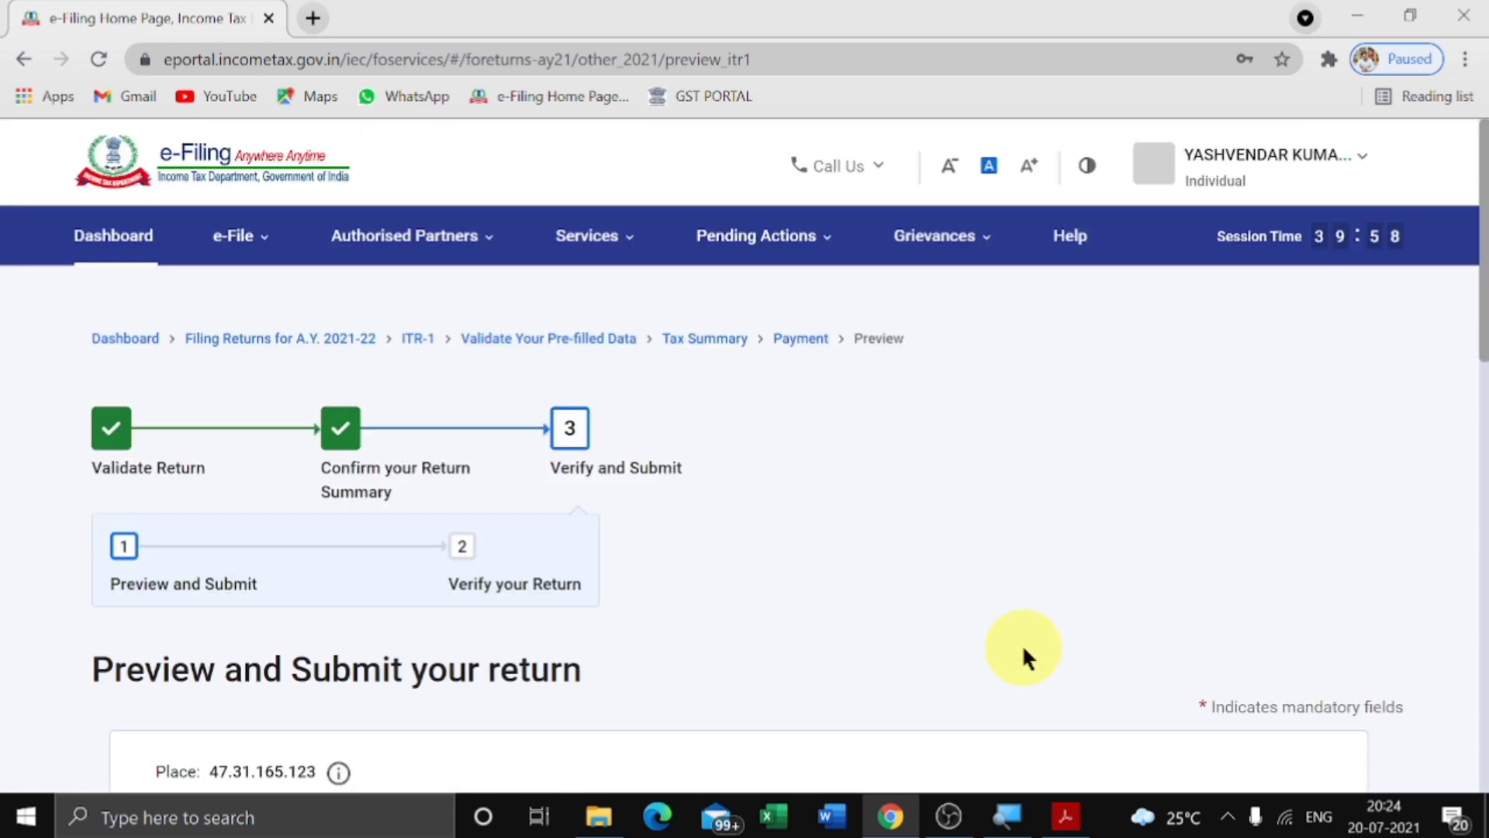
Step: Accept the return declaration made in the capacity of Self and proceed to the preview of the return
{"action": "scroll", "coordinate": [1021, 643], "scroll_direction": "down", "scroll_amount": 6}
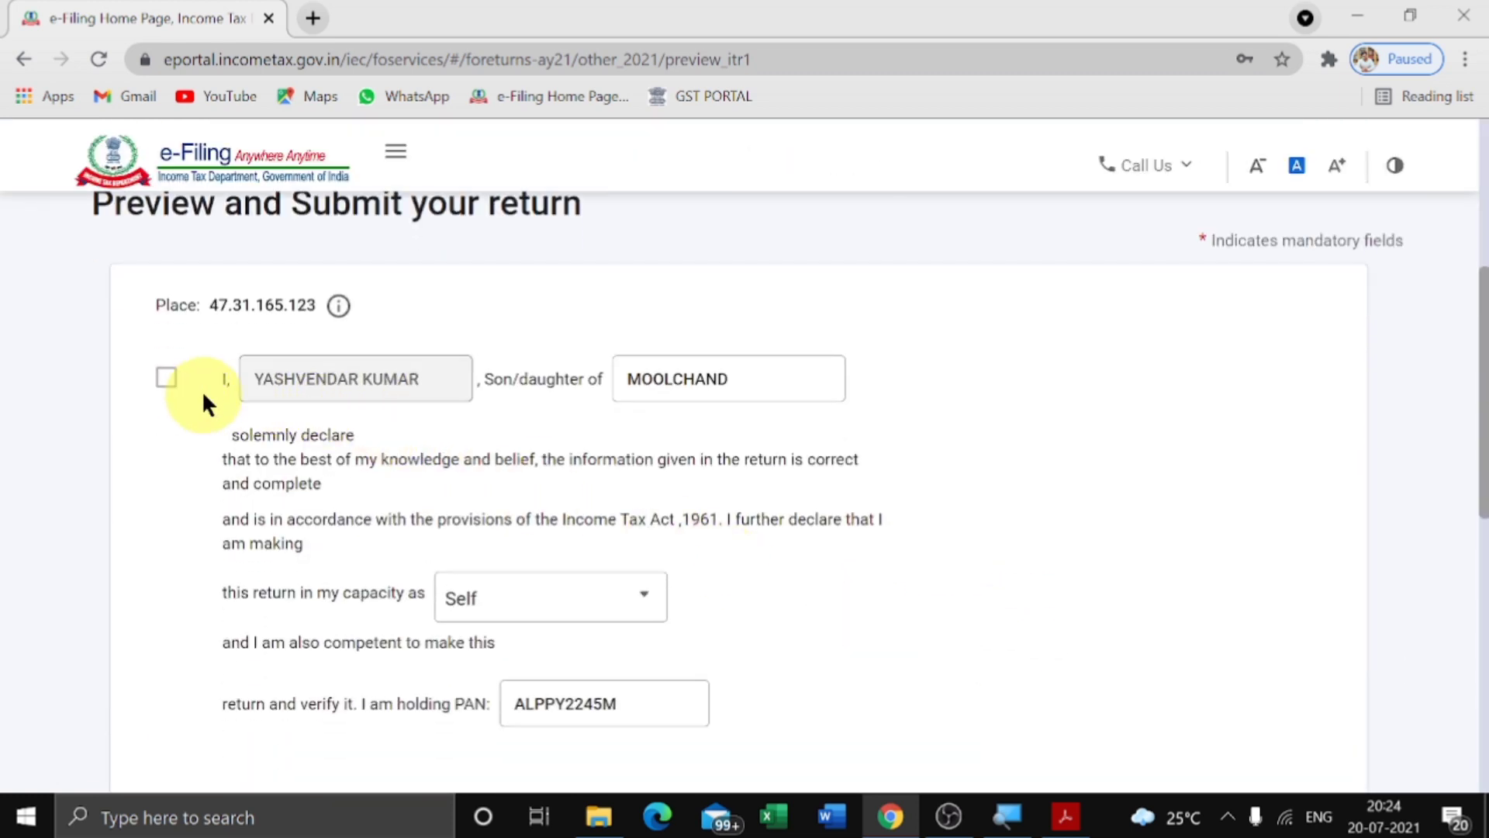
{"action": "left_click", "coordinate": [165, 378]}
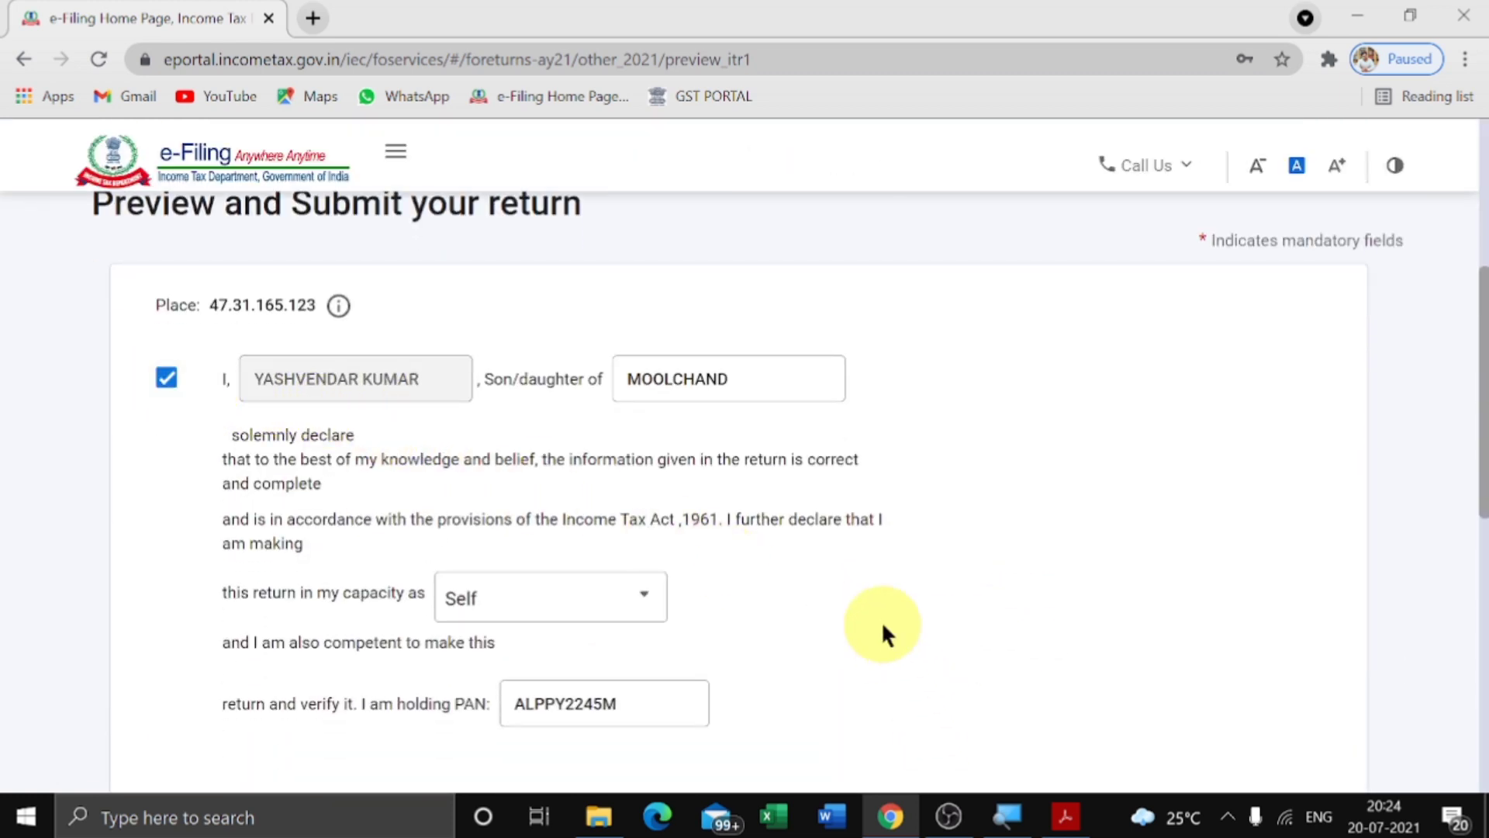
{"action": "scroll", "coordinate": [881, 620], "scroll_direction": "down", "scroll_amount": 8}
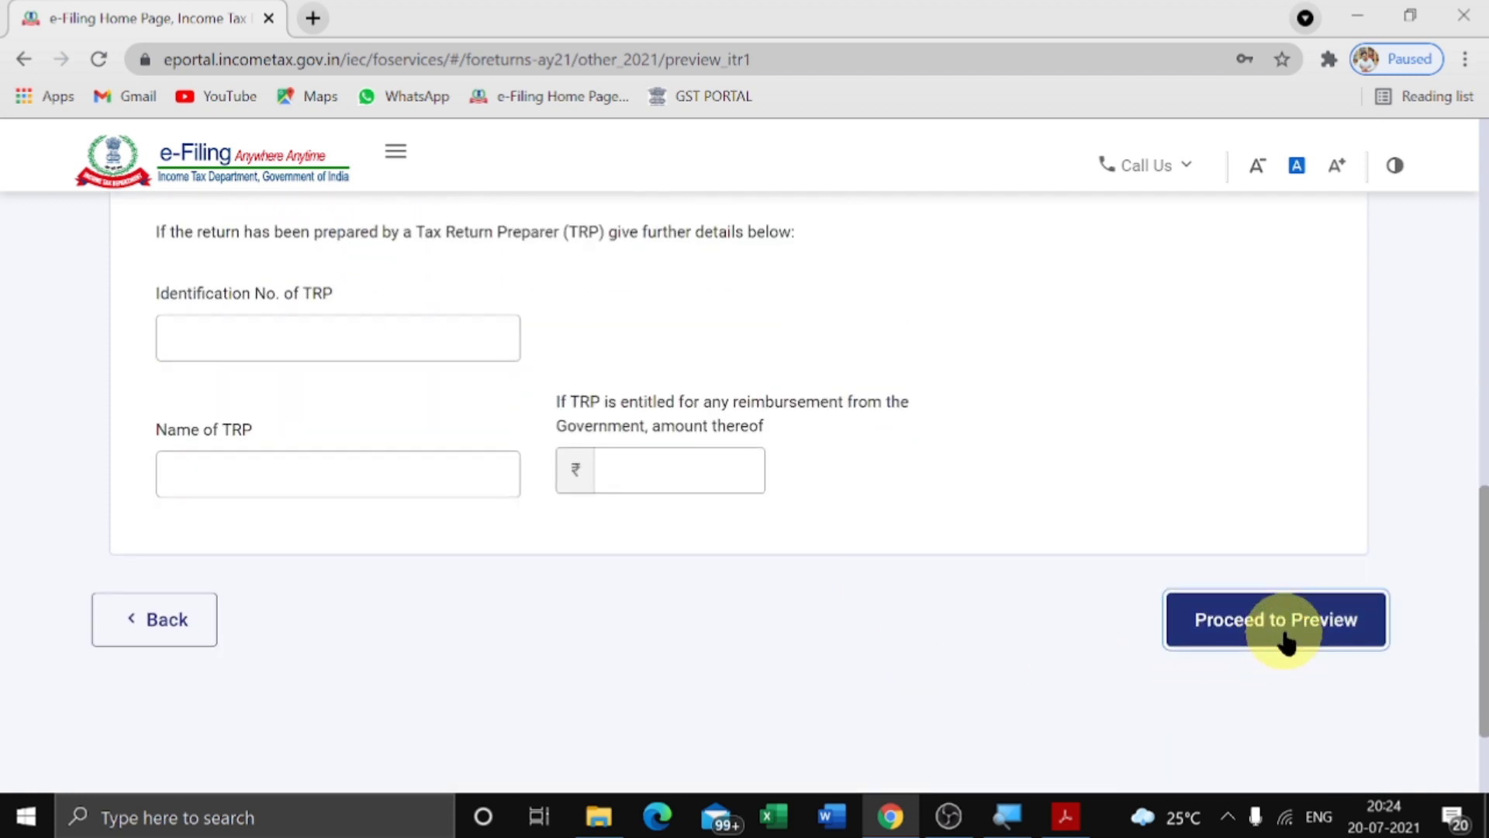
{"action": "left_click", "coordinate": [1284, 640]}
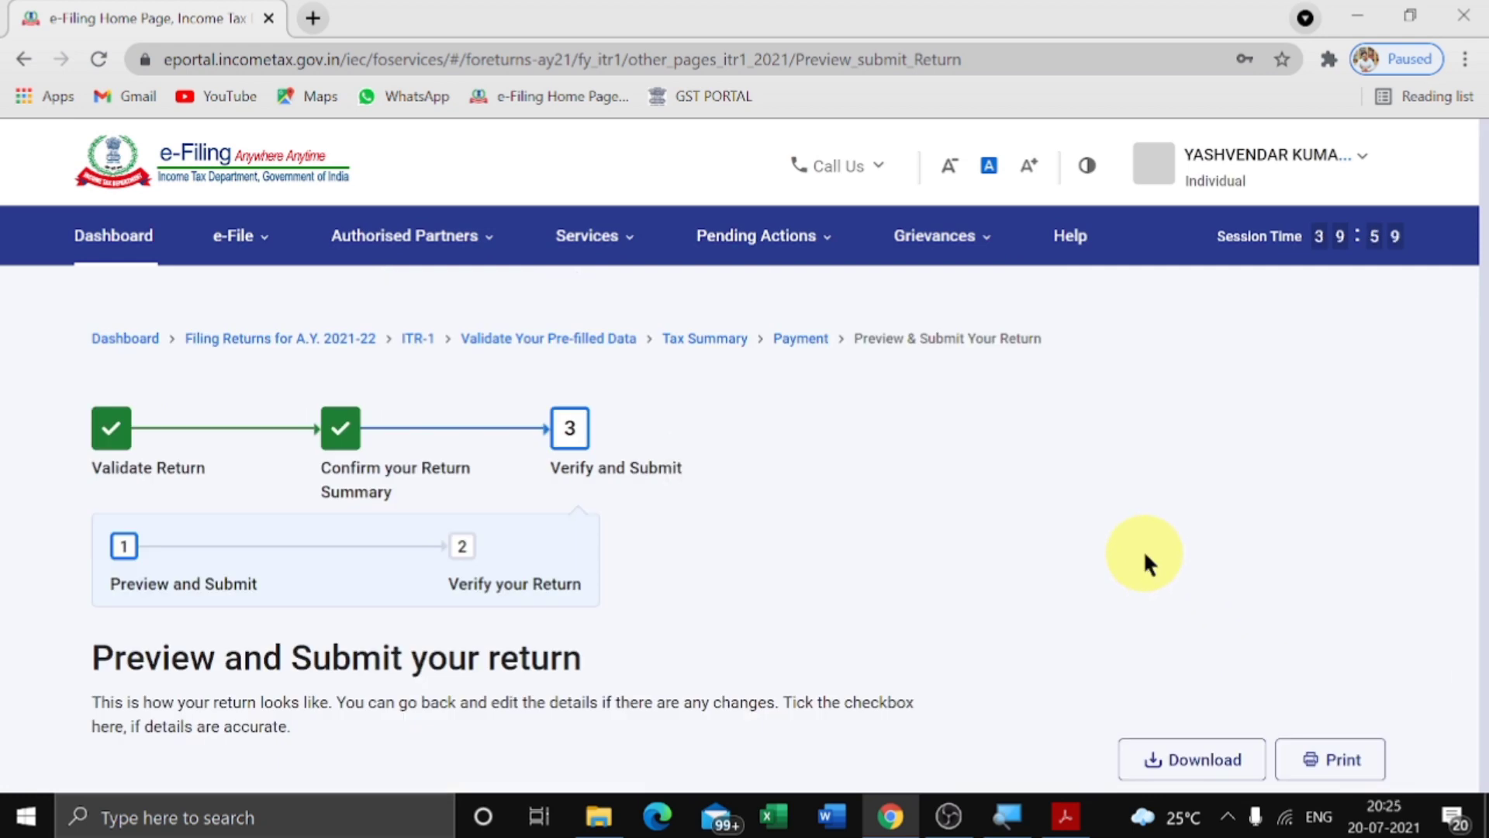
Step: Review the full ITR-1 preview from personal details through income, deductions, tax and verification, and proceed to validation
{"action": "scroll", "coordinate": [1143, 550], "scroll_direction": "down", "scroll_amount": 15}
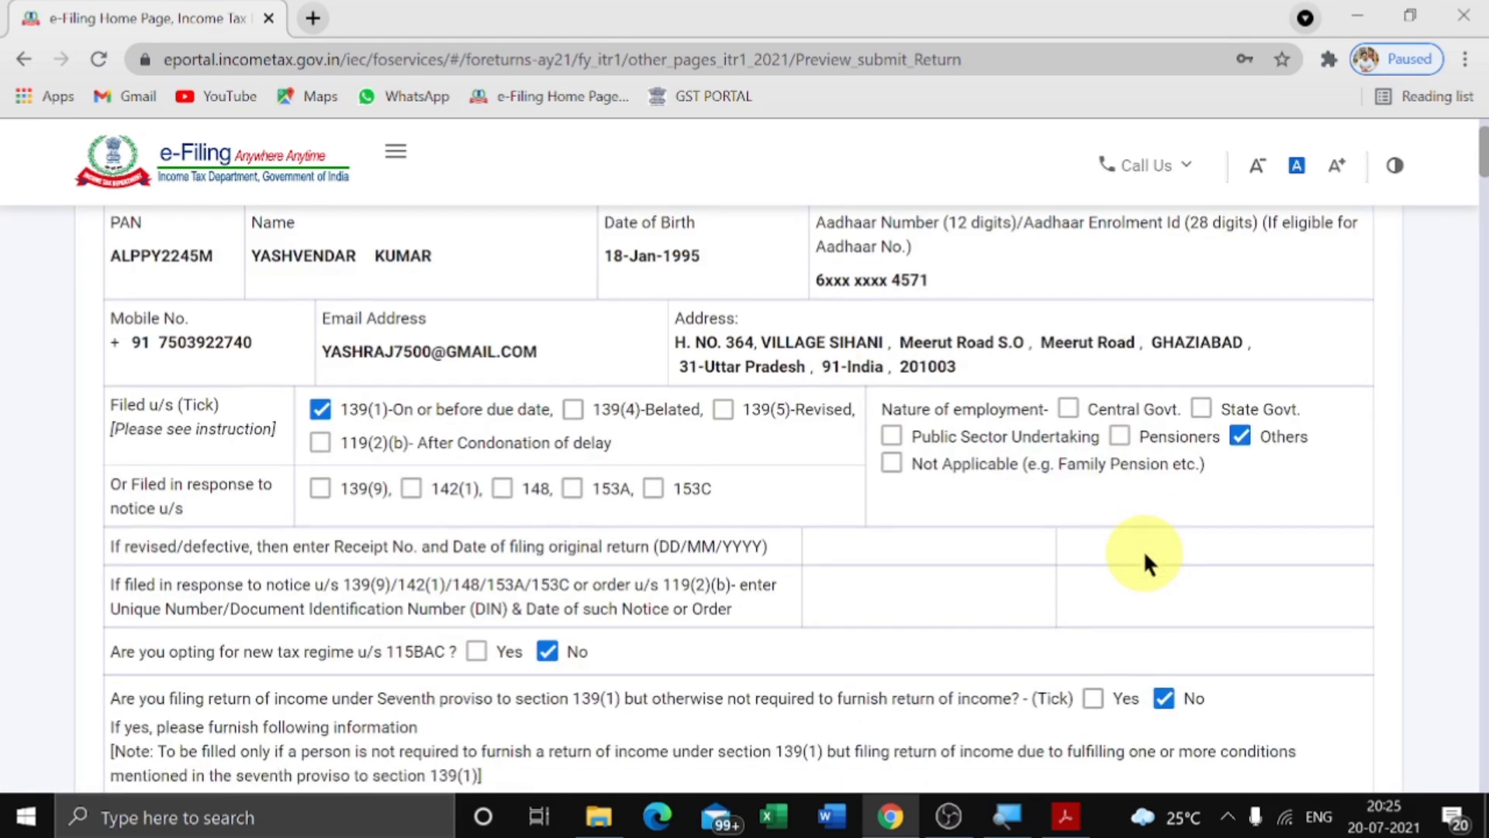
{"action": "scroll", "coordinate": [1143, 551], "scroll_direction": "down", "scroll_amount": 15}
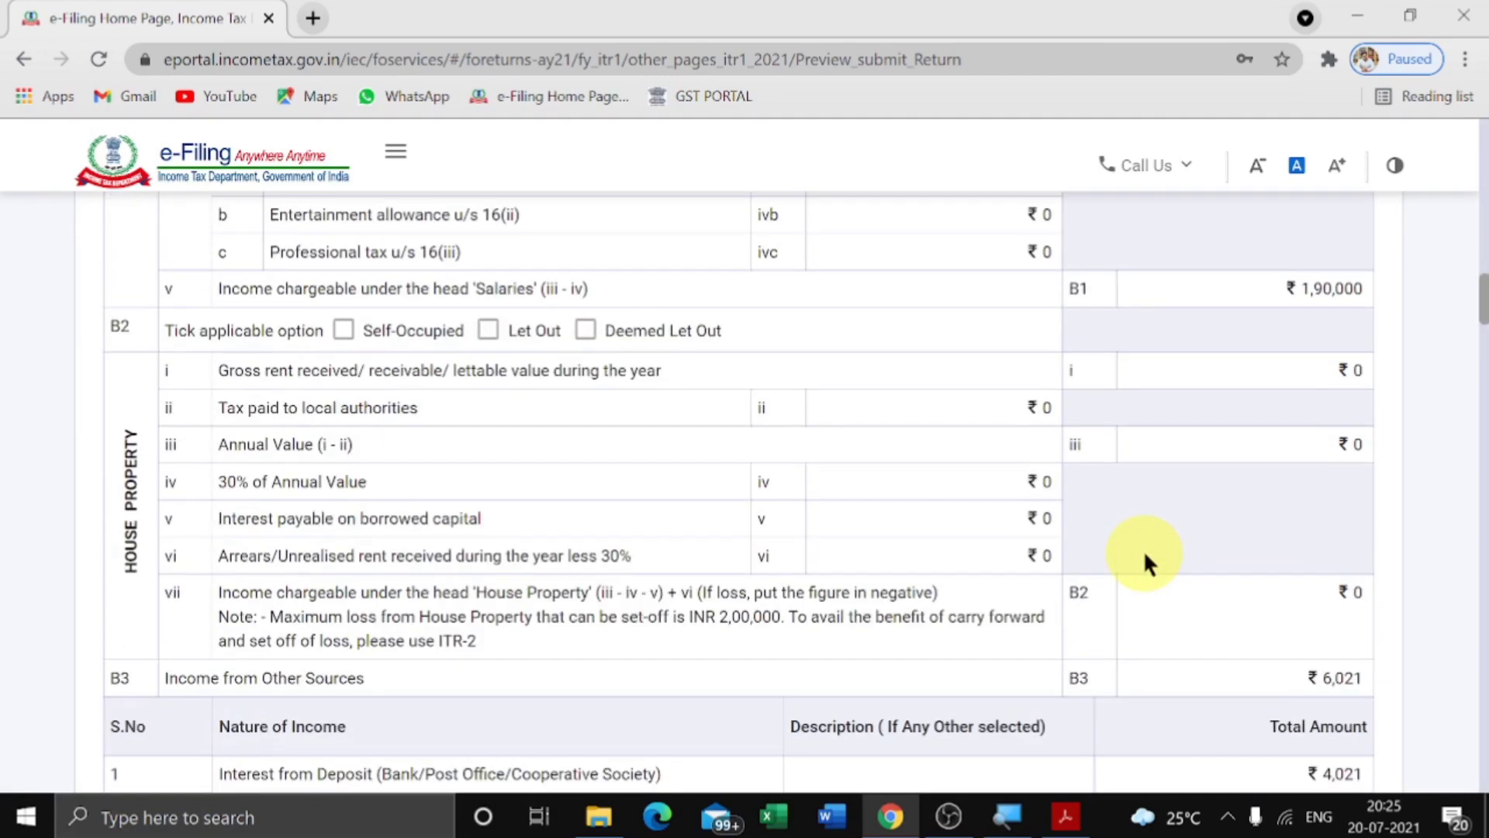
{"action": "scroll", "coordinate": [1143, 551], "scroll_direction": "down", "scroll_amount": 15}
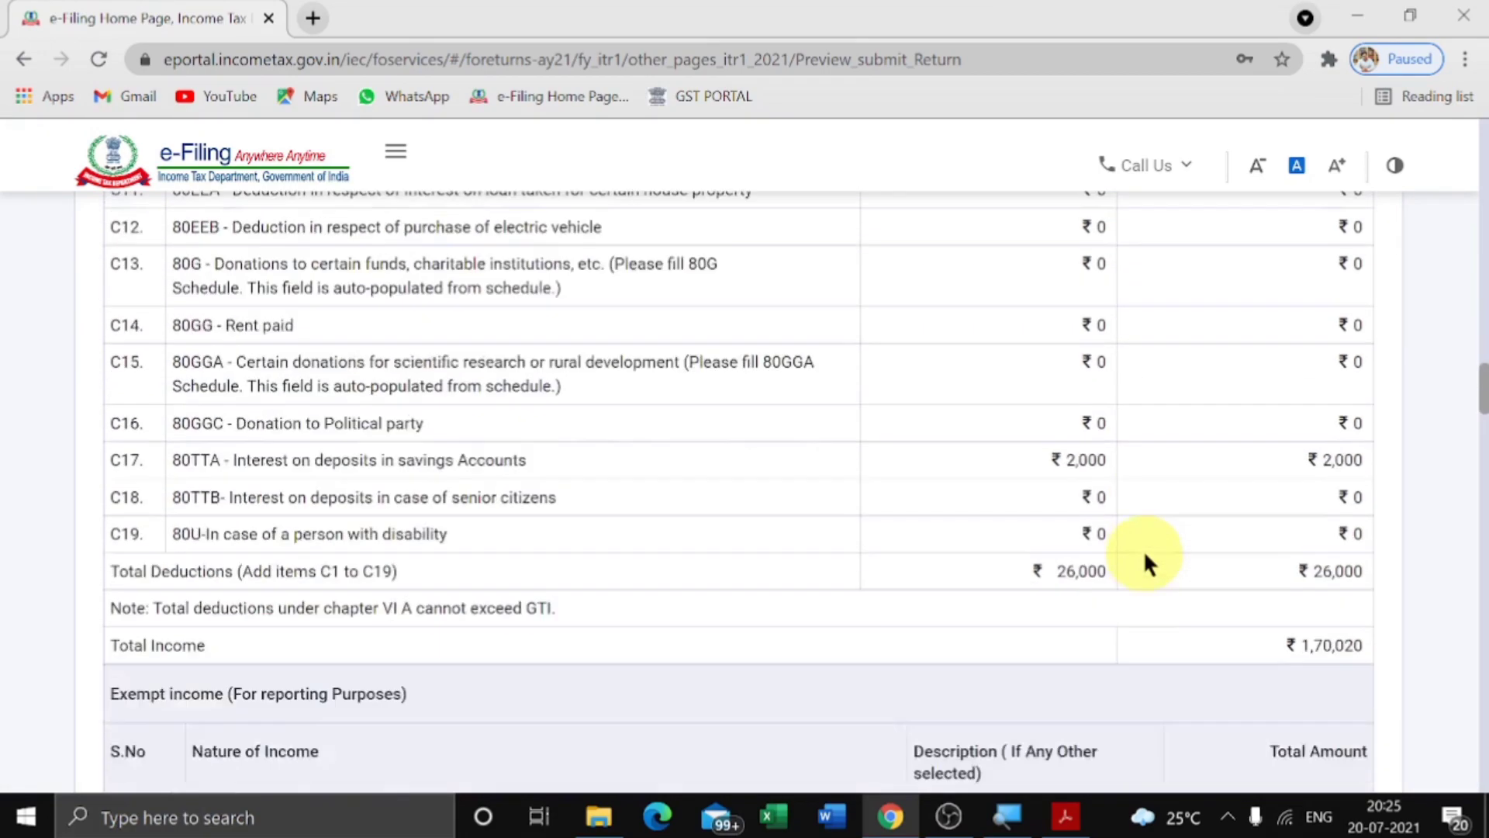
{"action": "scroll", "coordinate": [1143, 551], "scroll_direction": "down", "scroll_amount": 1}
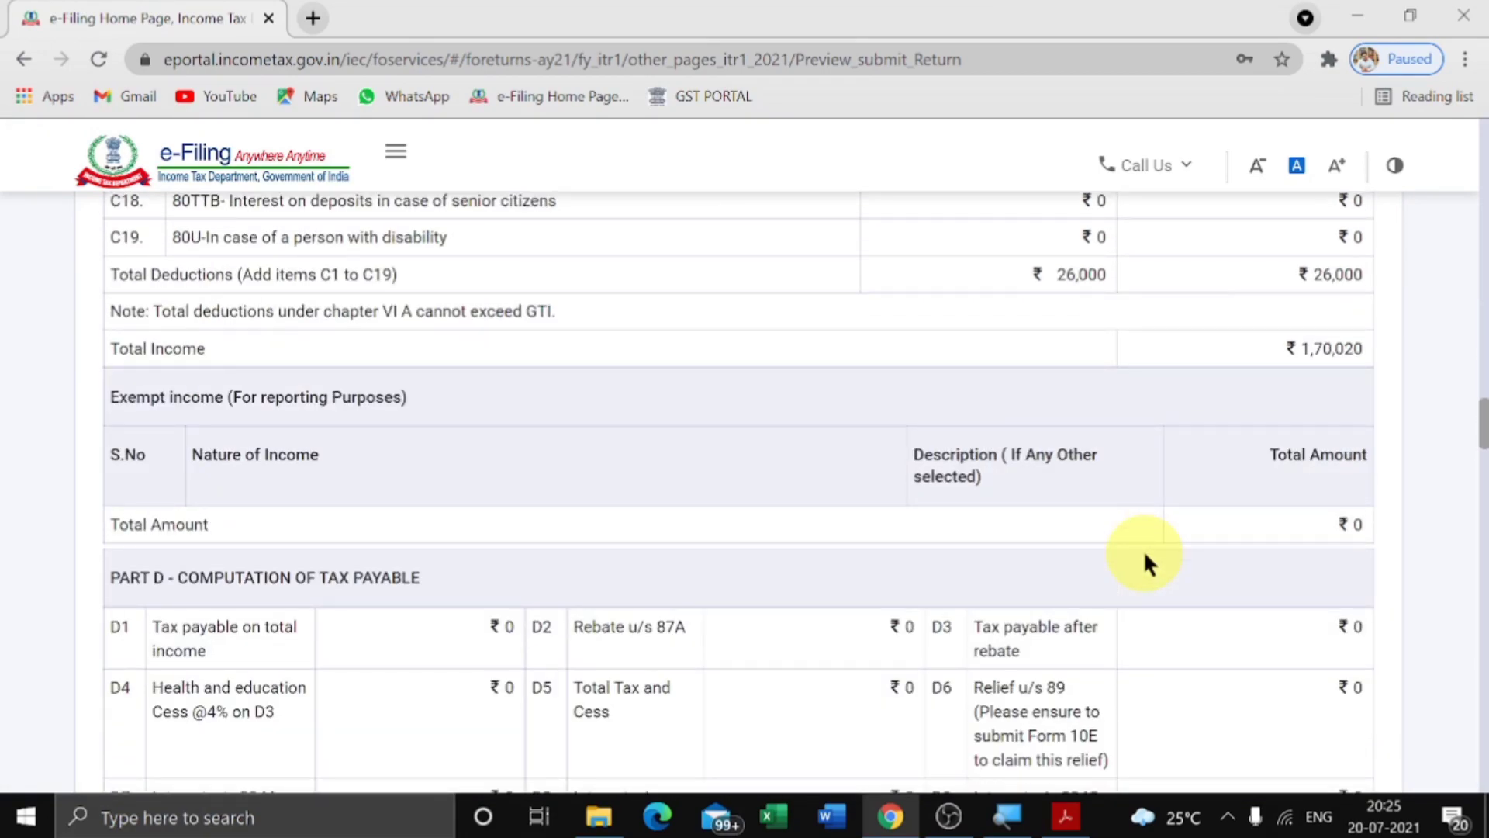
{"action": "scroll", "coordinate": [1143, 550], "scroll_direction": "down", "scroll_amount": 15}
{"action": "scroll", "coordinate": [1143, 551], "scroll_direction": "down", "scroll_amount": 20}
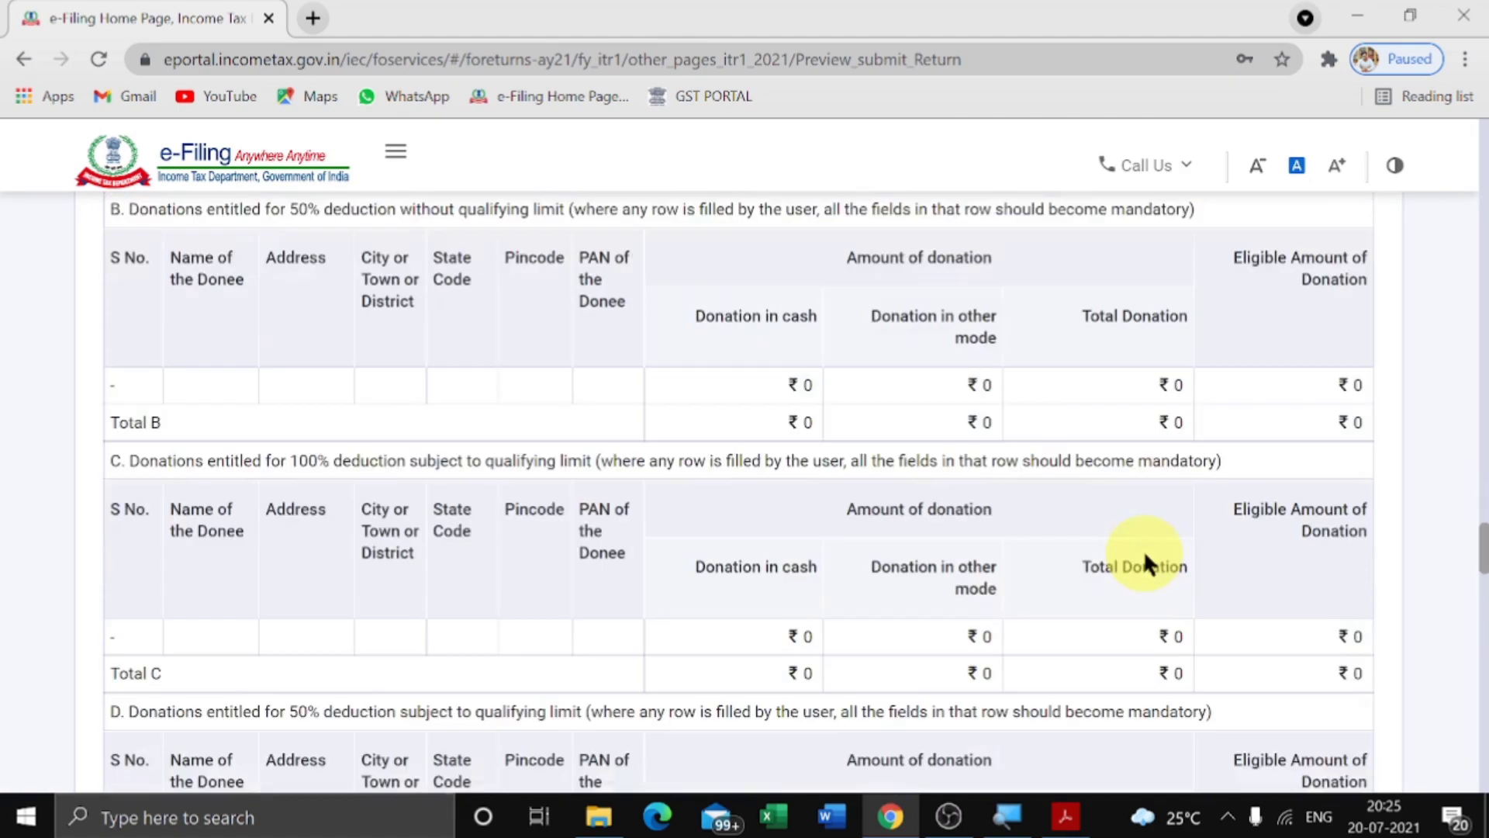
{"action": "scroll", "coordinate": [1143, 550], "scroll_direction": "down", "scroll_amount": 1}
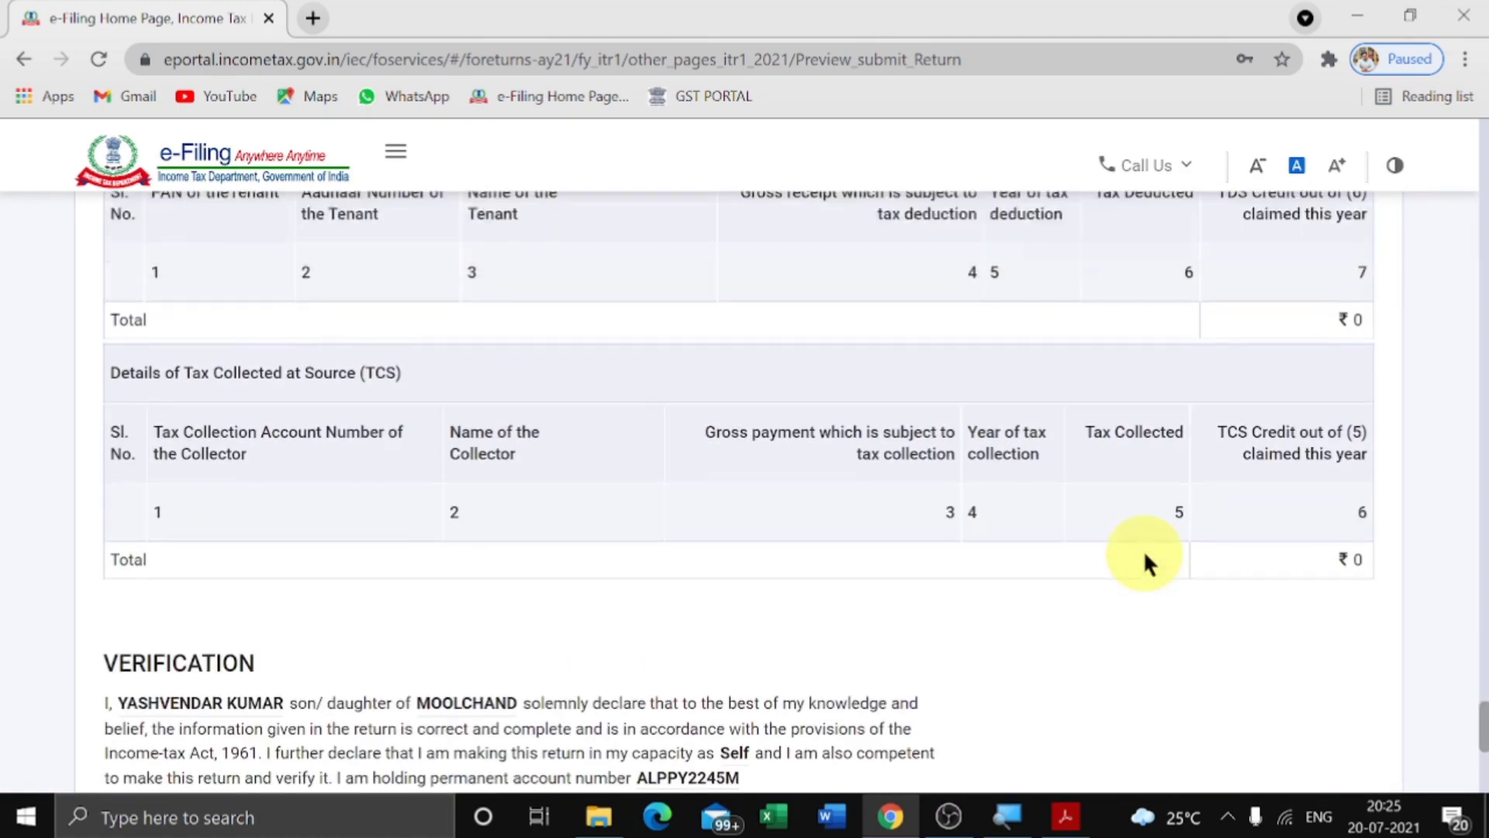
{"action": "scroll", "coordinate": [1143, 550], "scroll_direction": "up", "scroll_amount": 10}
{"action": "scroll", "coordinate": [1143, 551], "scroll_direction": "down", "scroll_amount": 12}
{"action": "scroll", "coordinate": [1143, 551], "scroll_direction": "down", "scroll_amount": 5}
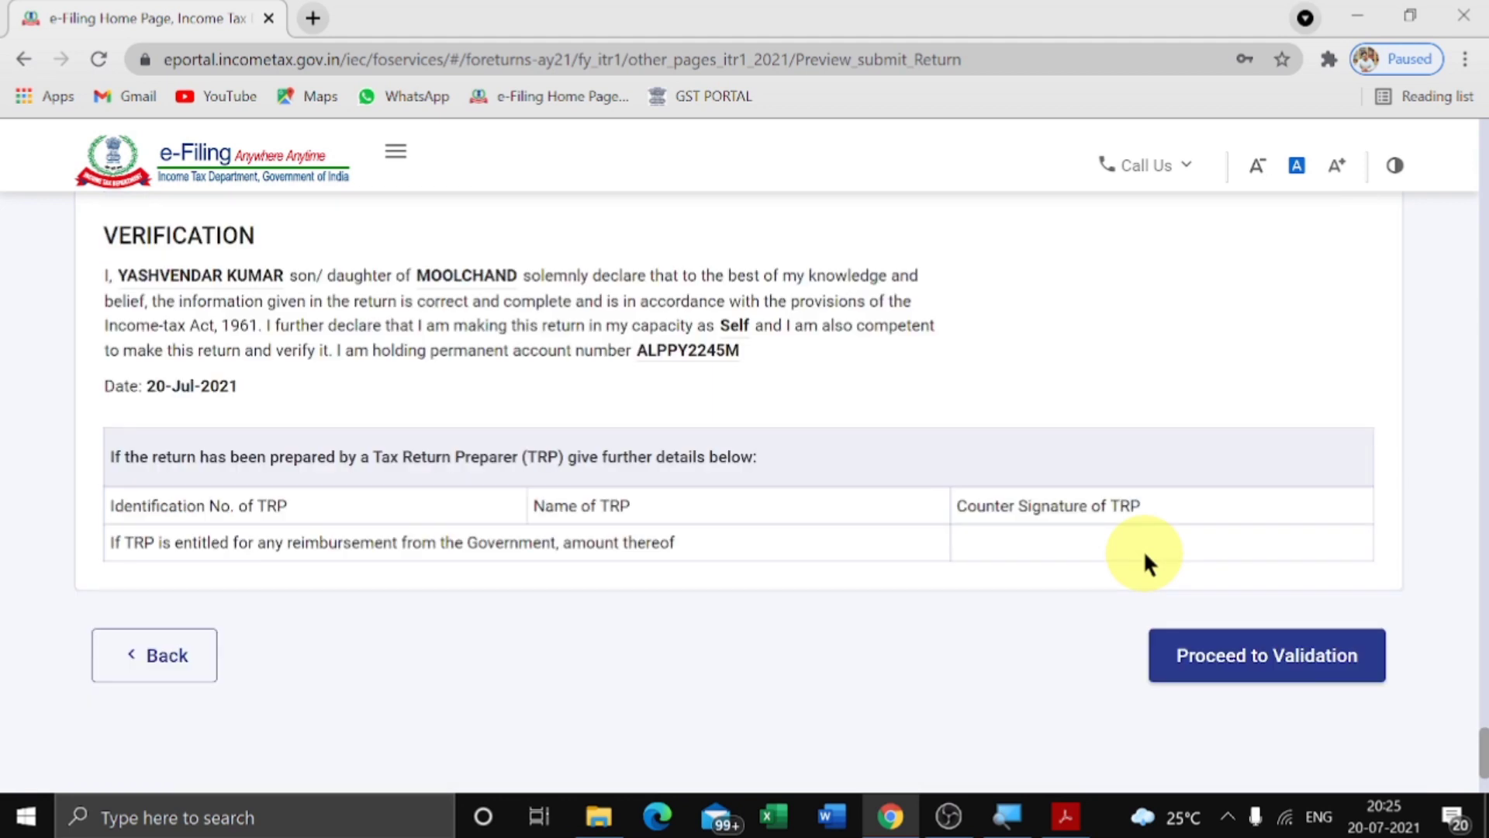
{"action": "left_click", "coordinate": [1267, 668]}
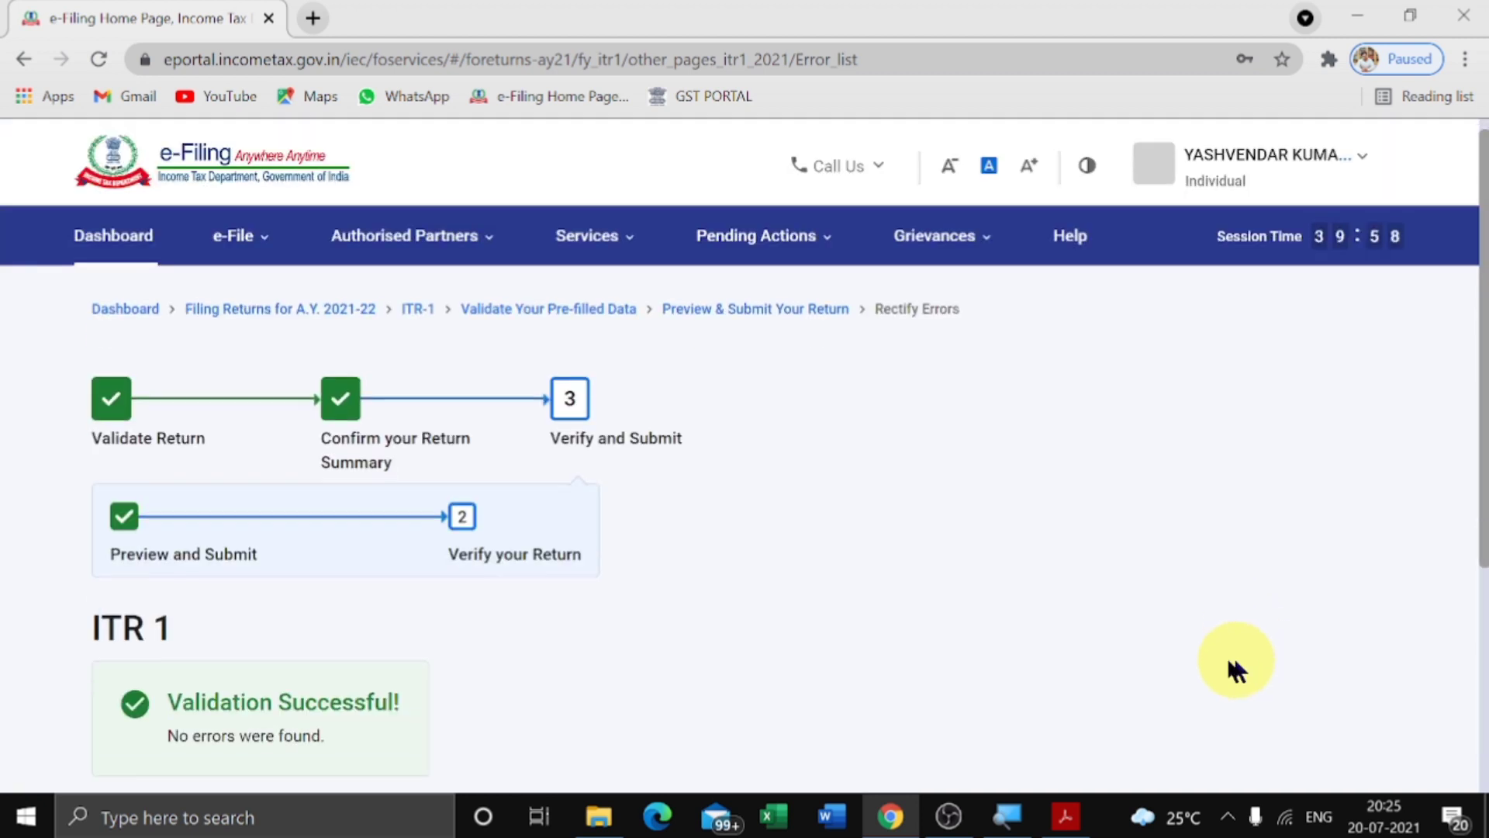
Step: Proceed to verification of the validated return and choose e-Verify Now as the verification method
{"action": "scroll", "coordinate": [1235, 668], "scroll_direction": "down", "scroll_amount": 1}
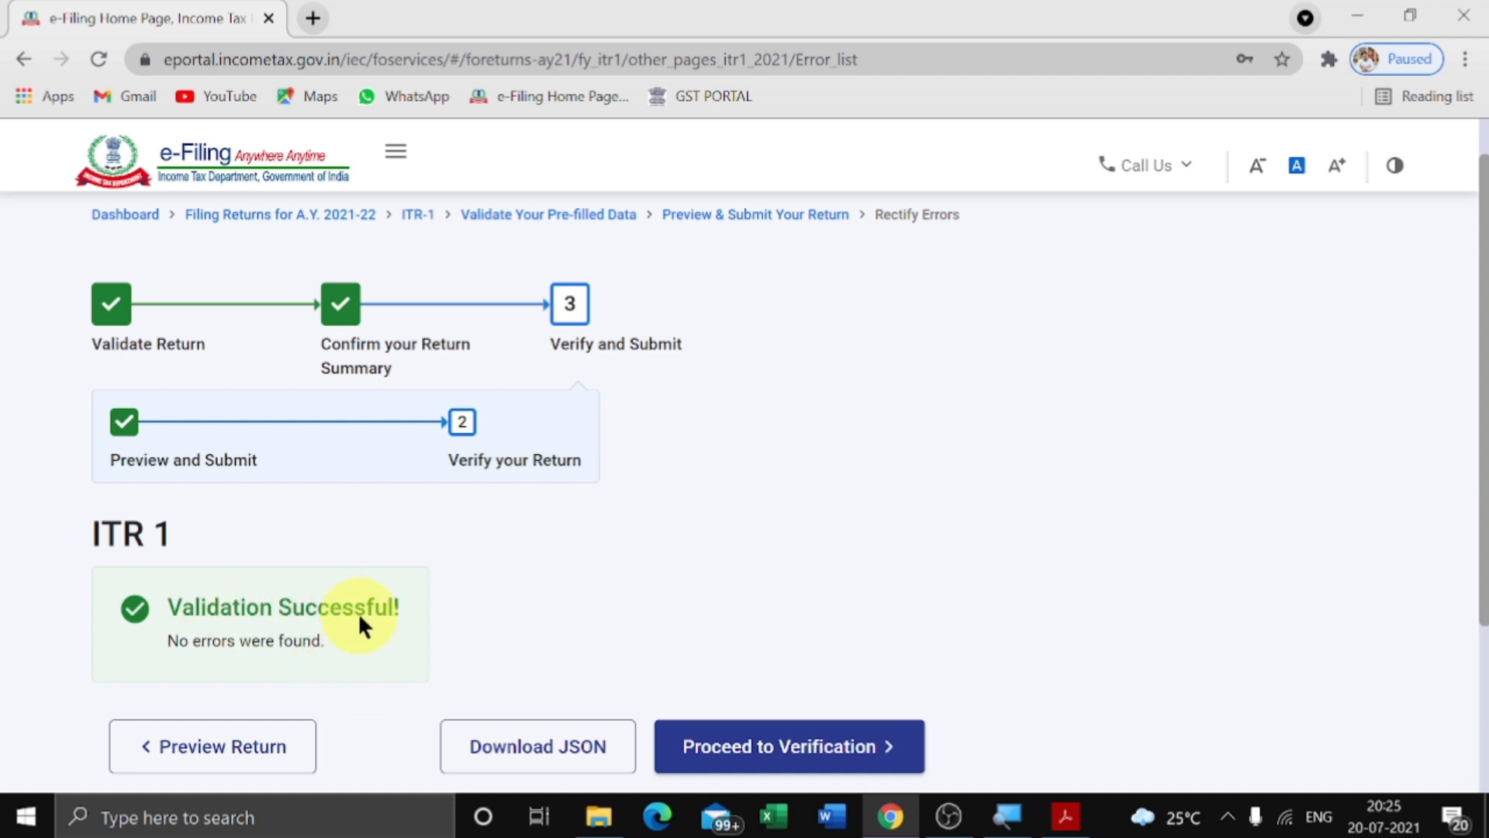
{"action": "scroll", "coordinate": [370, 619], "scroll_direction": "down", "scroll_amount": 3}
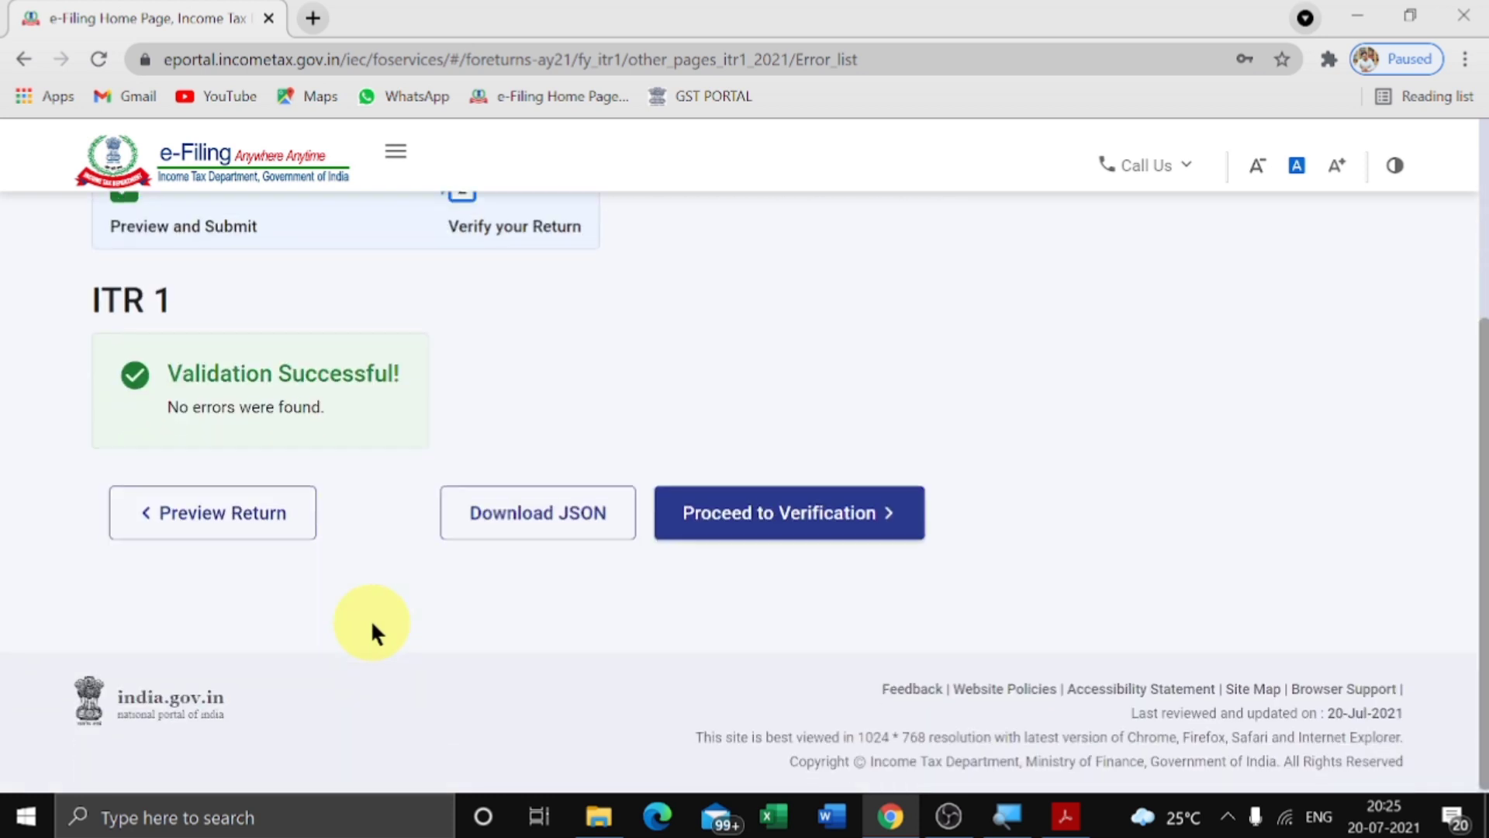
{"action": "left_click", "coordinate": [779, 524]}
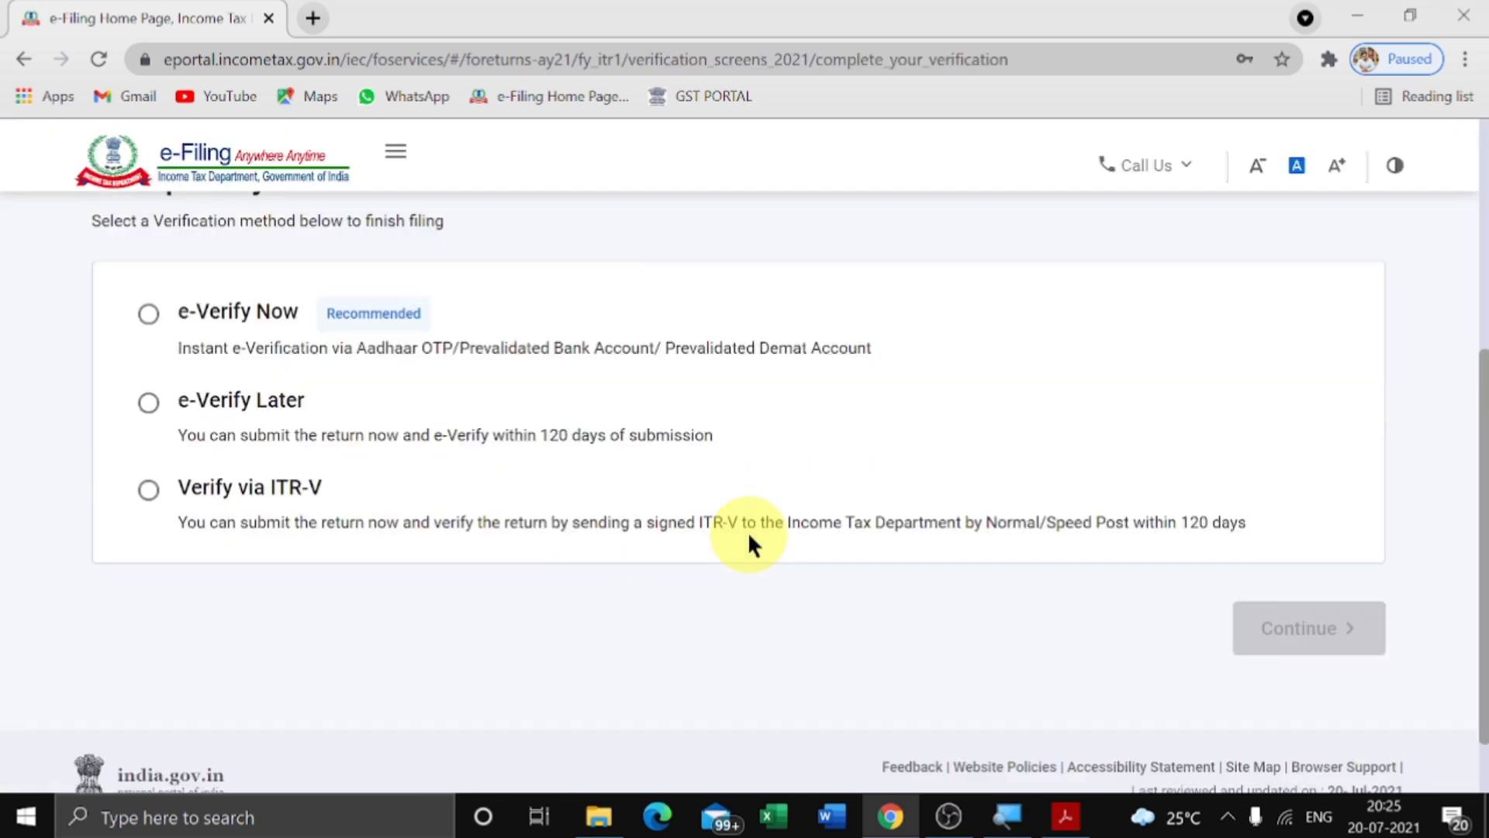
{"action": "scroll", "coordinate": [748, 532], "scroll_direction": "up", "scroll_amount": 2}
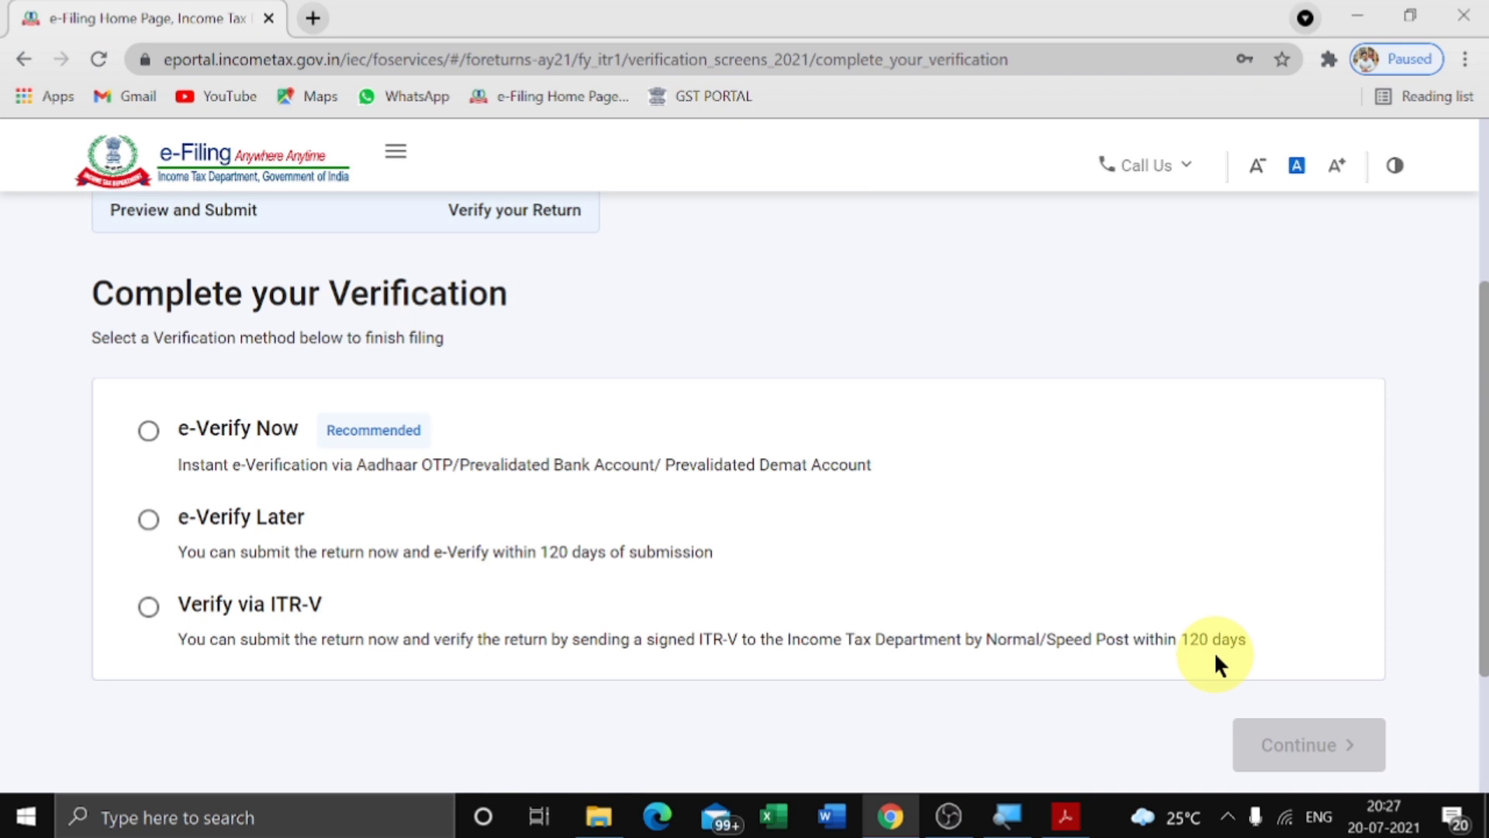
{"action": "left_click", "coordinate": [150, 433]}
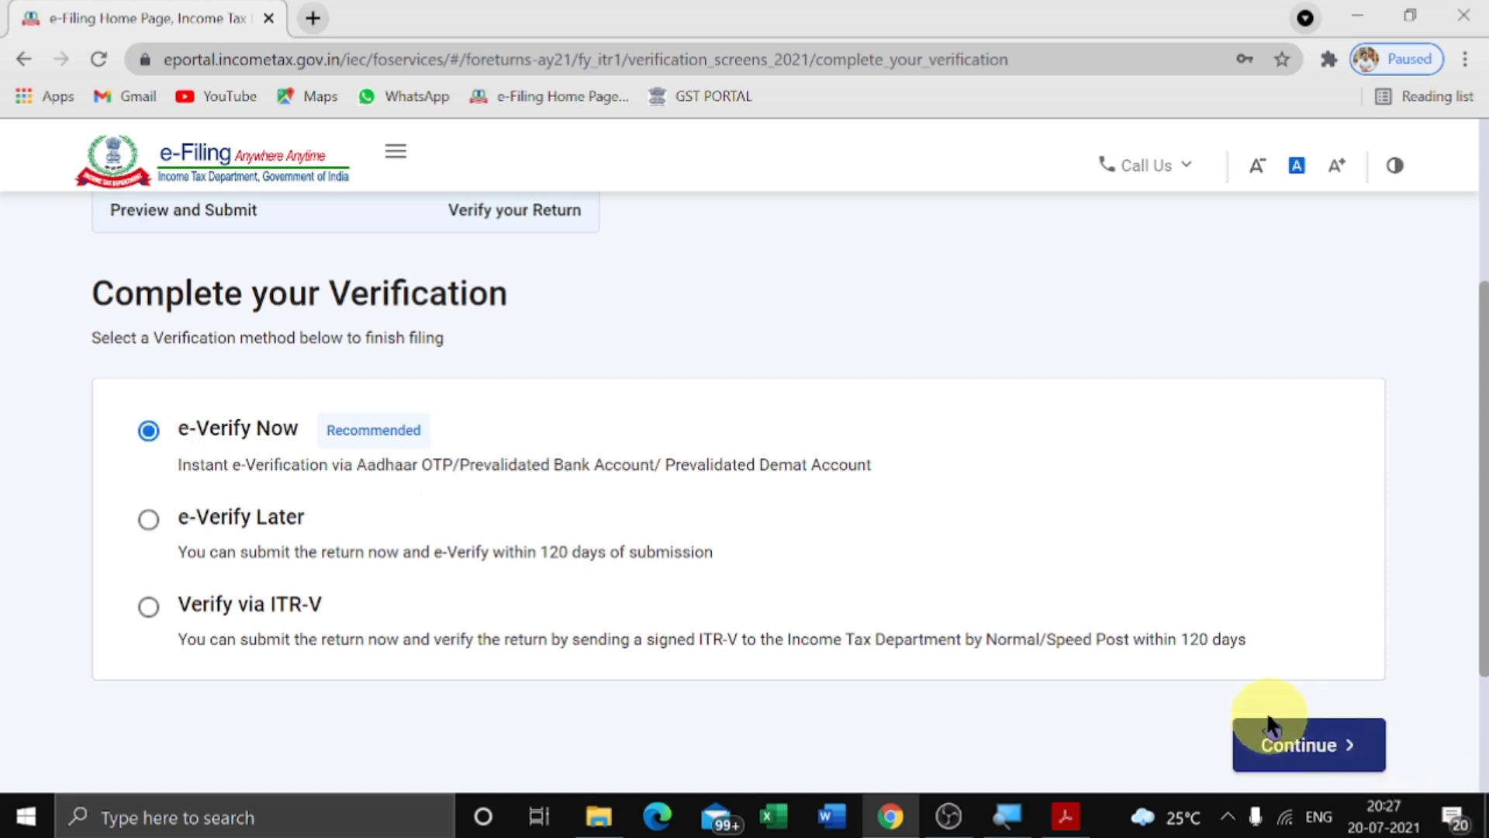
{"action": "left_click", "coordinate": [1305, 746]}
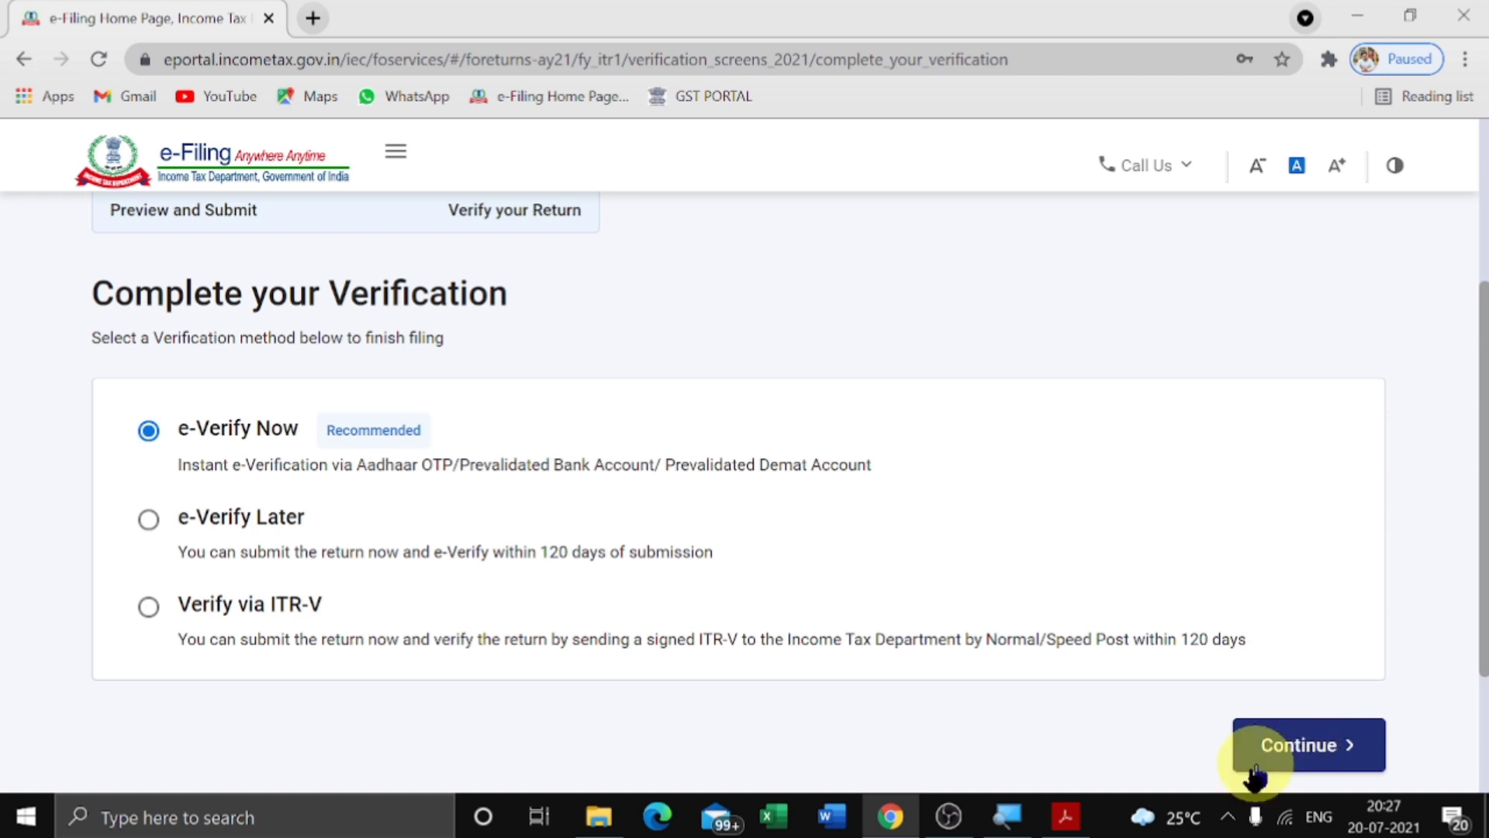
Step: Switch to Form 16 in Adobe Reader Touch and examine Part B's gross salary, standard deduction, Chapter VIA deductions and total income
{"action": "left_click", "coordinate": [1064, 808]}
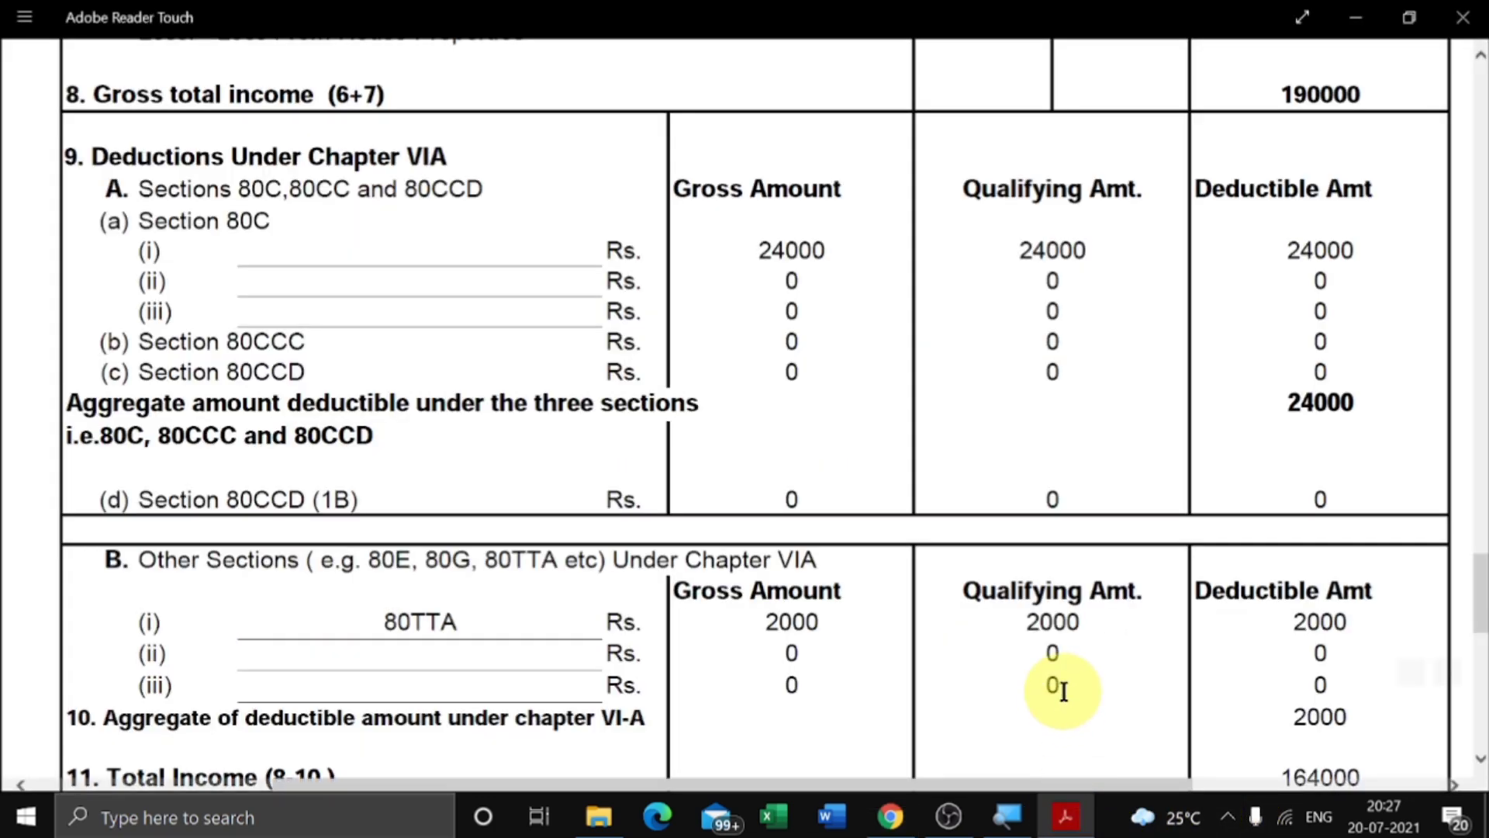
{"action": "scroll", "coordinate": [1063, 690], "scroll_direction": "up", "scroll_amount": 8}
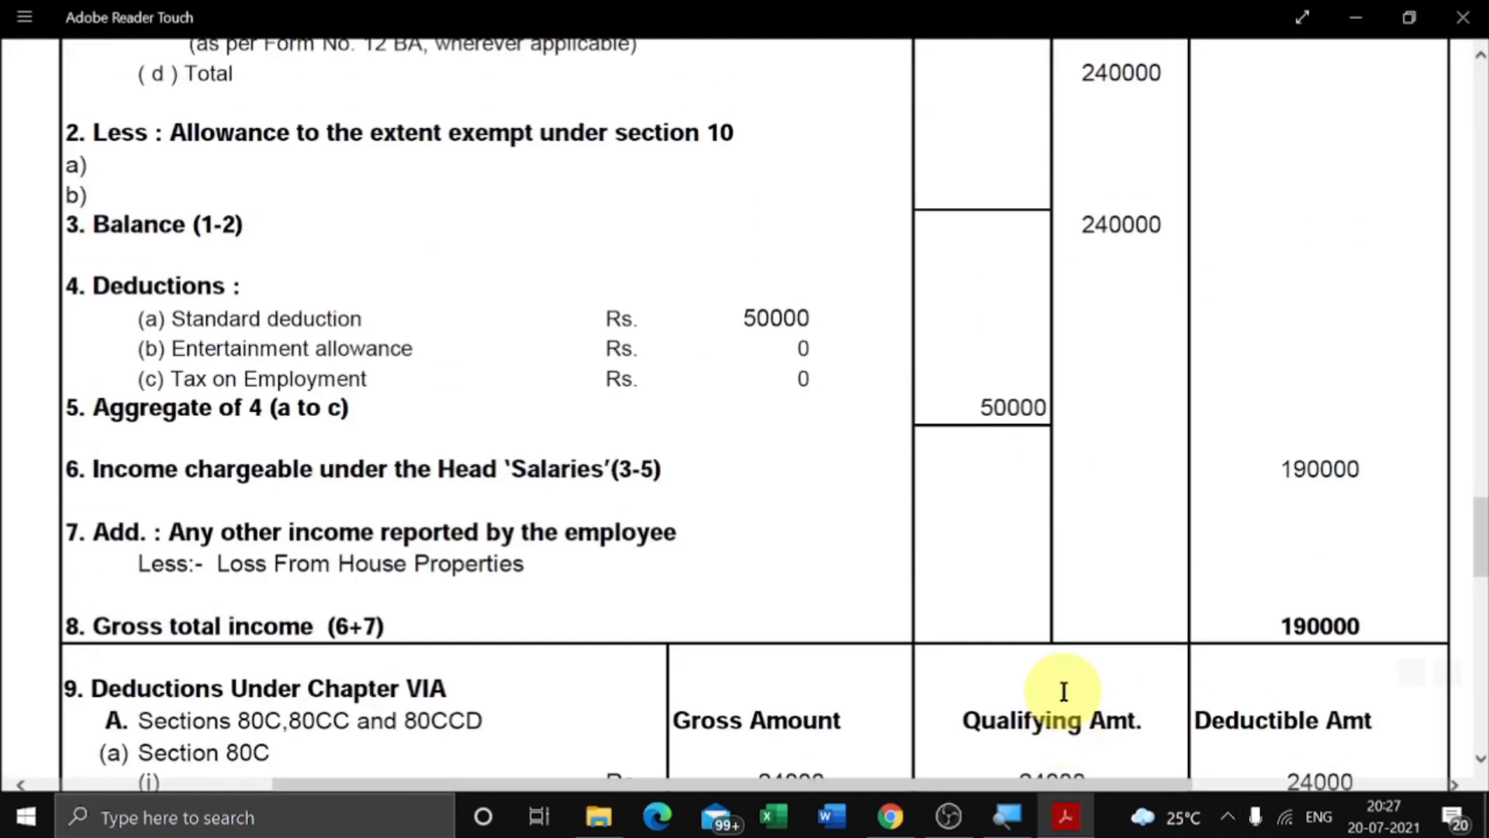
{"action": "scroll", "coordinate": [1063, 687], "scroll_direction": "up", "scroll_amount": 4}
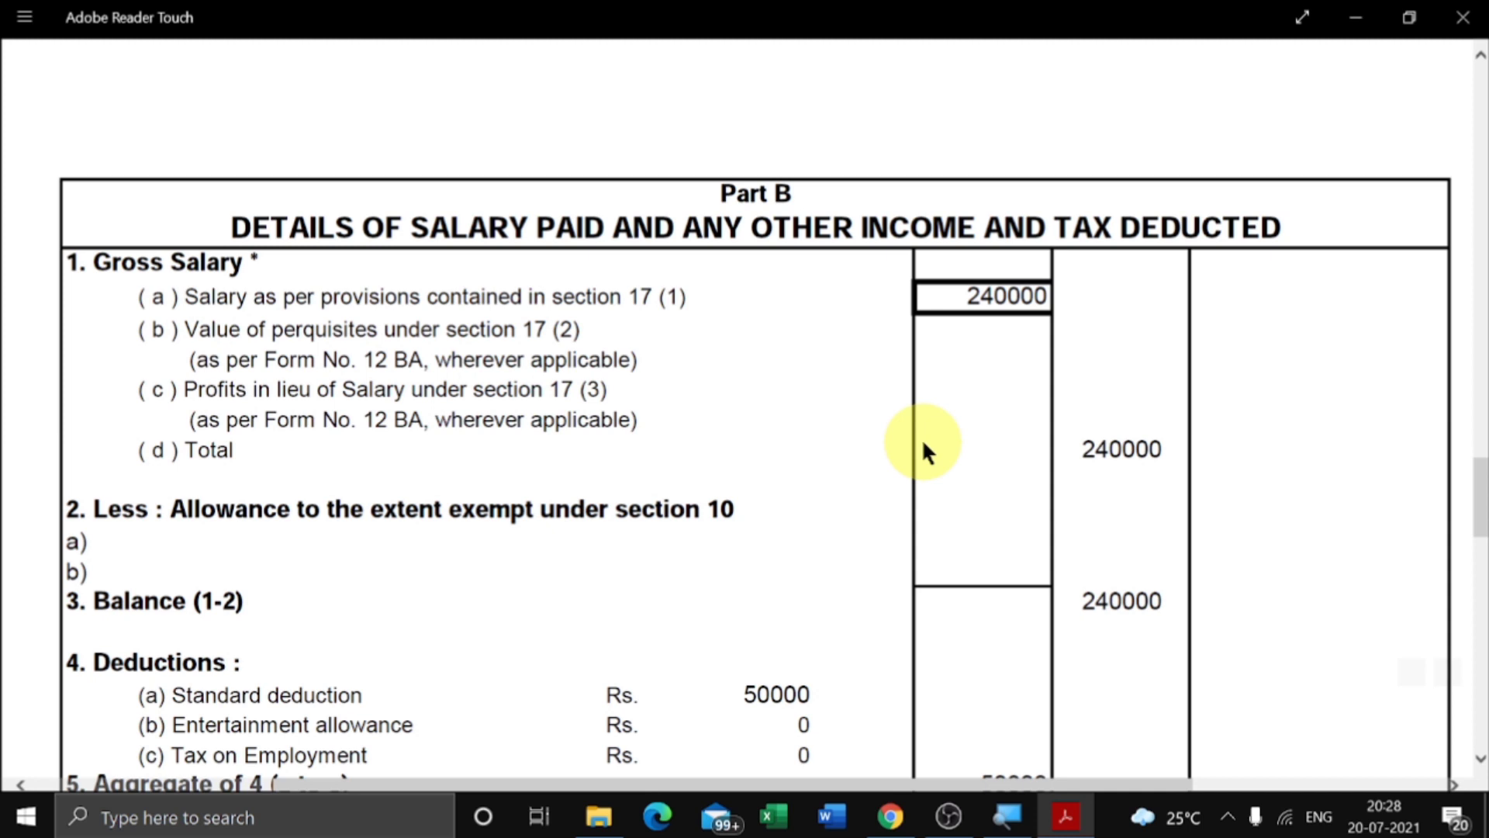
{"action": "scroll", "coordinate": [923, 450], "scroll_direction": "down", "scroll_amount": 1}
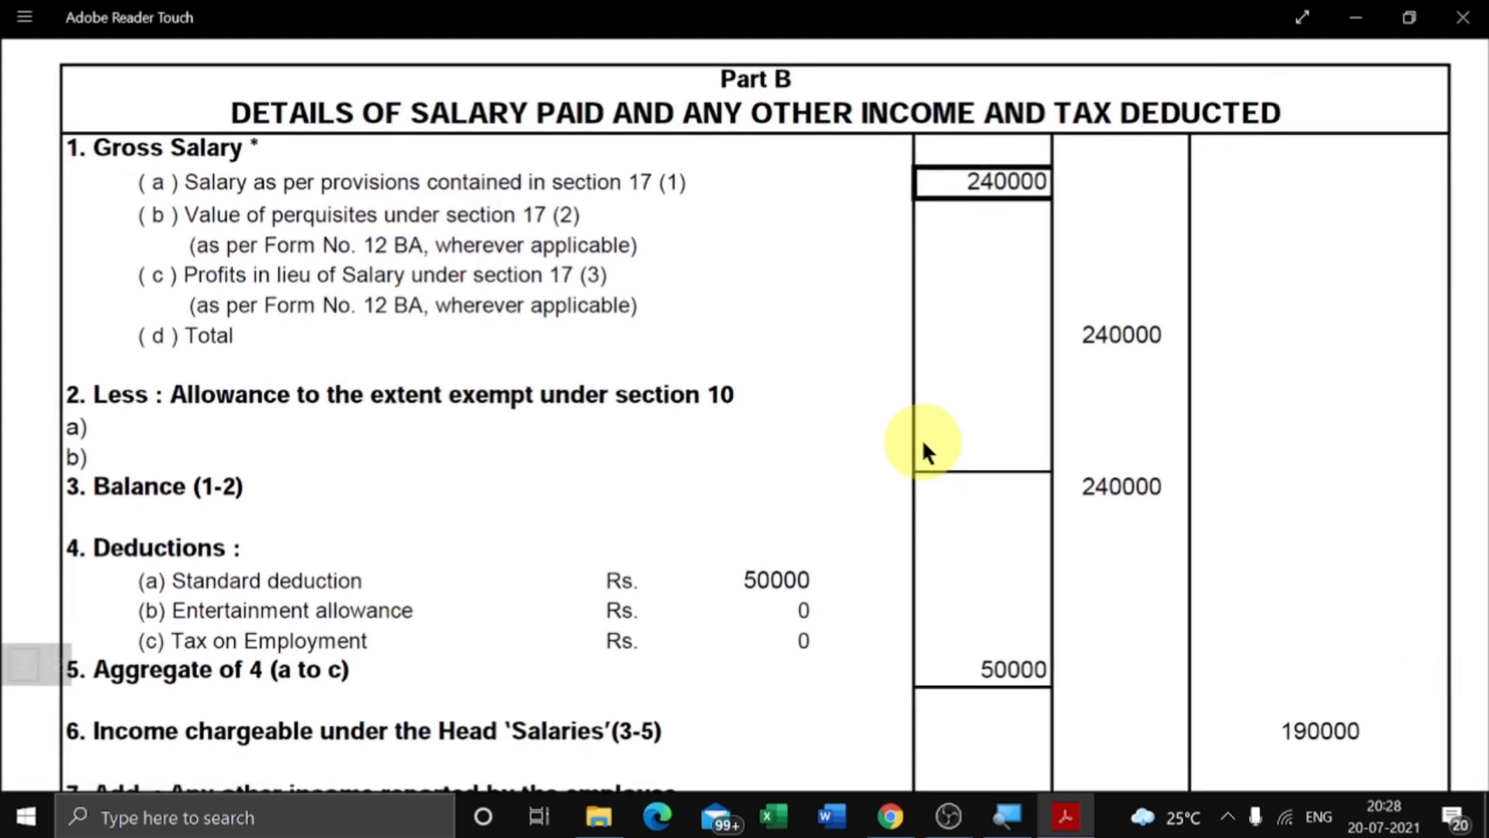
{"action": "scroll", "coordinate": [997, 380], "scroll_direction": "down", "scroll_amount": 5}
{"action": "scroll", "coordinate": [975, 436], "scroll_direction": "down", "scroll_amount": 6}
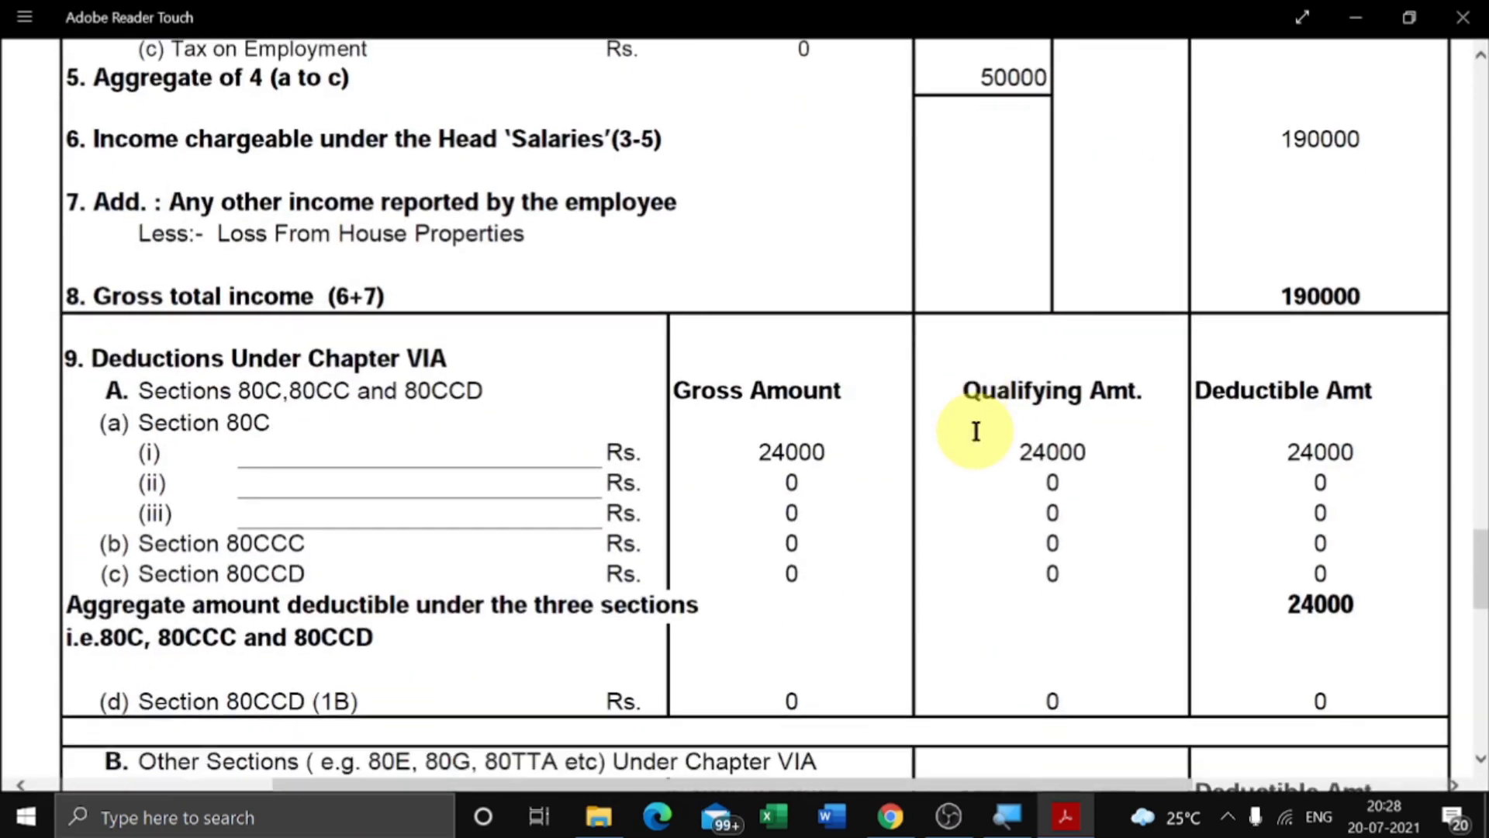
{"action": "scroll", "coordinate": [976, 436], "scroll_direction": "down", "scroll_amount": 5}
{"action": "scroll", "coordinate": [976, 436], "scroll_direction": "up", "scroll_amount": 11}
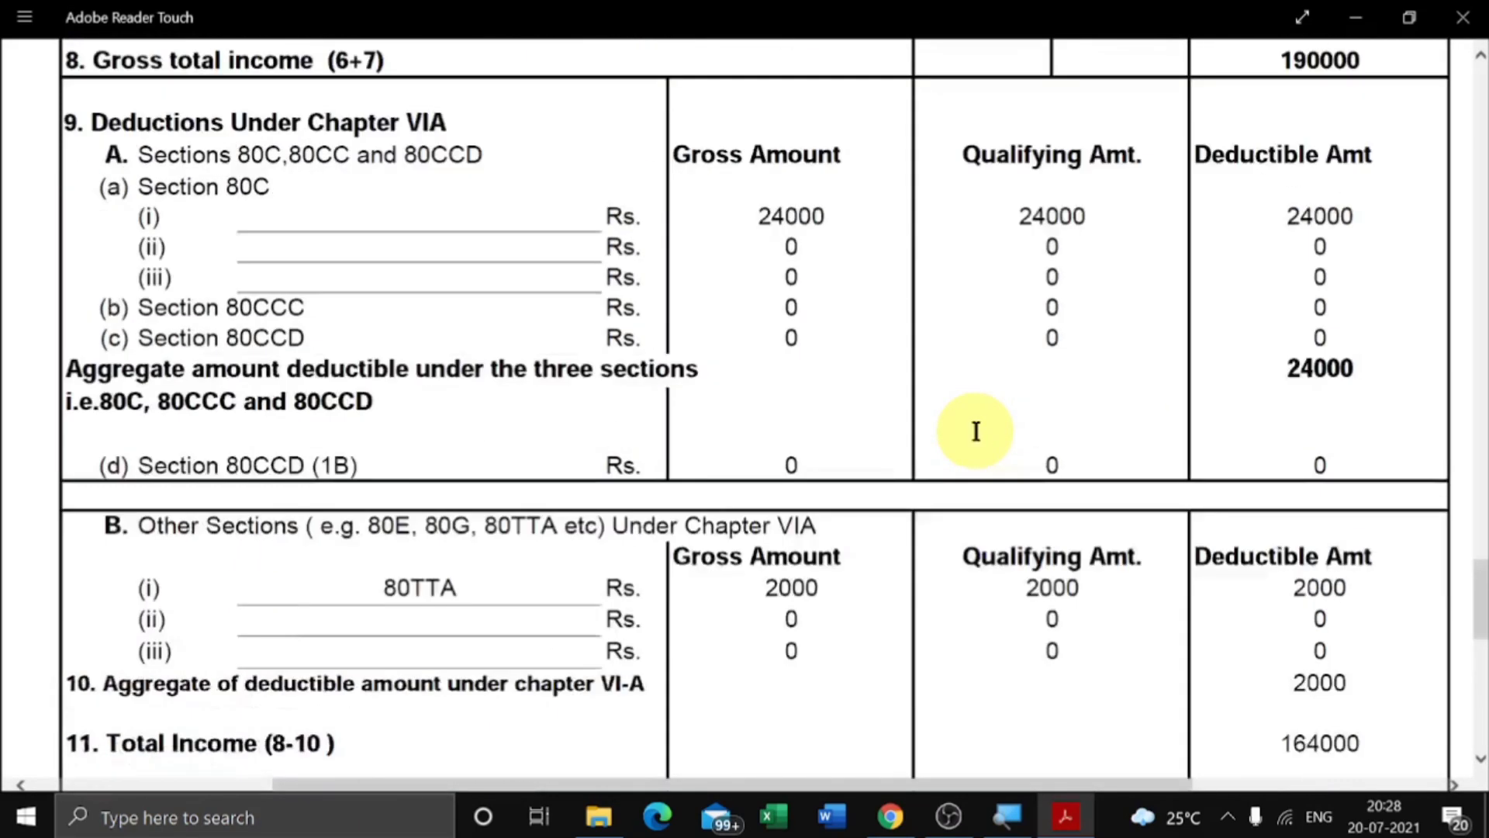
{"action": "scroll", "coordinate": [976, 435], "scroll_direction": "down", "scroll_amount": 4}
{"action": "scroll", "coordinate": [975, 436], "scroll_direction": "up", "scroll_amount": 2}
{"action": "scroll", "coordinate": [975, 433], "scroll_direction": "up", "scroll_amount": 7}
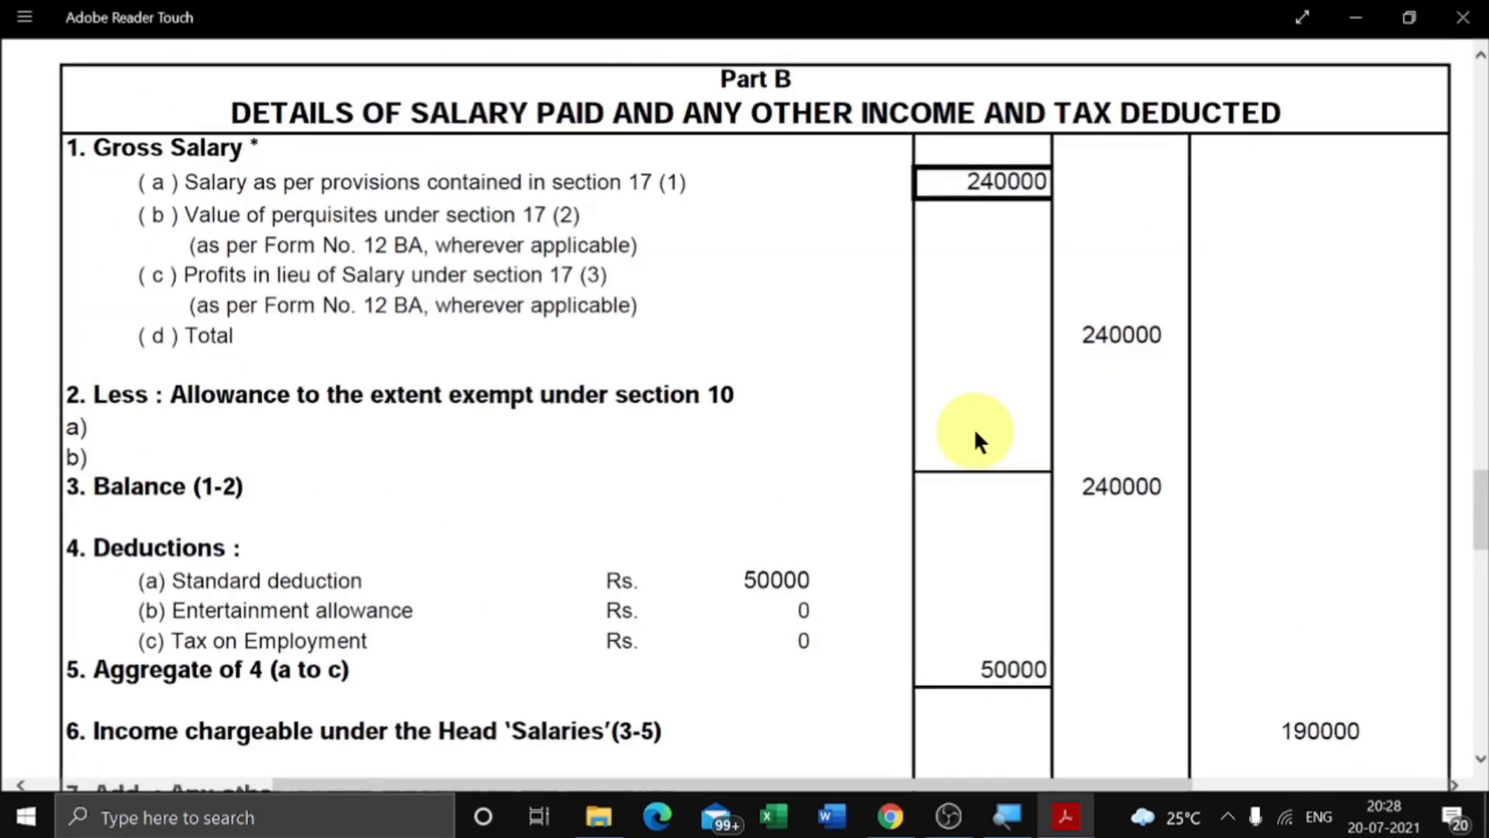